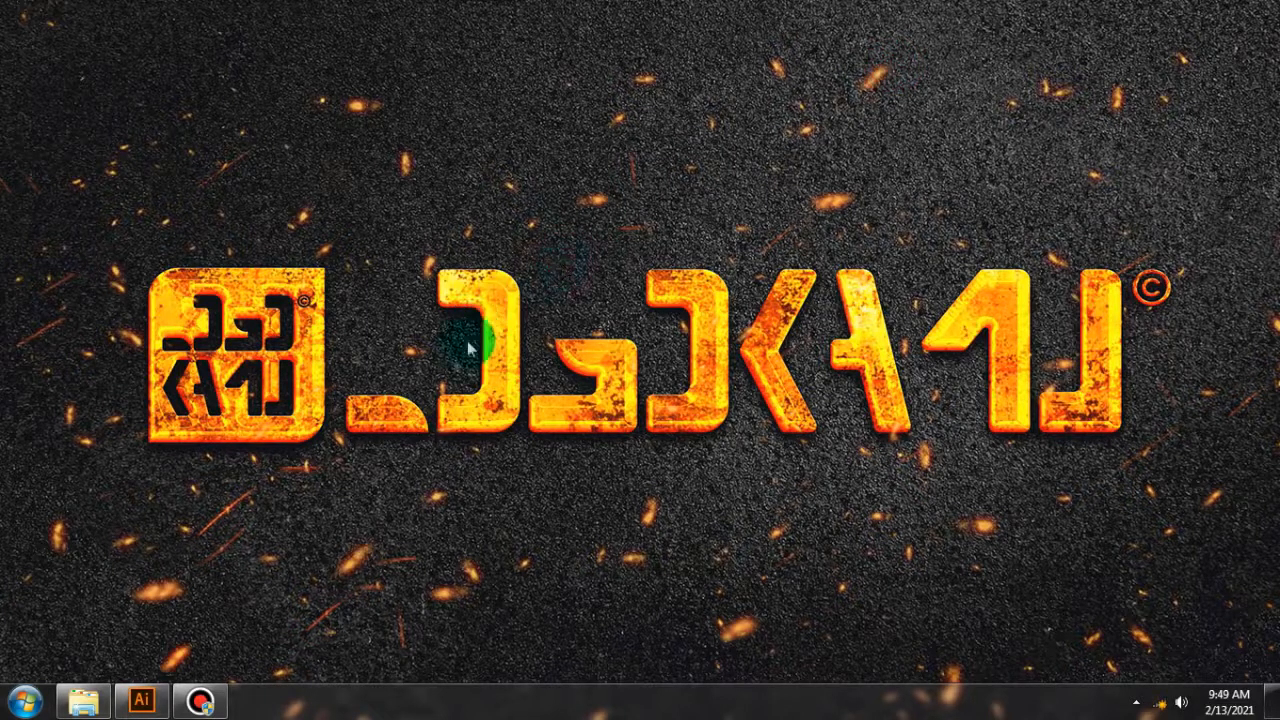
Switch to Illustrator and create a new 1000 × 1000 pt document
click(155, 700)
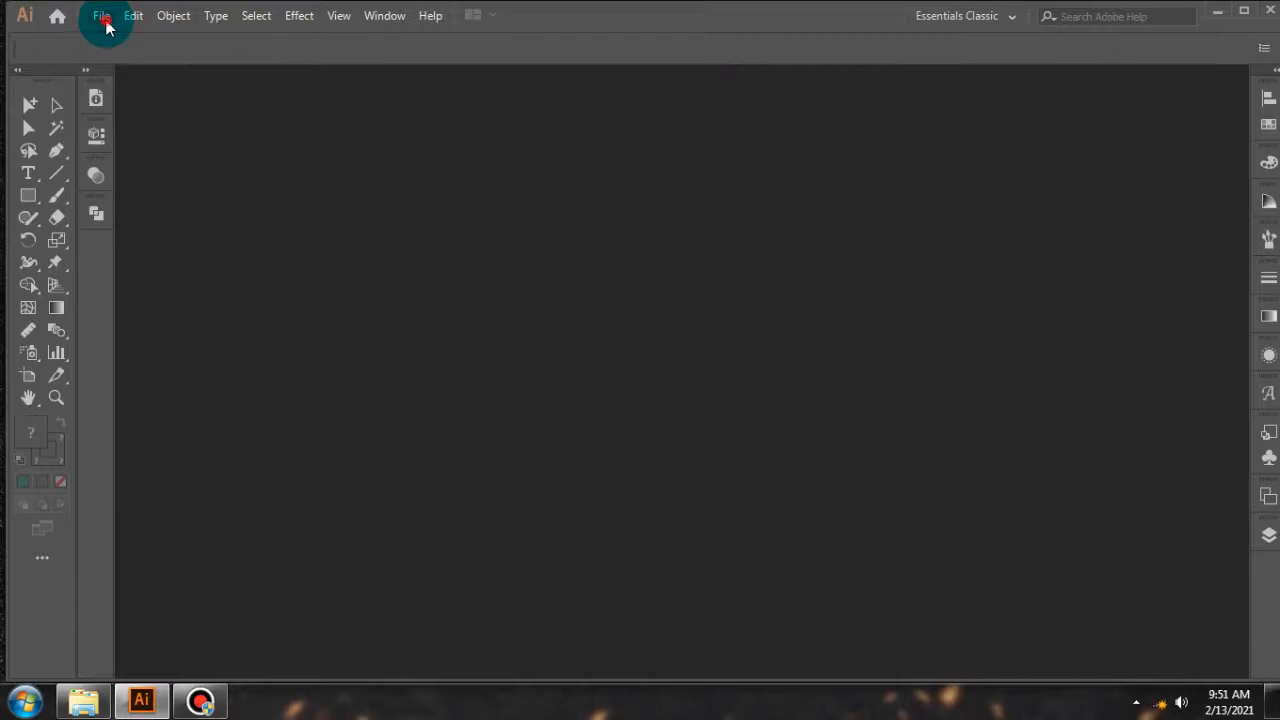
click(102, 18)
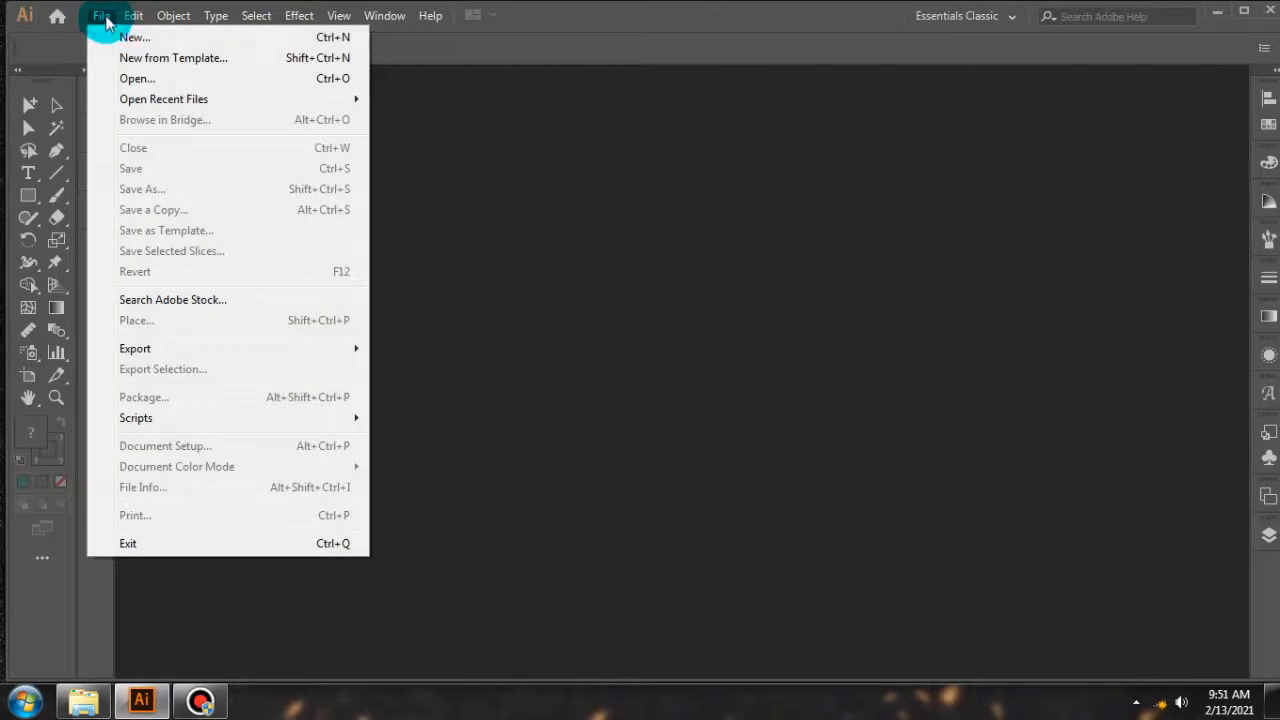
click(98, 18)
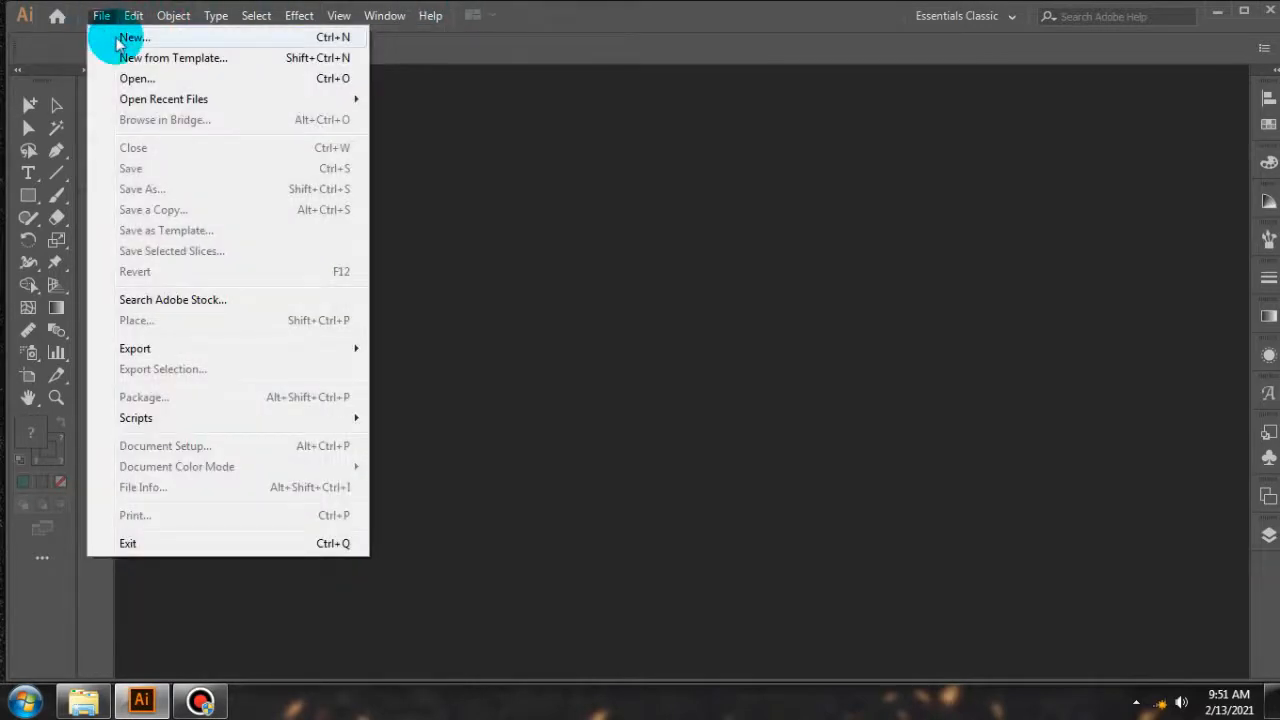
click(583, 129)
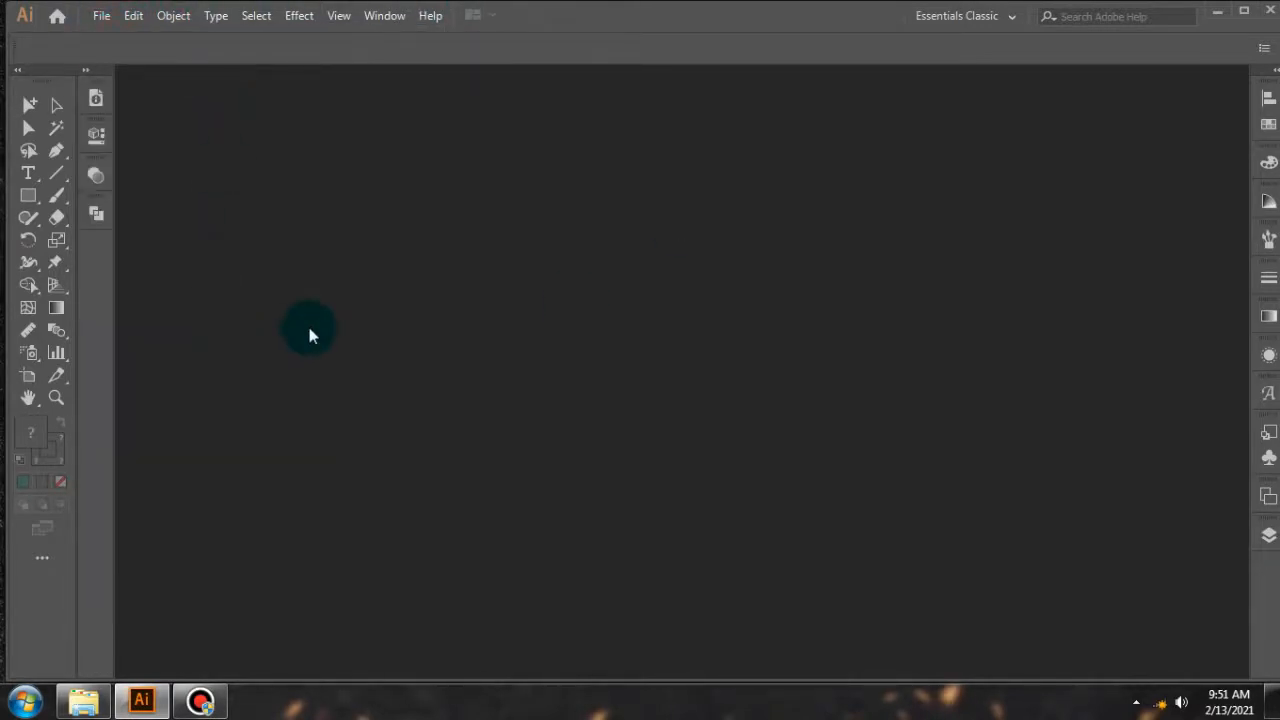
click(101, 15)
click(129, 34)
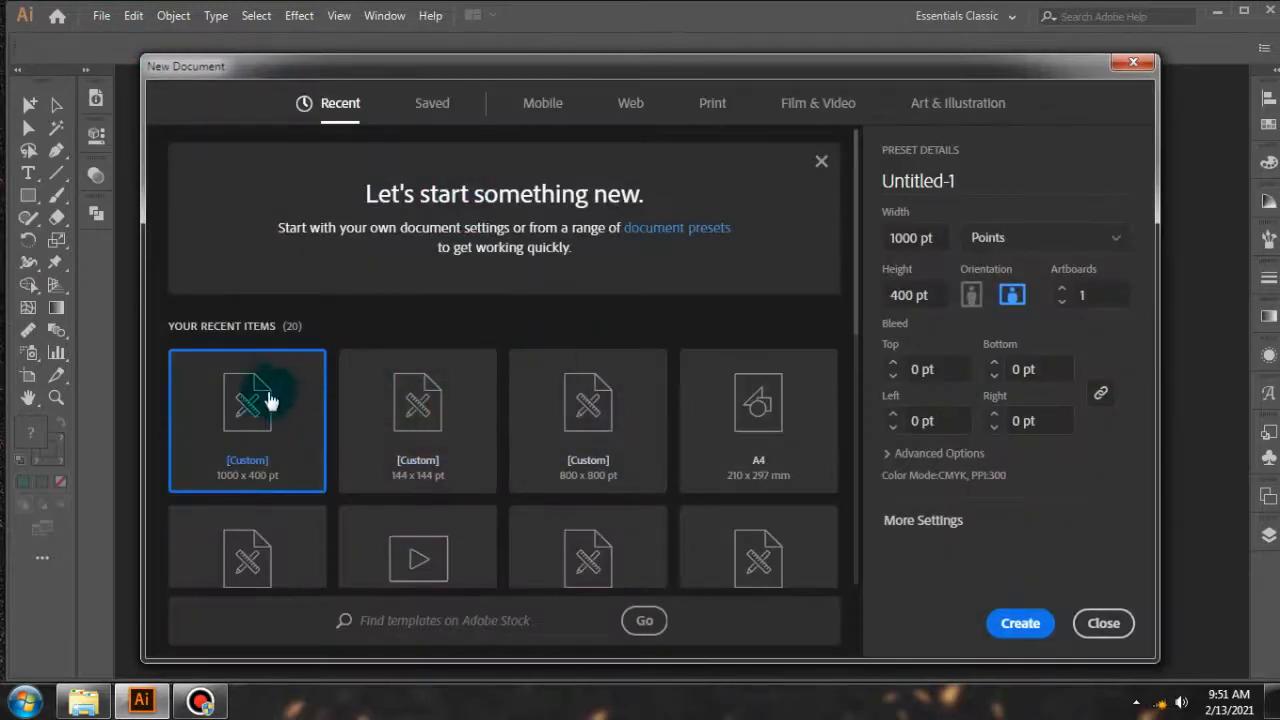
click(929, 297)
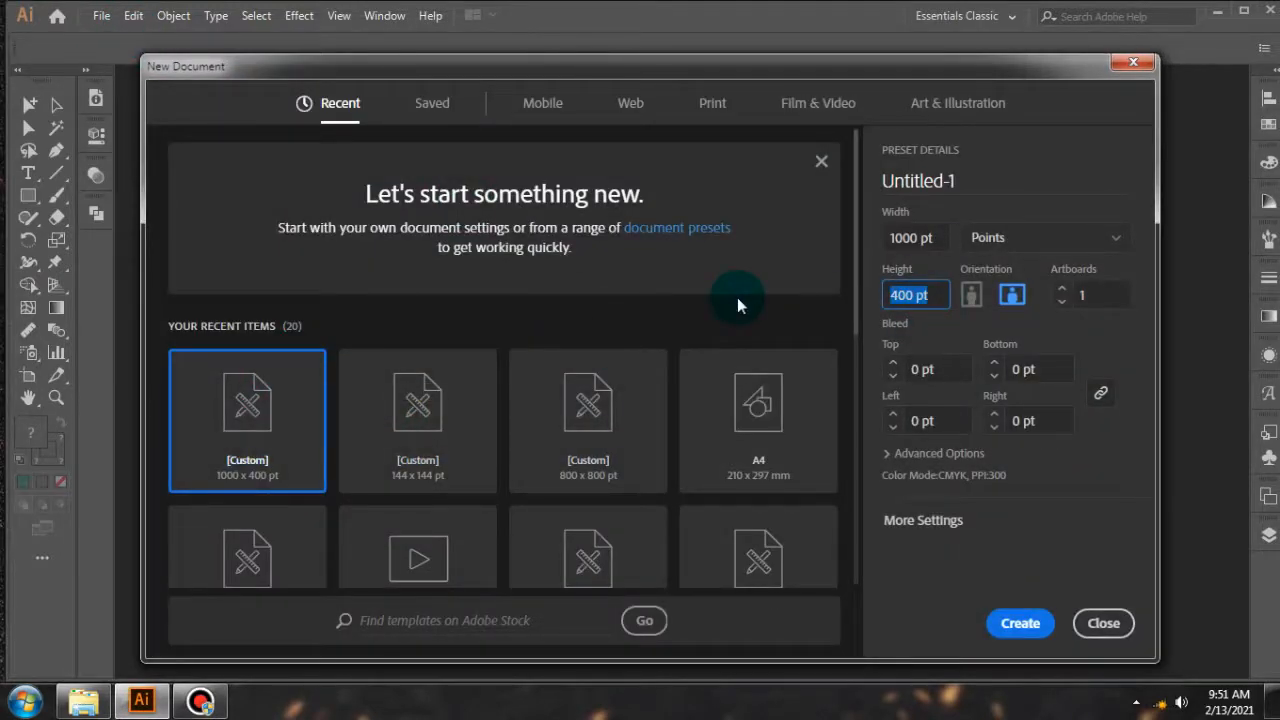
text(1000)
click(1020, 624)
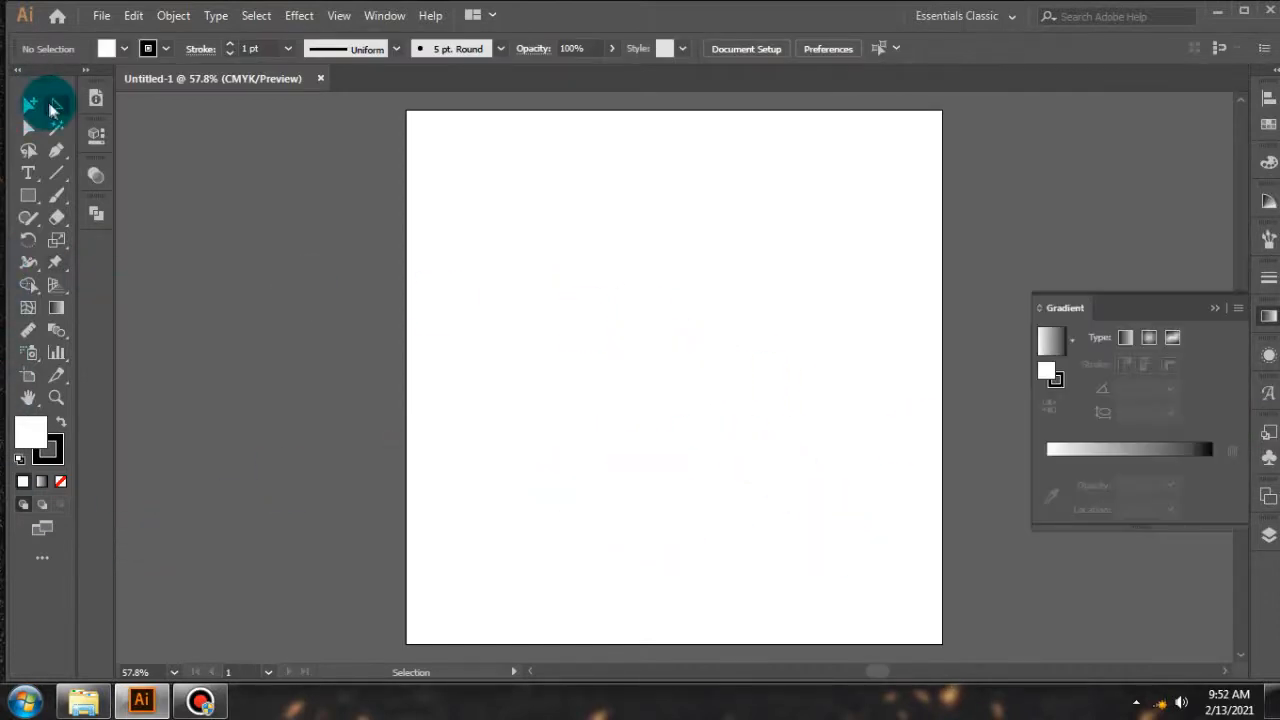
click(56, 106)
click(786, 8)
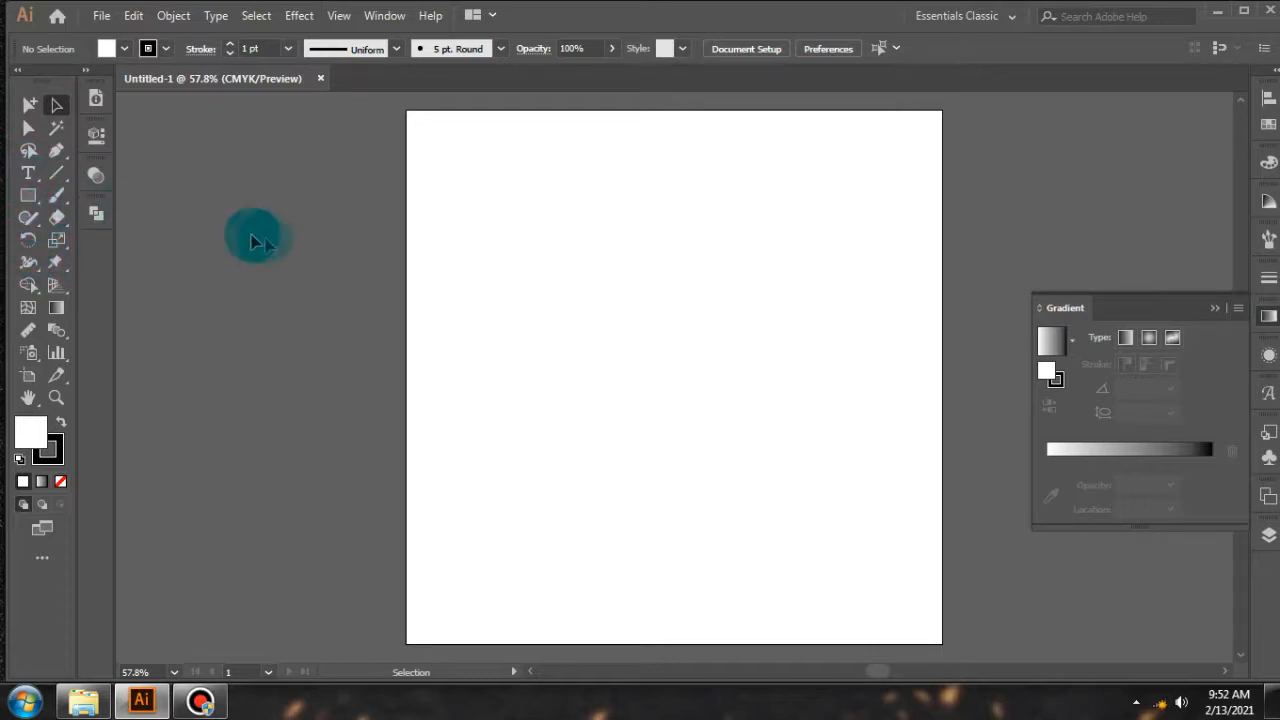
right_click(32, 193)
click(133, 290)
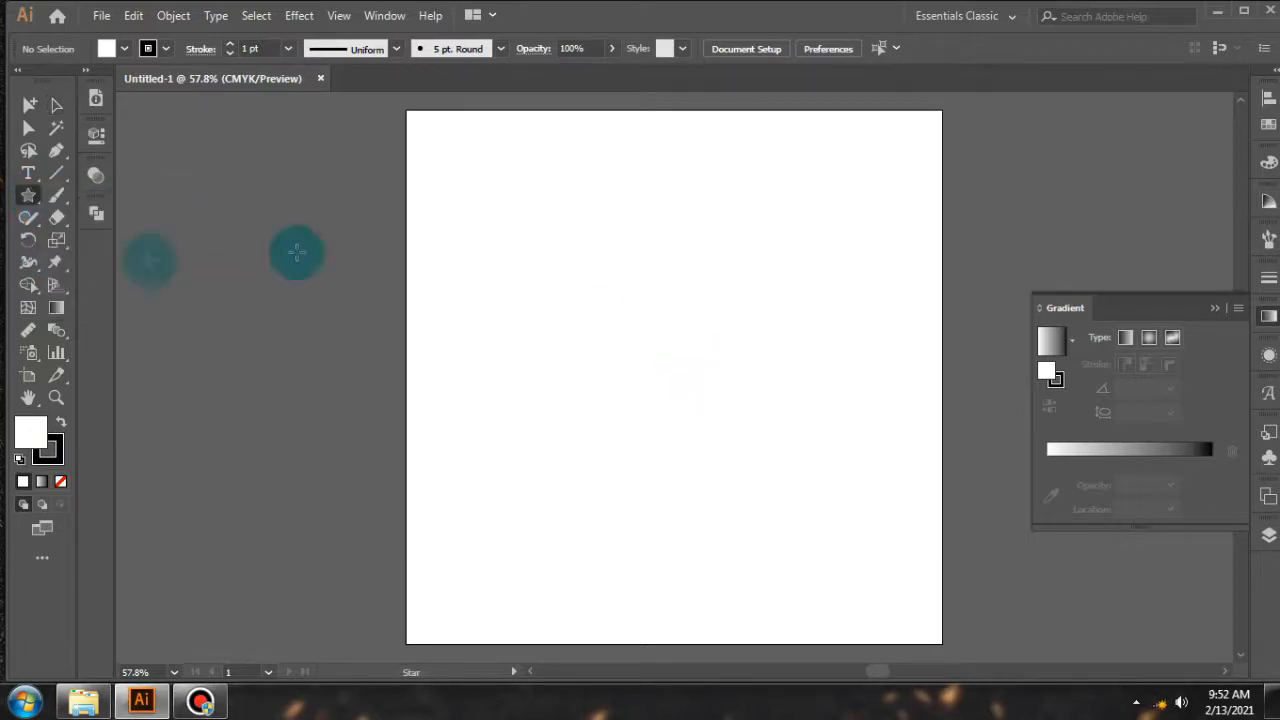
Draw a 250 × 250 pt square centred on the artboard with the Rectangle tool and remove its fill
click(1267, 316)
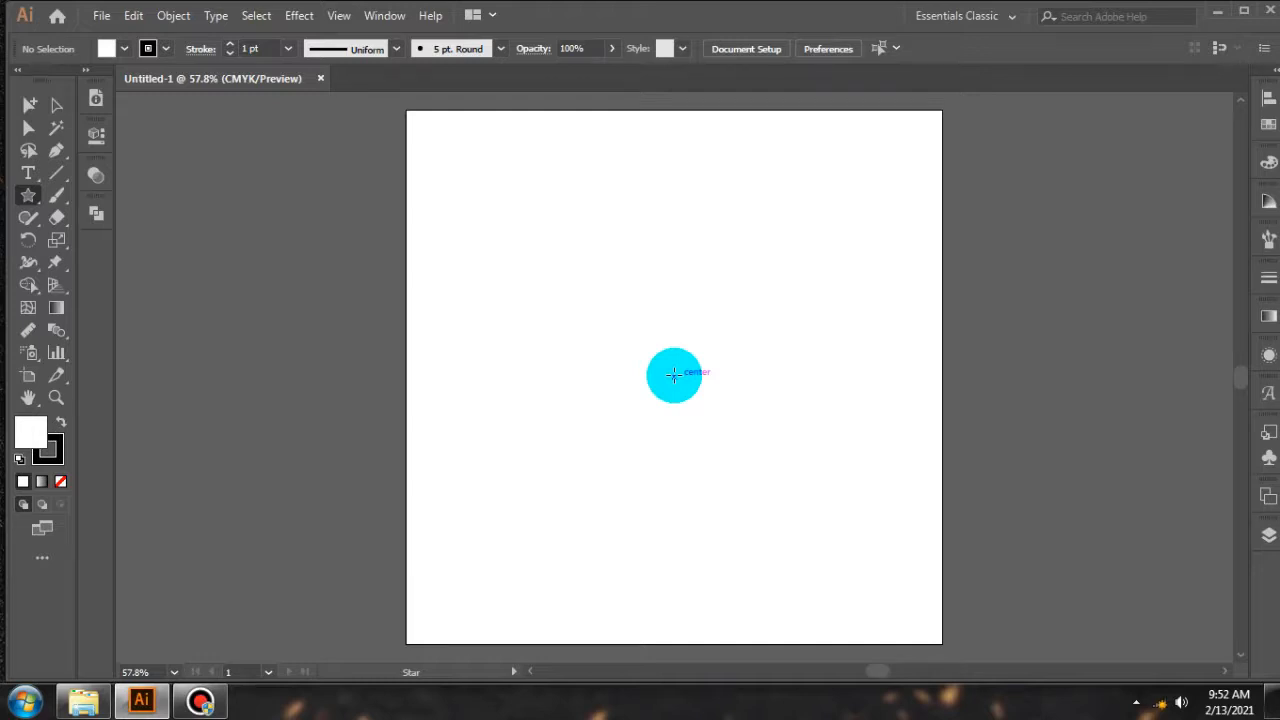
drag(28, 195, 100, 195)
click(674, 375)
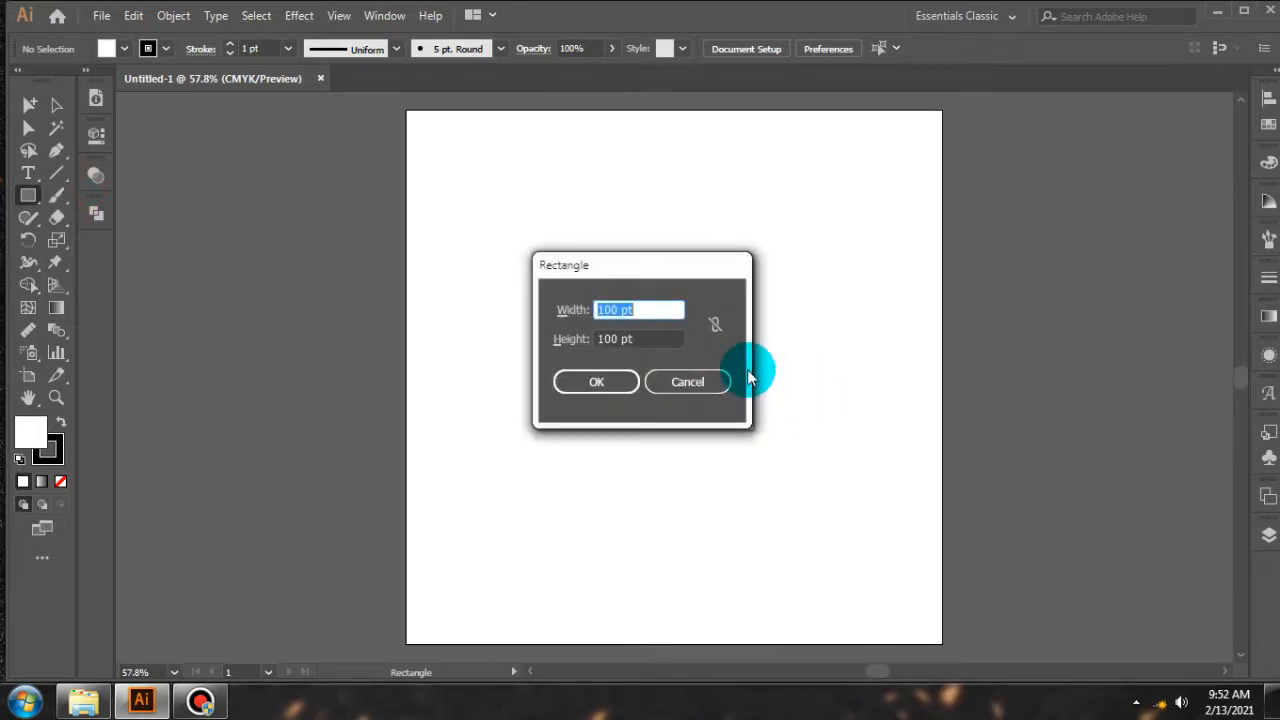
text(250)
key(Tab)
text(5)
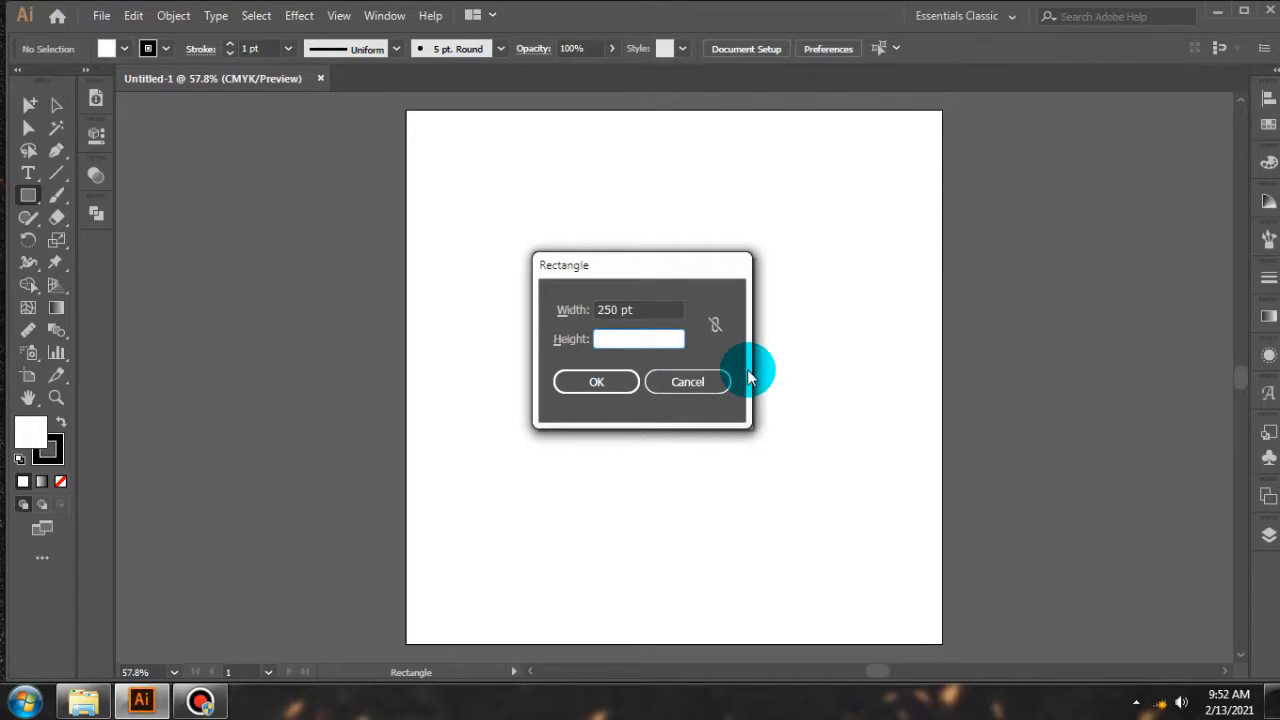
text(250)
key(Return)
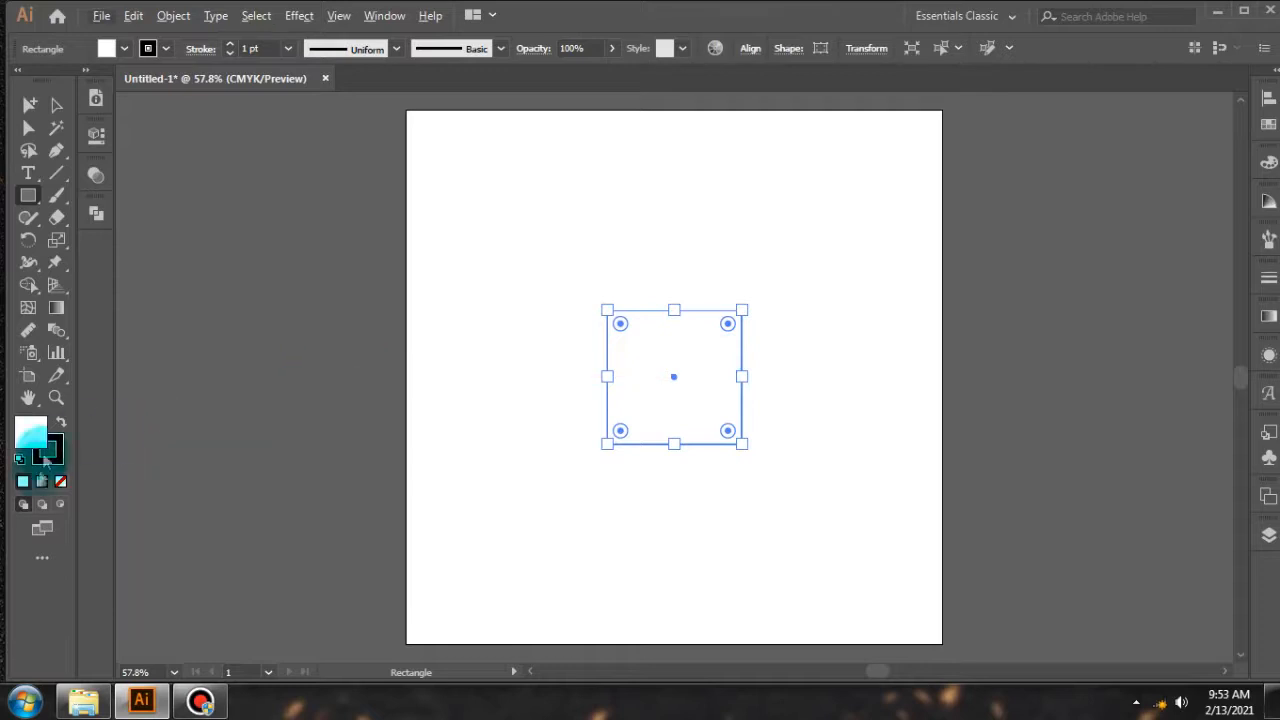
click(60, 481)
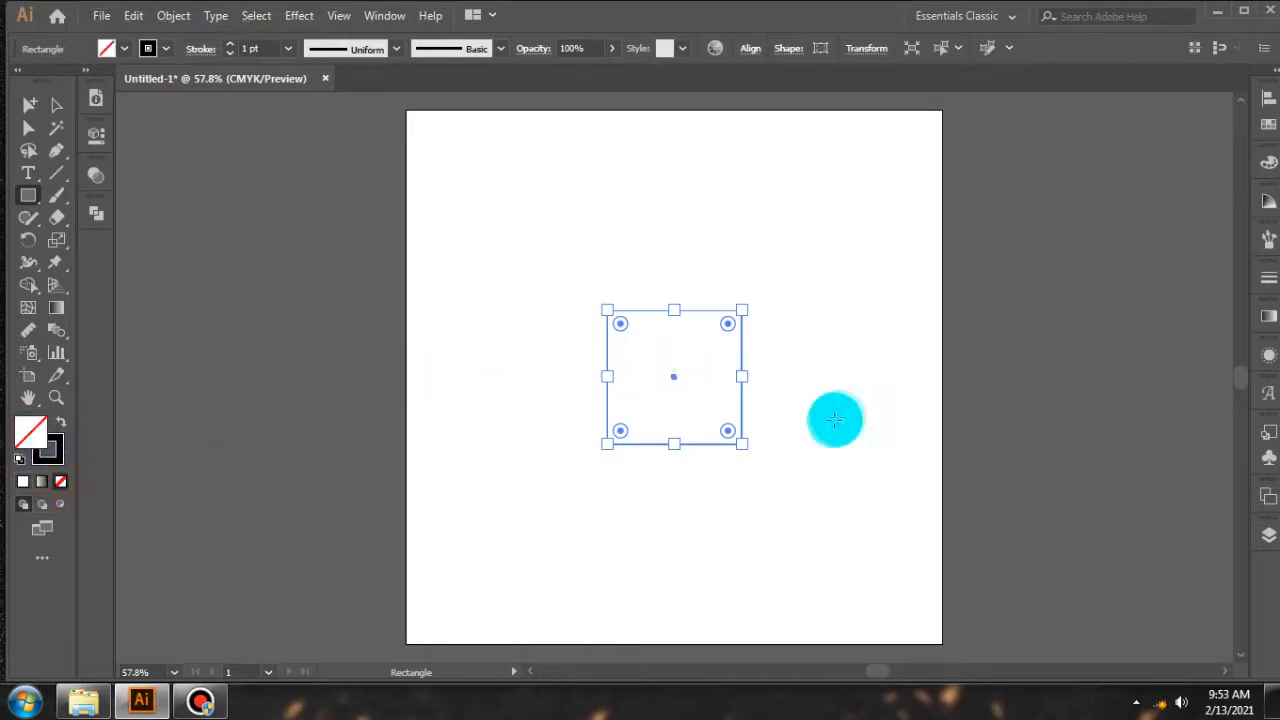
Rename the layer holding the square as GUIDE
key(ctrl+1)
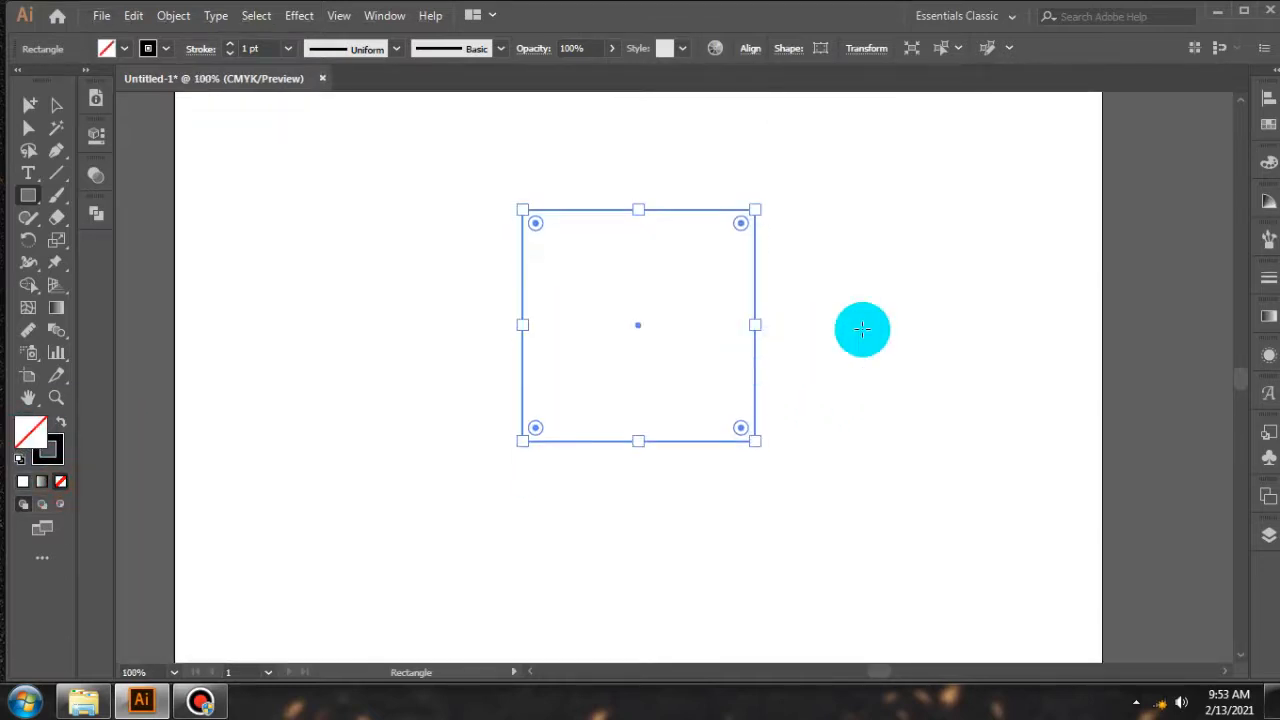
click(1266, 535)
double_click(1041, 477)
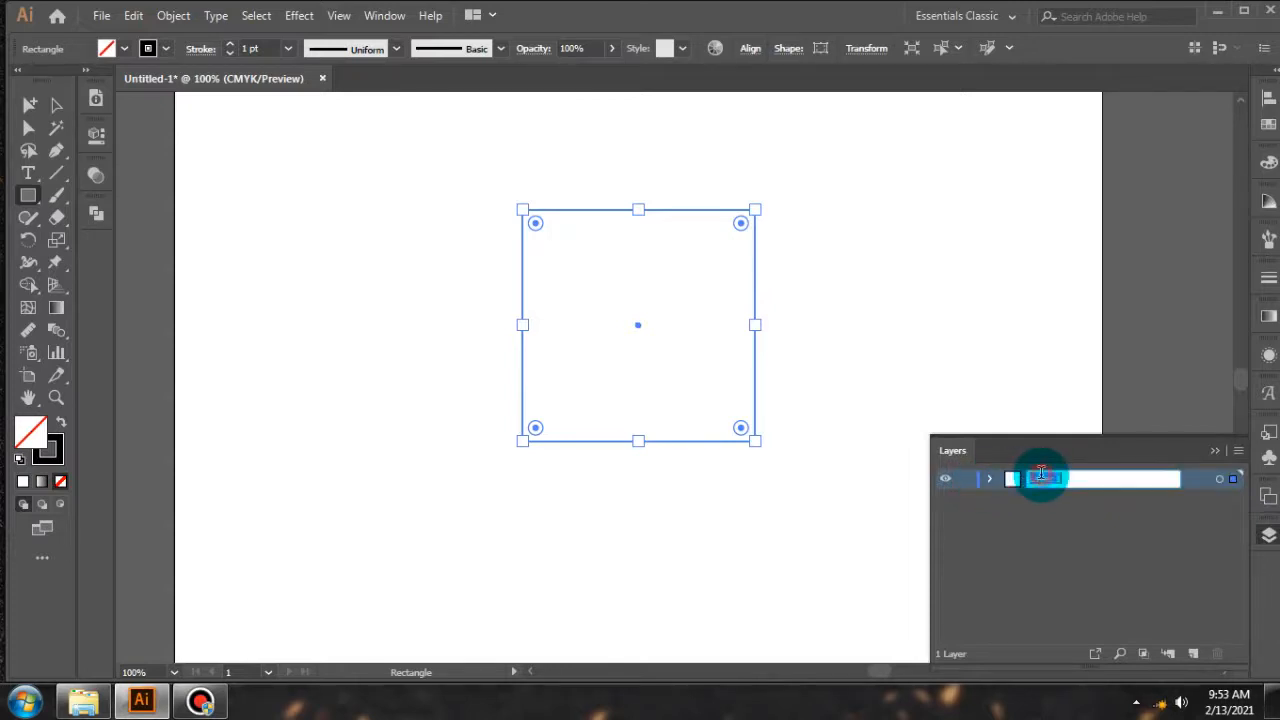
key(Caps_Lock)
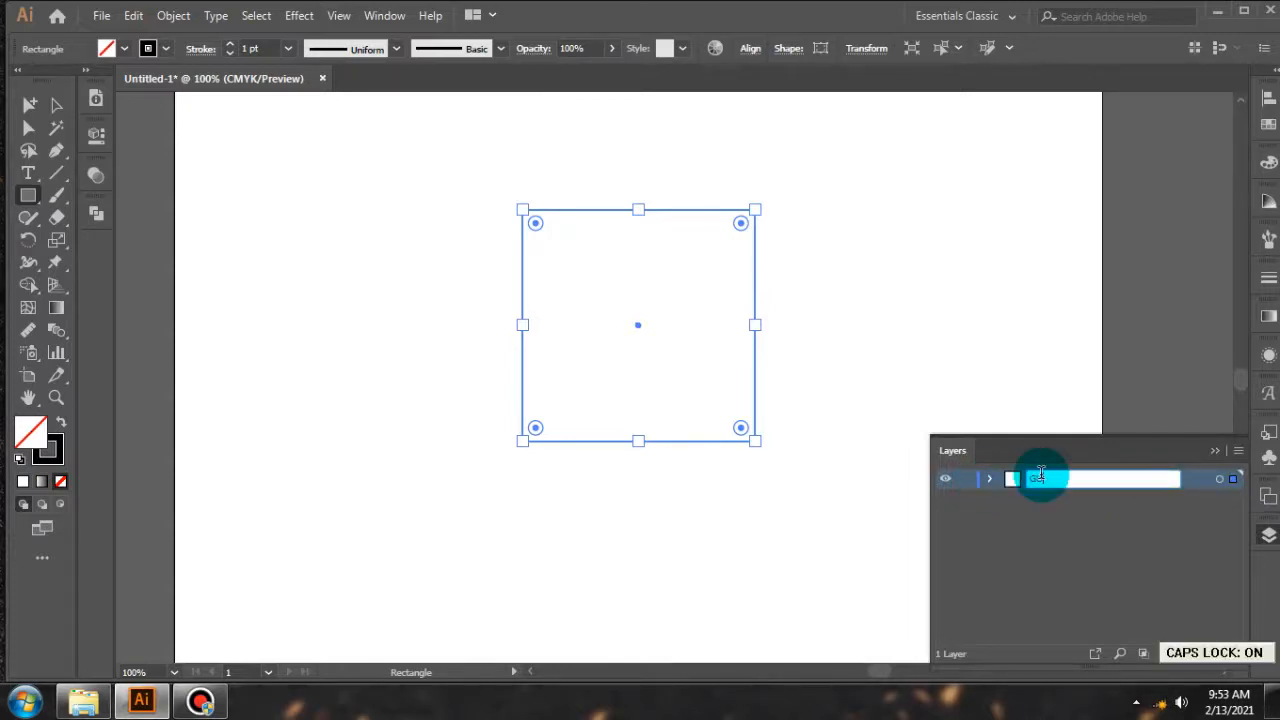
text(GUIDE)
key(Return)
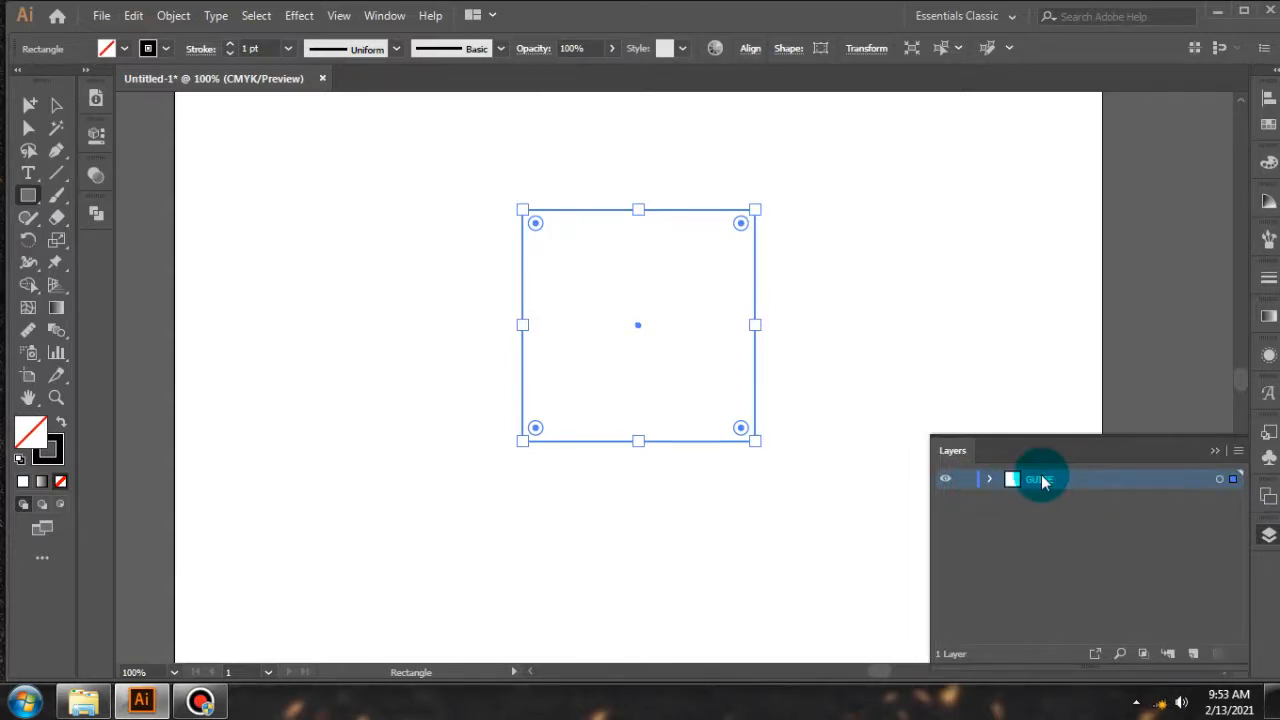
key(Caps_Lock)
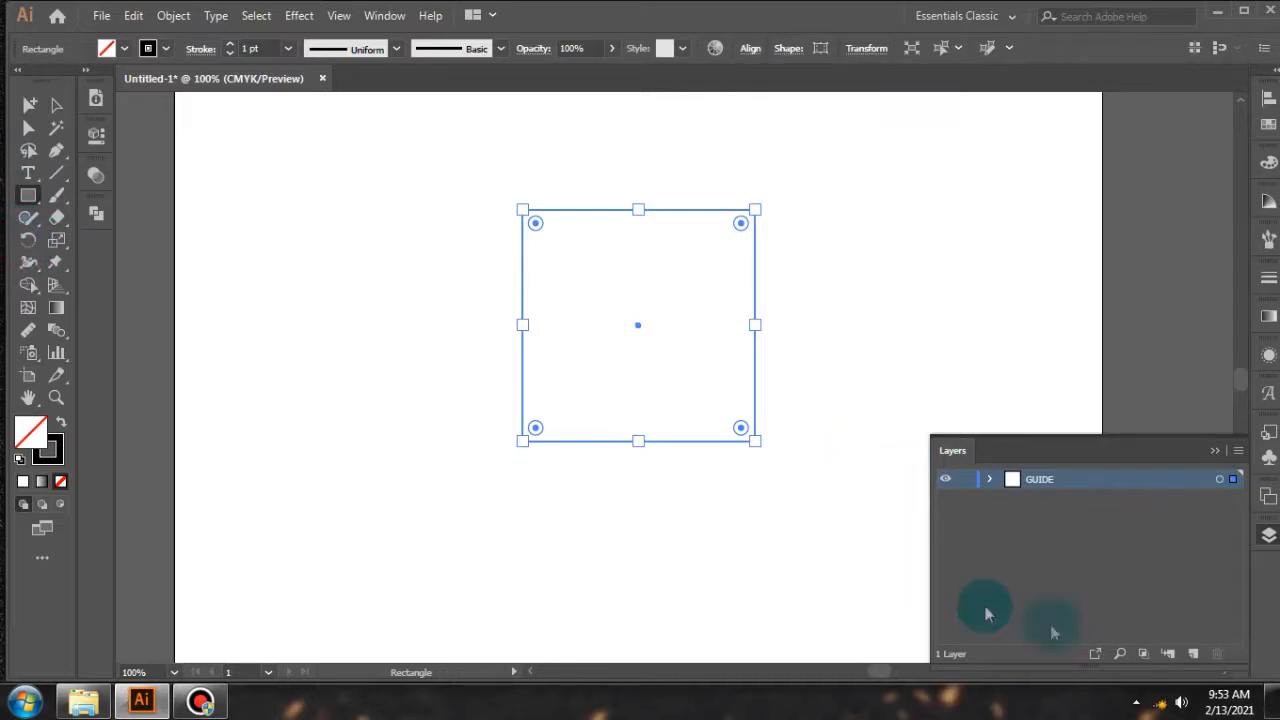
Add a new layer above GUIDE and name it PATTERN 1
click(1193, 653)
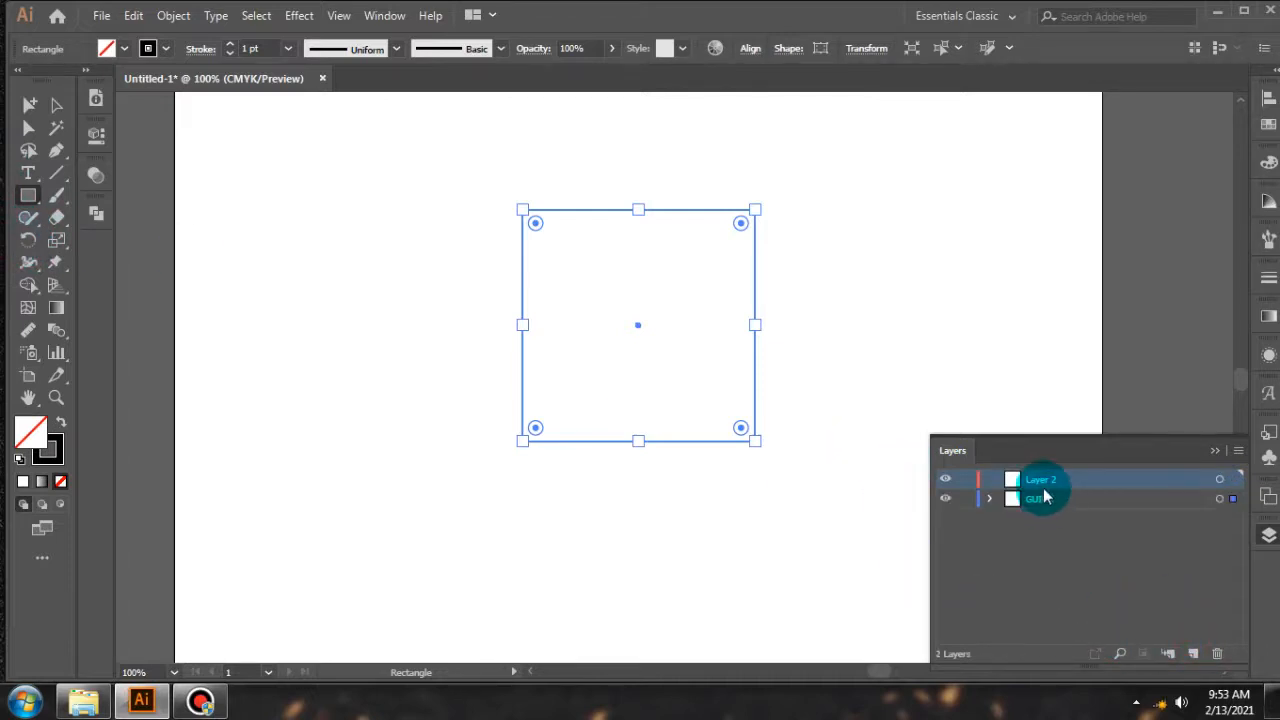
double_click(1042, 481)
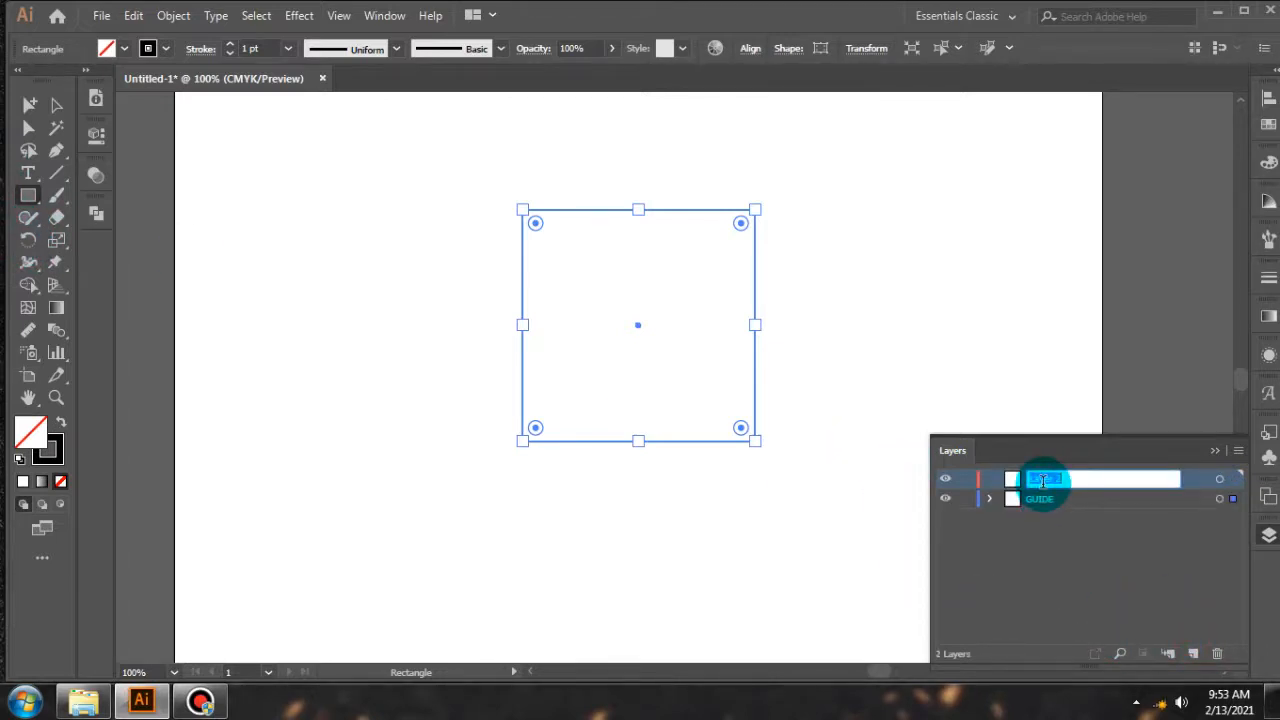
text(P)
key(Caps_Lock)
text(ATTER)
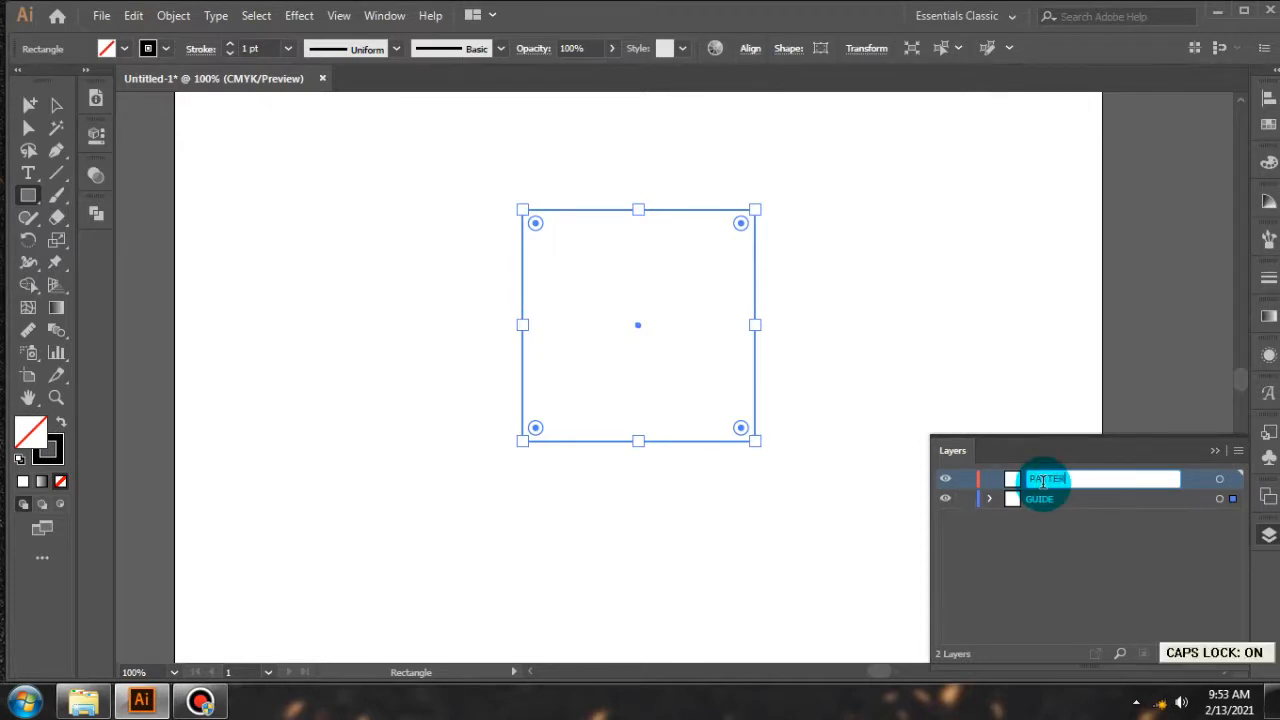
text(N 1)
key(Return)
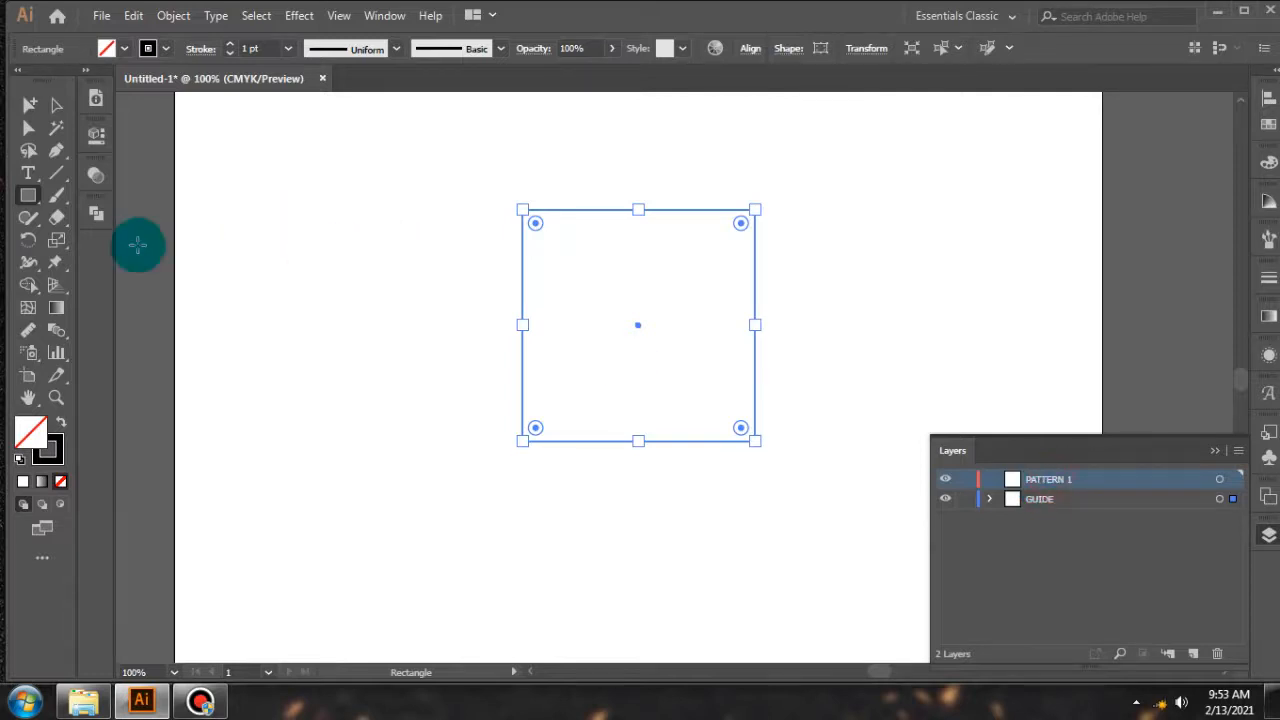
Draw an upright five-pointed star from the centre of the square on the PATTERN 1 layer
click(28, 195)
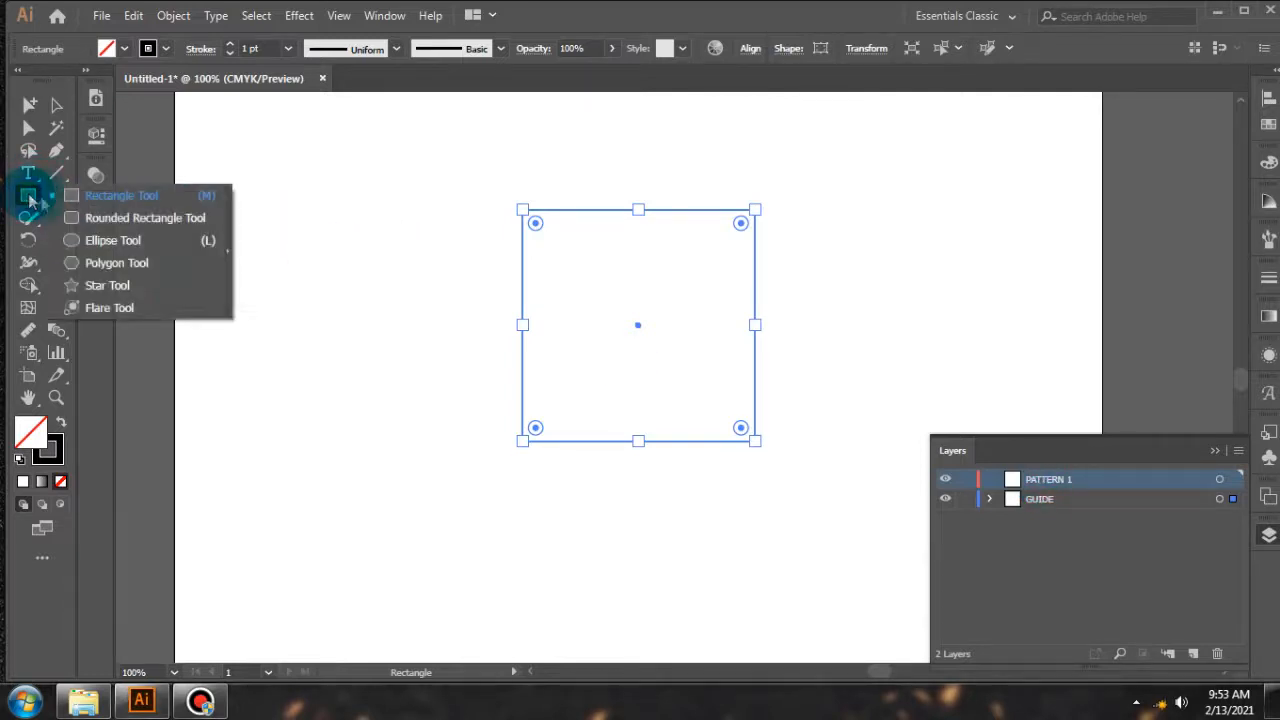
click(116, 285)
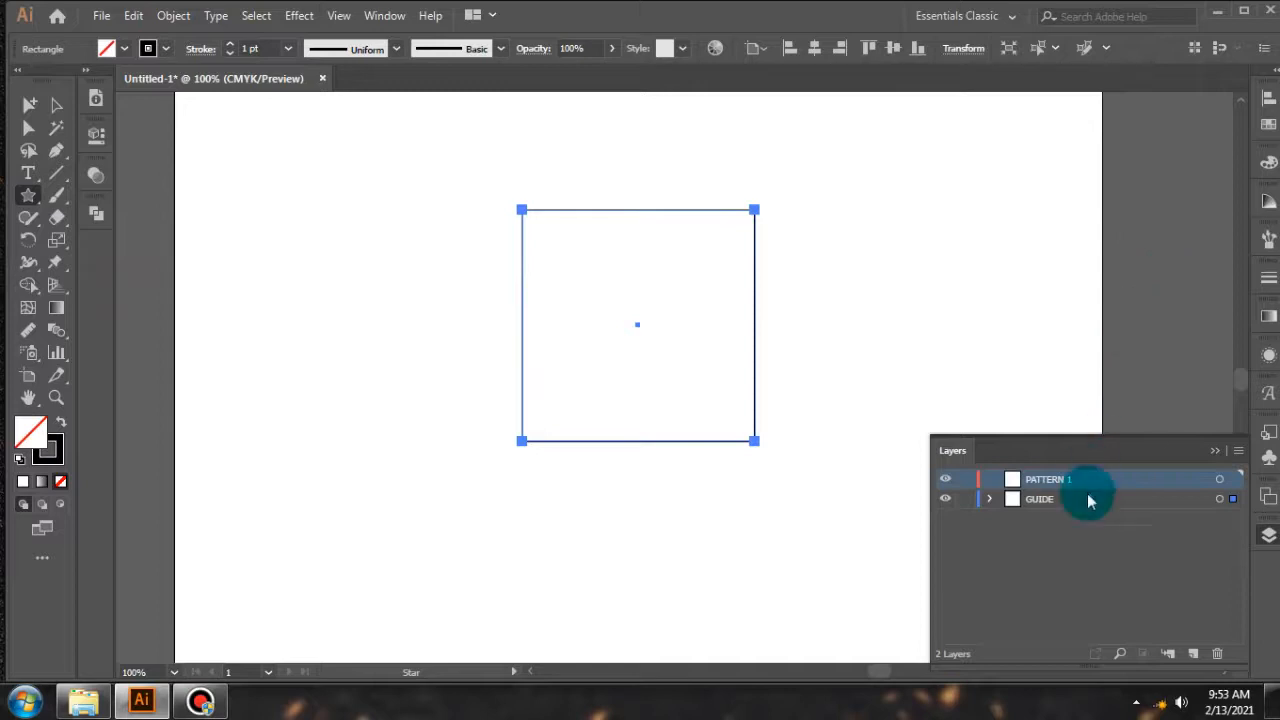
ctrl+click(1123, 263)
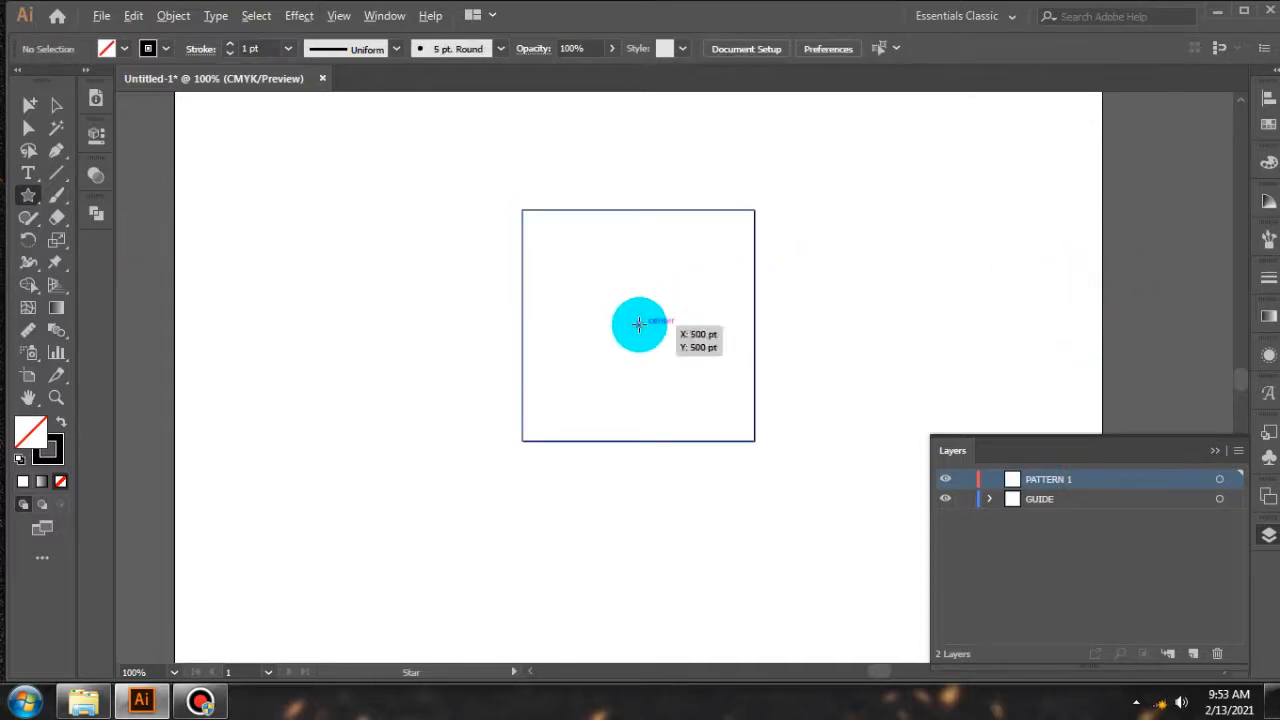
drag(638, 324, 674, 363)
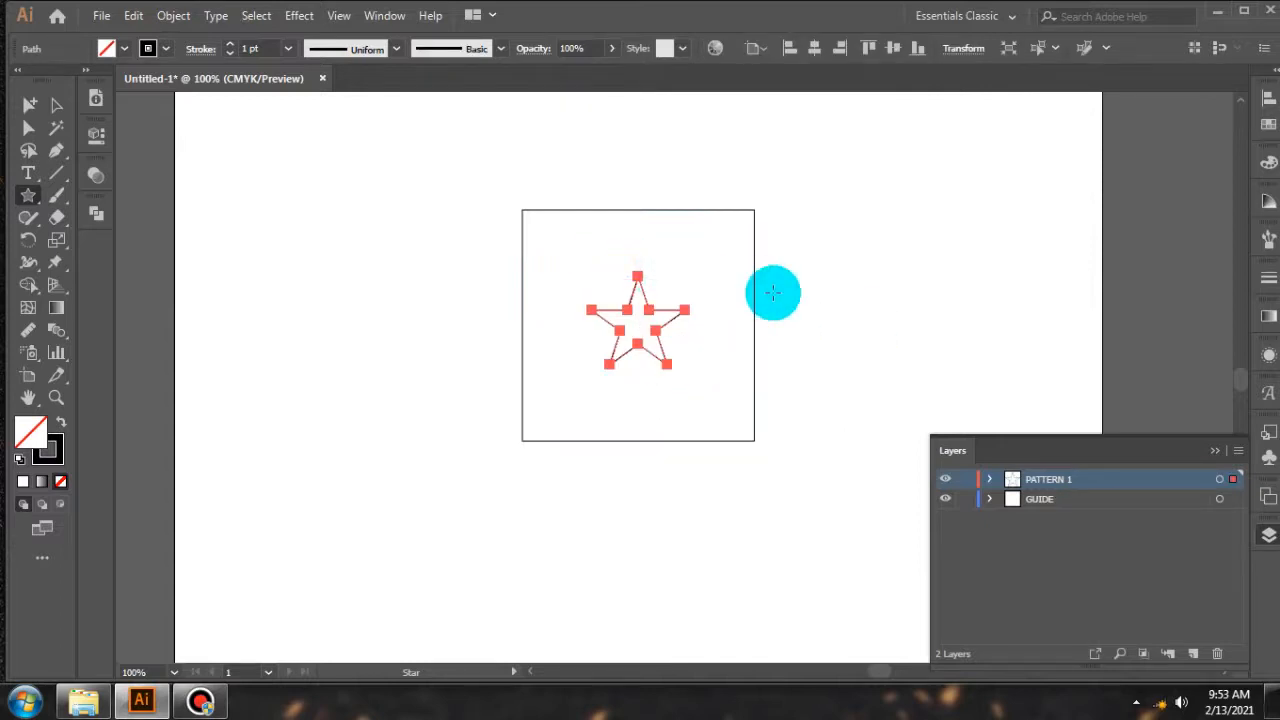
Swap the star's stroke and fill, give it a solid red fill with no stroke, and deselect it
key(shift+x)
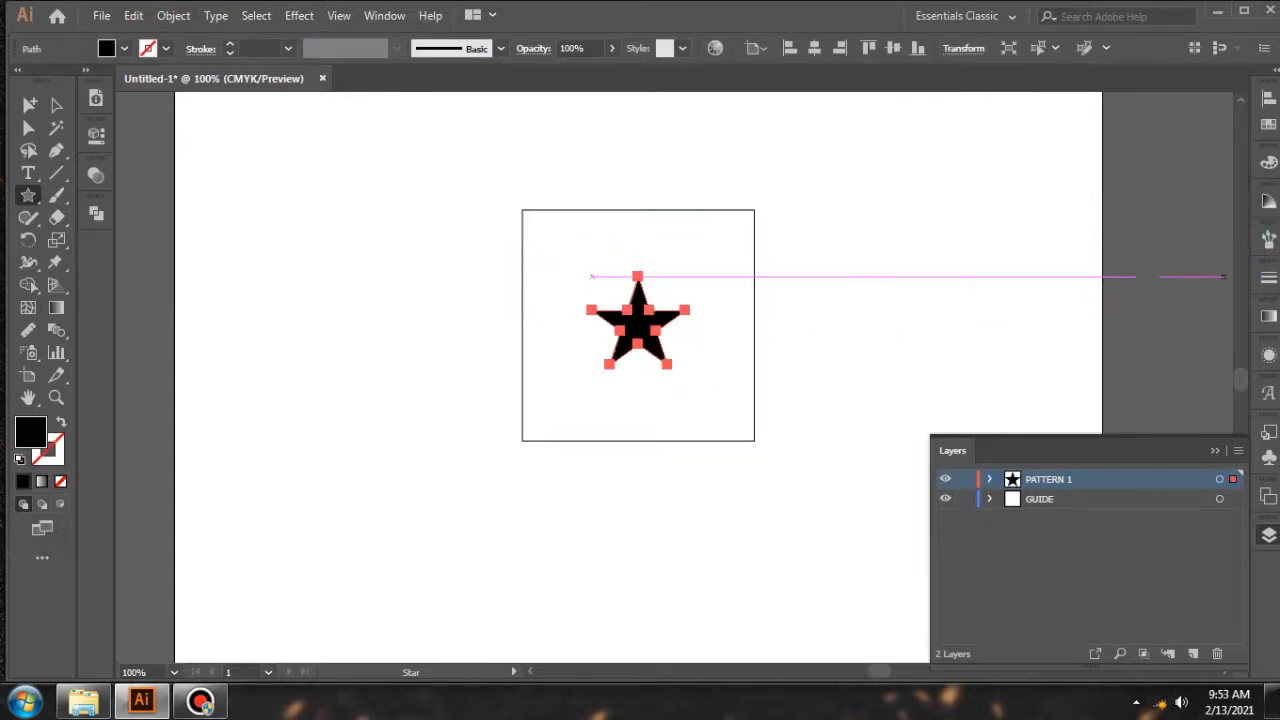
click(1270, 178)
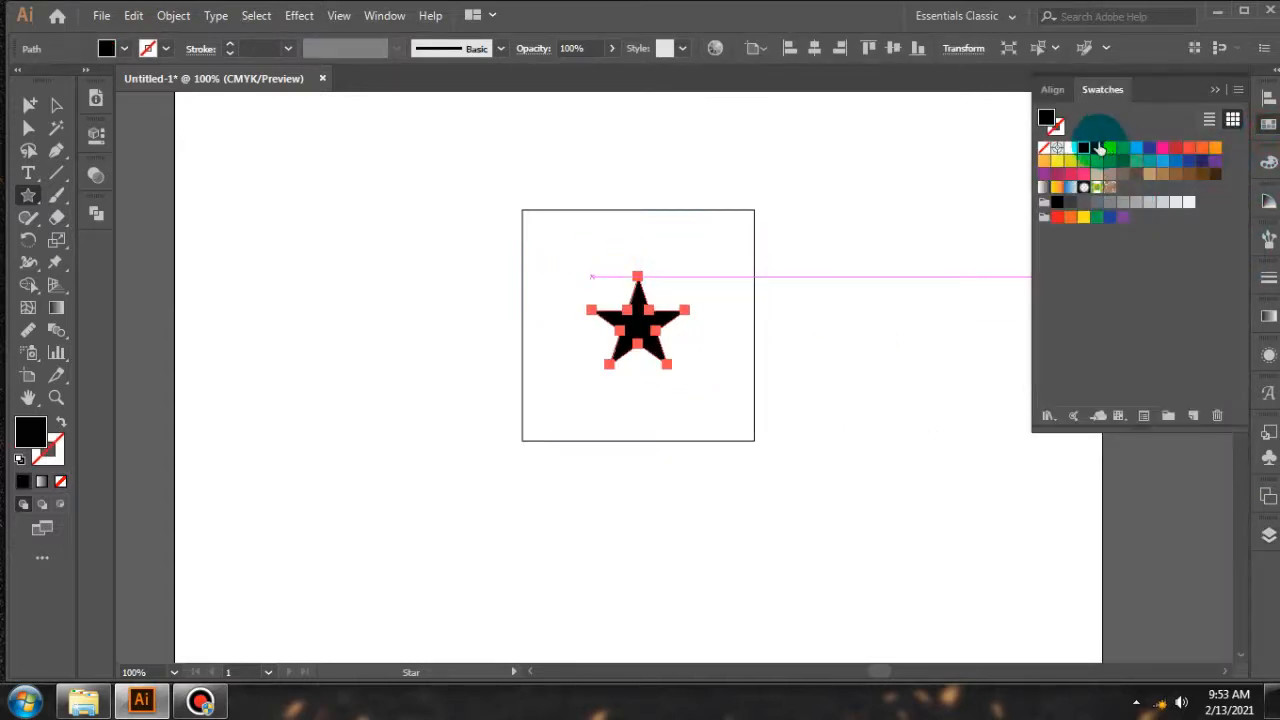
click(1096, 147)
ctrl+click(849, 326)
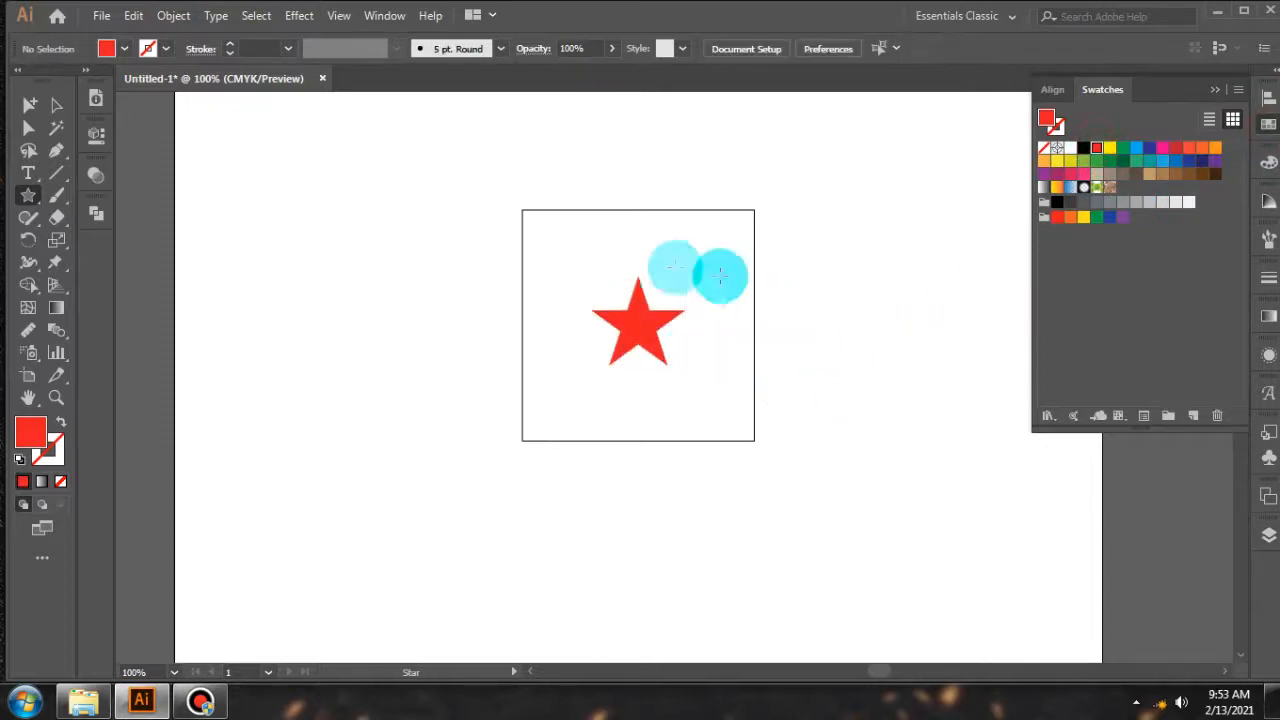
Round all corners of the red star with the Direct Selection tool's live corners and deselect it
click(28, 127)
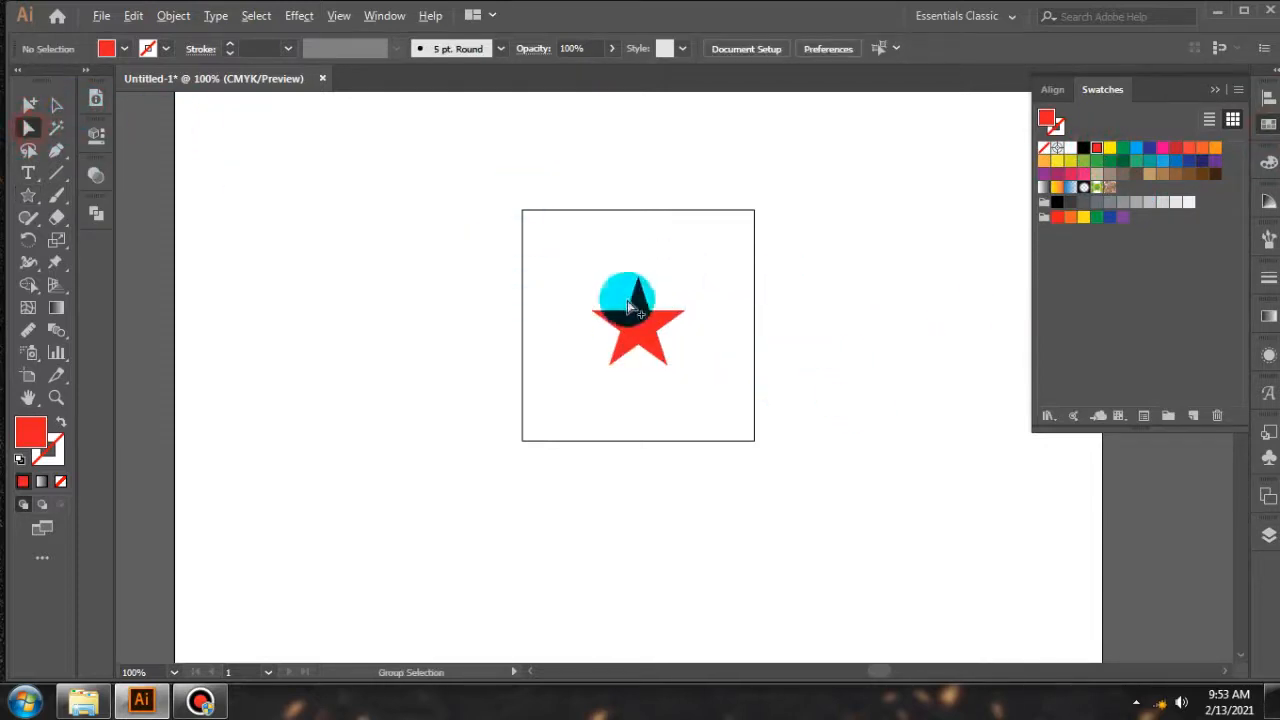
scroll(629, 300, up, 1)
click(660, 364)
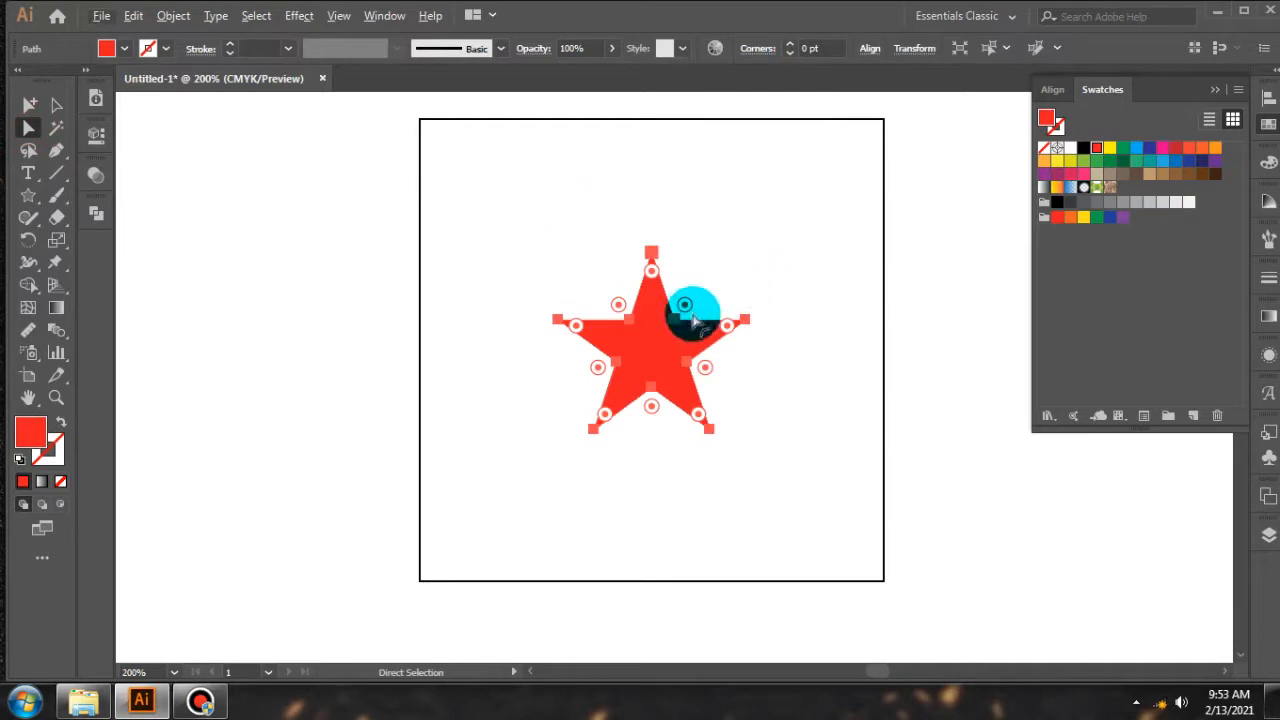
mouse_move(686, 307)
mouse_down()
mouse_move(683, 291)
mouse_move(684, 316)
mouse_up()
click(931, 369)
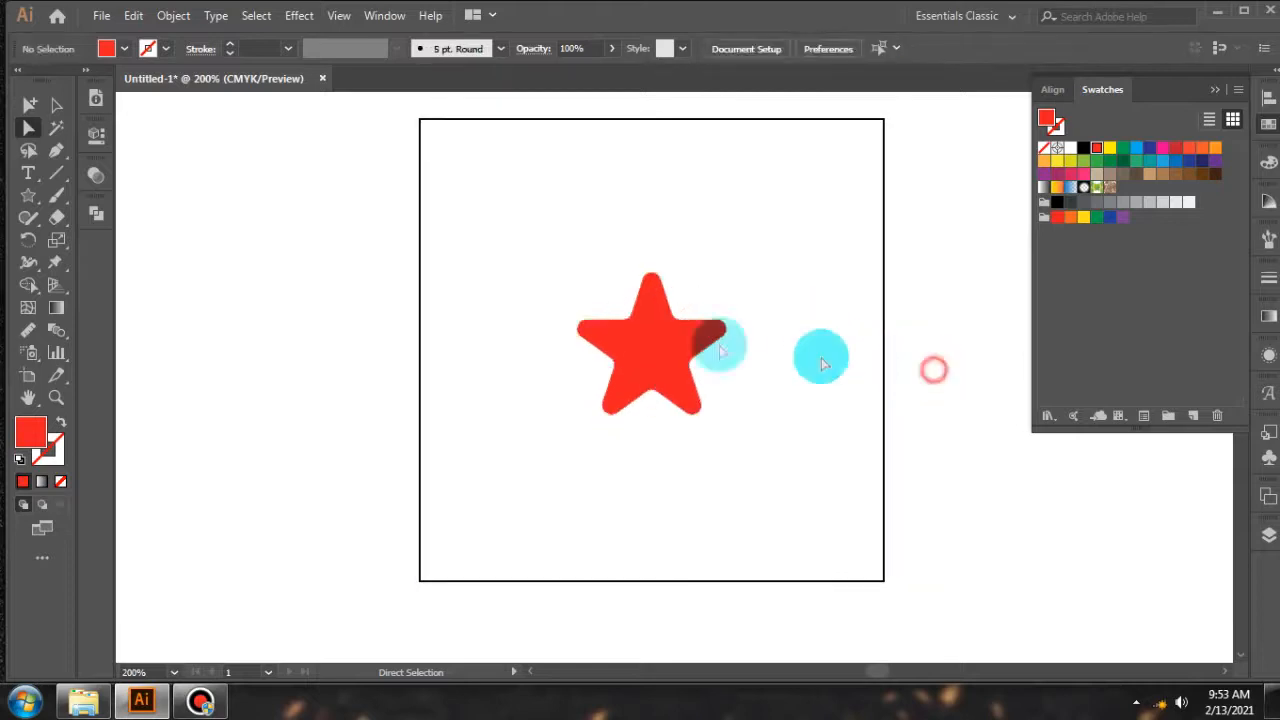
scroll(726, 343, down, 2)
scroll(706, 346, up, 1)
scroll(557, 371, down, 1)
scroll(829, 323, up, 3)
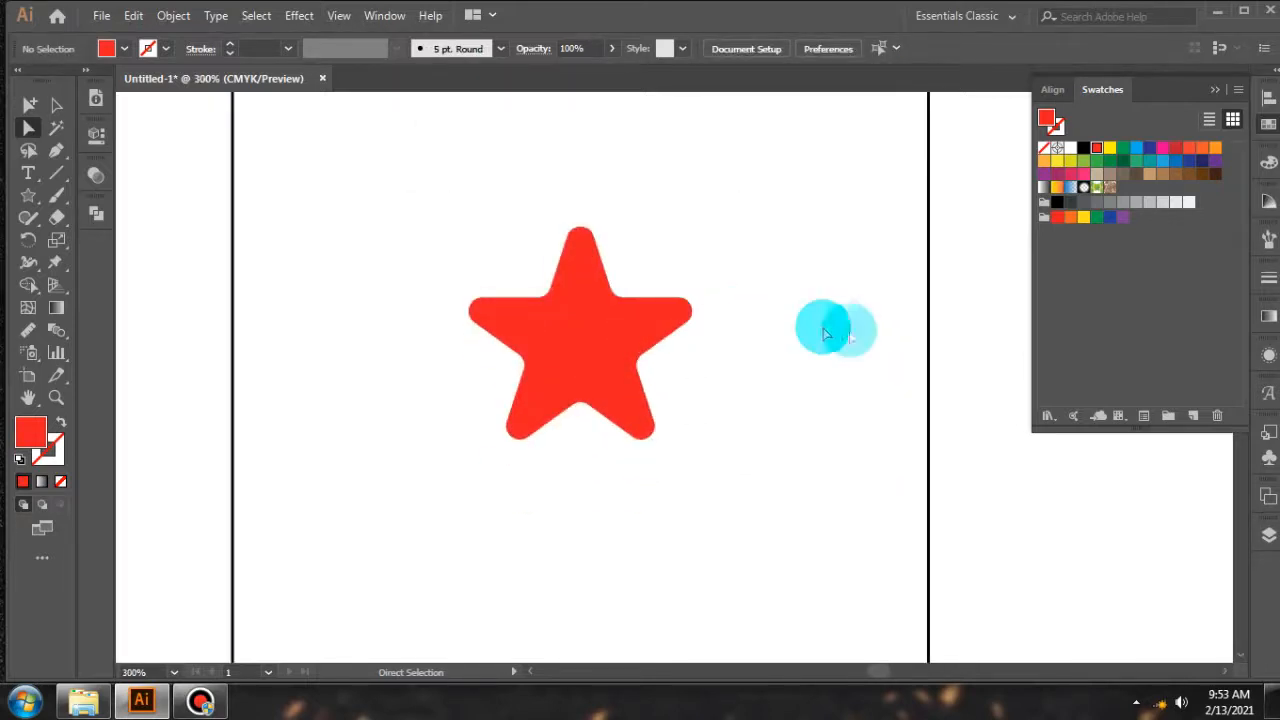
scroll(826, 331, down, 2)
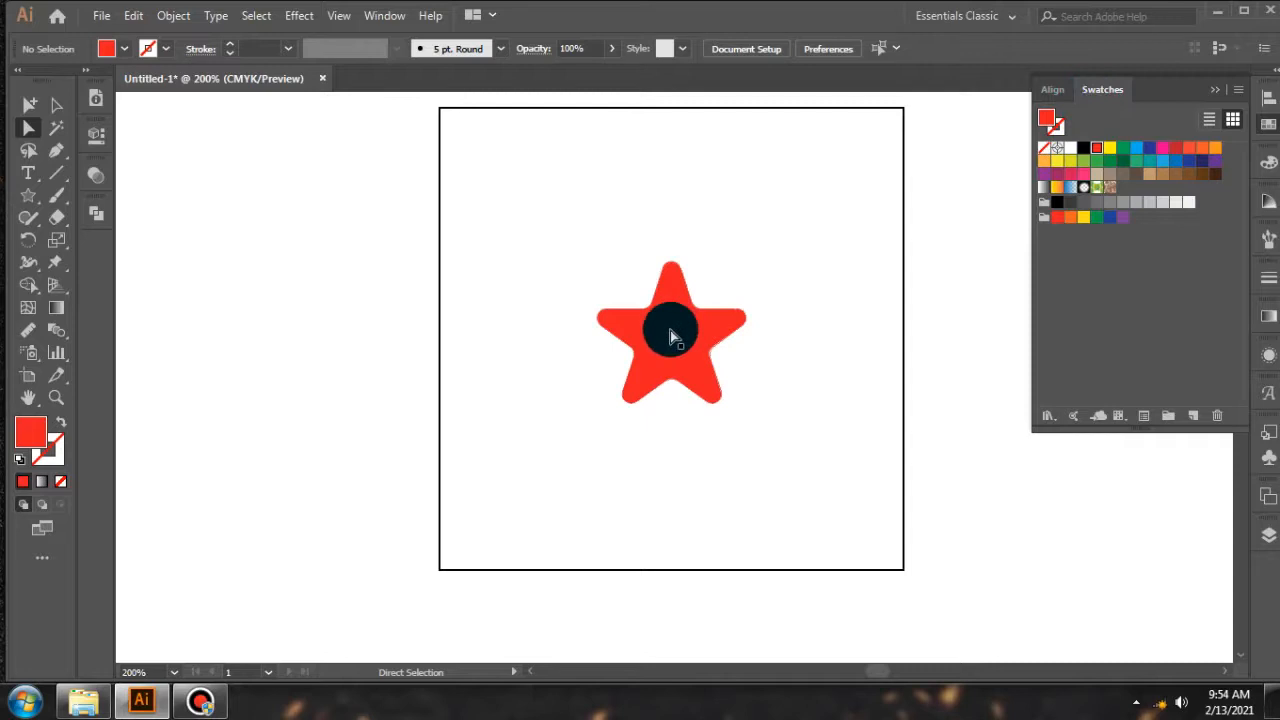
Save the rounded red star as a new pattern swatch
drag(670, 336, 1120, 190)
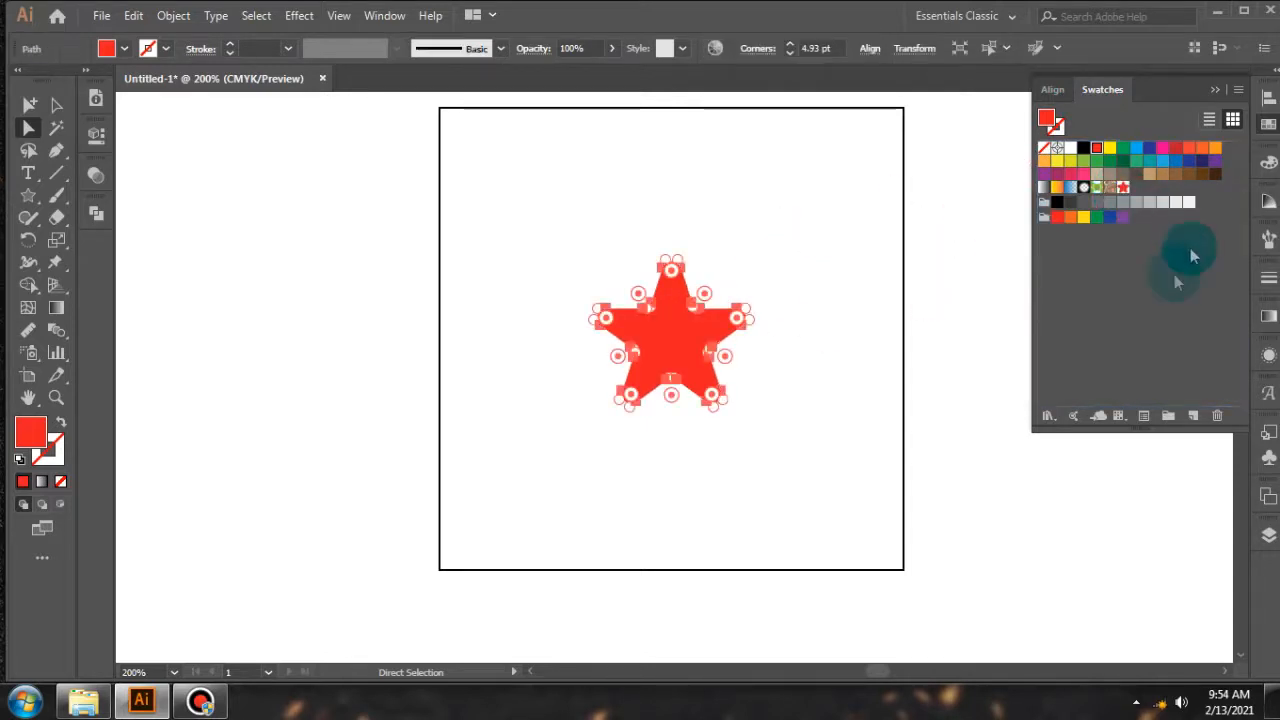
Add a layer named TEST directly above GUIDE, and lock and hide the PATTERN 1 layer
click(1267, 535)
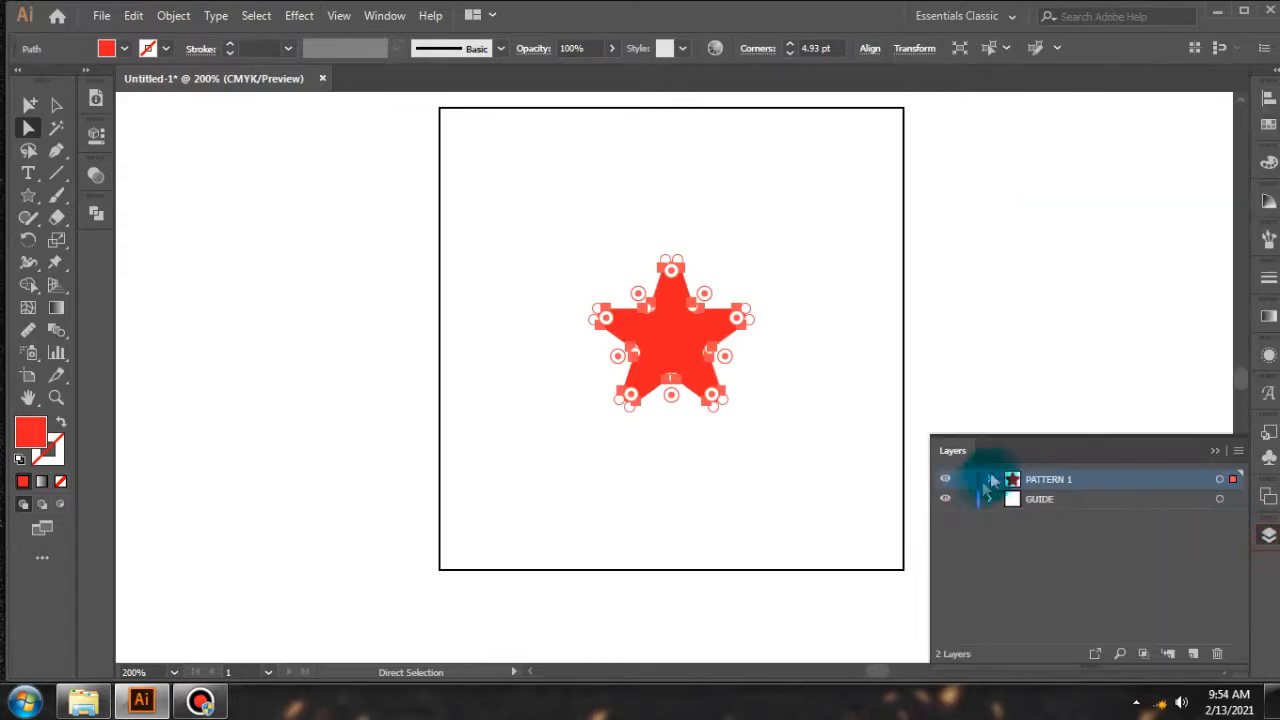
click(1042, 499)
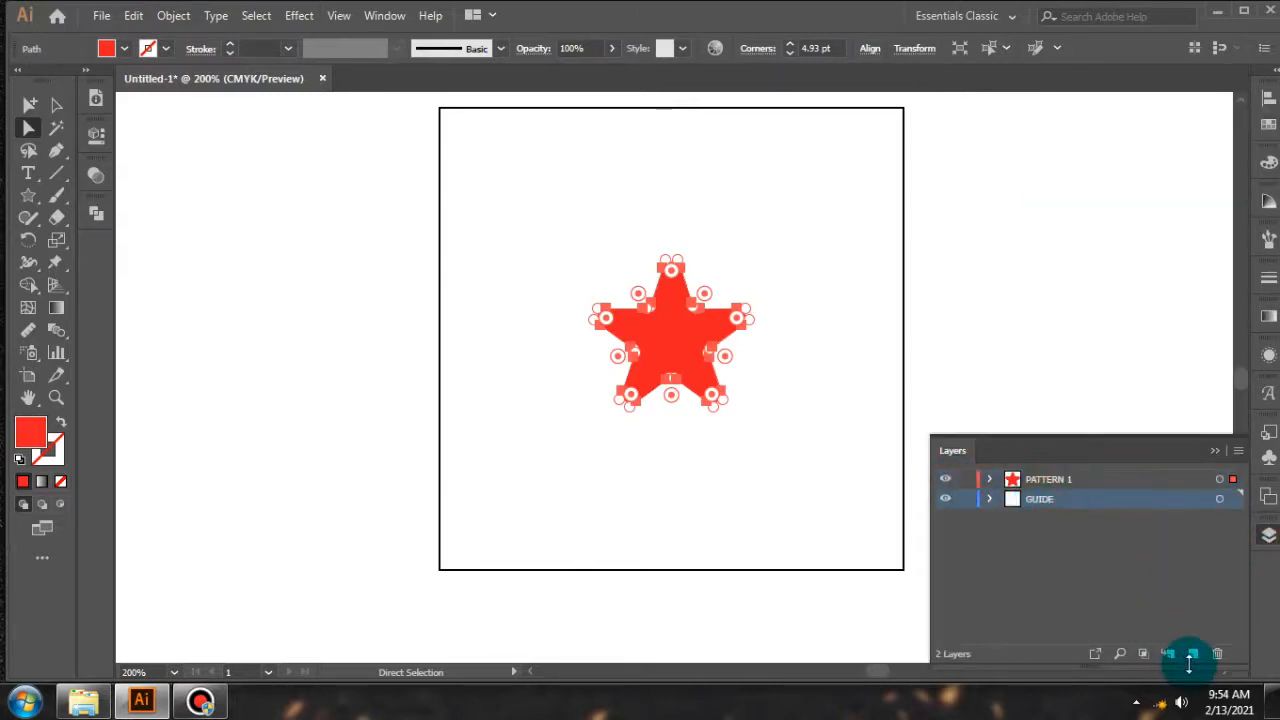
click(1192, 655)
click(965, 480)
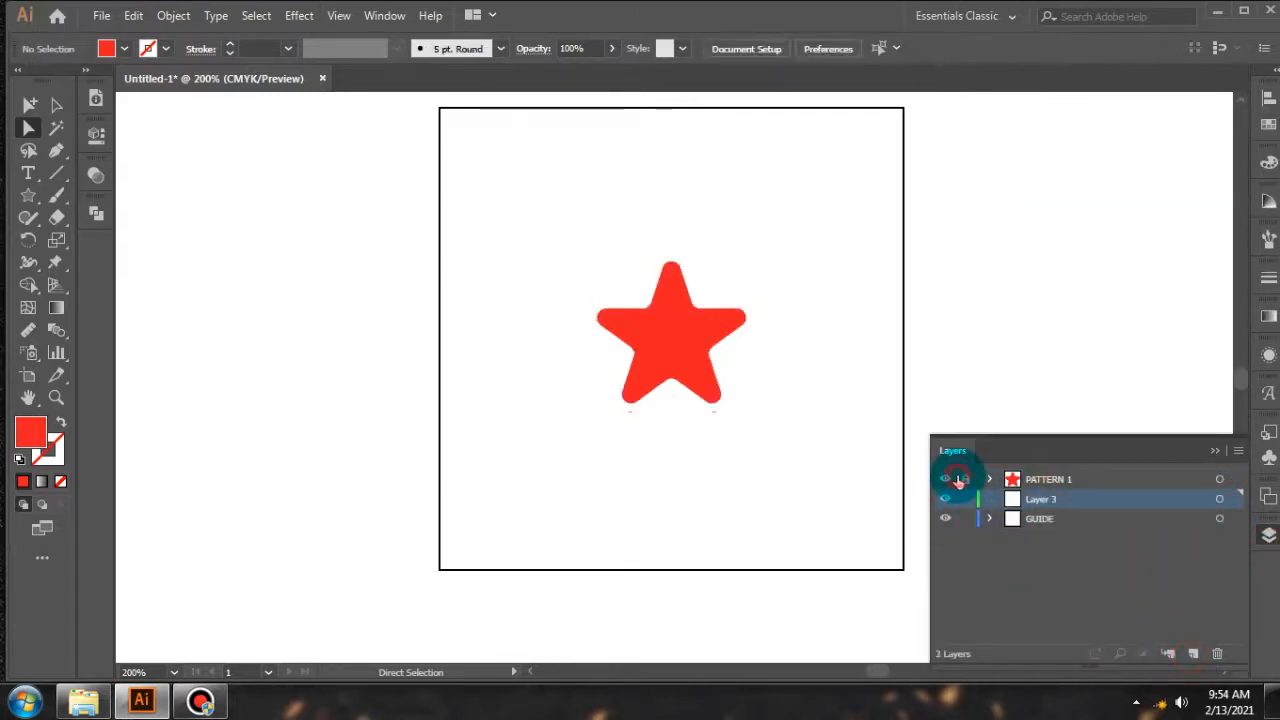
click(948, 480)
double_click(1040, 501)
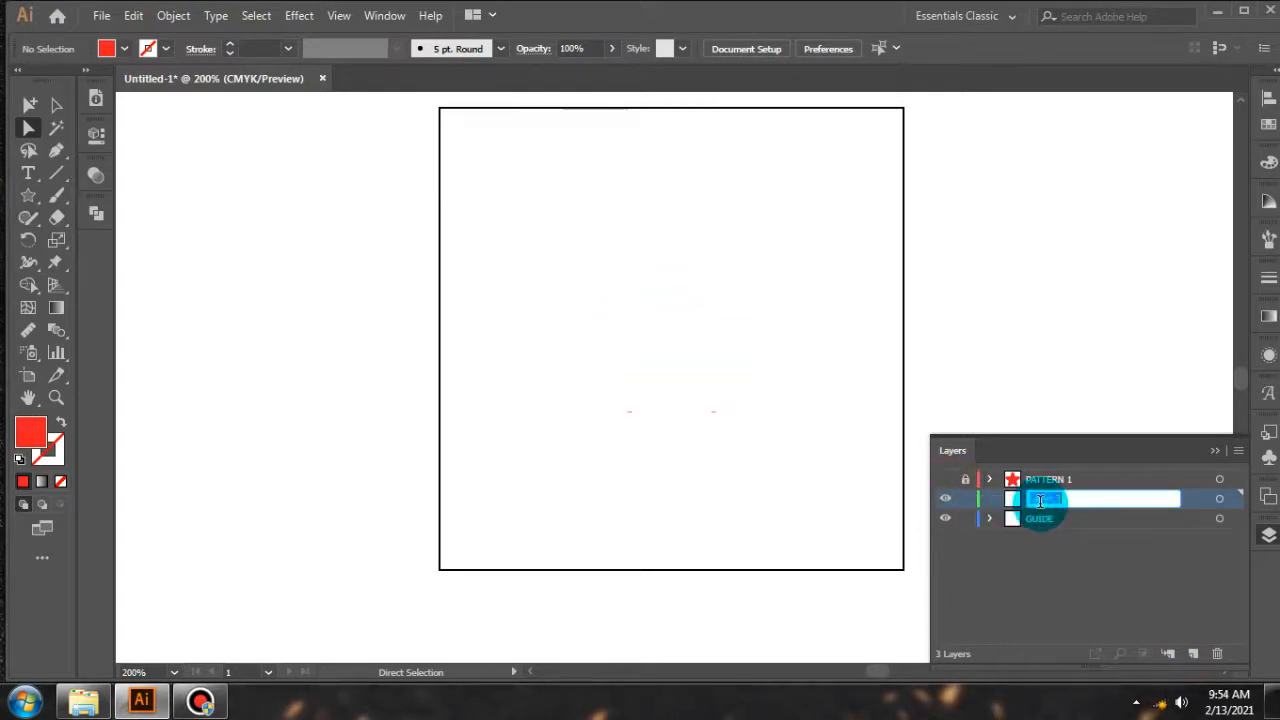
text(text)
key(Return)
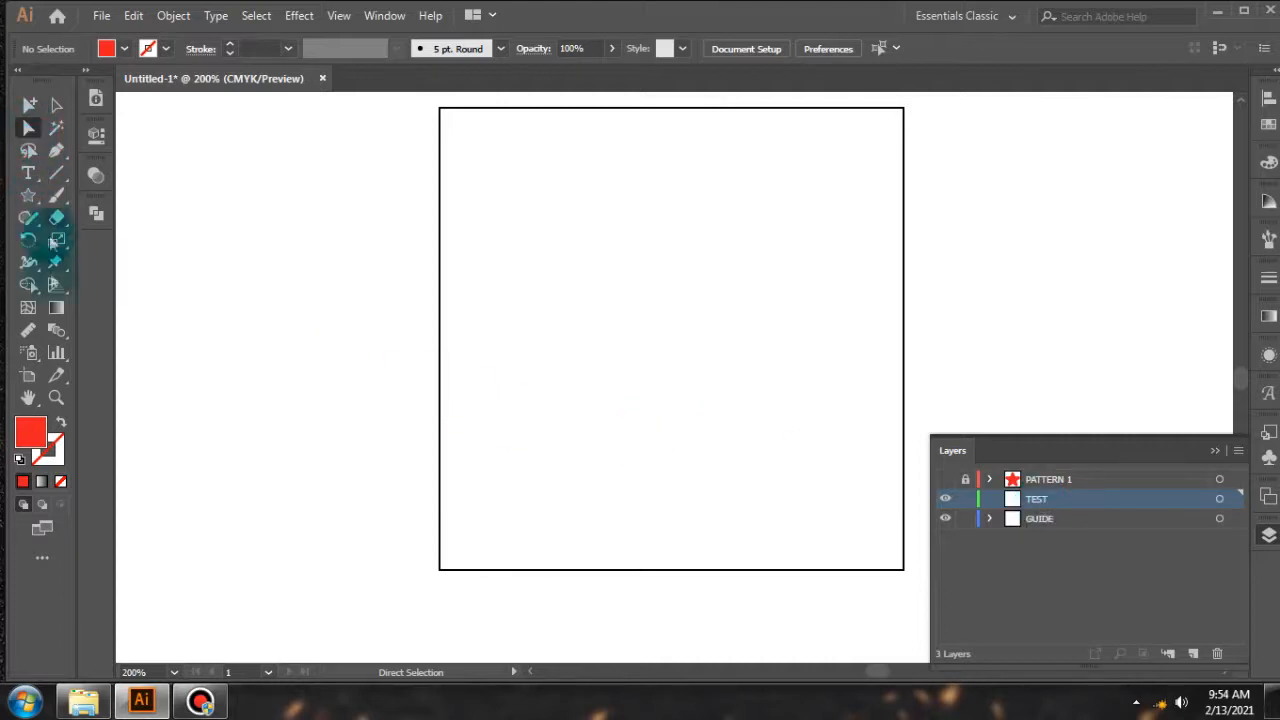
Create a 1000 × 1000 pt red square on the TEST layer with the Rectangle tool, with proportions constrained
drag(28, 200, 70, 197)
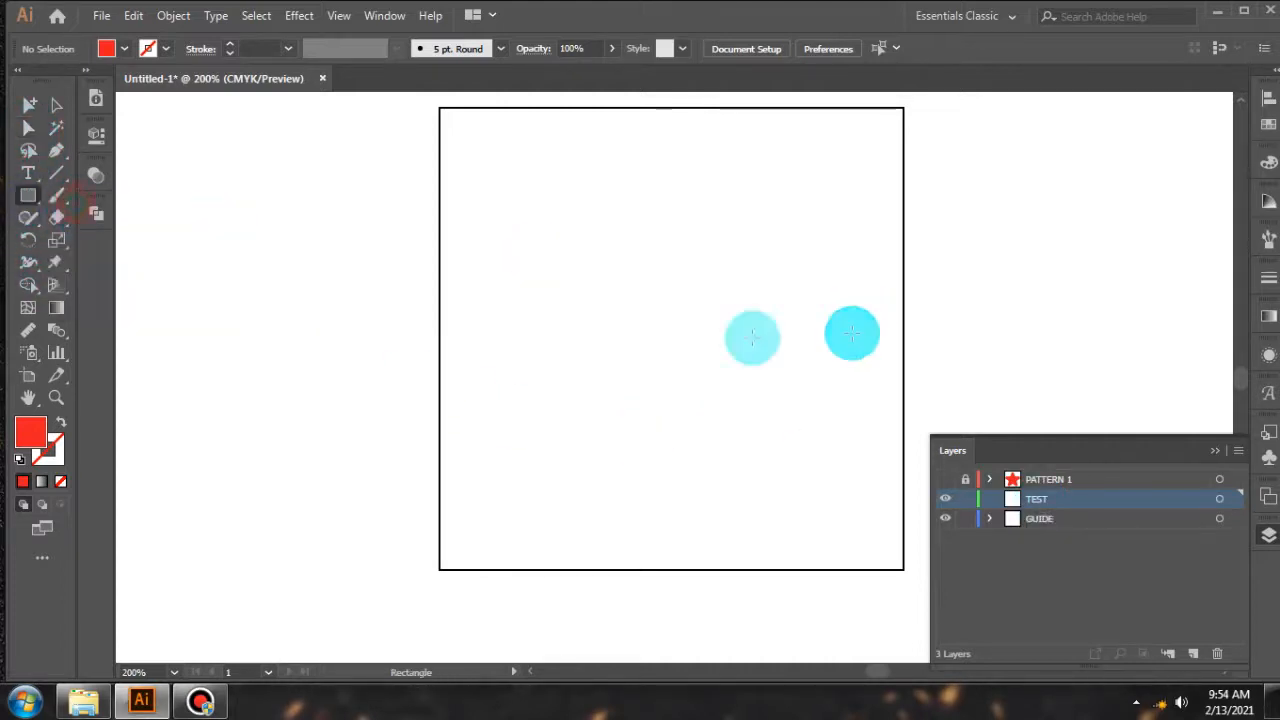
key(ctrl+1)
click(673, 337)
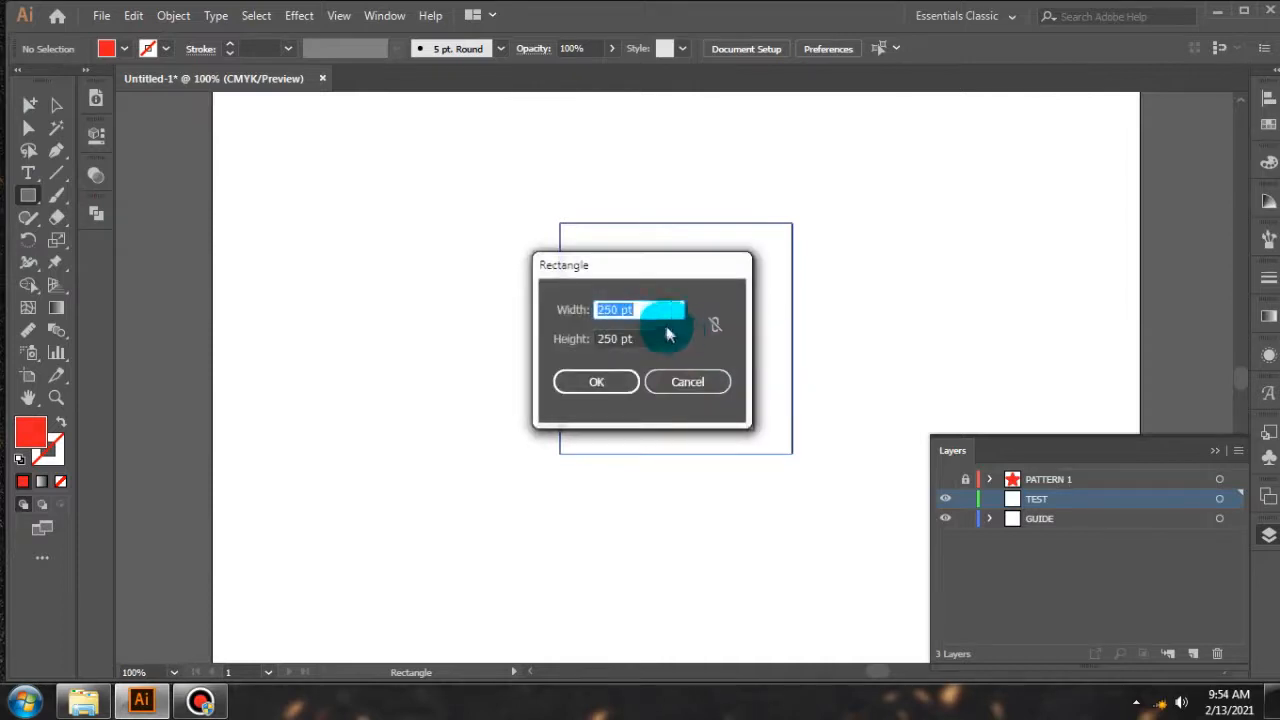
click(715, 325)
text(110)
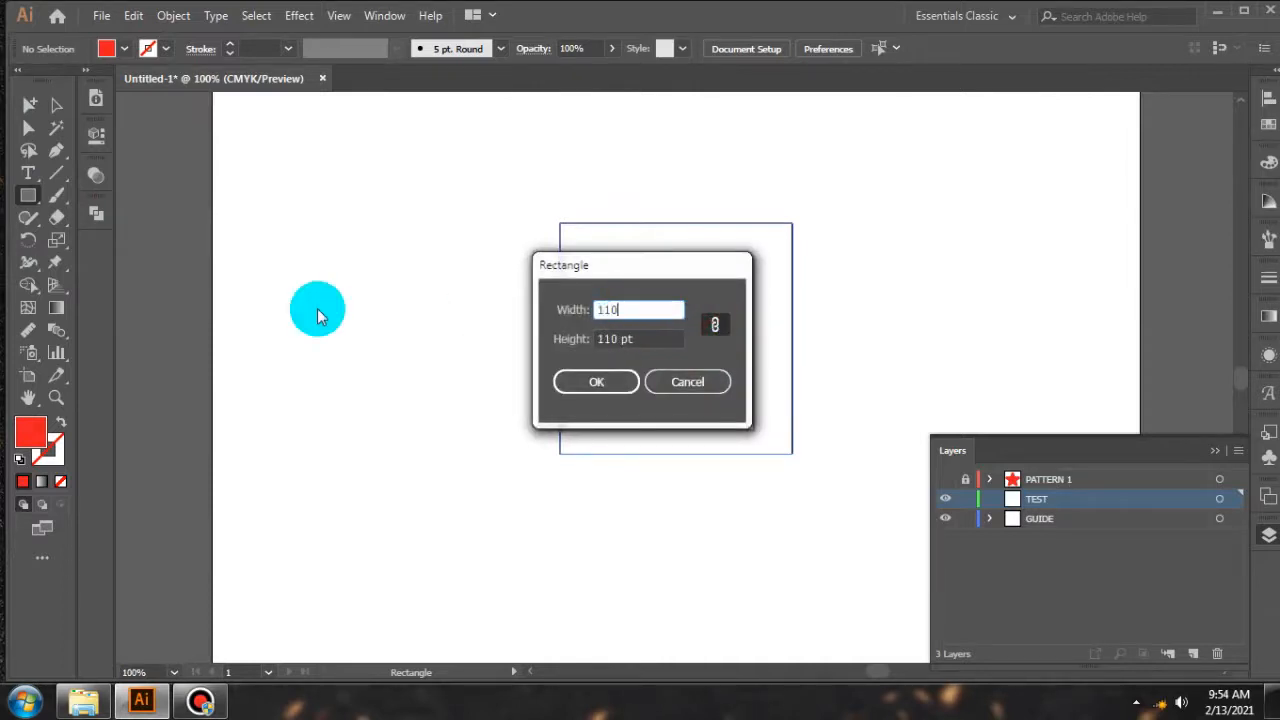
text(0)
text(1000)
key(Return)
Centre the large red square on the artboard with the Align options
scroll(332, 309, down, 3)
scroll(450, 326, up, 2)
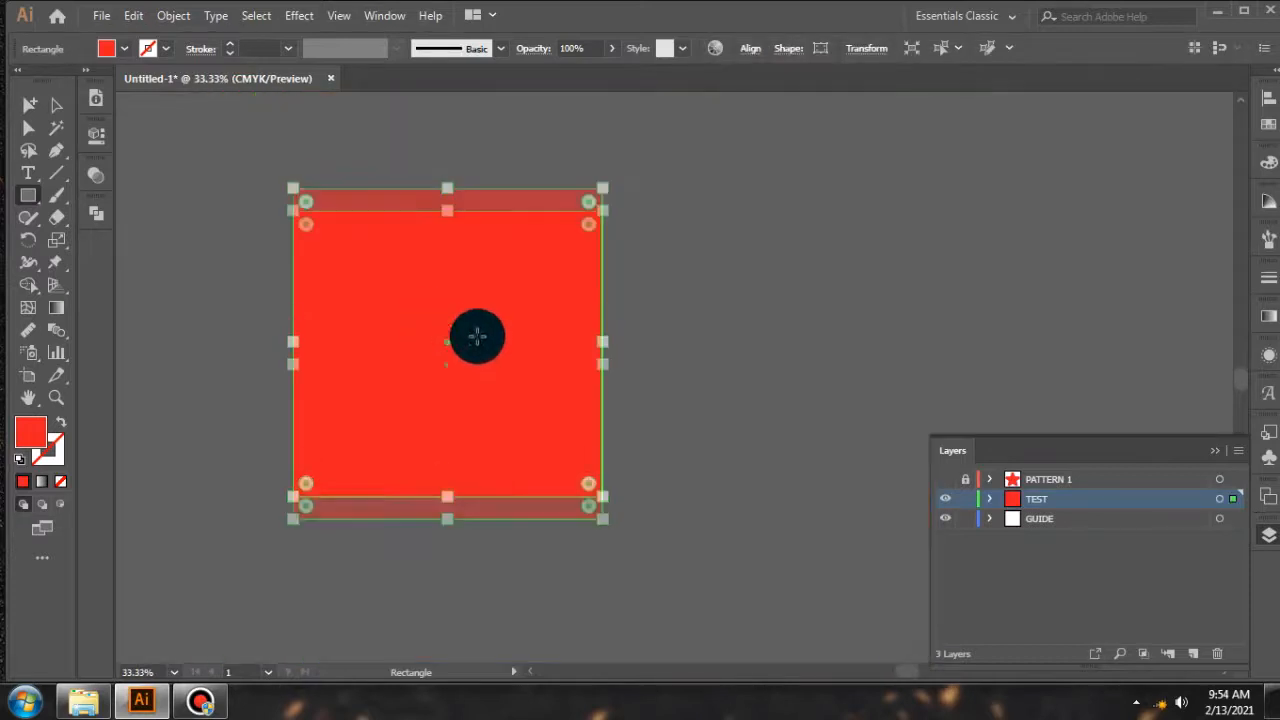
scroll(390, 300, up, 1)
click(1268, 99)
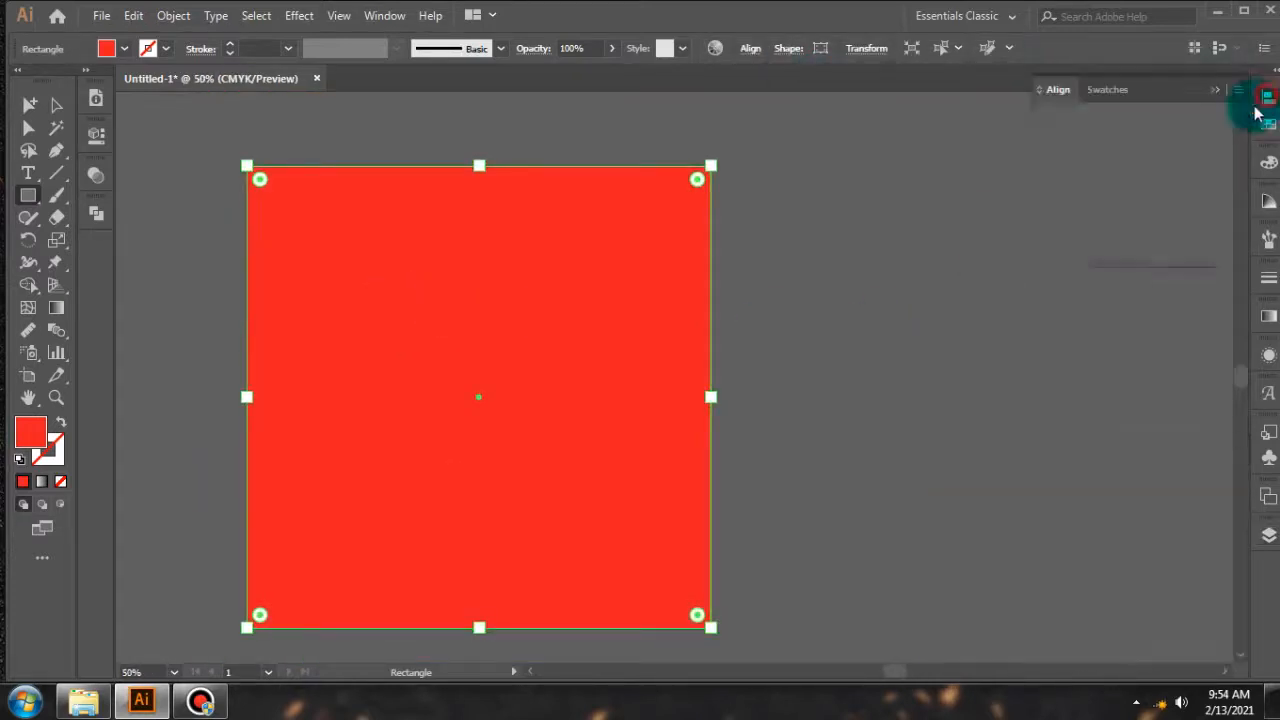
click(1088, 150)
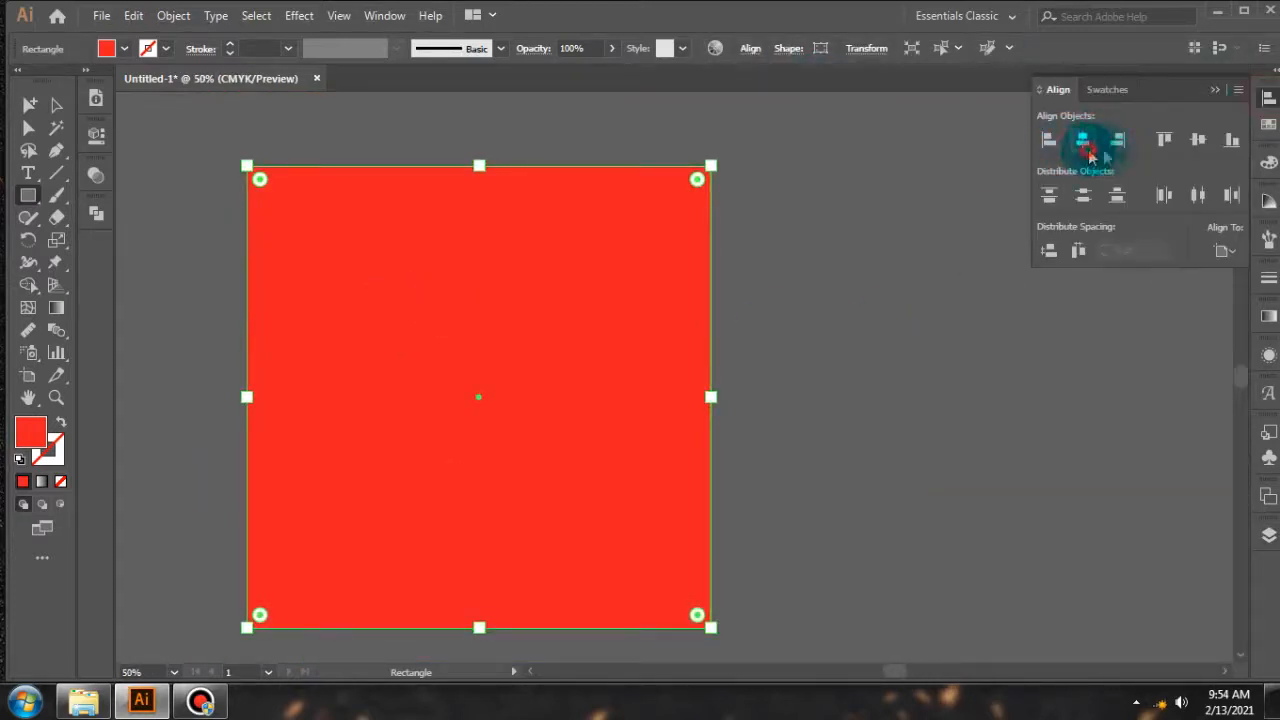
Fill the large square with the star pattern swatch and exit pattern editing mode
click(1266, 534)
scroll(729, 330, down, 1)
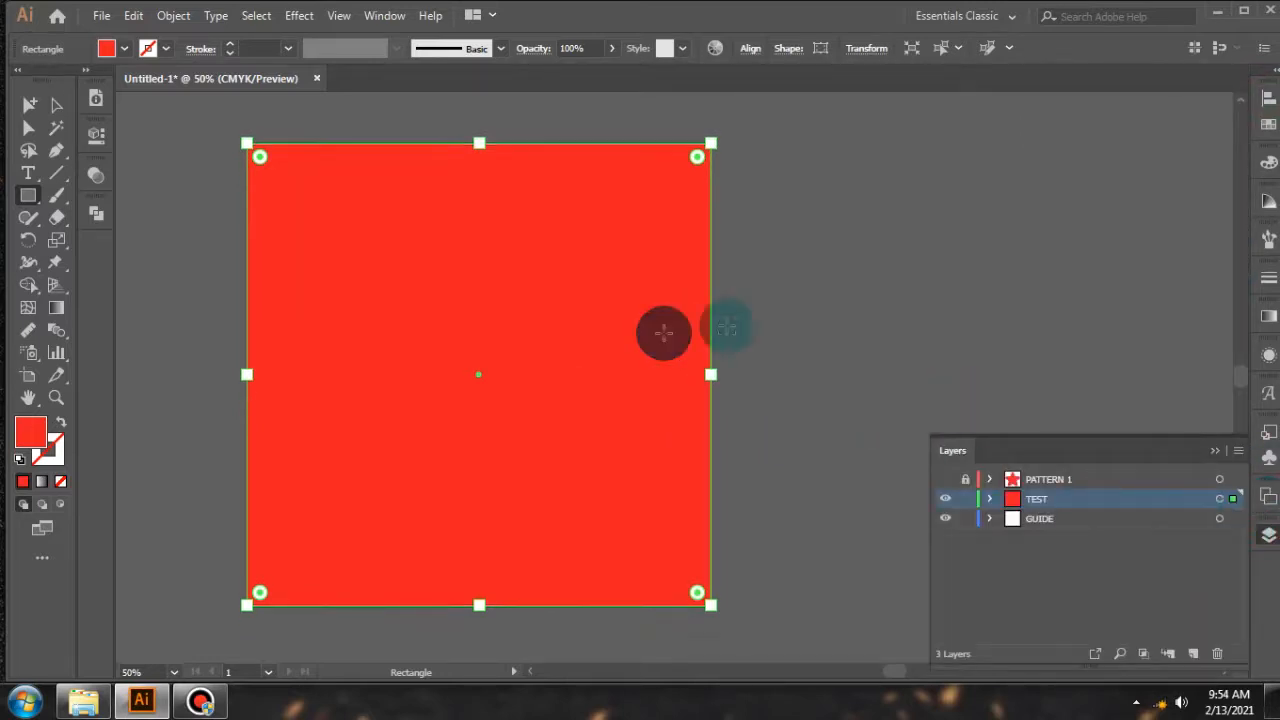
scroll(790, 316, down, 1)
click(1268, 160)
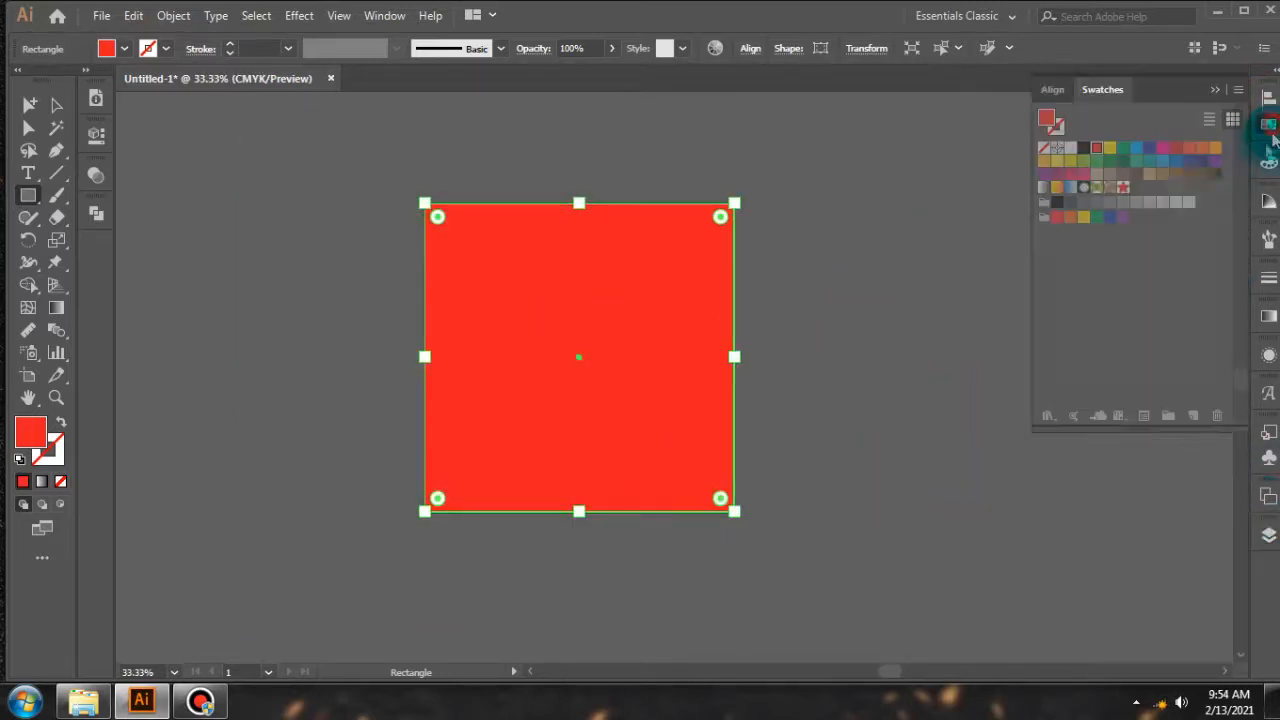
double_click(1122, 189)
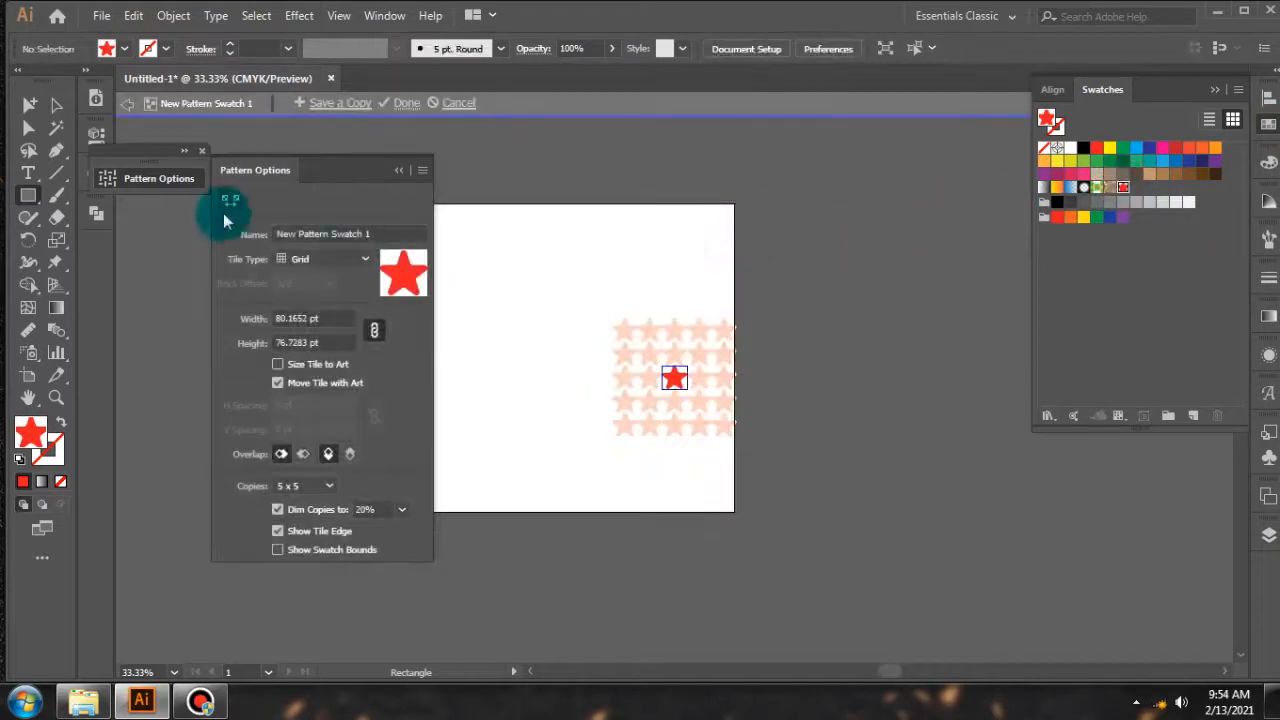
key(Escape)
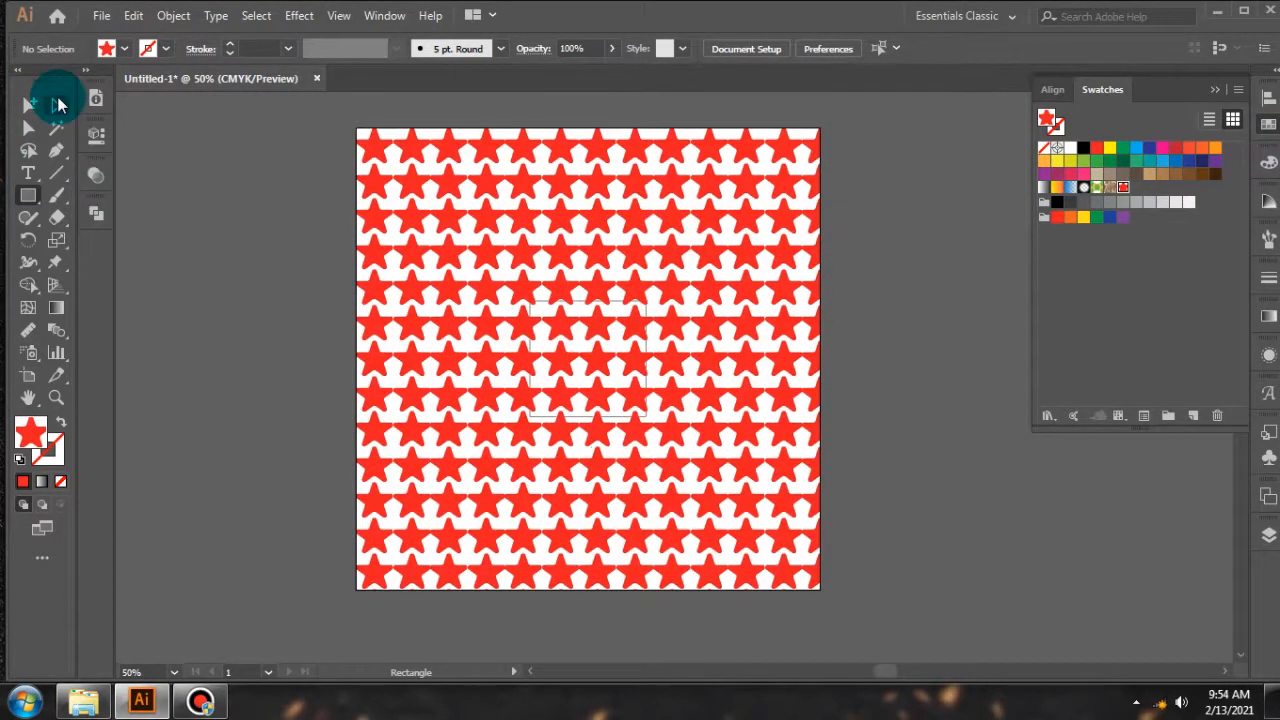
Switch to the Selection tool and hide the GUIDE layer
click(58, 104)
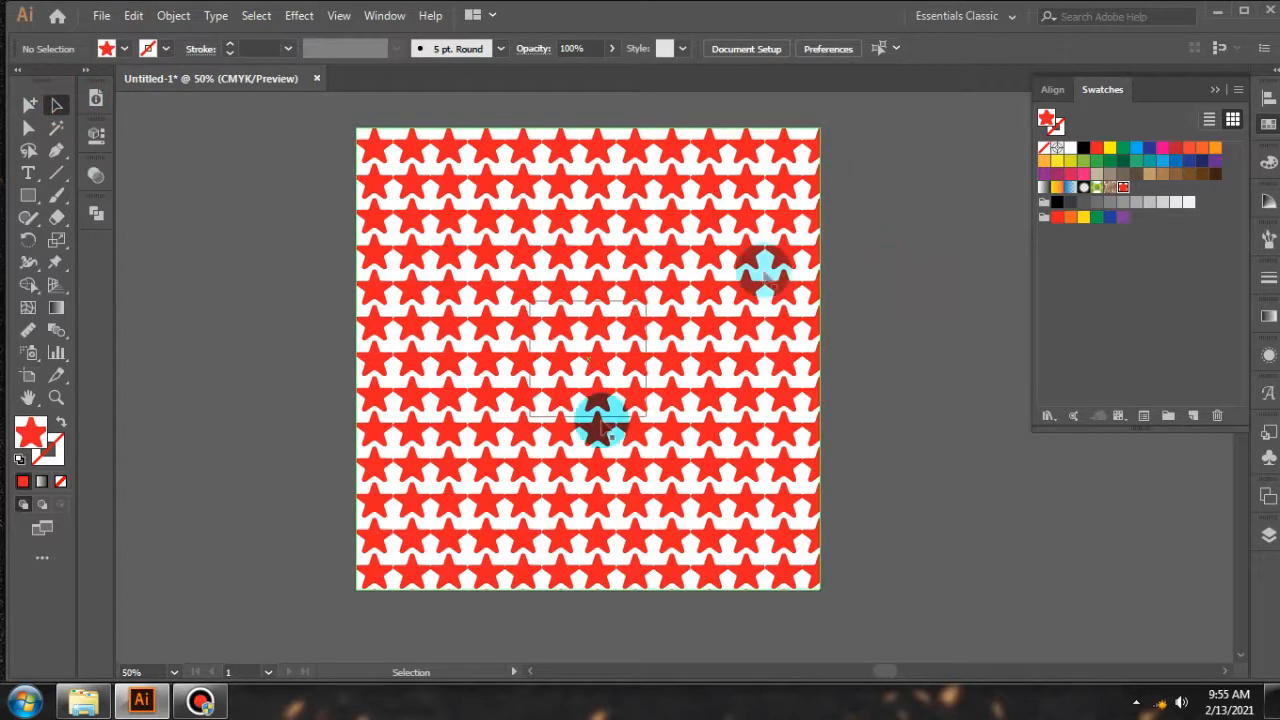
click(1268, 524)
click(946, 518)
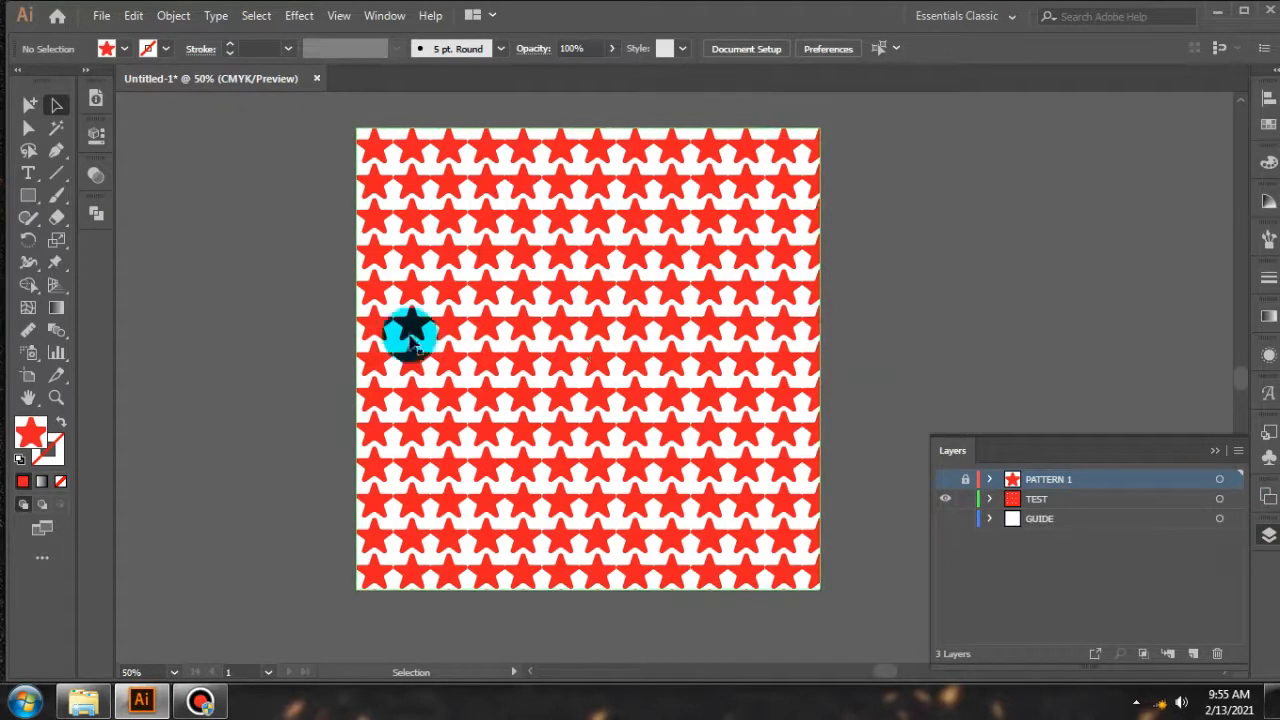
Open the star pattern swatch for editing in pattern editing mode
click(1262, 163)
click(1268, 125)
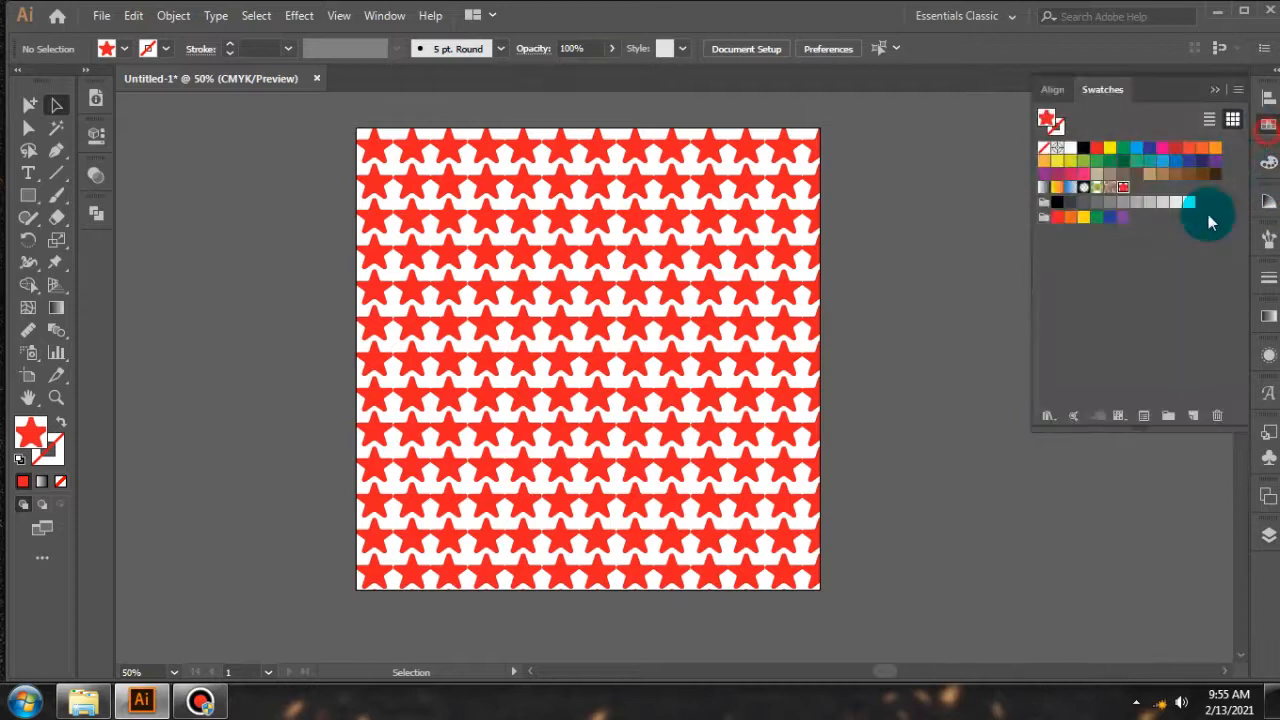
double_click(1124, 188)
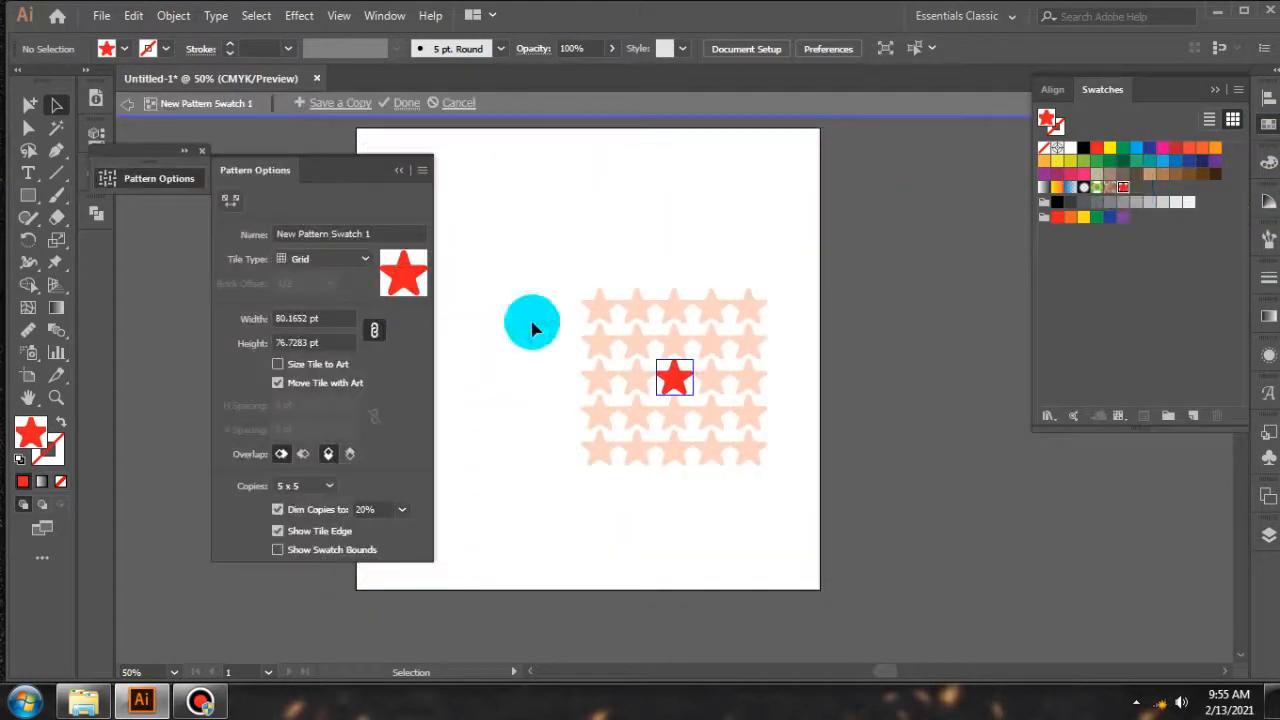
Try the Brick by Row, Brick by Column, Hex by Column and Hex by Row tile types on the star pattern
click(288, 260)
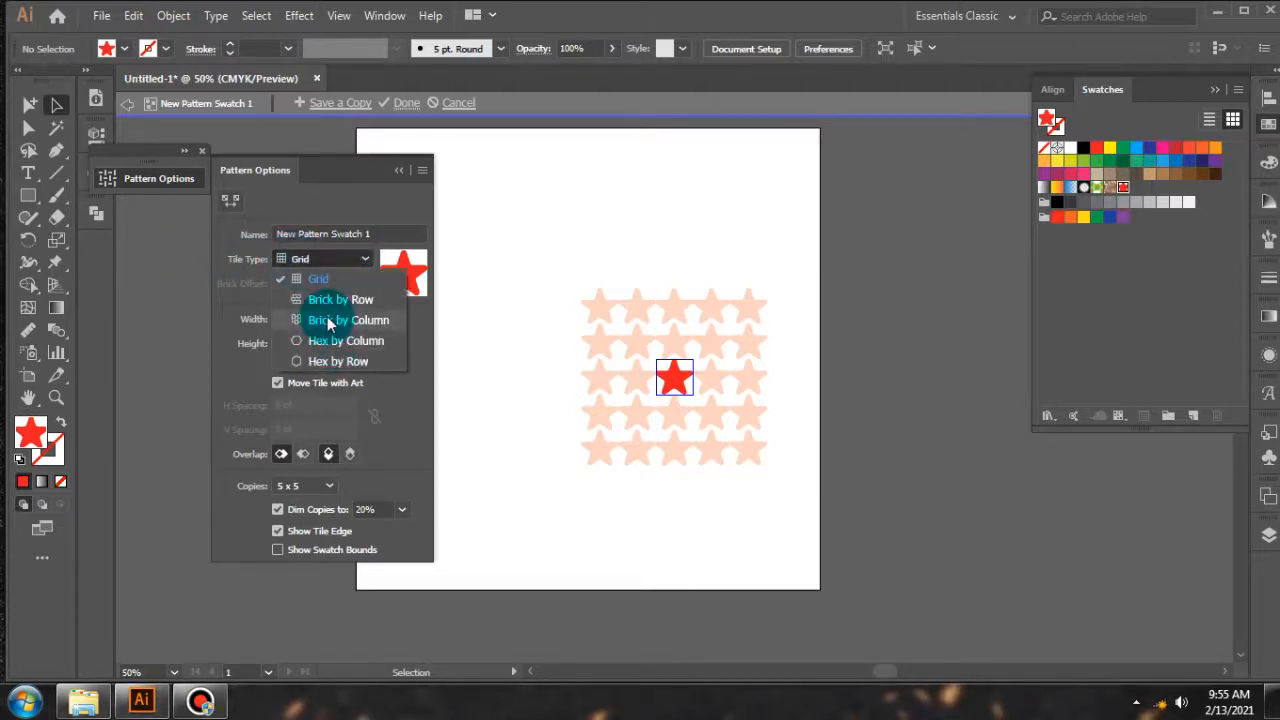
click(312, 302)
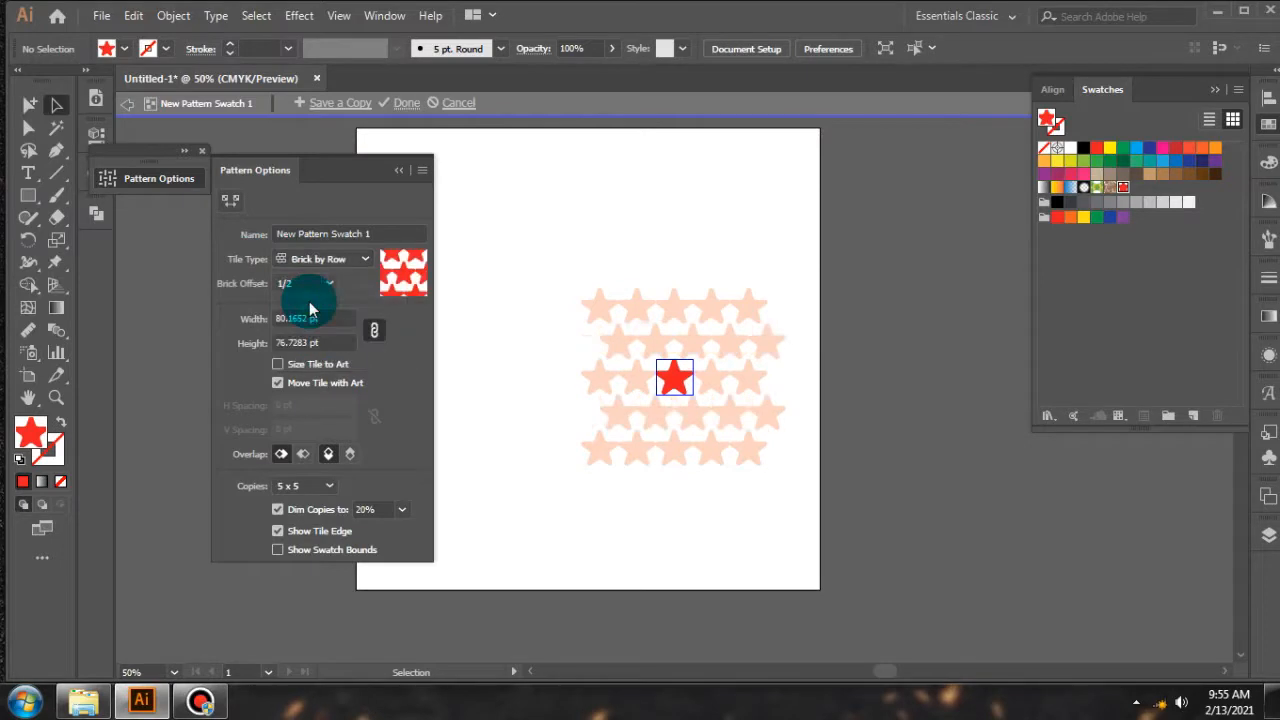
click(325, 260)
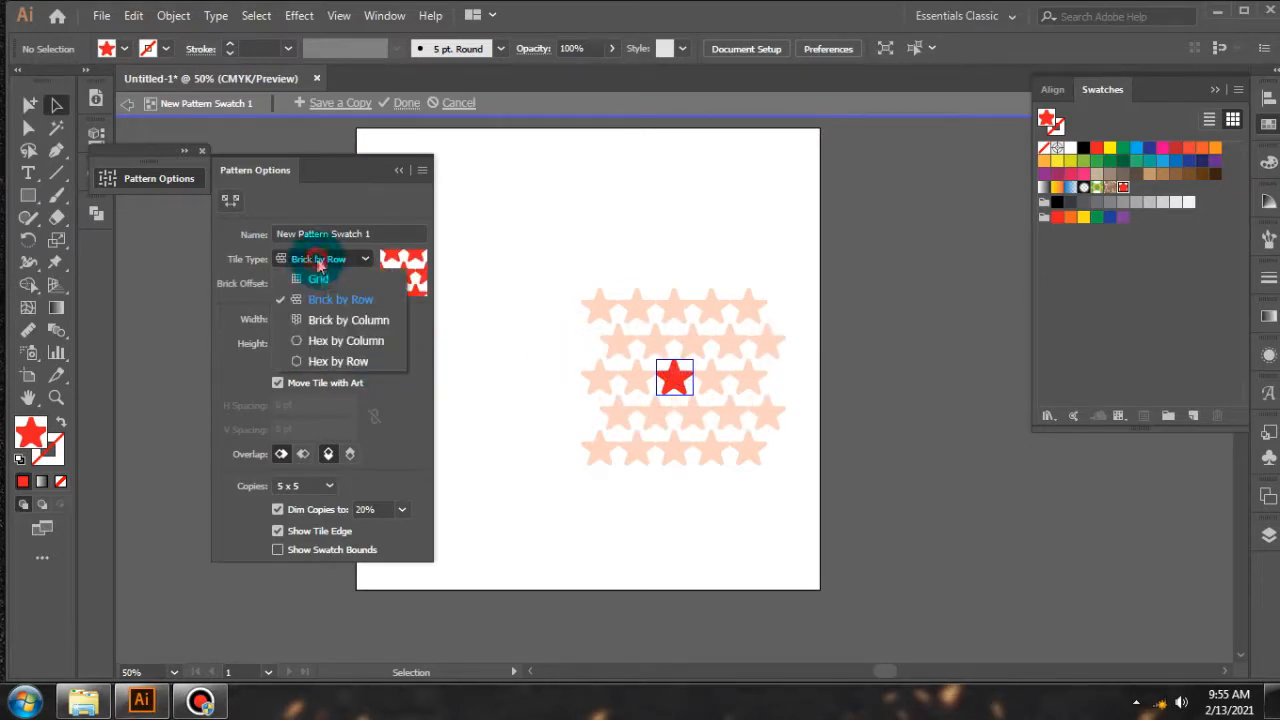
click(350, 302)
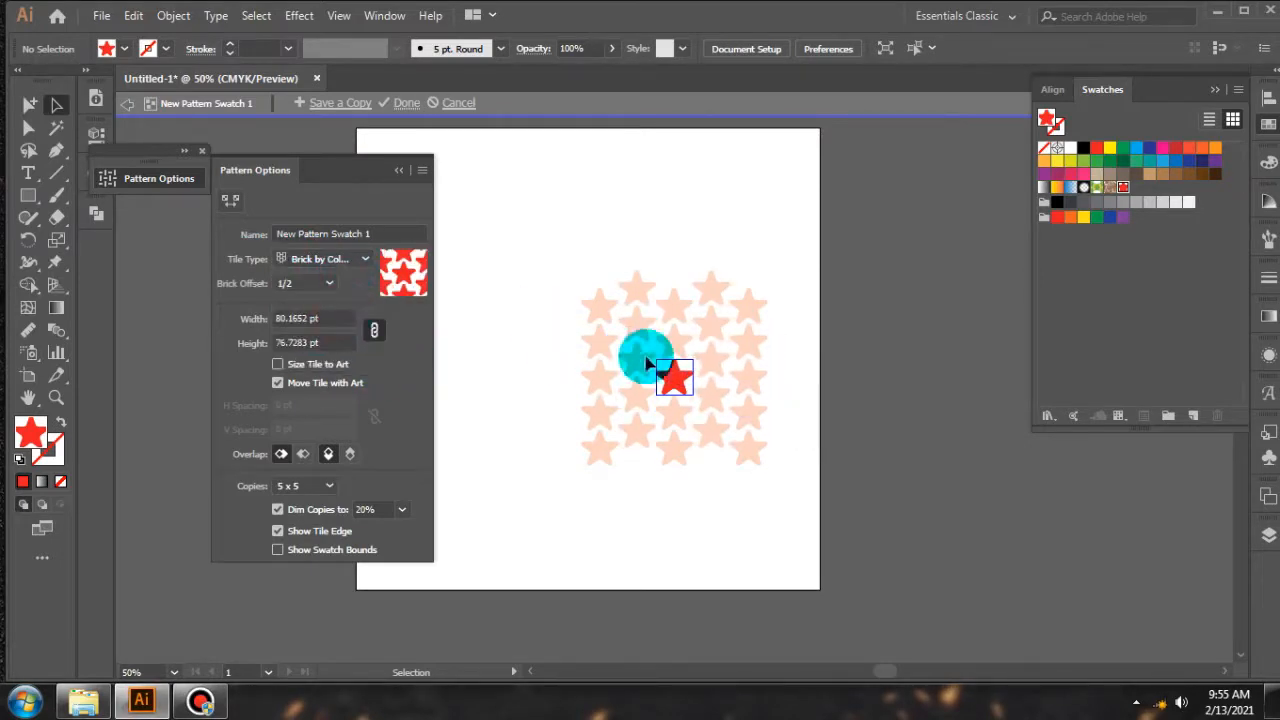
click(310, 259)
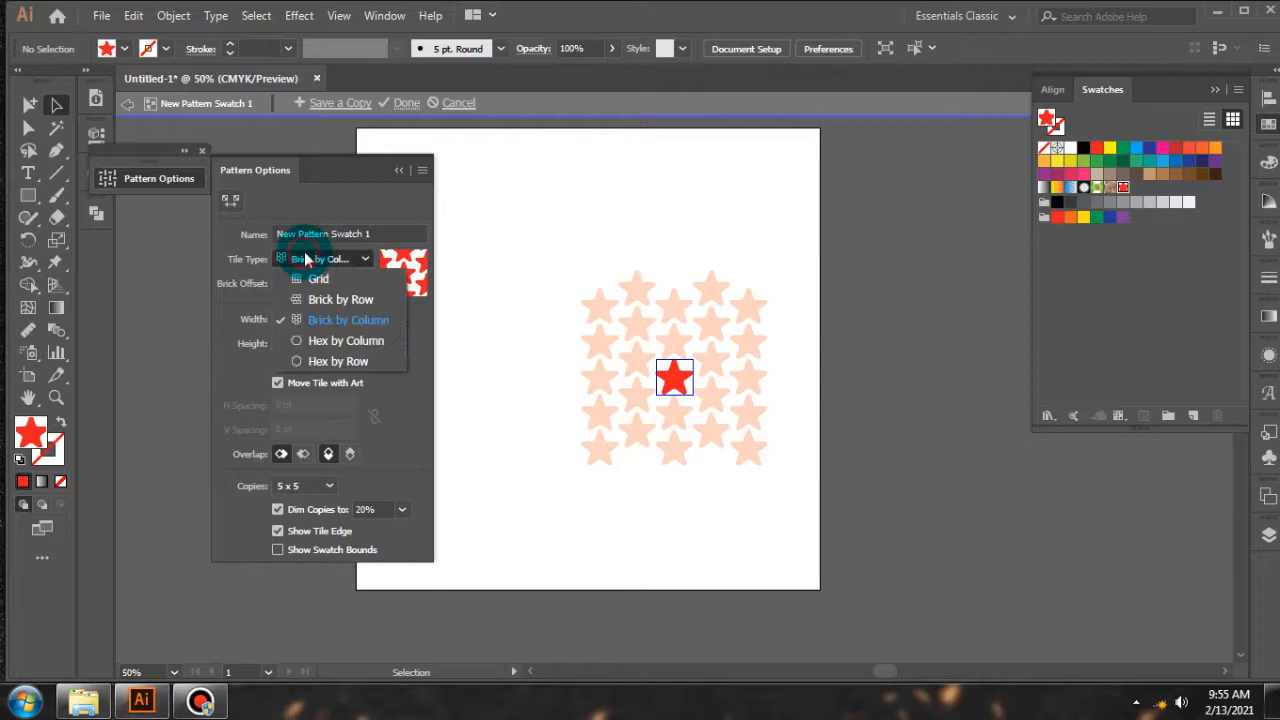
click(353, 342)
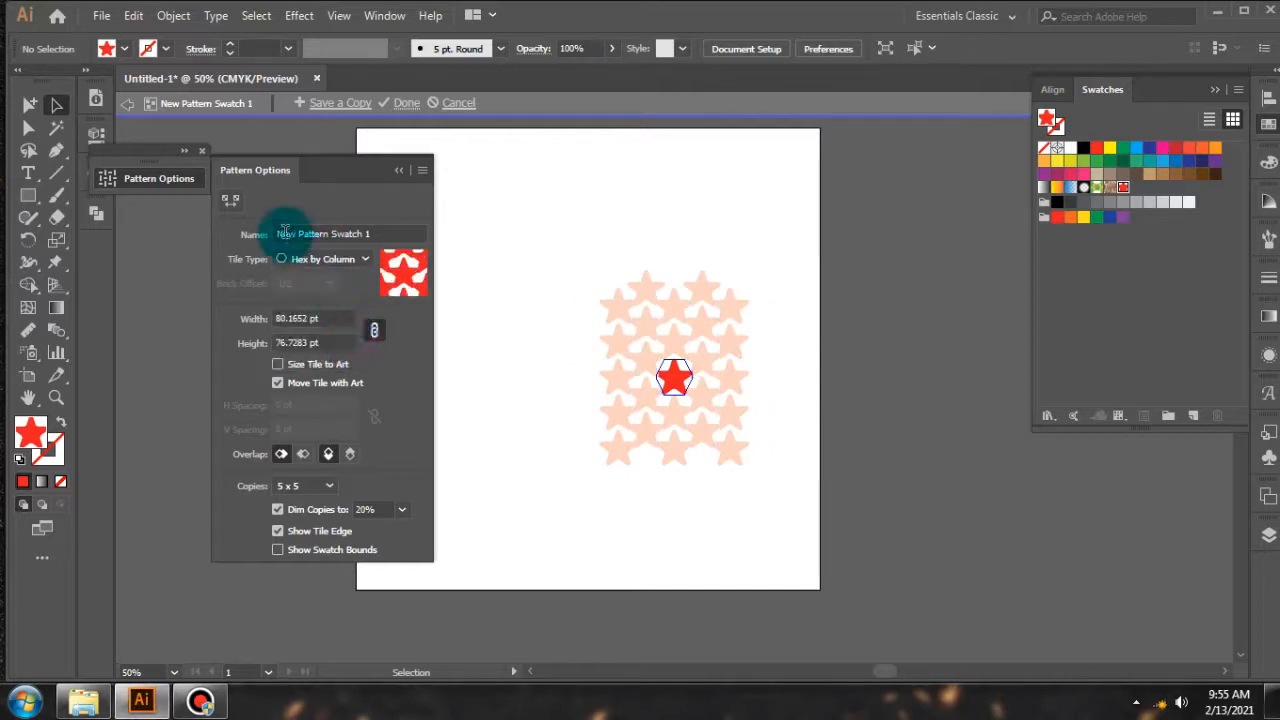
click(350, 259)
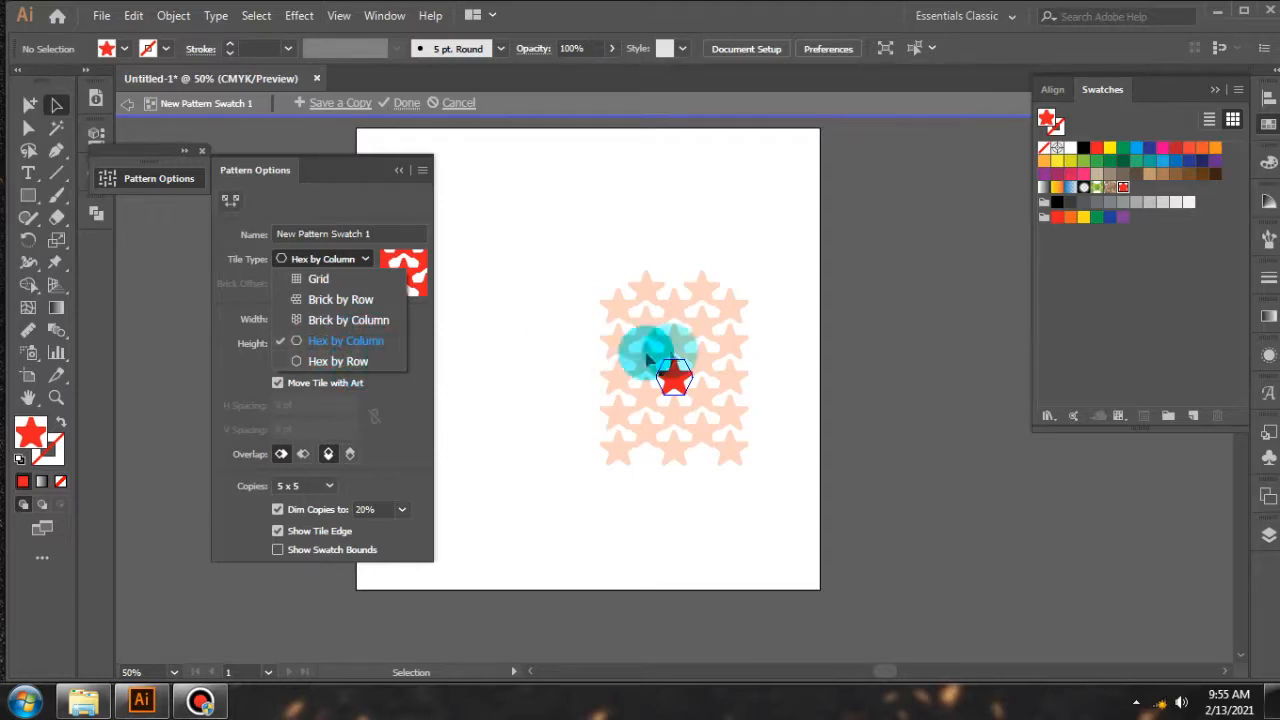
click(340, 361)
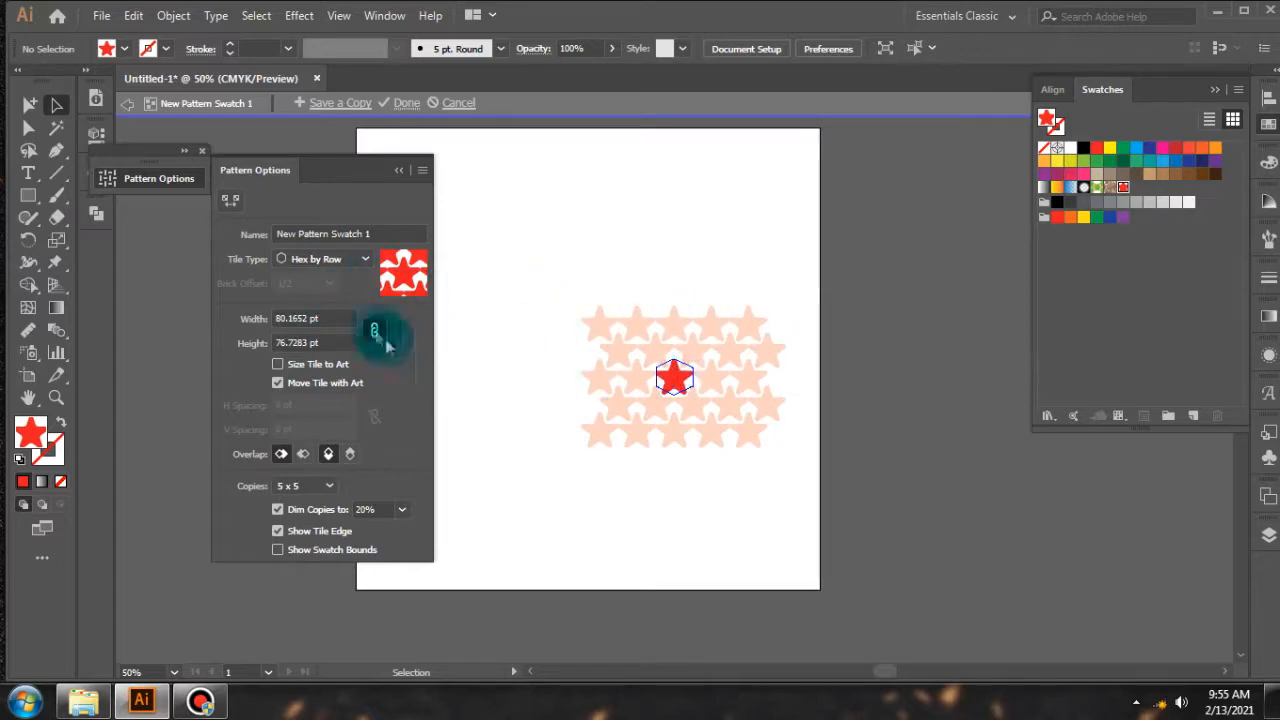
Set the pattern tile width to 100 pt with linked height, and increase it to 110 pt
click(327, 318)
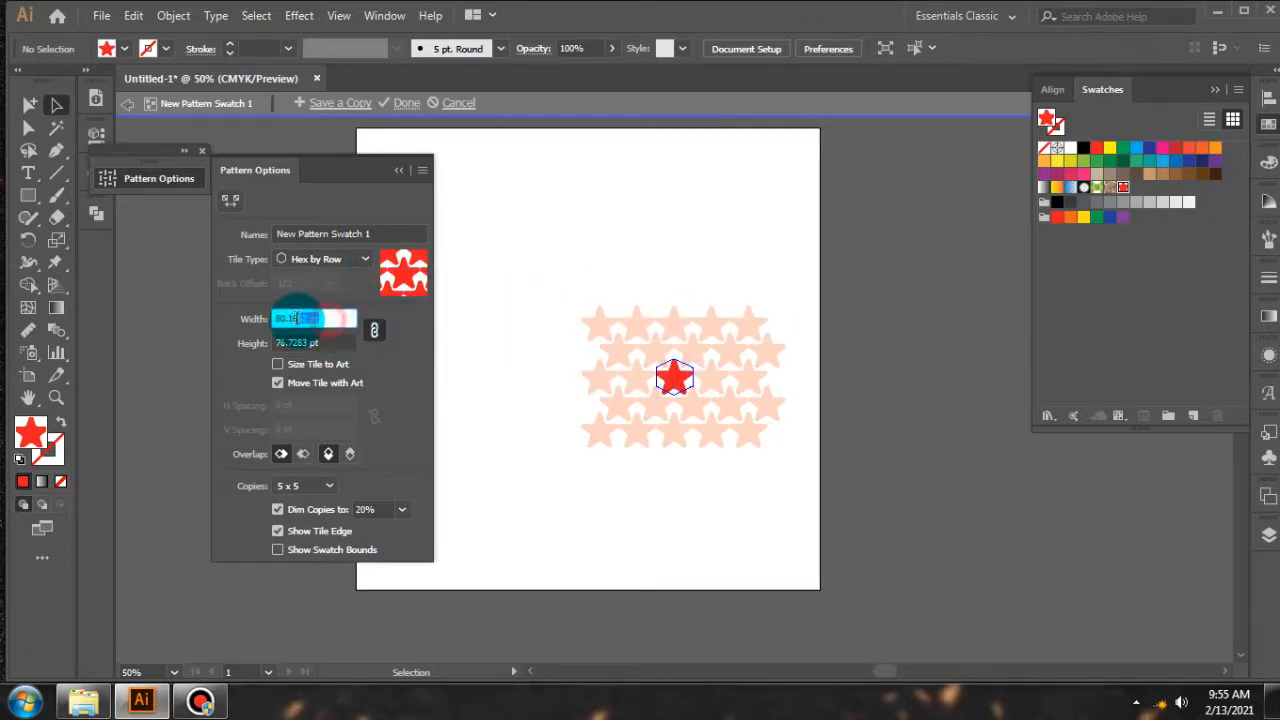
drag(336, 318, 252, 332)
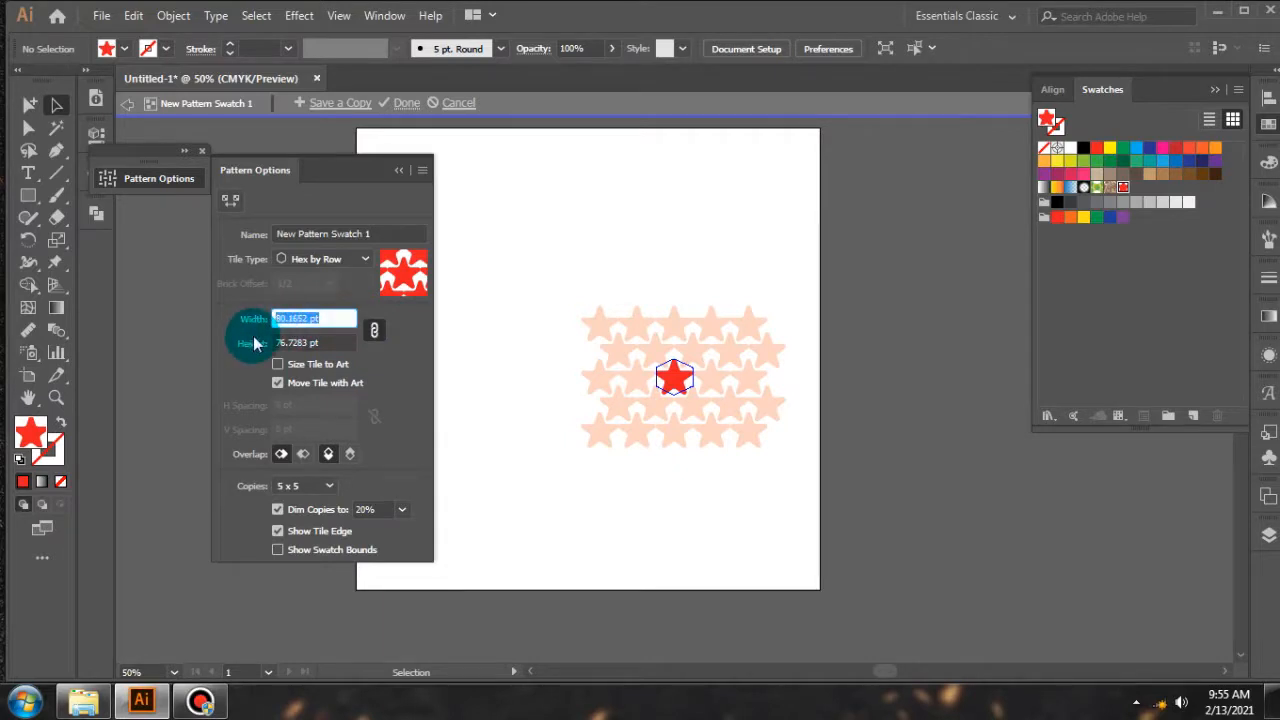
text(100)
key(Return)
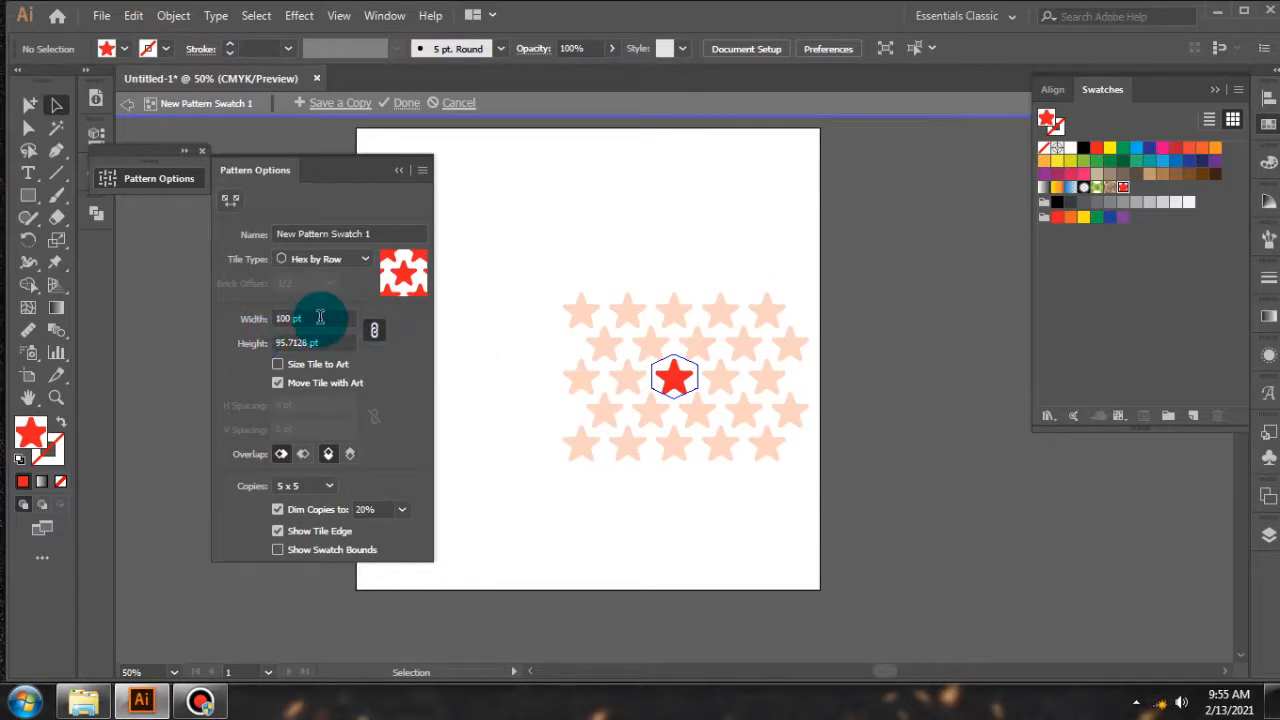
scroll(320, 317, up, 12)
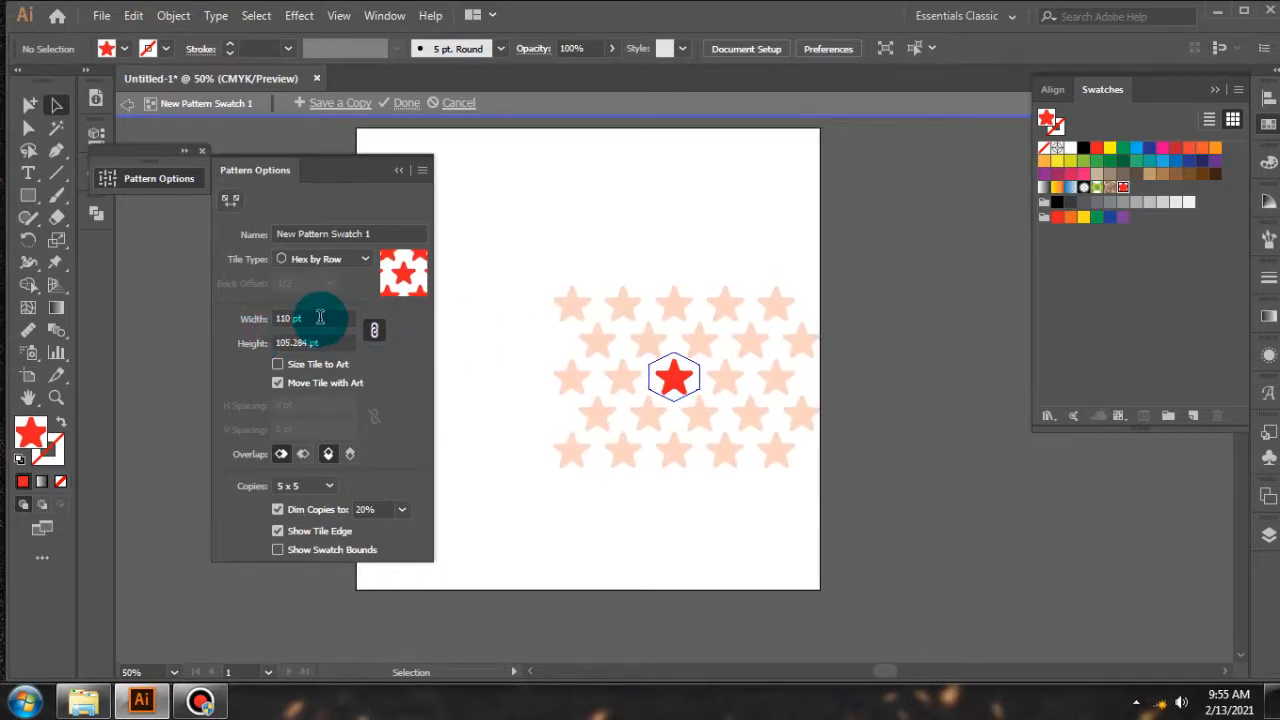
Set the star pattern's tile type to Brick by Row and reduce the tile width to 101 pt
click(300, 259)
click(338, 296)
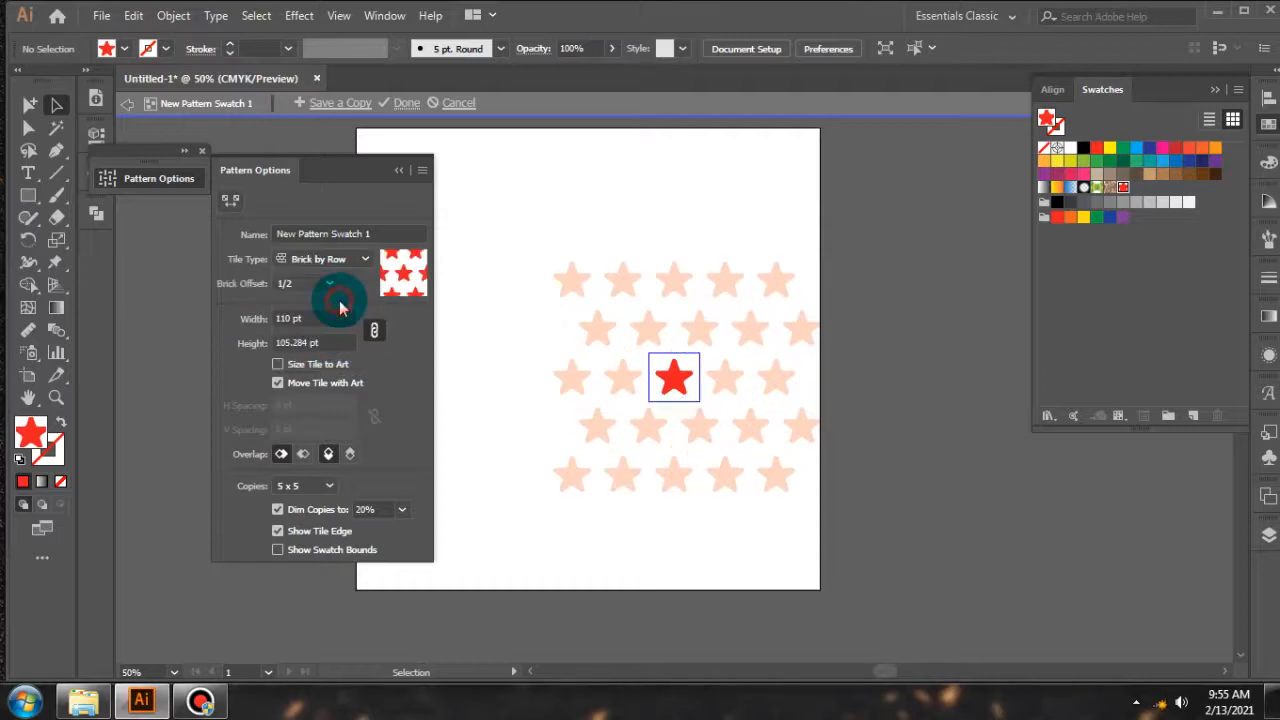
scroll(331, 316, down, 6)
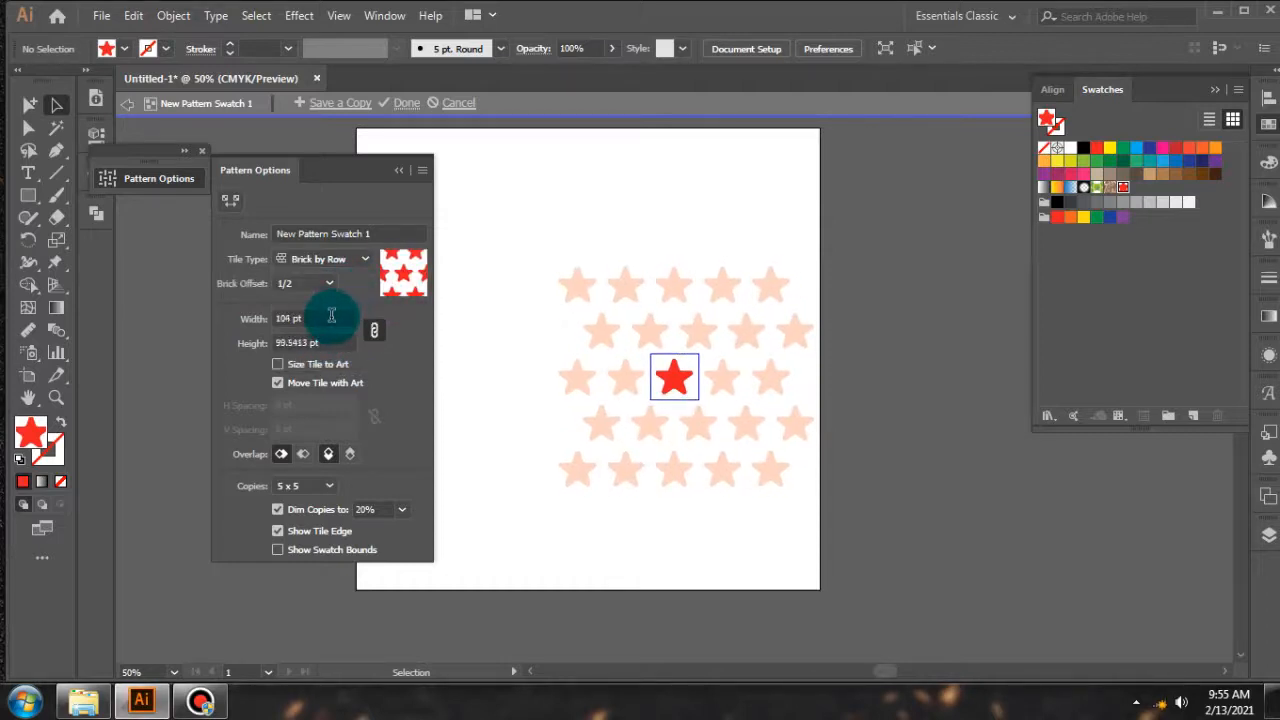
scroll(333, 317, down, 3)
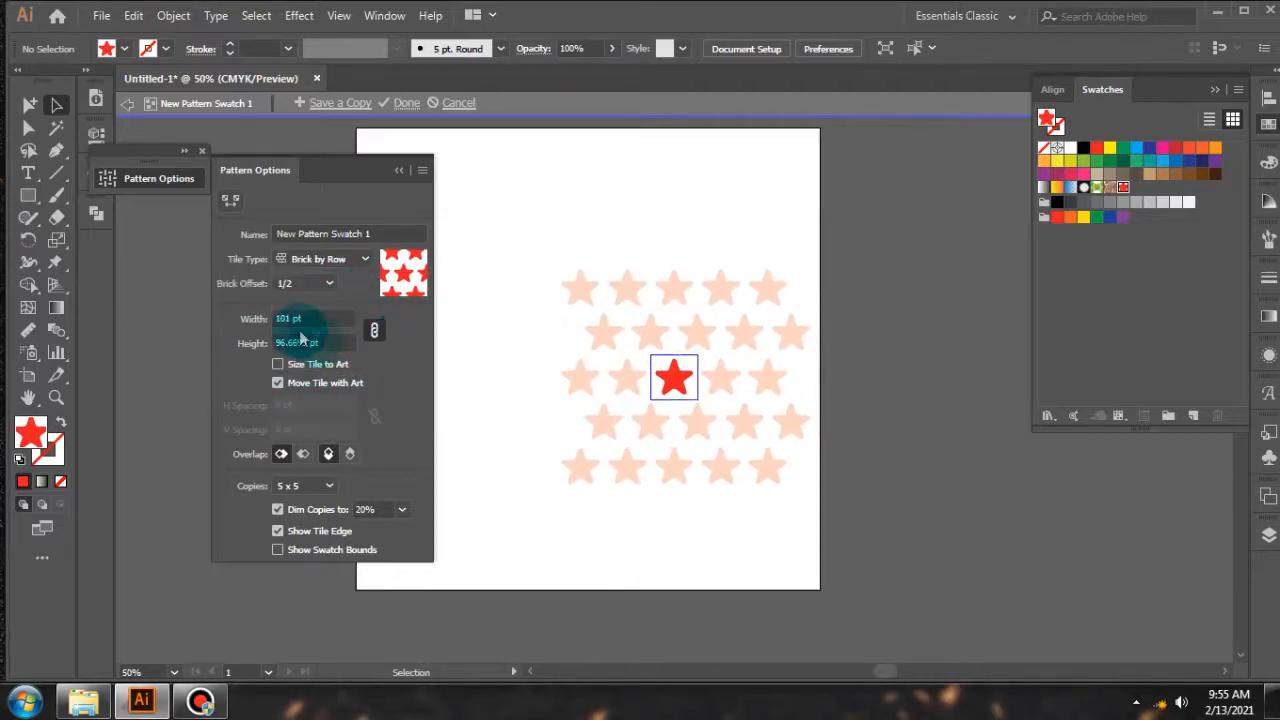
Set the star pattern's tile height to 97 pt with linked width and finish editing the pattern
scroll(327, 337, down, 1)
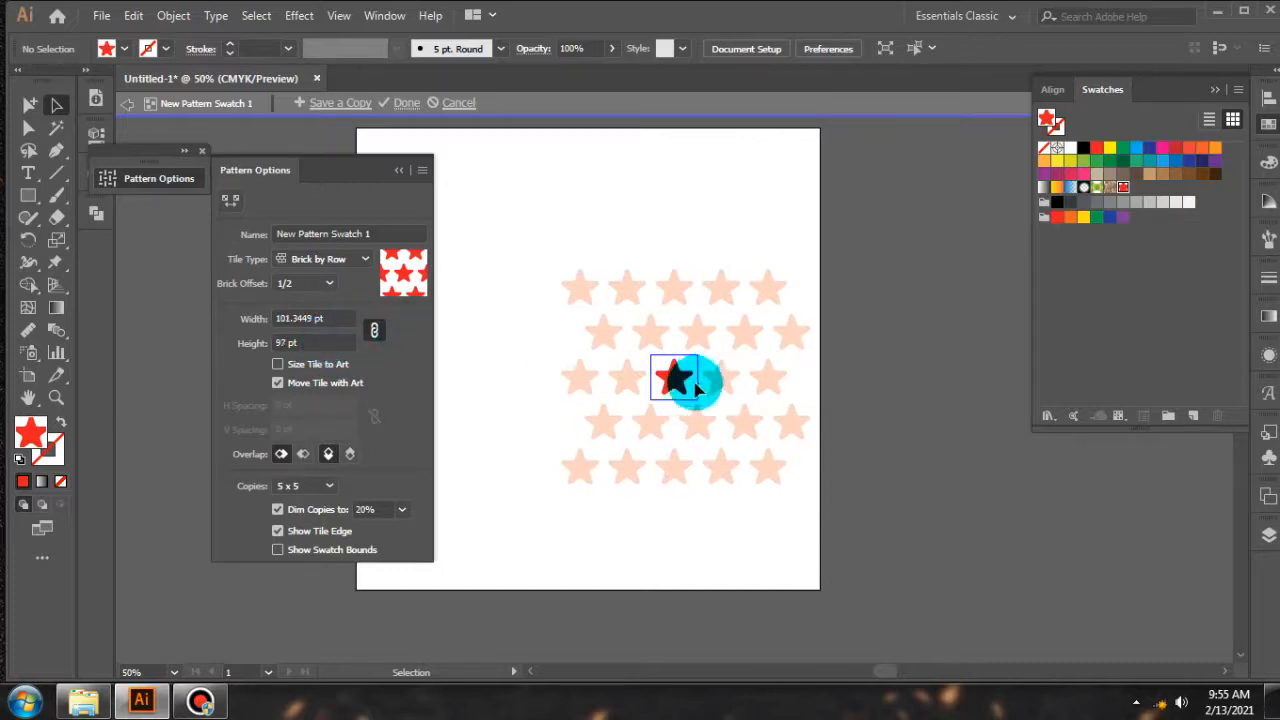
click(407, 104)
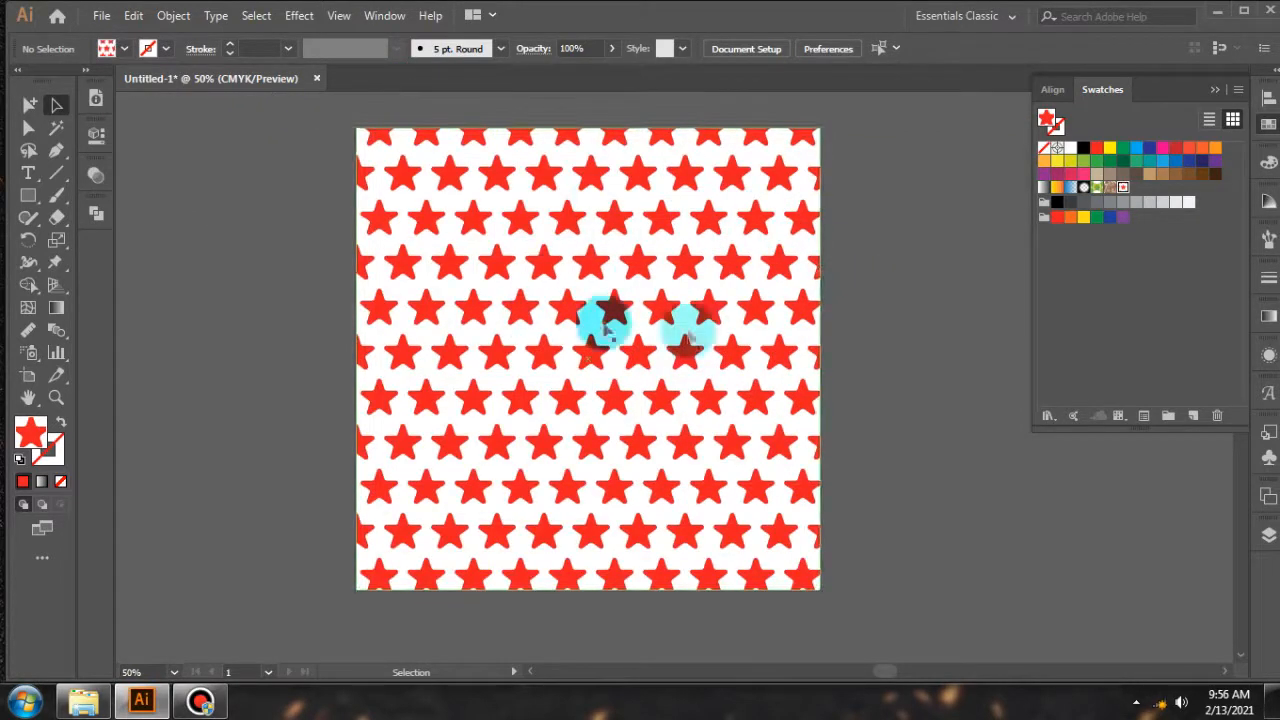
click(718, 324)
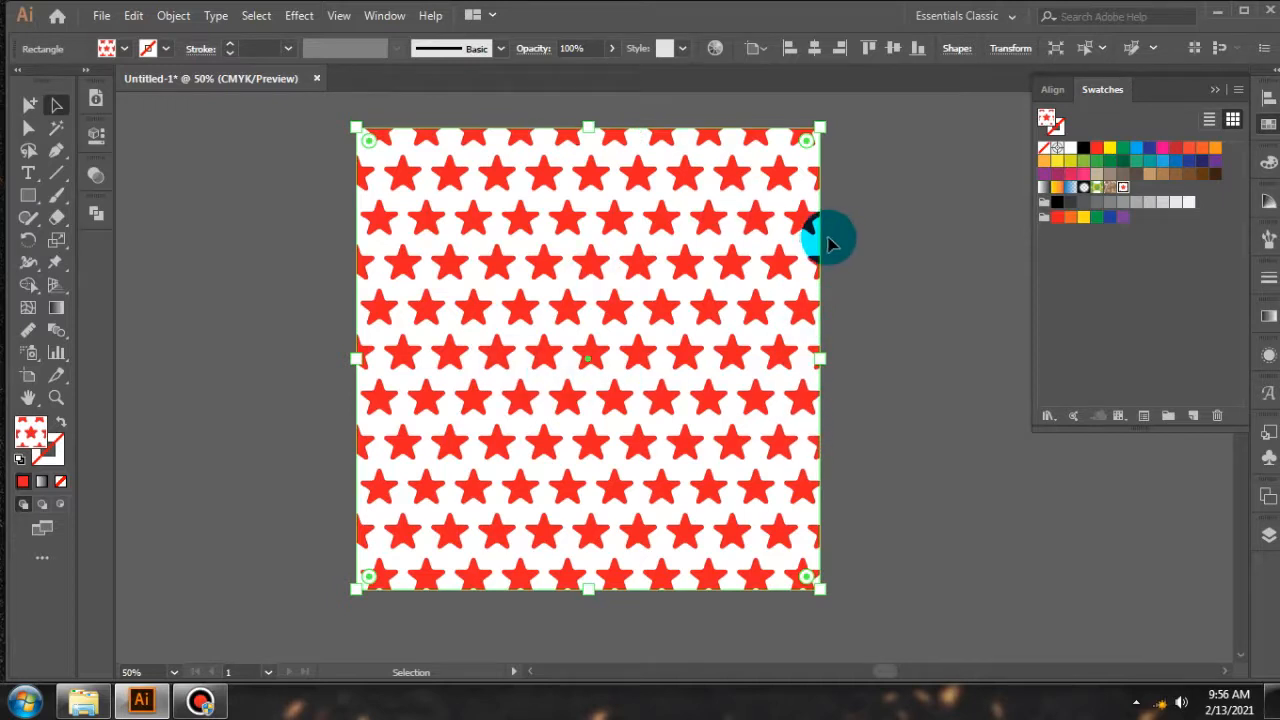
click(943, 250)
Reopen the star pattern swatch for editing, recolor the star light blue, and save the pattern change
click(712, 220)
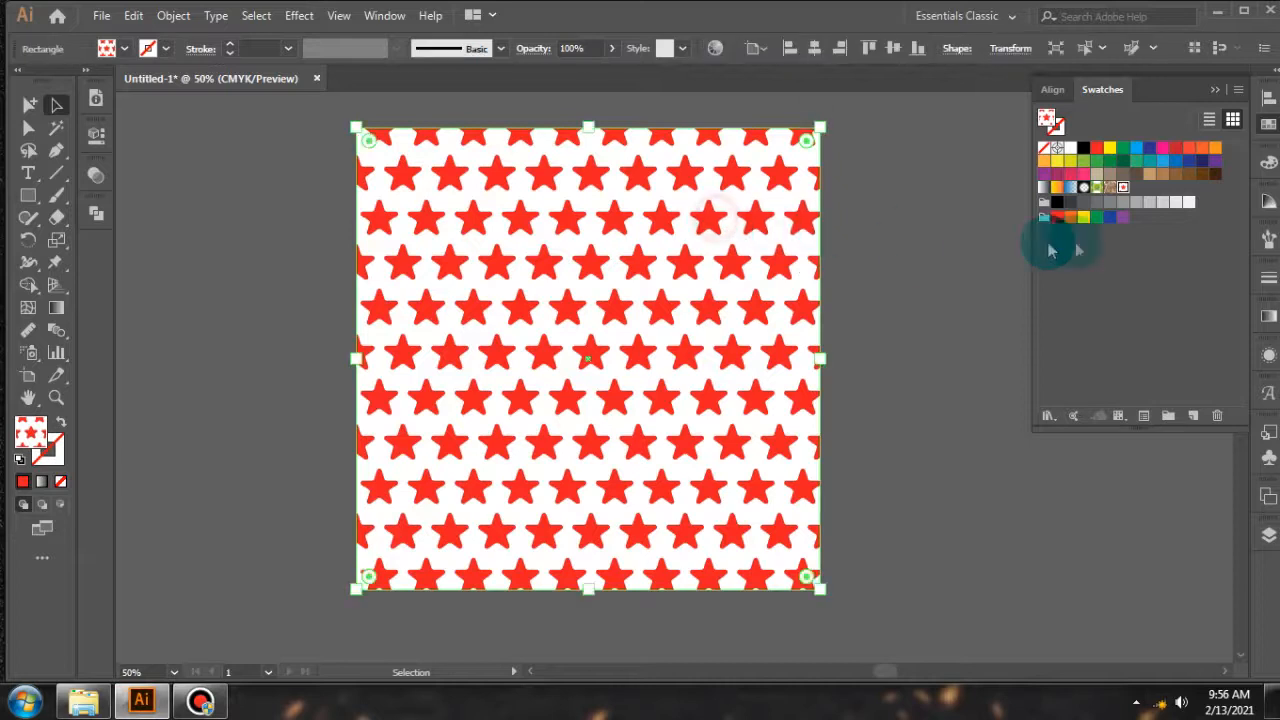
double_click(1124, 188)
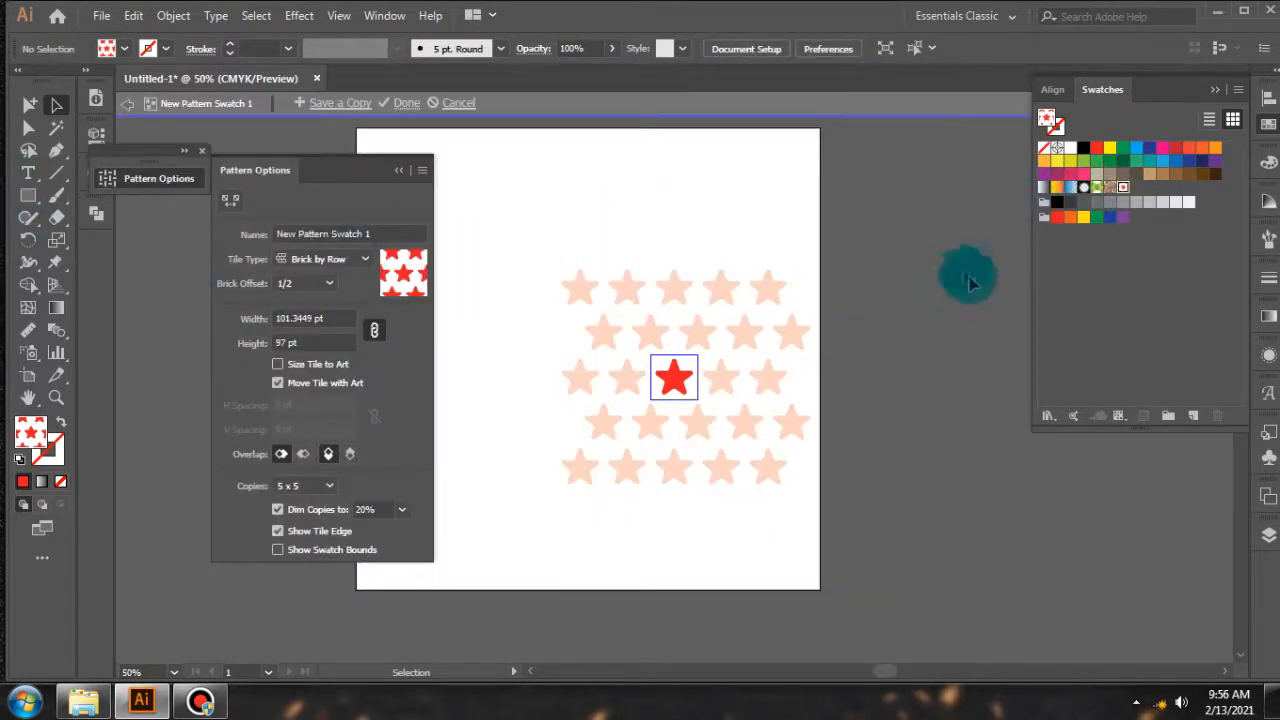
click(29, 131)
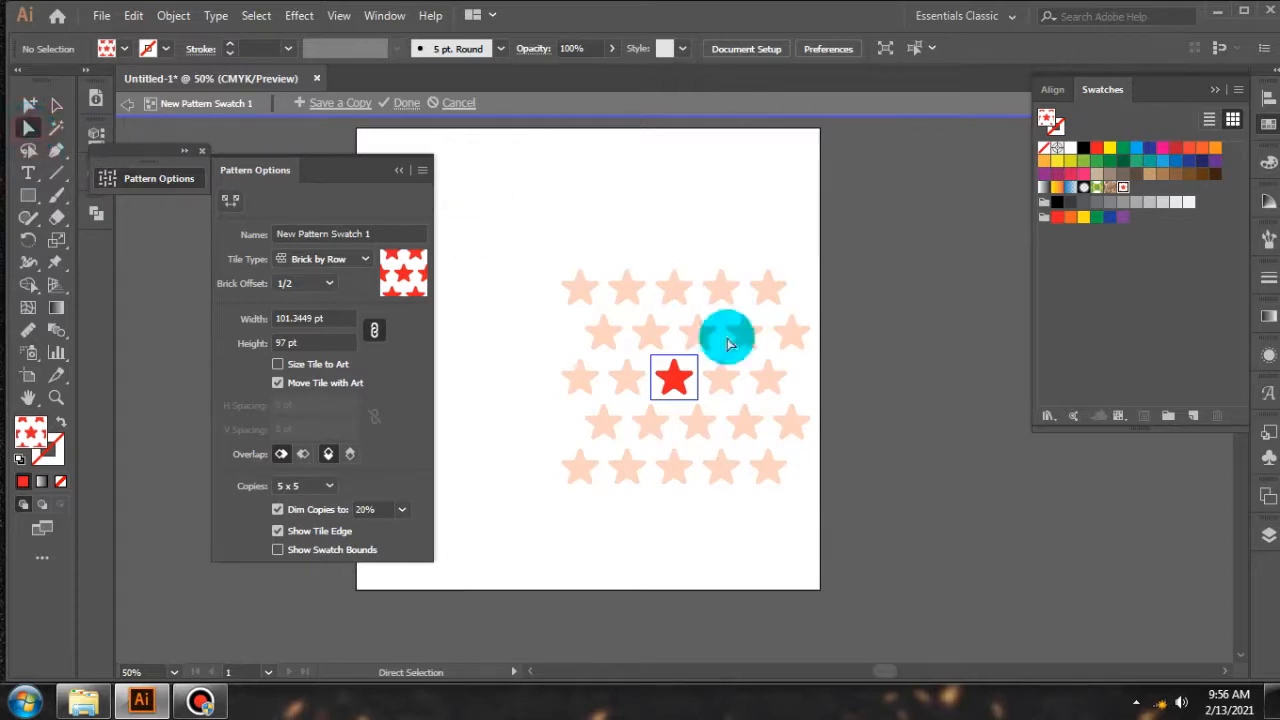
click(674, 377)
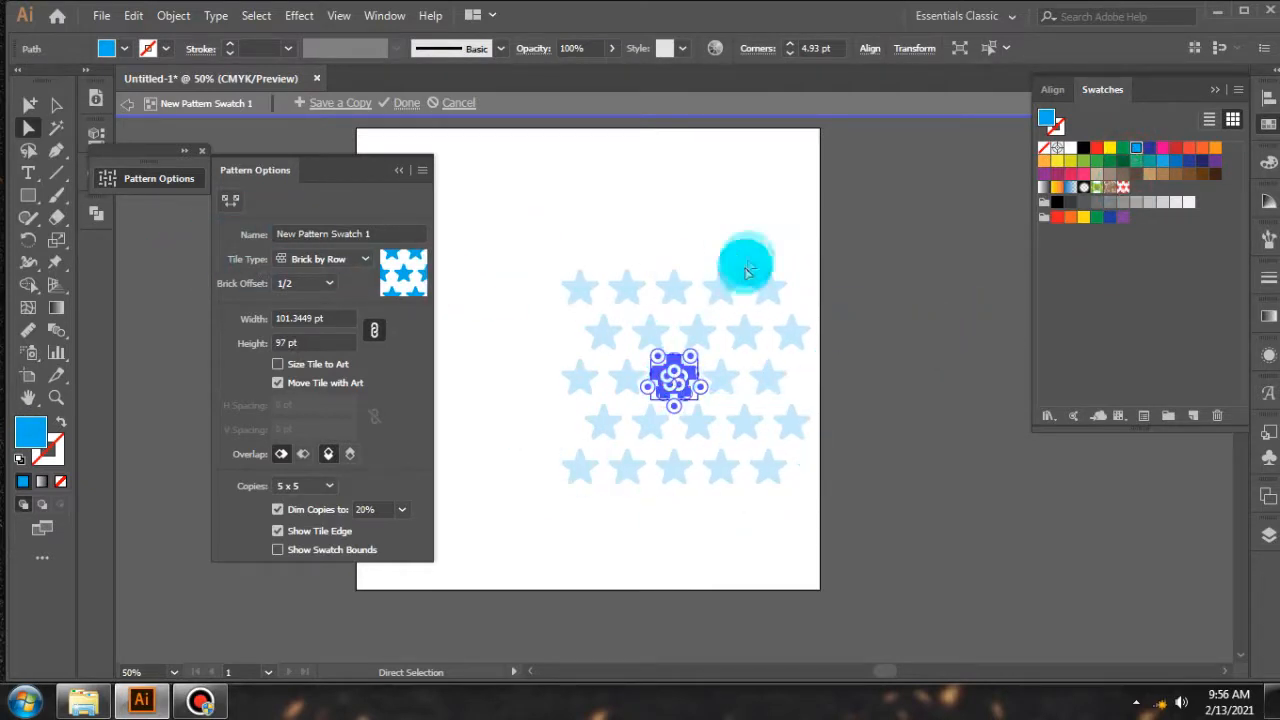
click(403, 103)
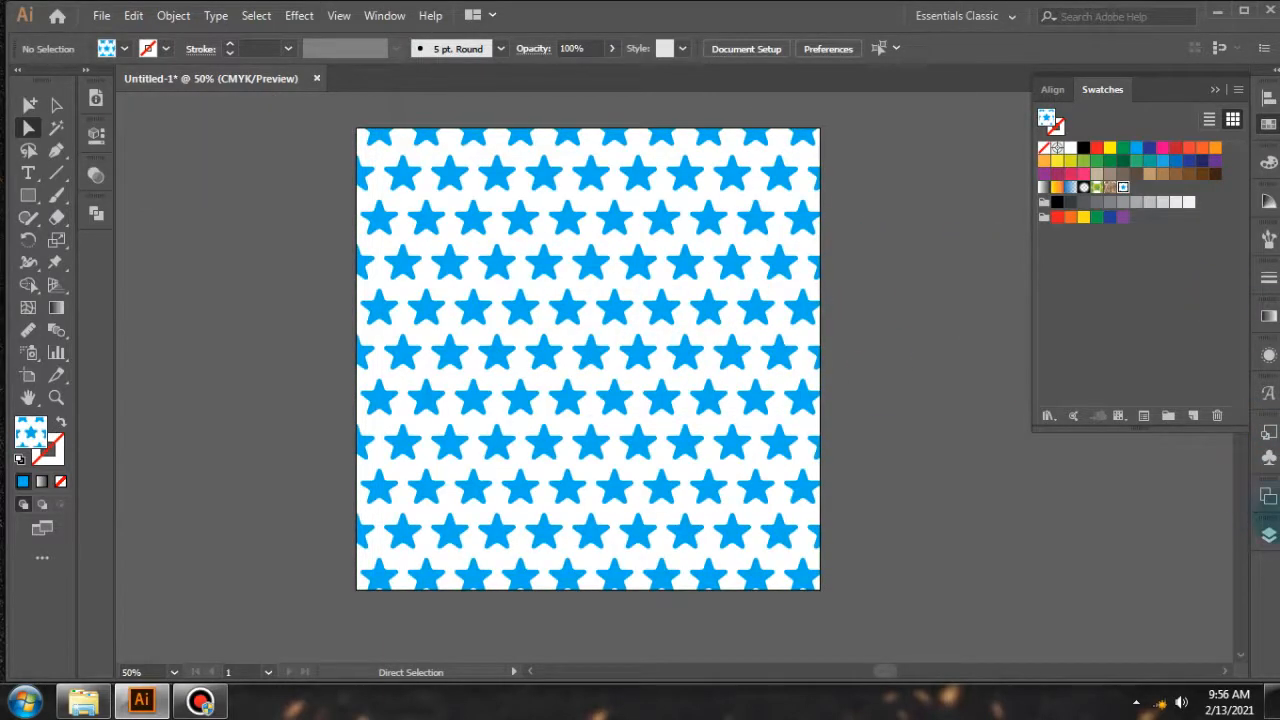
Duplicate the TEST layer, renaming the original TEST 1 and the copy TEST 2
click(1267, 531)
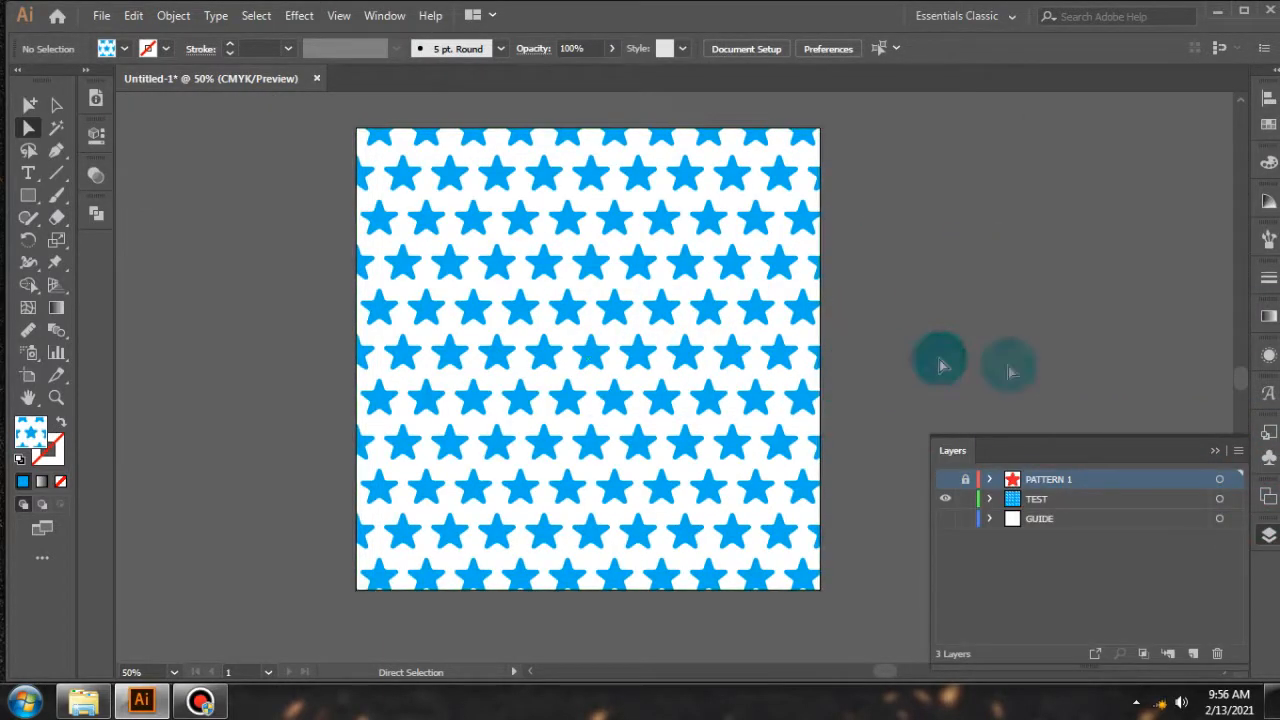
click(1045, 498)
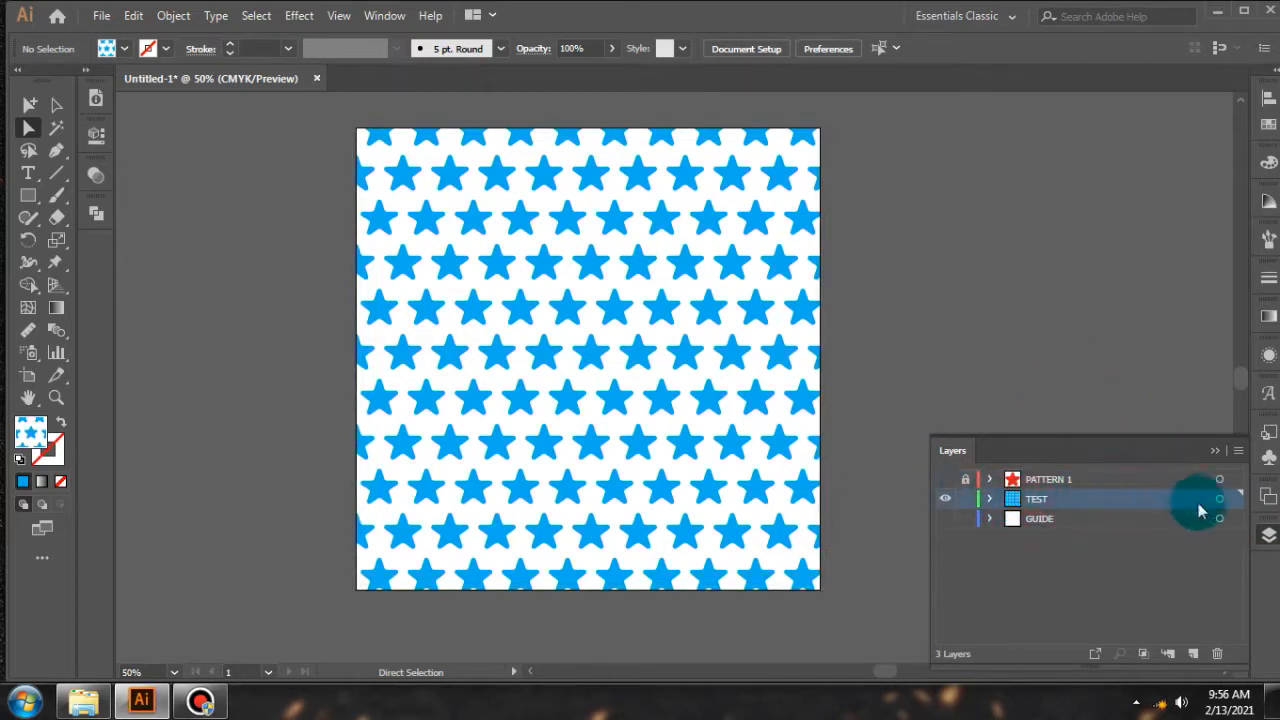
drag(1227, 503, 1048, 515)
double_click(1038, 498)
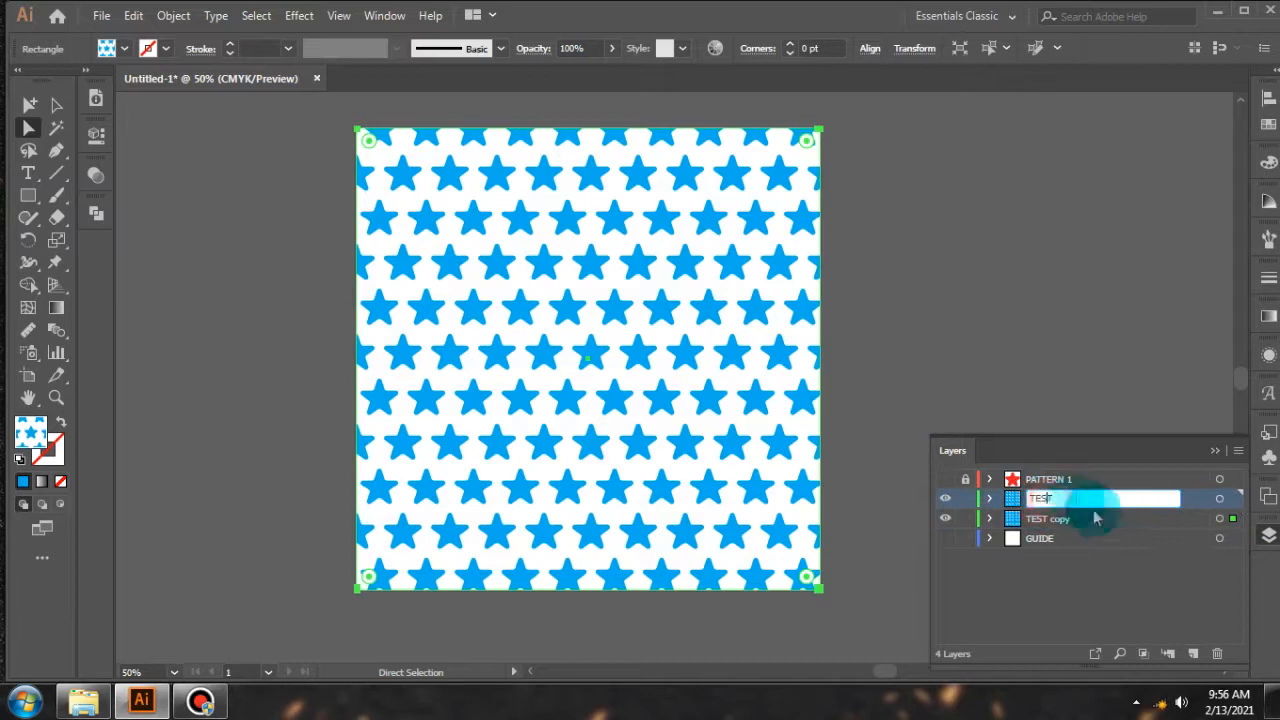
text(1)
double_click(1043, 518)
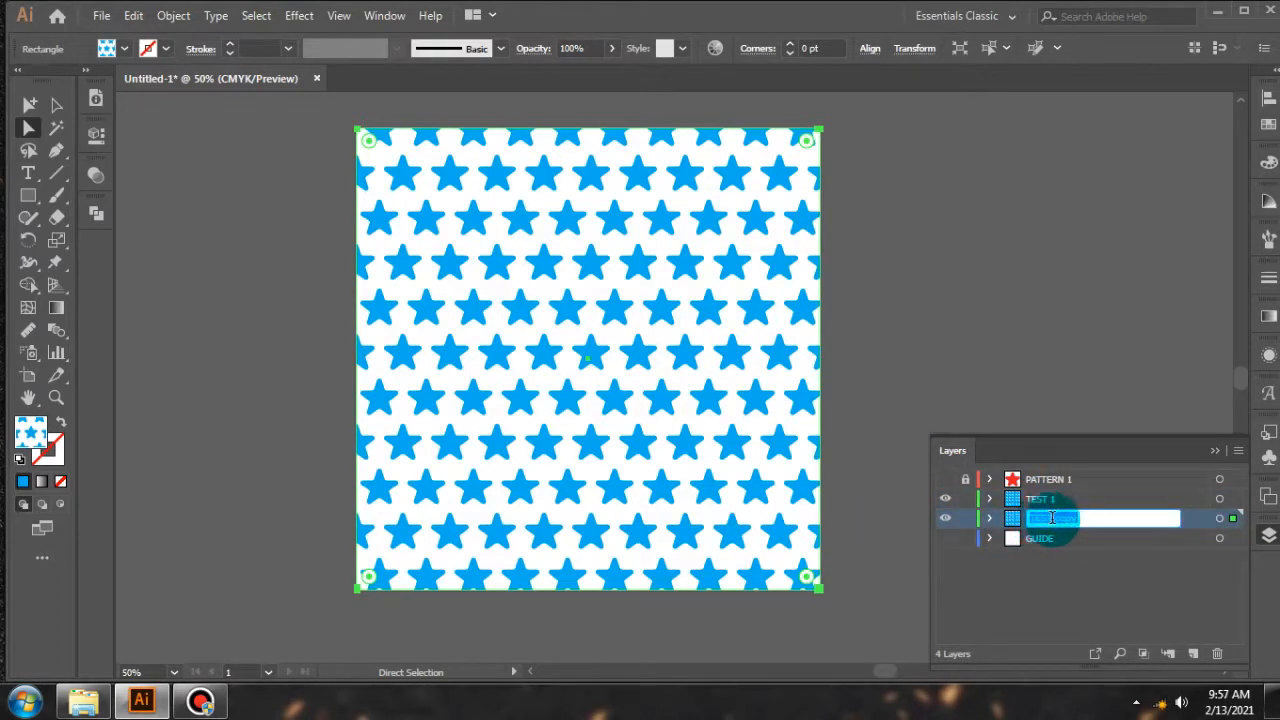
drag(1052, 518, 1163, 540)
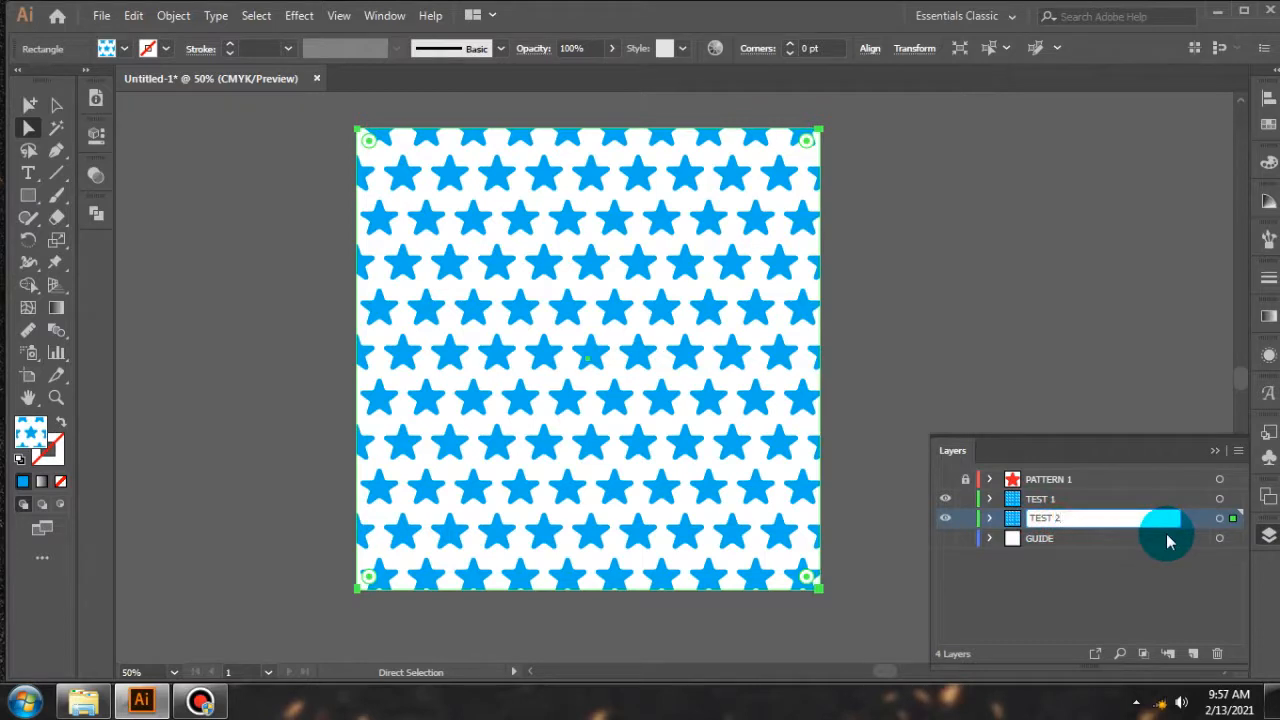
Hide the TEST 2 layer, make TEST 1 active, and examine its pattern-filled square up close
click(945, 518)
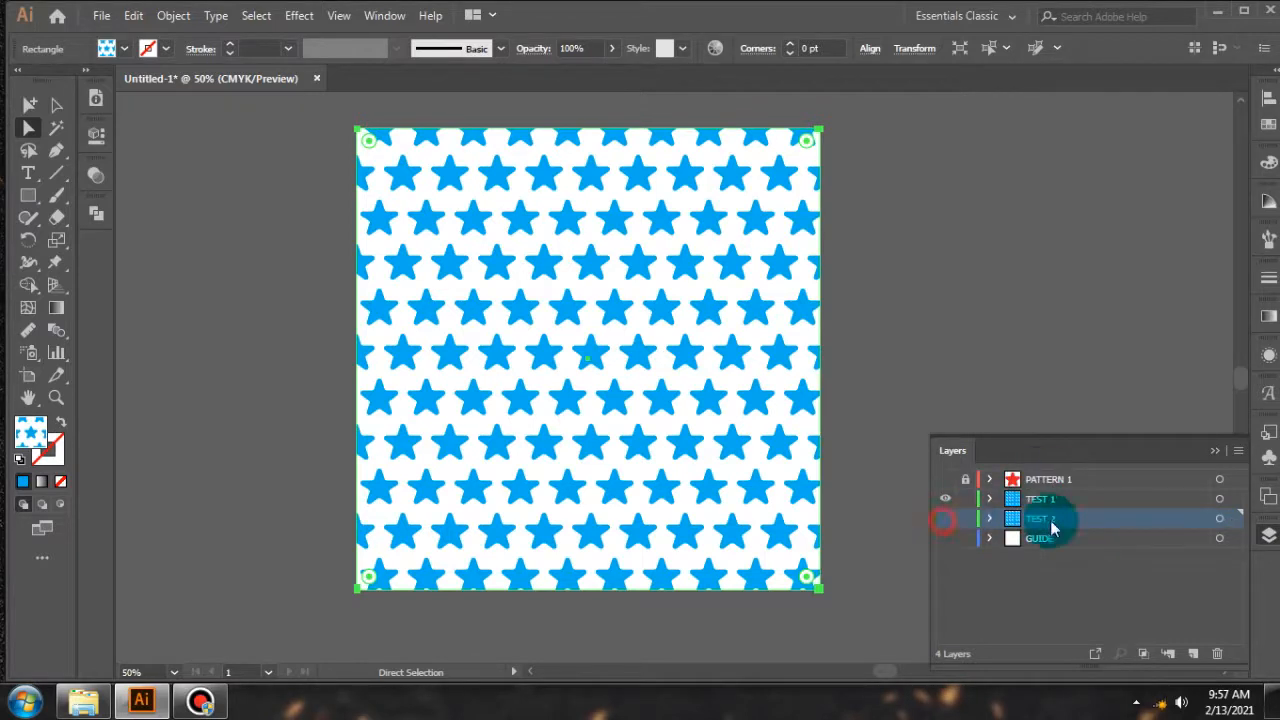
click(1113, 500)
click(590, 312)
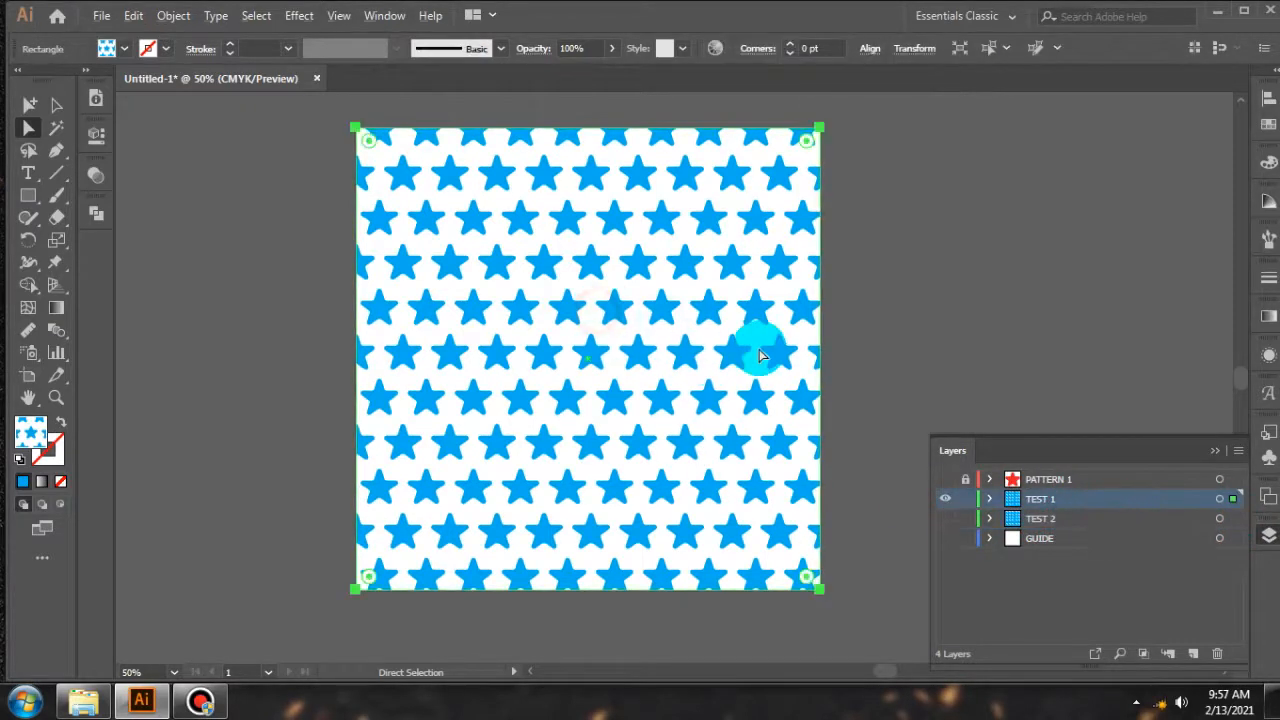
scroll(751, 343, down, 1)
scroll(694, 275, up, 5)
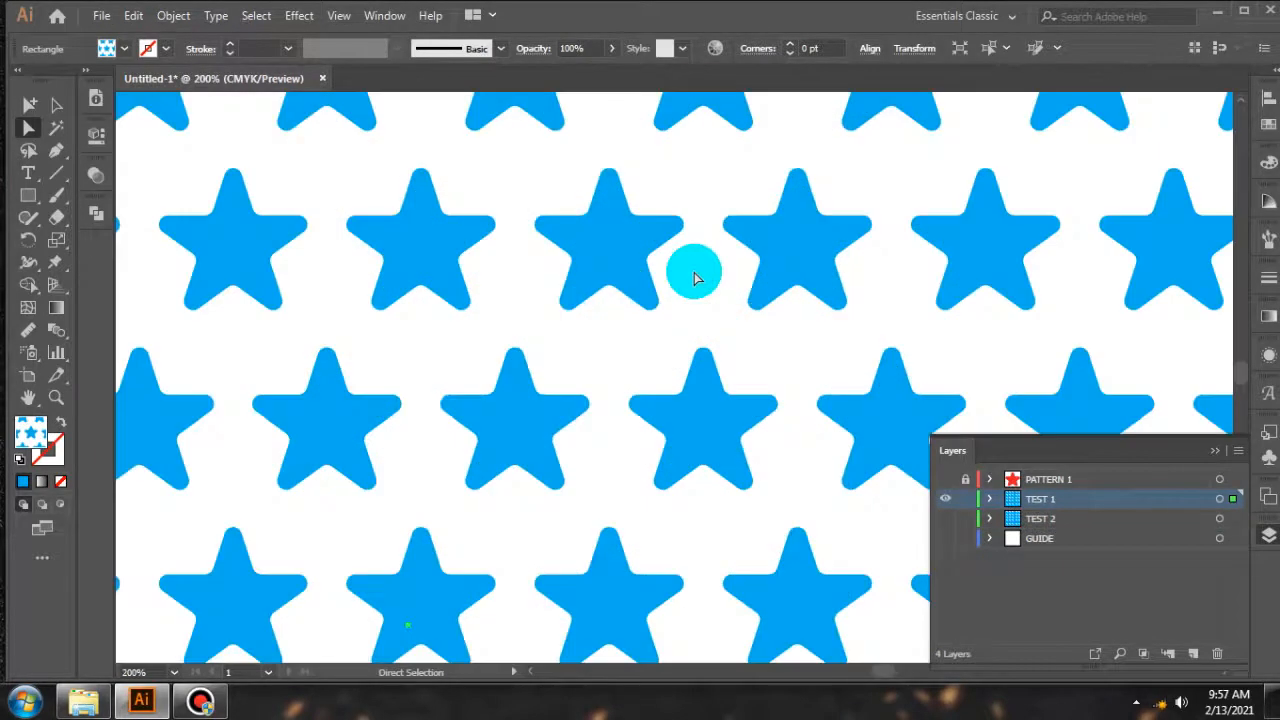
scroll(694, 277, down, 5)
click(886, 271)
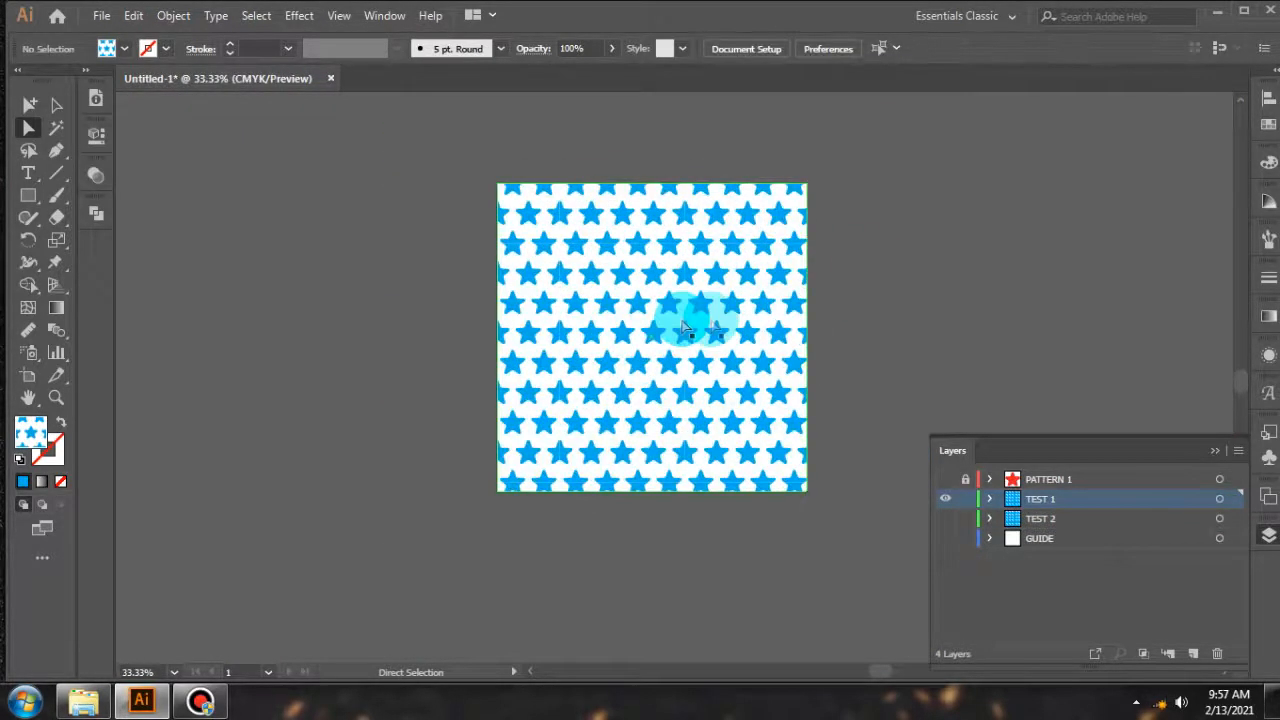
click(740, 316)
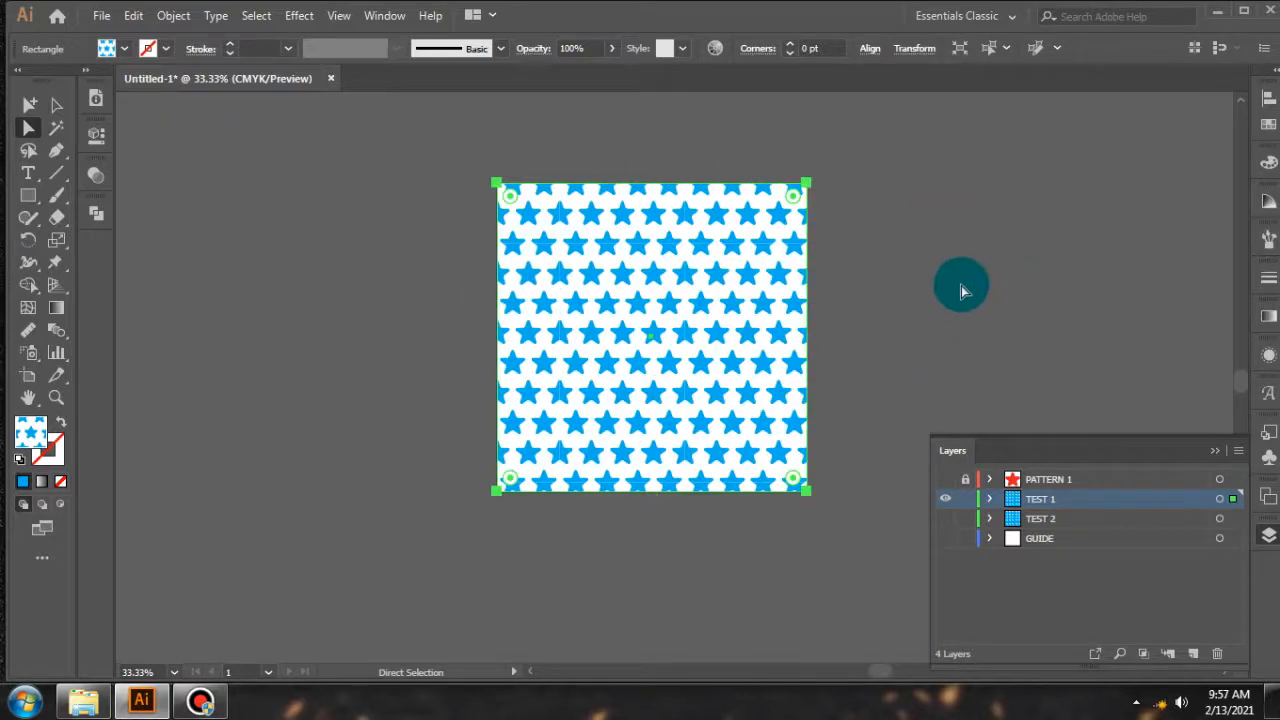
click(961, 285)
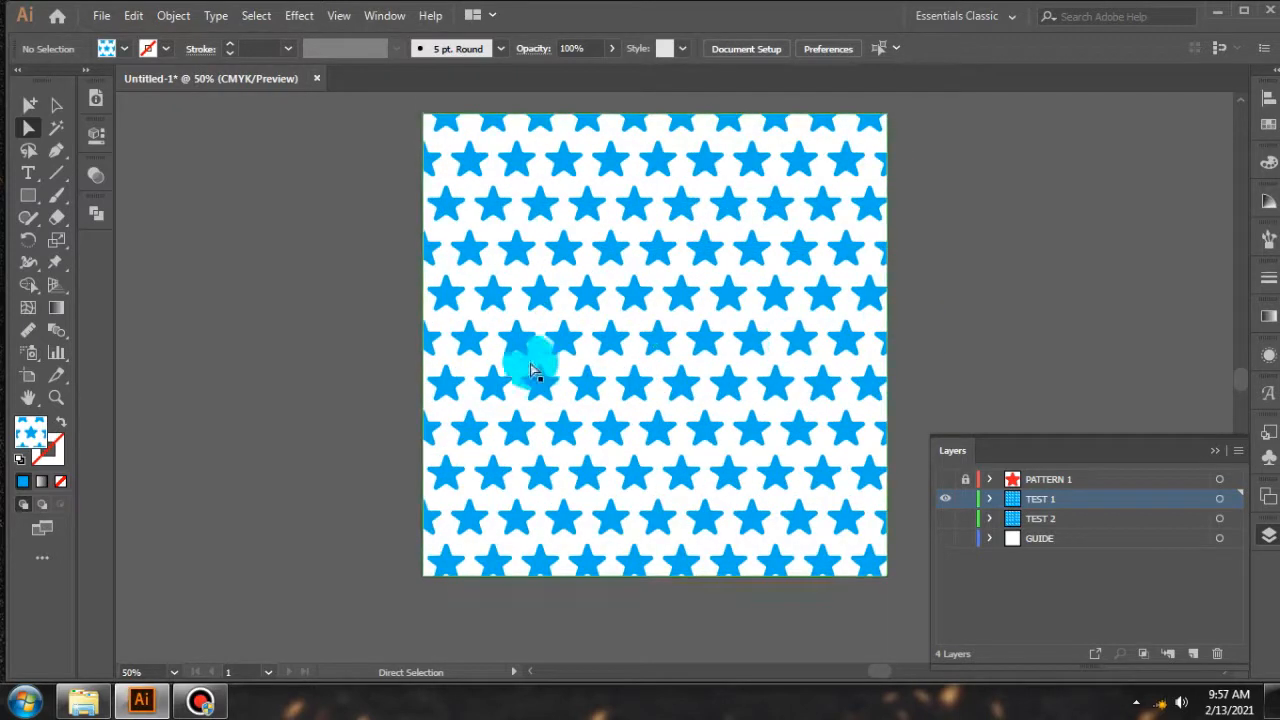
Expand the pattern-filled square on the TEST 1 layer and combine its shapes with Pathfinder Merge
click(693, 336)
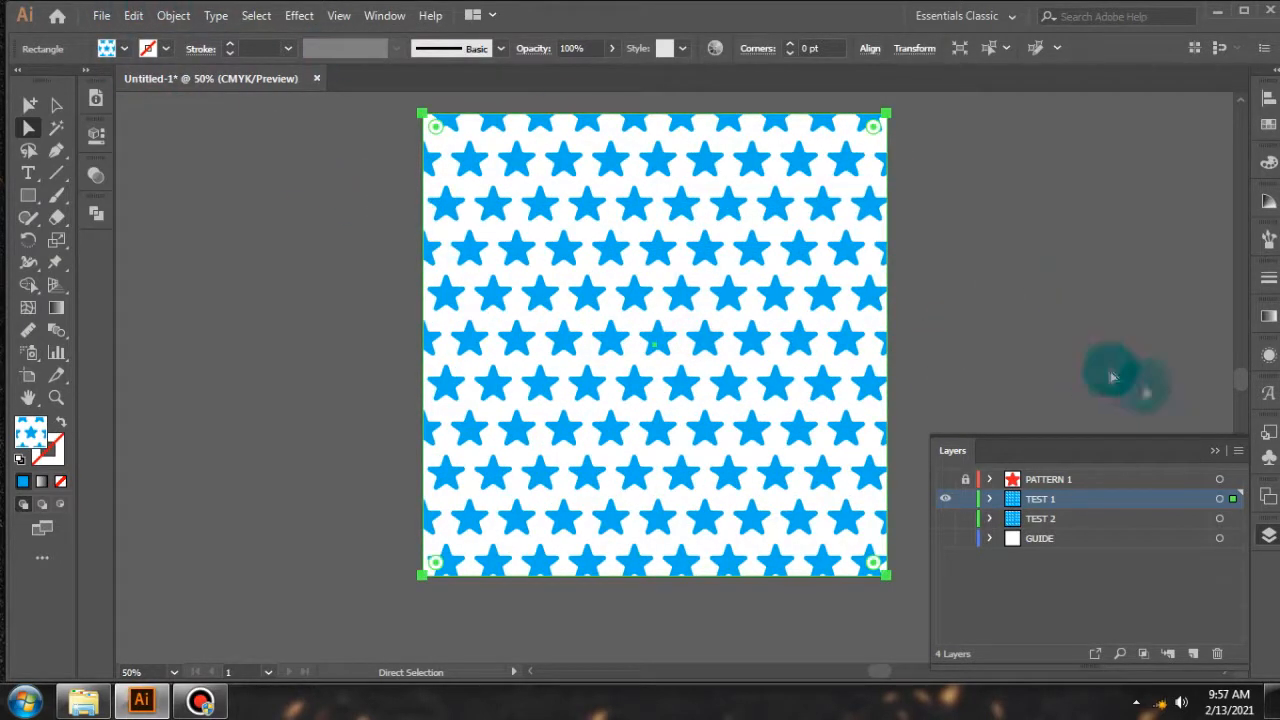
click(173, 17)
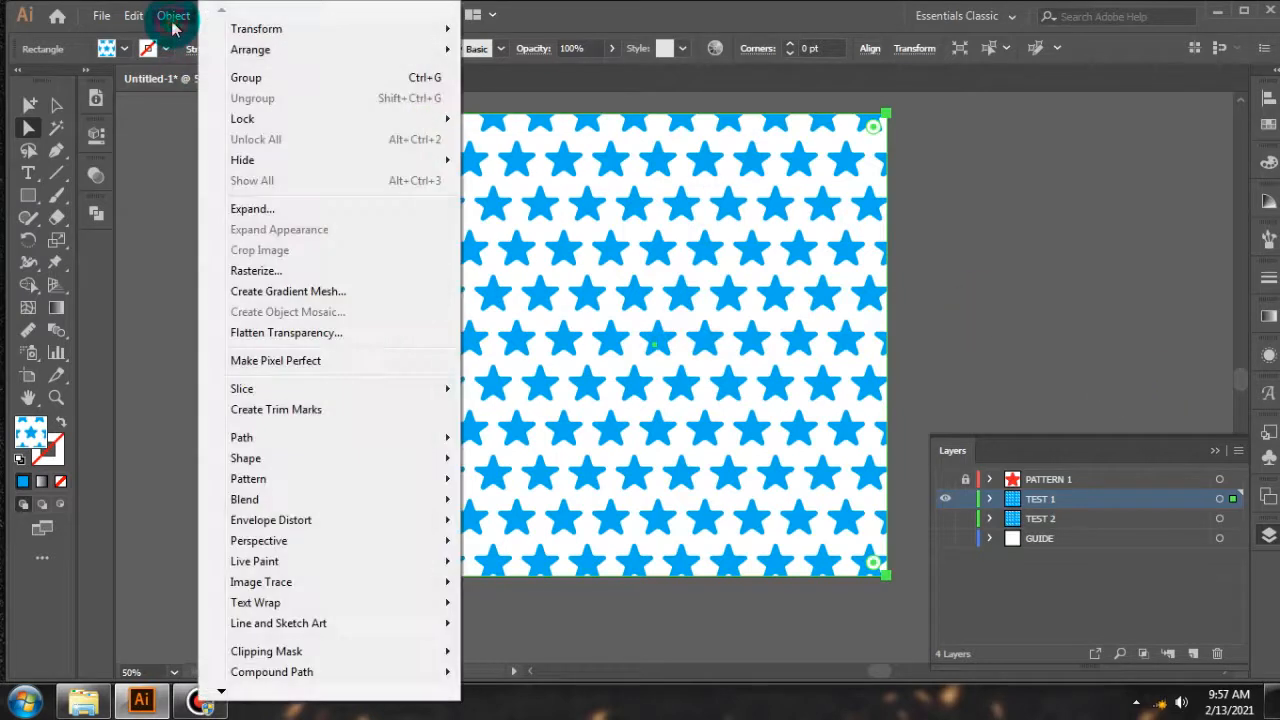
click(285, 209)
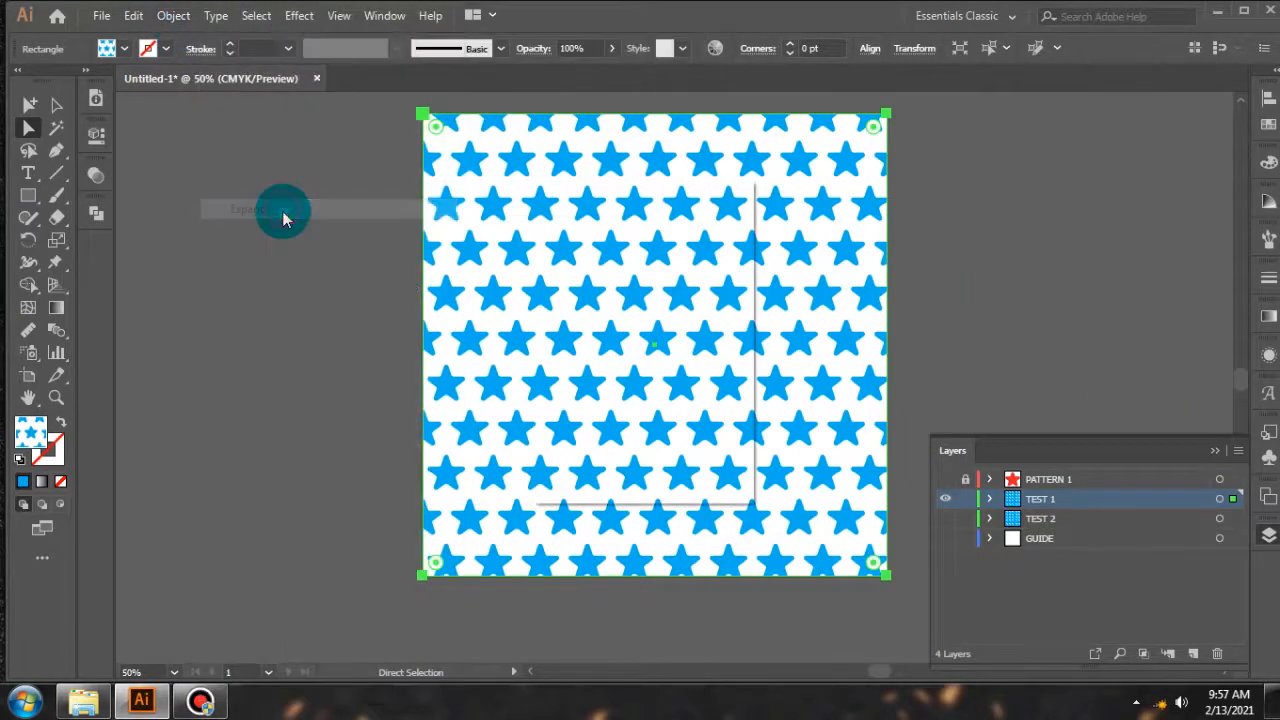
click(589, 452)
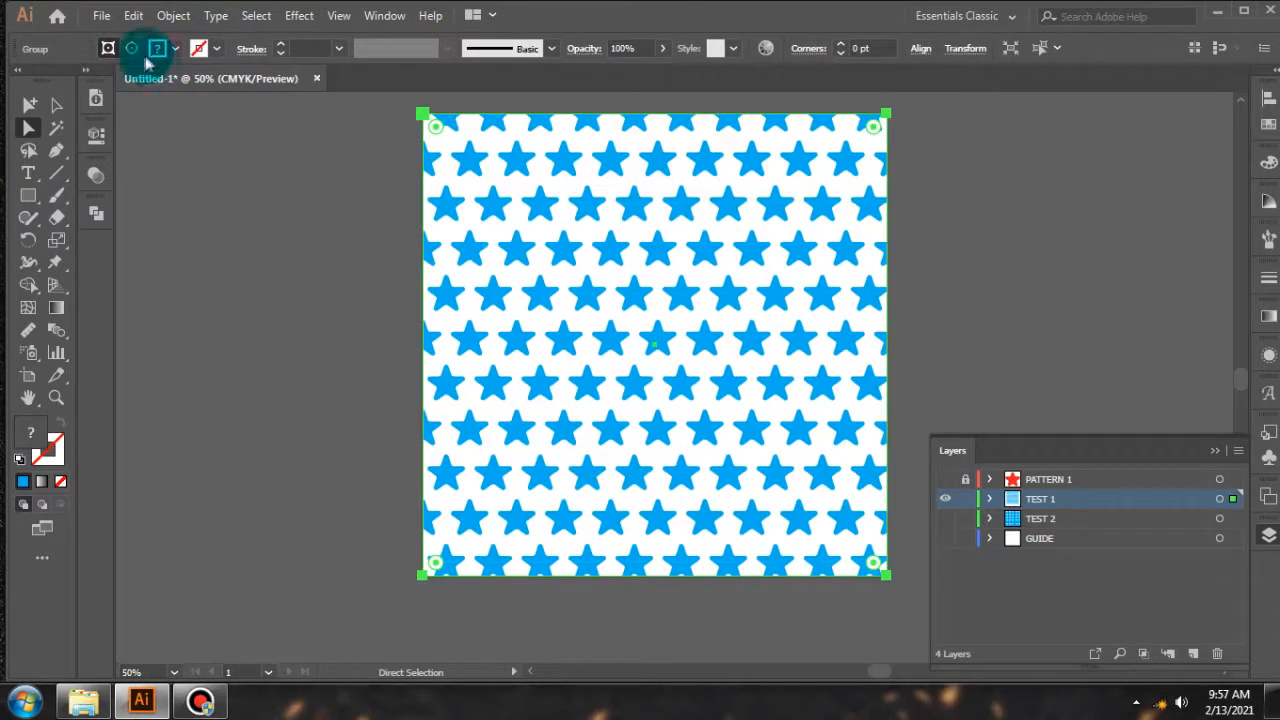
click(96, 212)
click(204, 305)
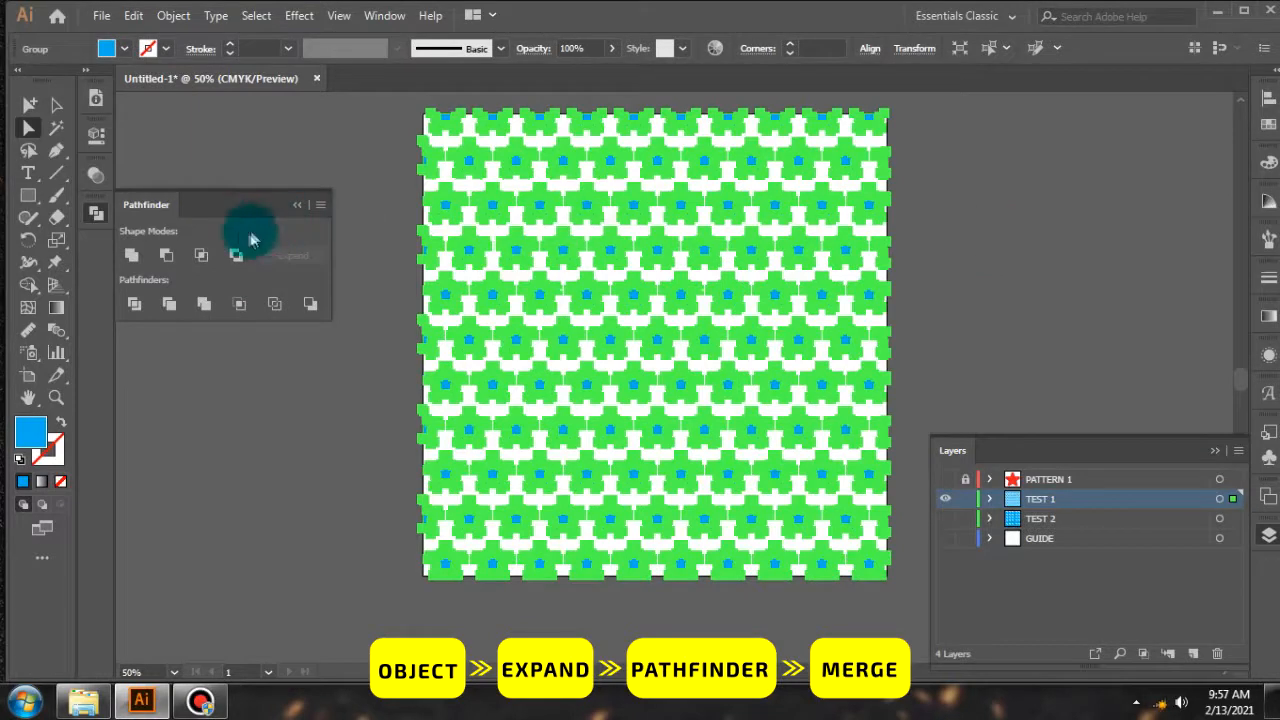
click(205, 305)
click(1014, 206)
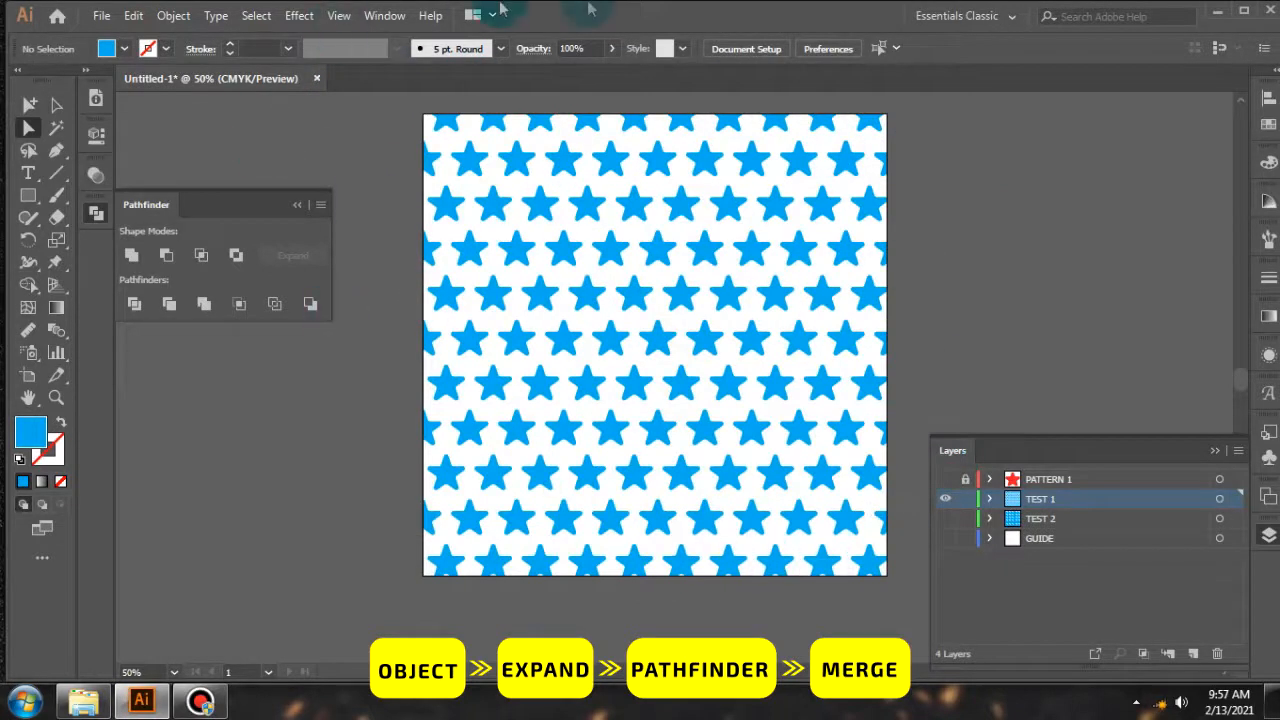
Show TEST 2 instead of TEST 1 and examine the unexpanded pattern's stars at several zoom levels
click(945, 498)
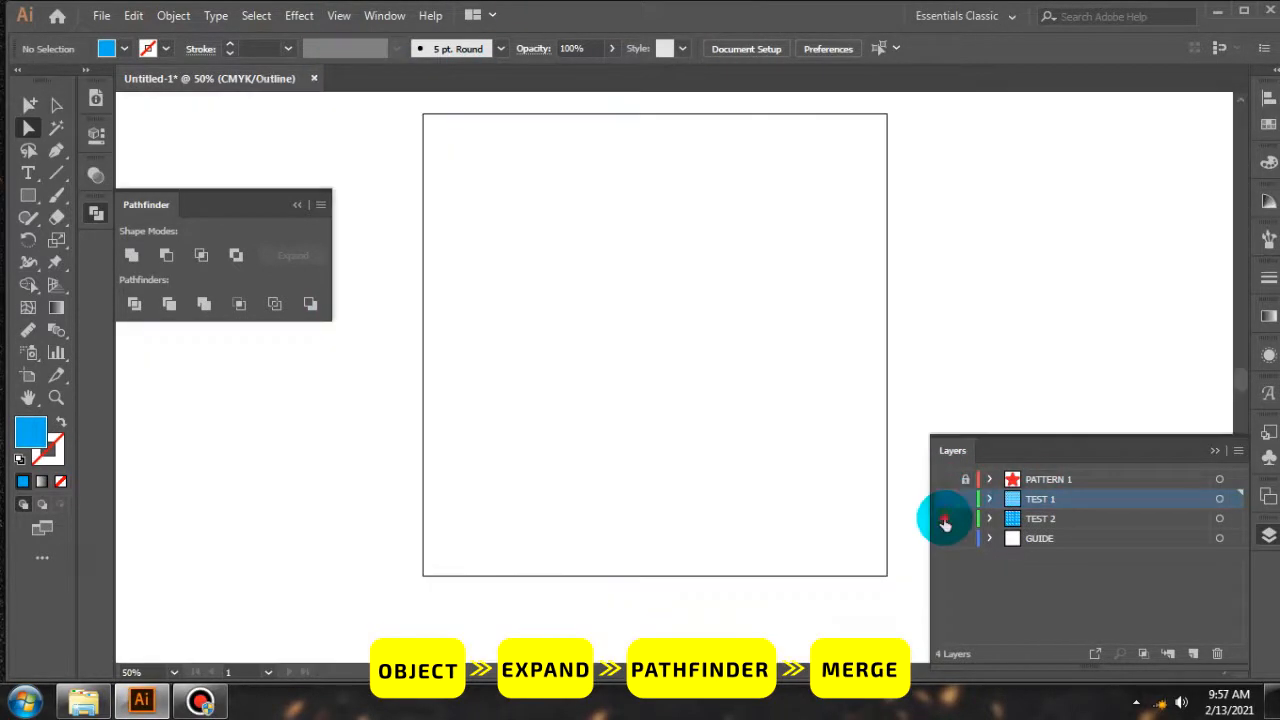
click(945, 518)
scroll(656, 297, down, 1)
scroll(656, 297, up, 1)
scroll(670, 288, down, 2)
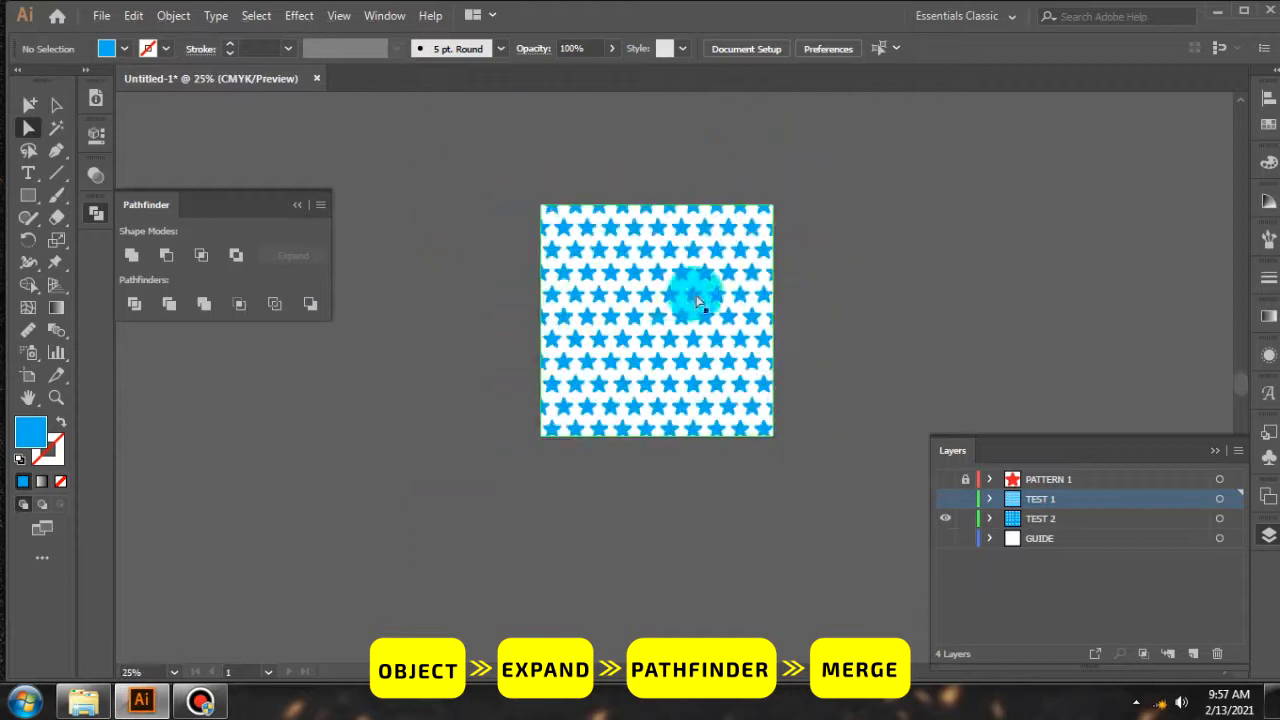
scroll(690, 292, up, 1)
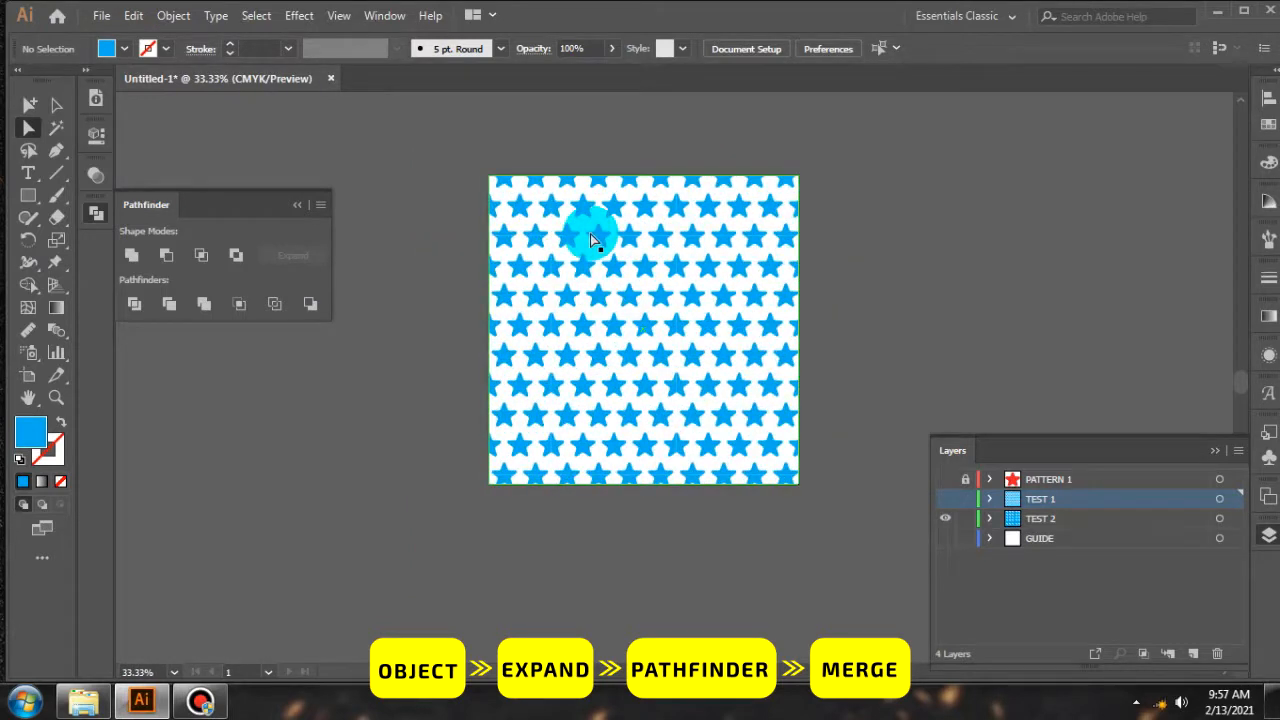
scroll(612, 232, up, 4)
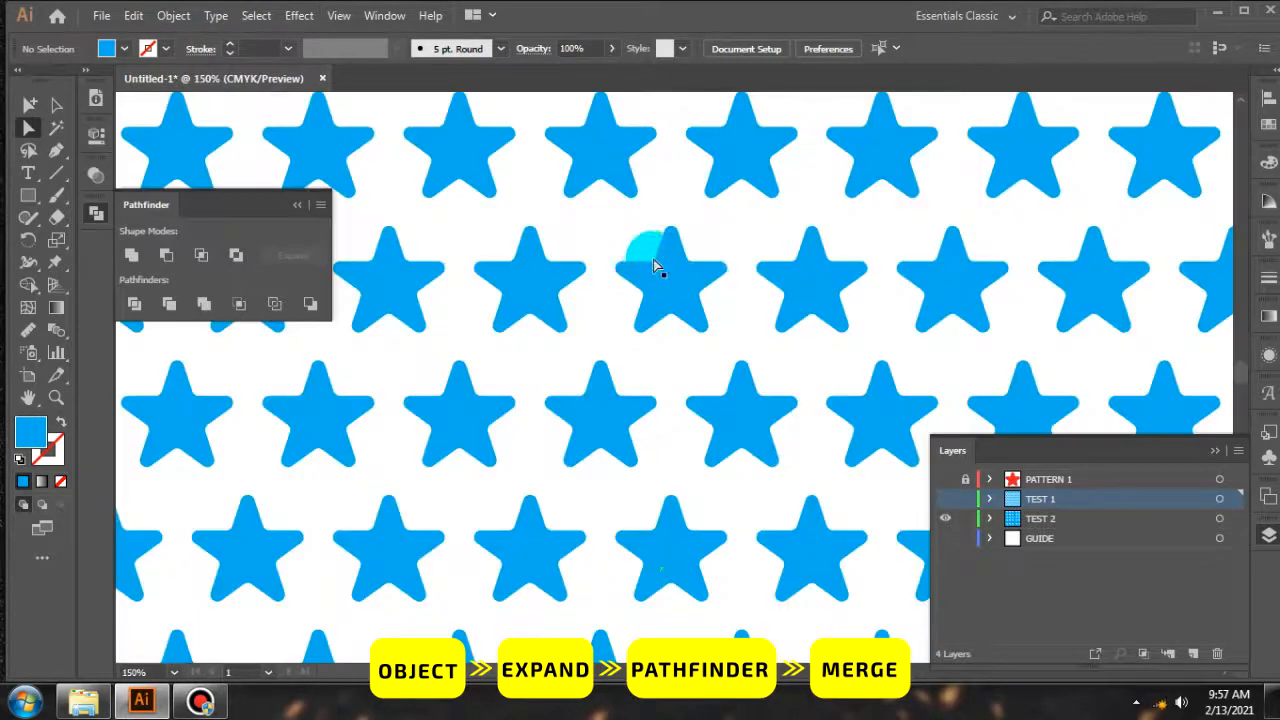
scroll(716, 250, up, 1)
scroll(711, 246, down, 3)
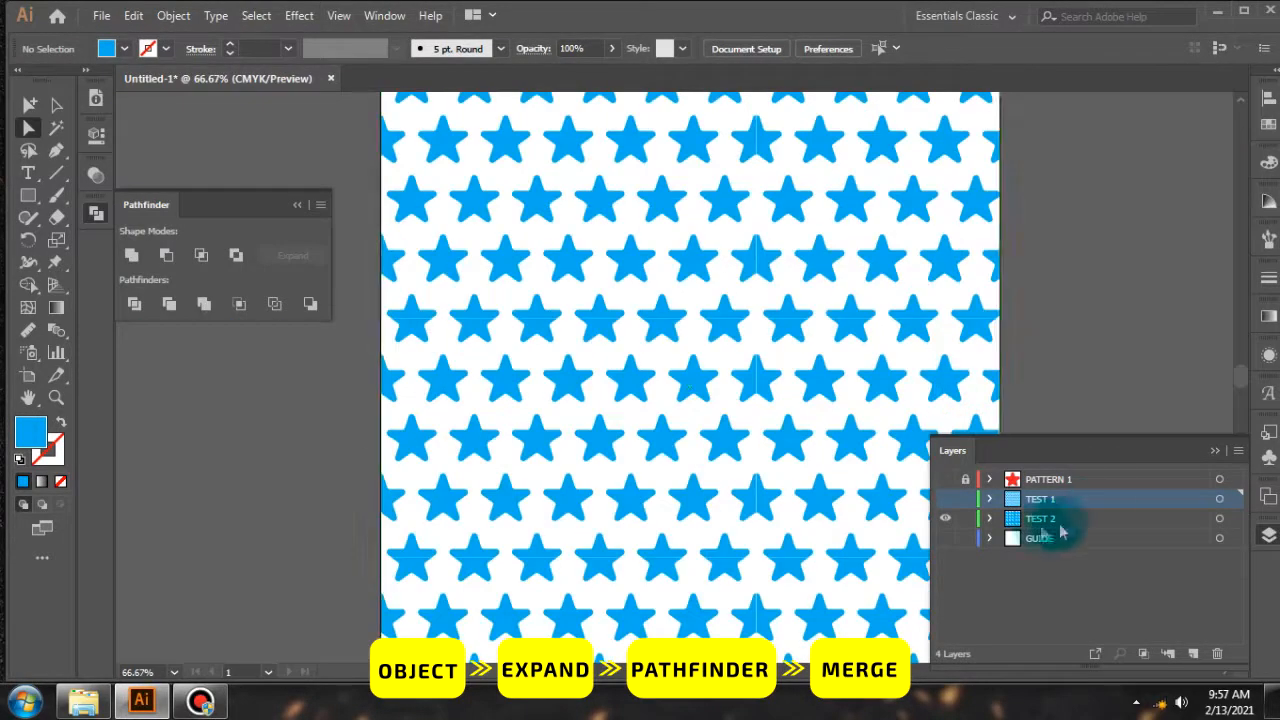
Show TEST 1 instead of TEST 2 and examine the merged stars up close
click(945, 518)
click(946, 499)
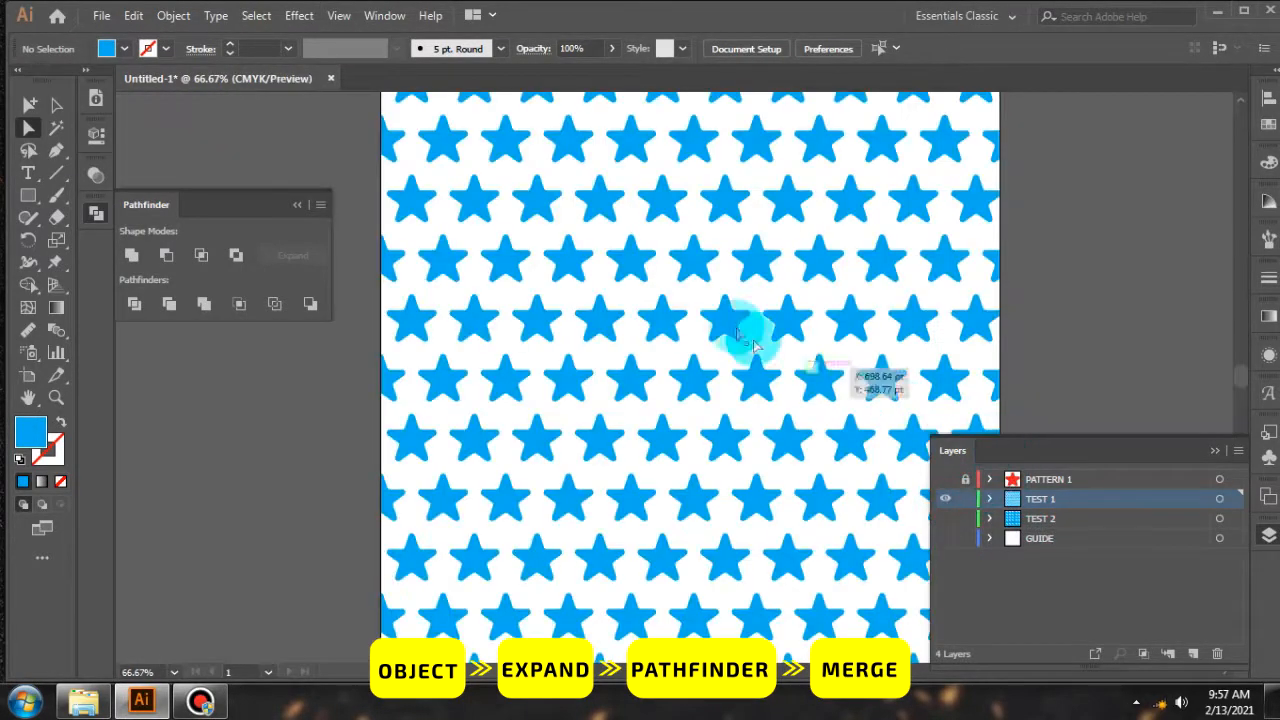
scroll(751, 278, up, 1)
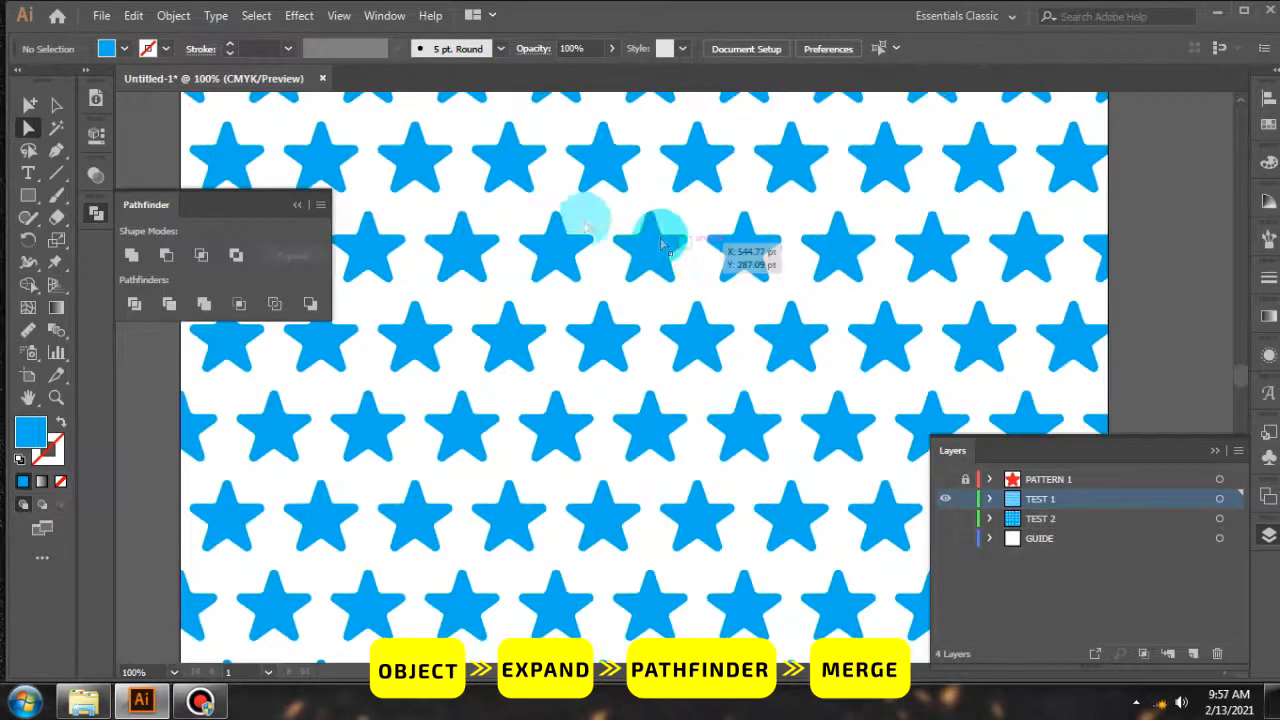
click(170, 16)
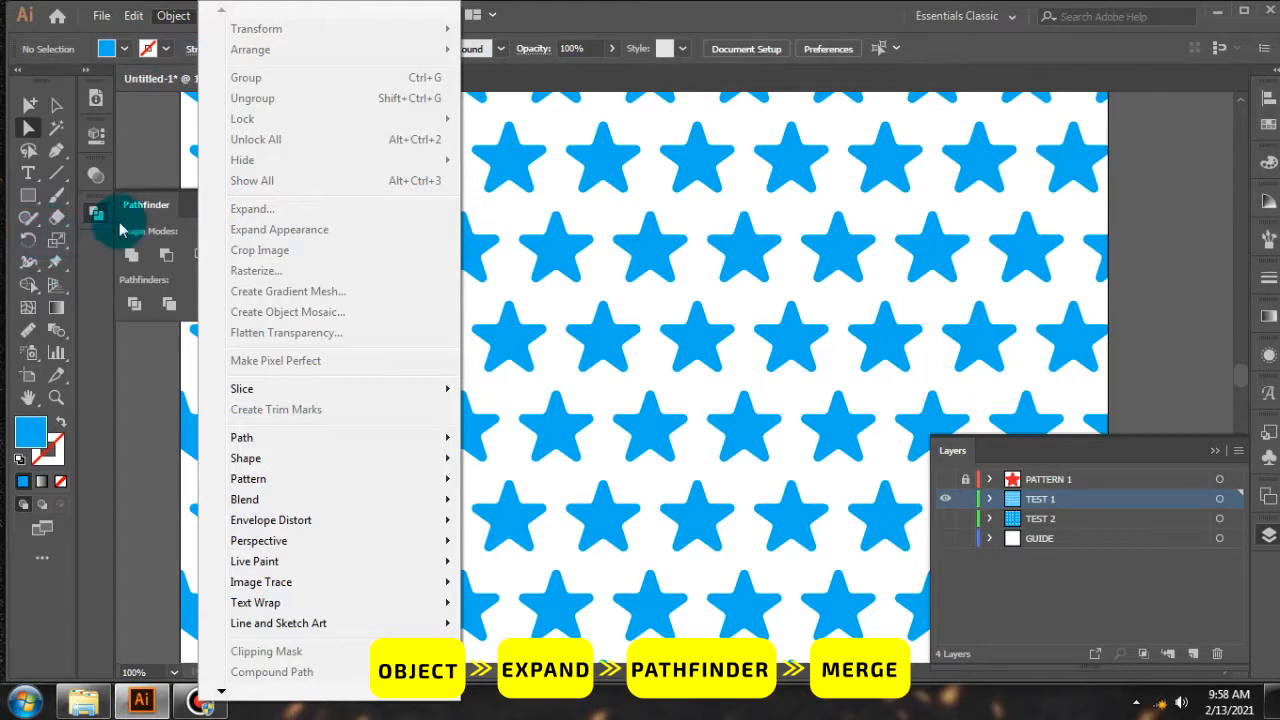
click(205, 305)
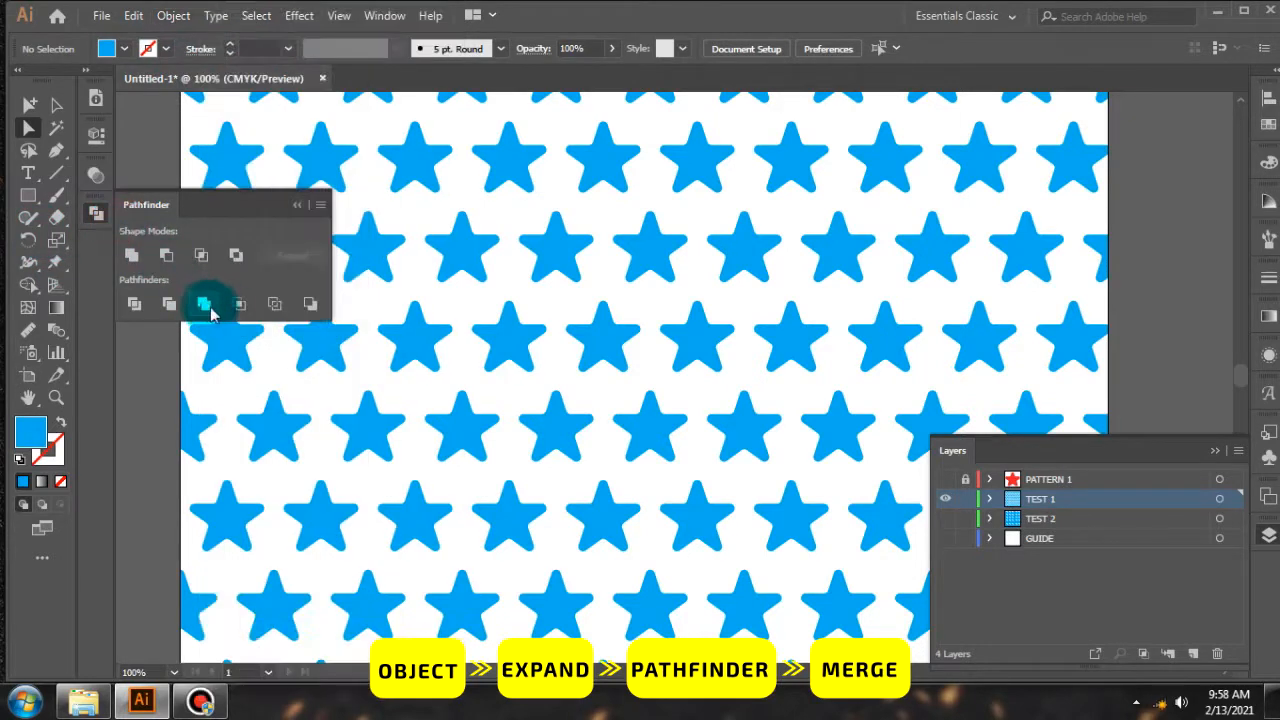
scroll(523, 263, down, 2)
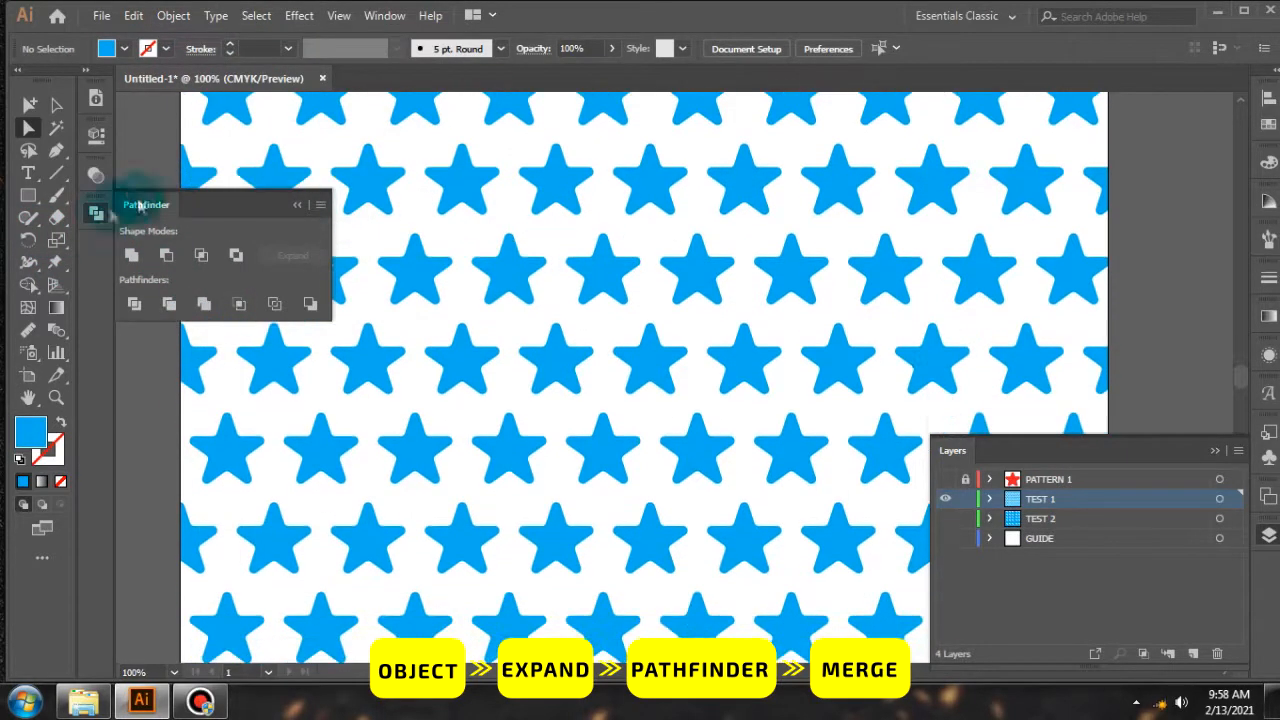
Try moving a single merged star within the pattern and undo the move
click(96, 210)
scroll(654, 310, up, 1)
scroll(620, 300, down, 1)
scroll(428, 258, down, 2)
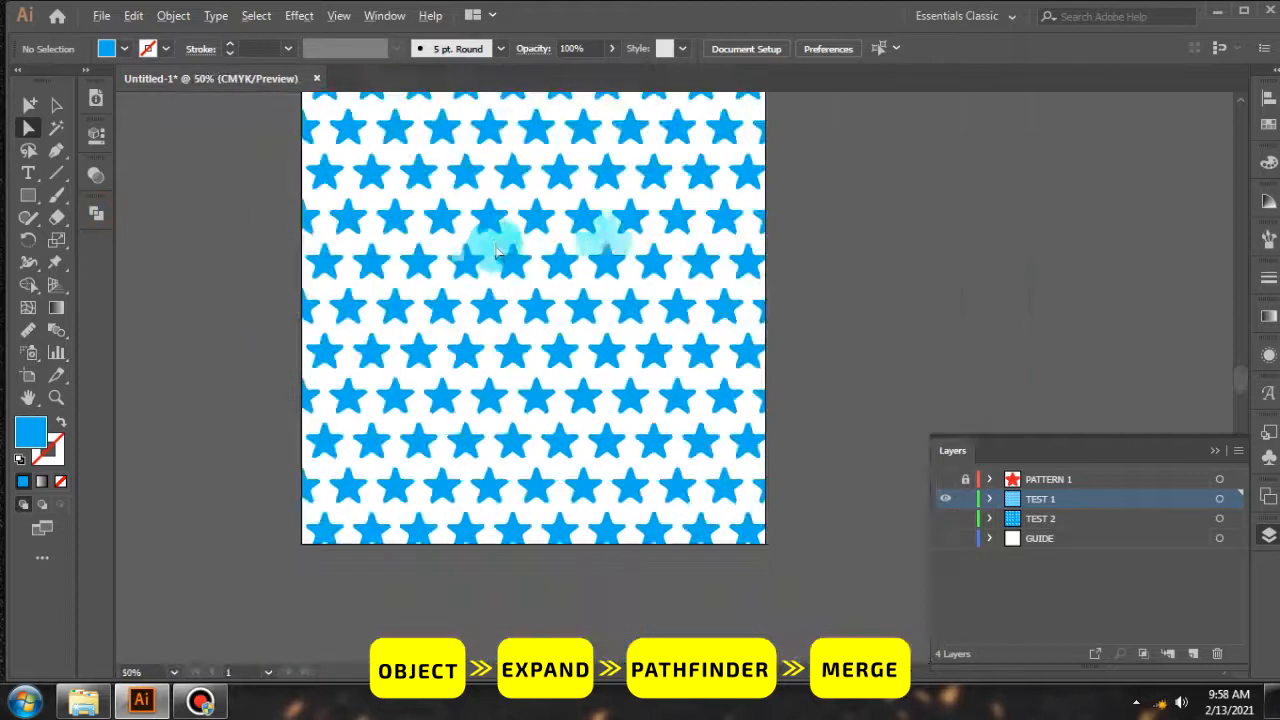
scroll(538, 246, up, 1)
scroll(495, 271, up, 1)
drag(503, 271, 748, 242)
key(ctrl+z)
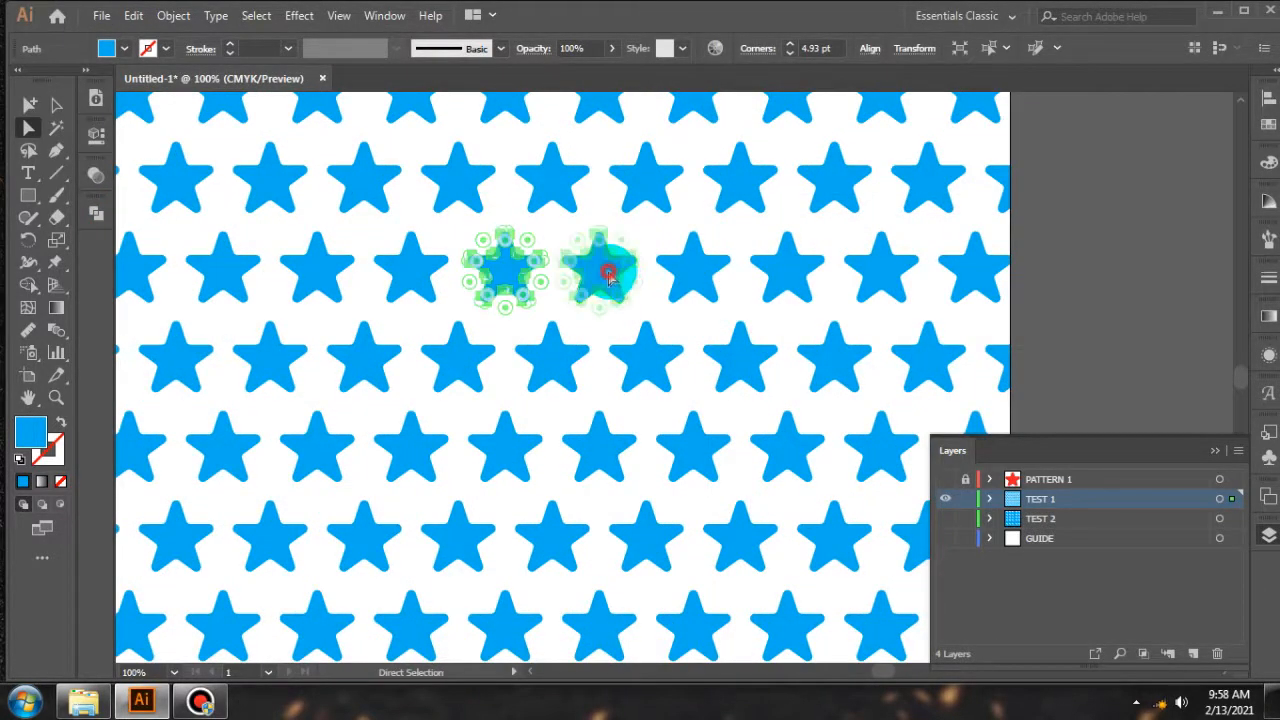
Examine individual merged stars and the whole pattern square at different zoom levels
scroll(815, 240, down, 2)
click(940, 205)
scroll(686, 300, up, 1)
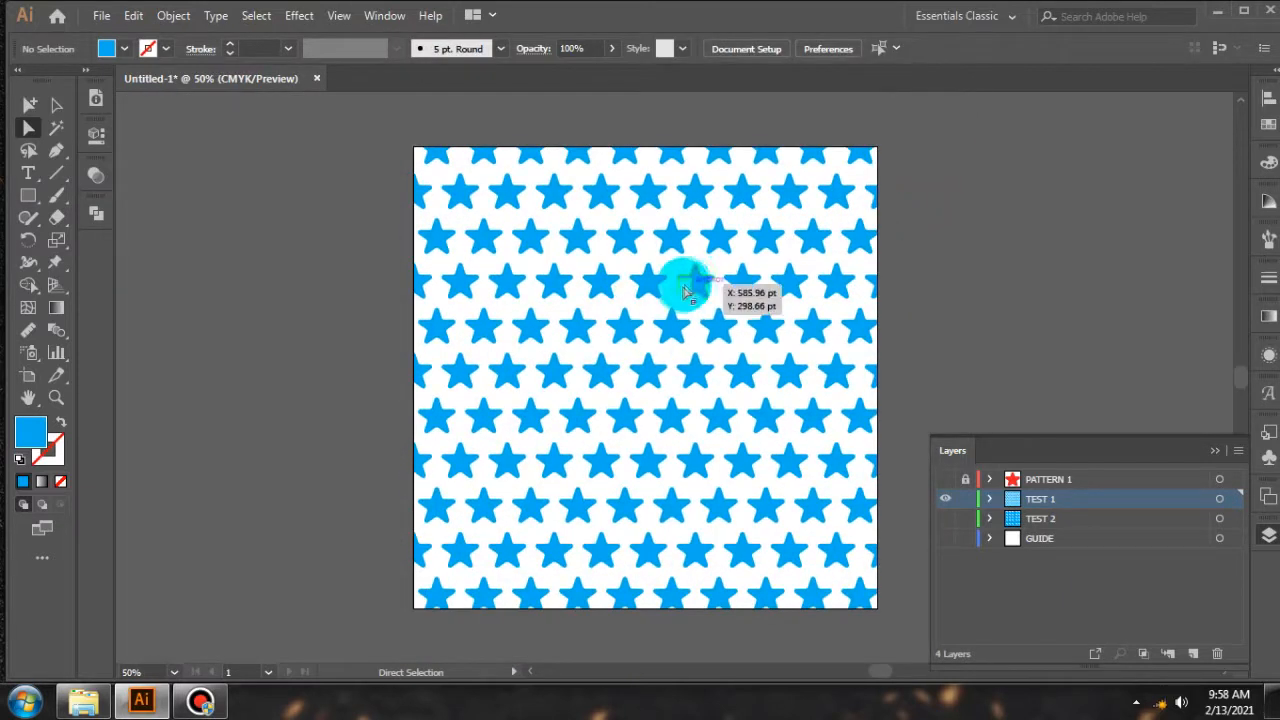
click(693, 287)
scroll(777, 277, up, 1)
click(974, 257)
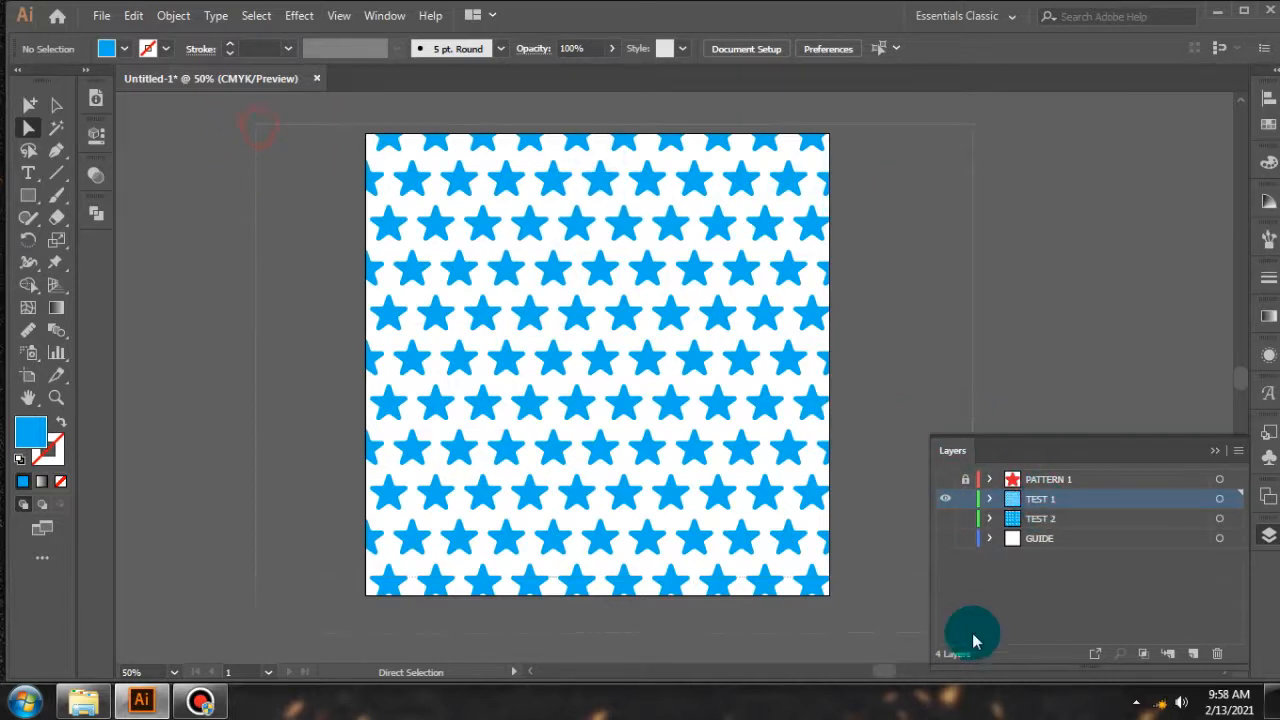
Recolor all merged stars golden yellow with C 13.33, M 34.9, Y 100, K 0
key(ctrl+a)
scroll(750, 277, down, 2)
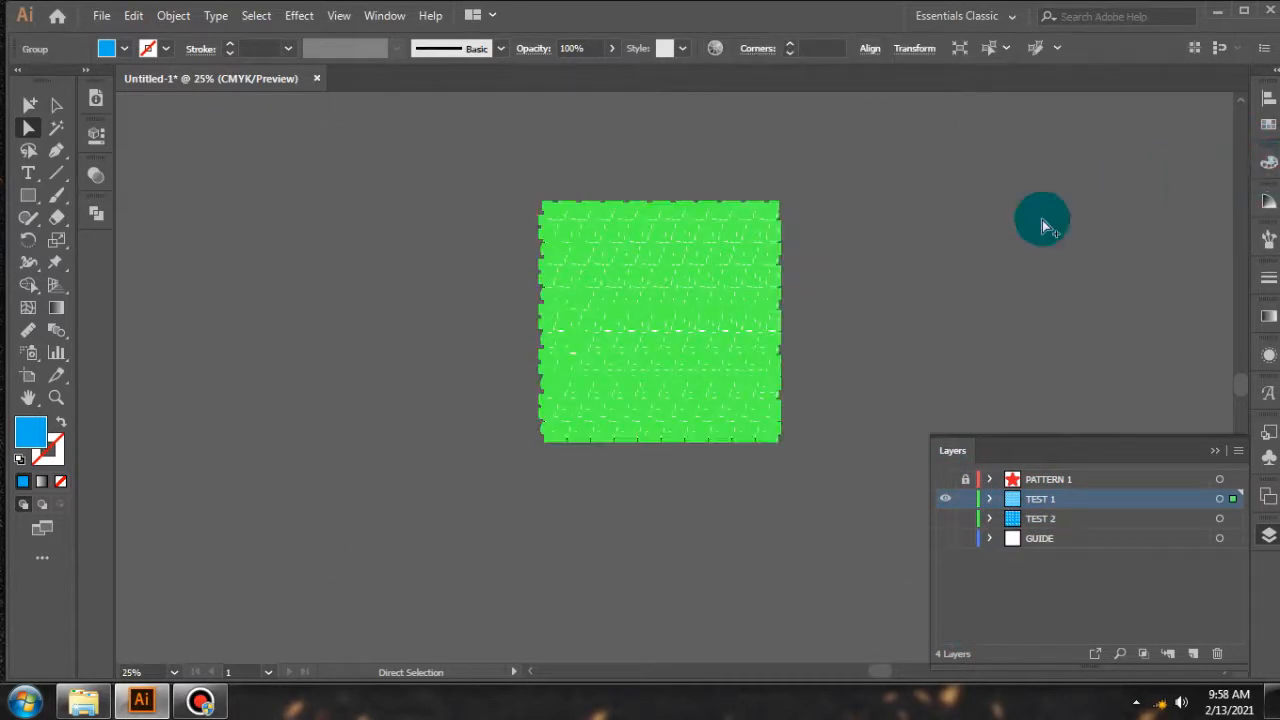
click(958, 222)
key(ctrl+a)
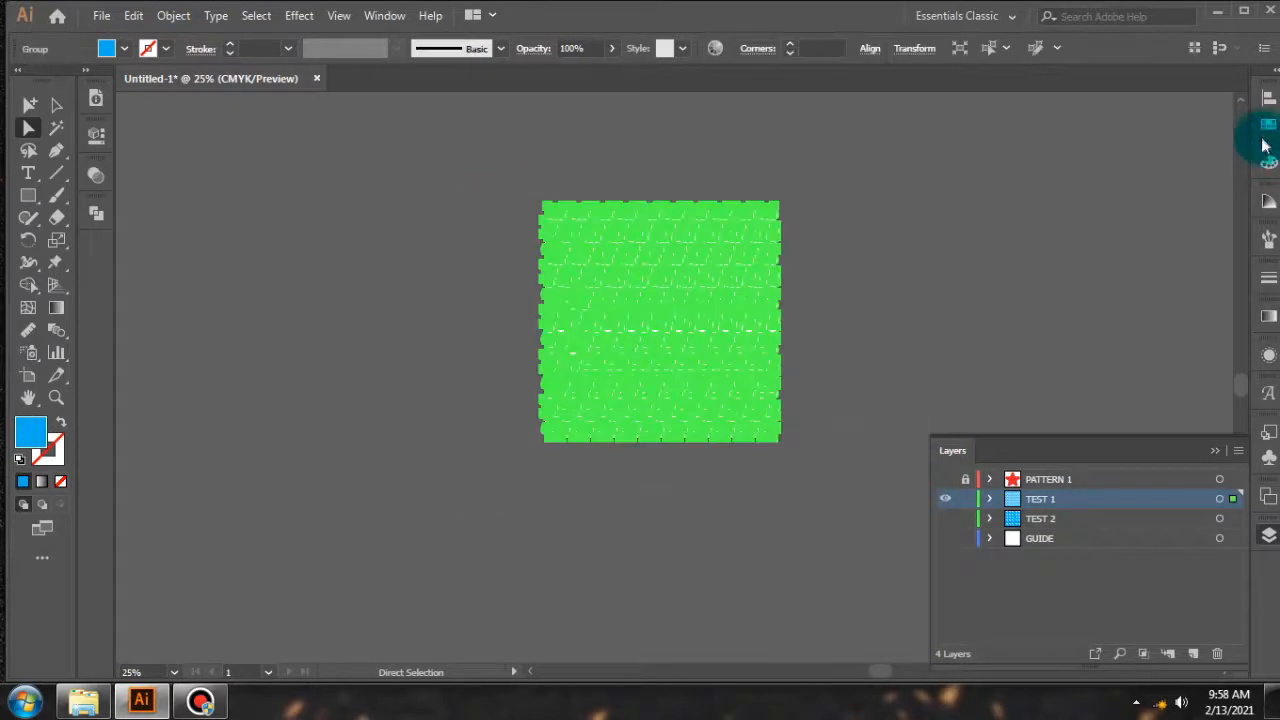
click(1268, 163)
click(1066, 363)
click(915, 335)
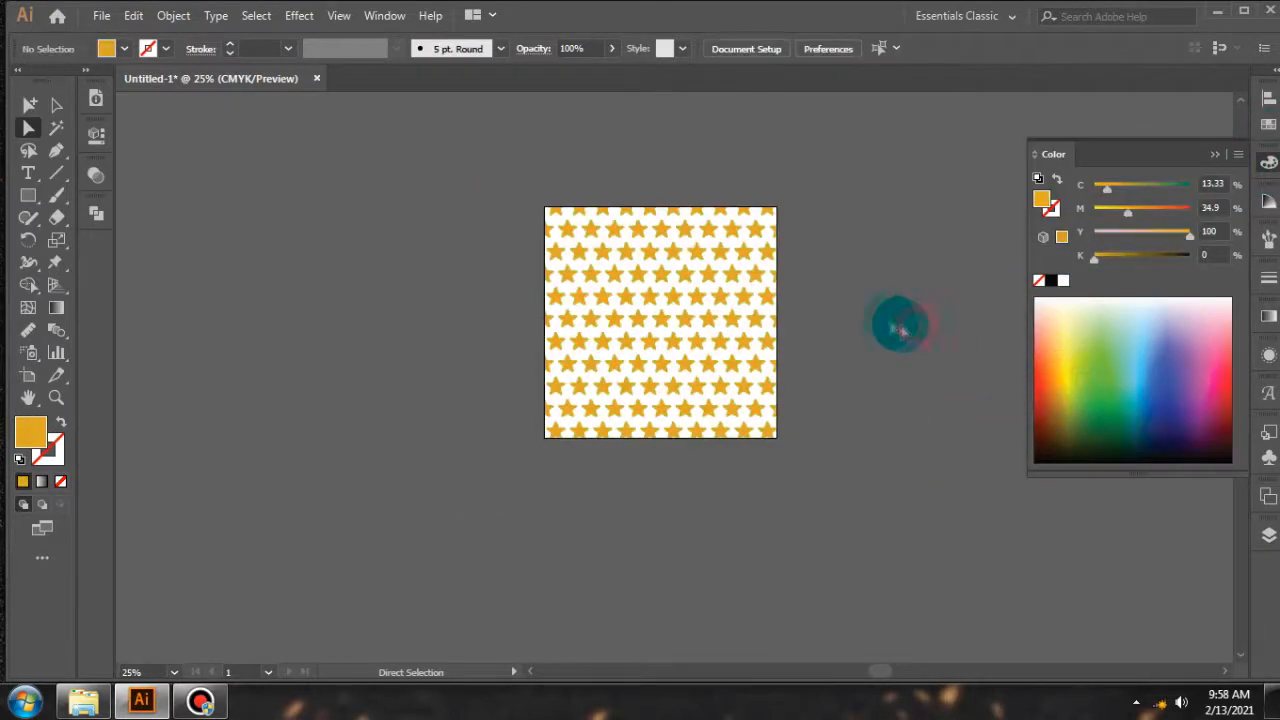
Recolor all merged stars pink with C 0, M 92.55, Y 0, K 0
scroll(838, 297, up, 1)
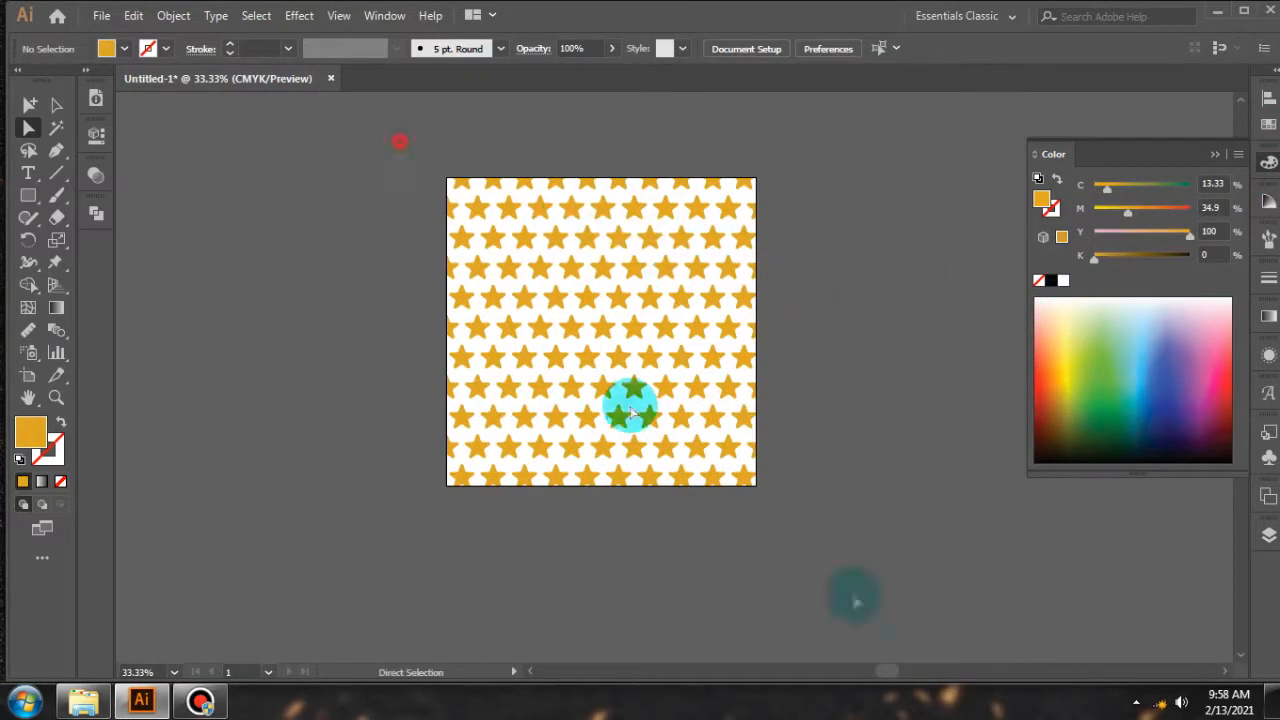
key(ctrl+a)
click(1205, 372)
click(806, 307)
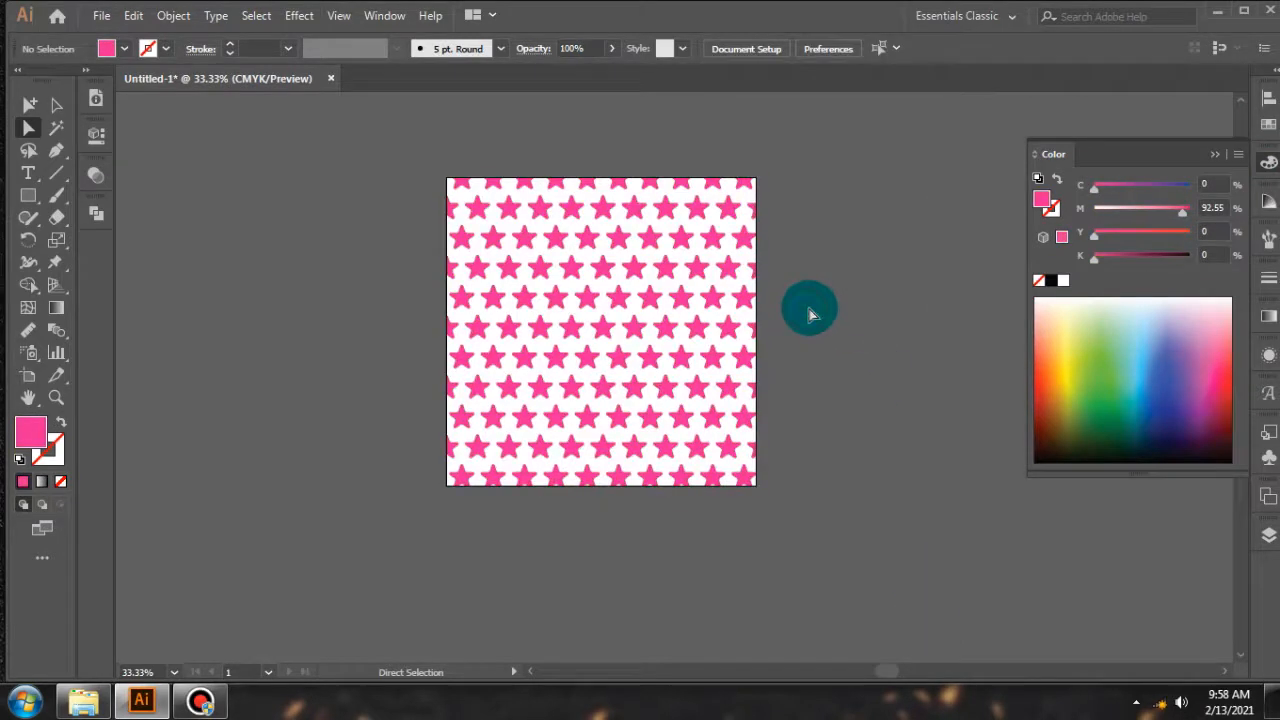
Select all merged stars on the TEST 1 layer and check their Objects details in Document Info
click(1268, 533)
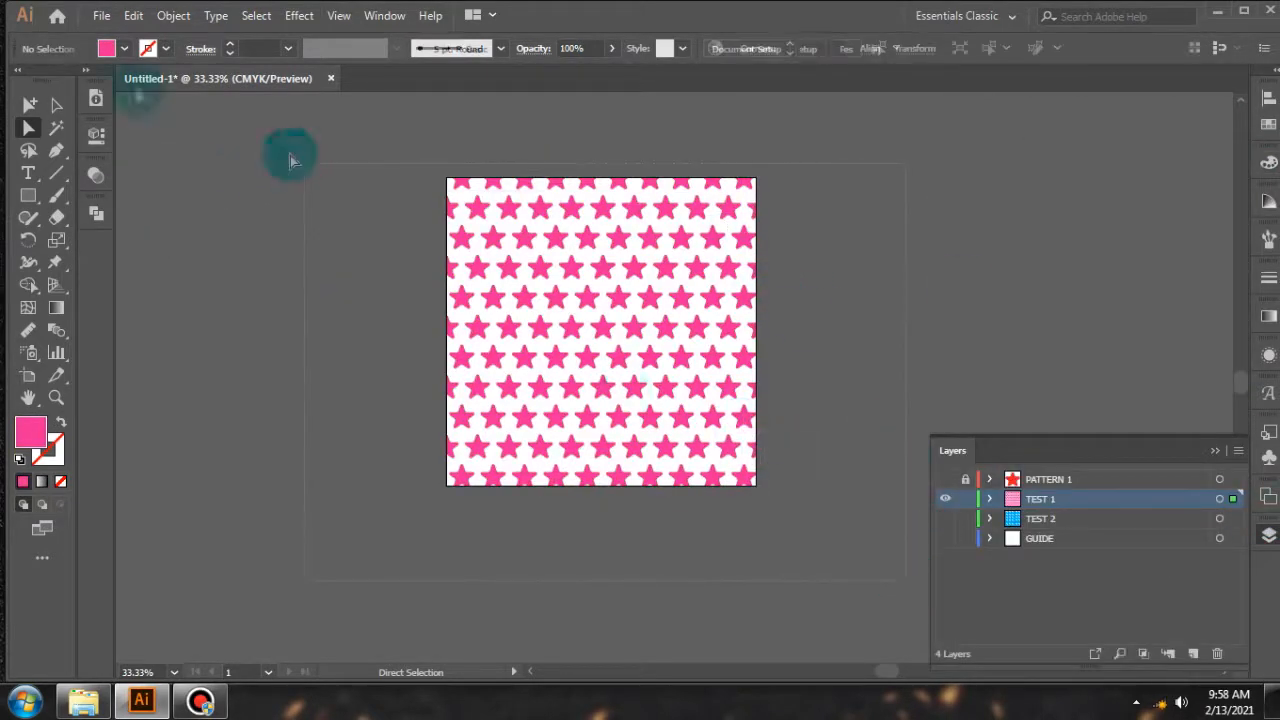
key(ctrl+a)
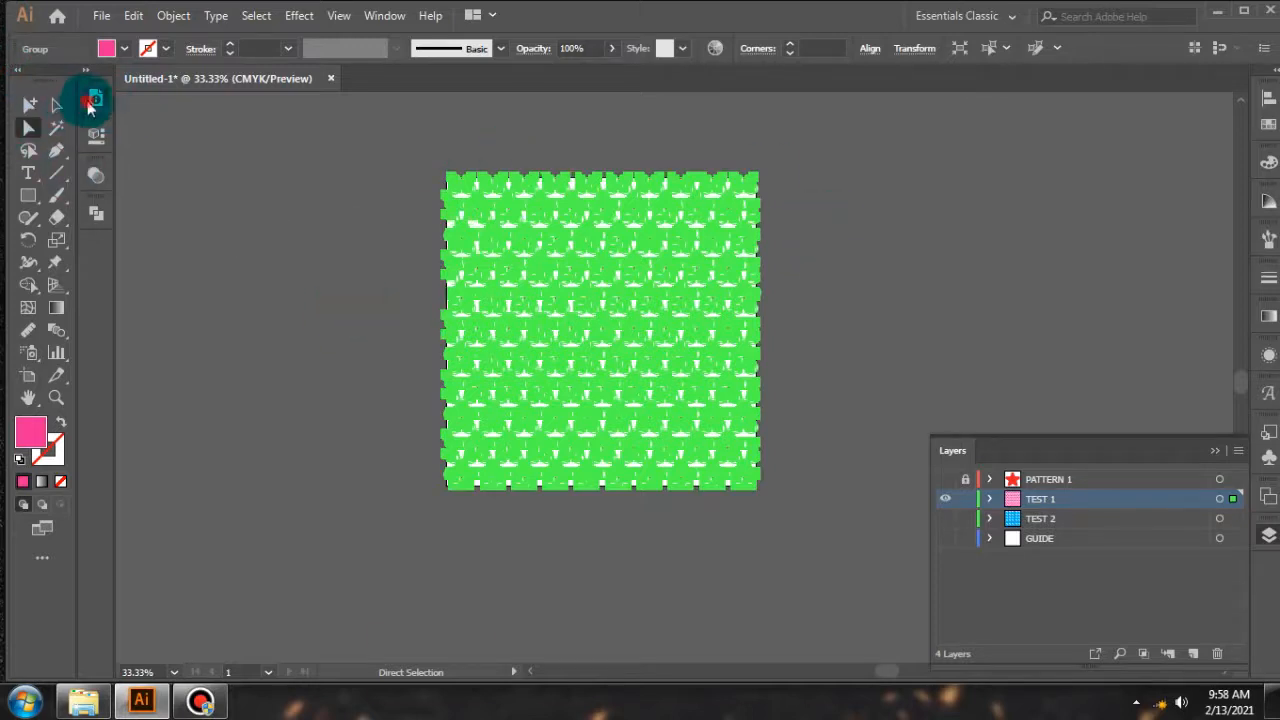
click(92, 101)
click(330, 89)
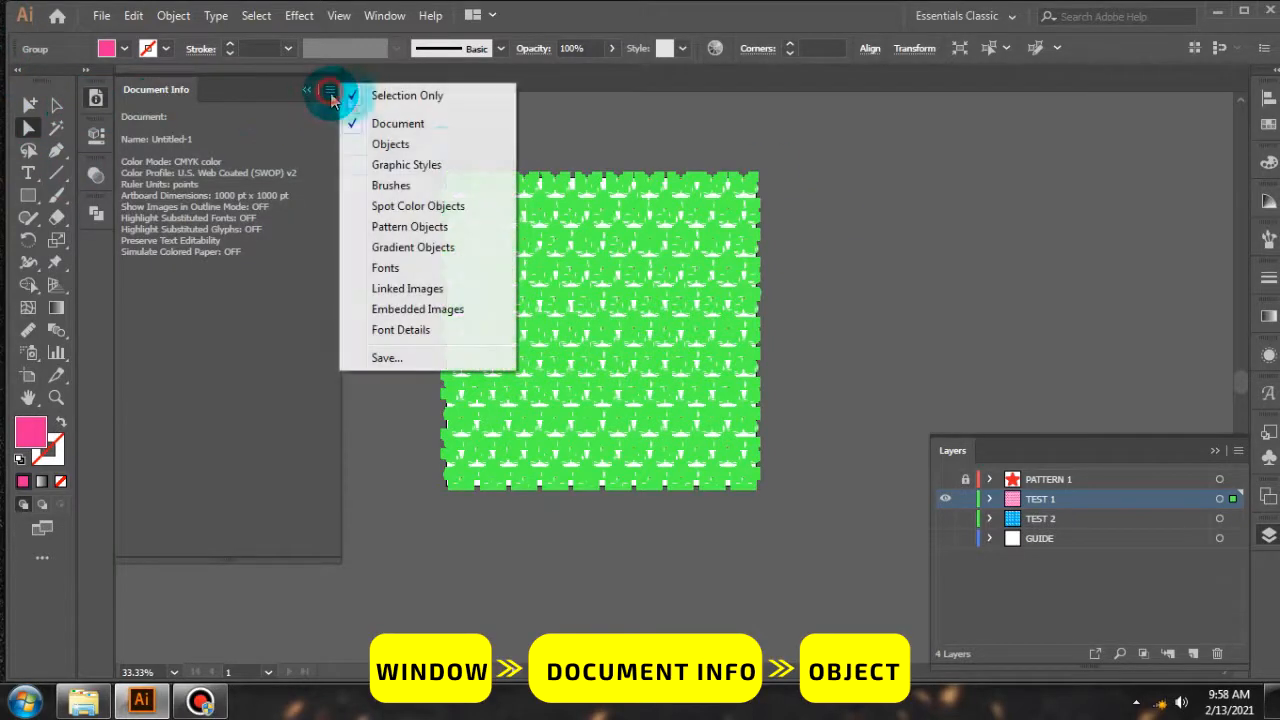
click(438, 147)
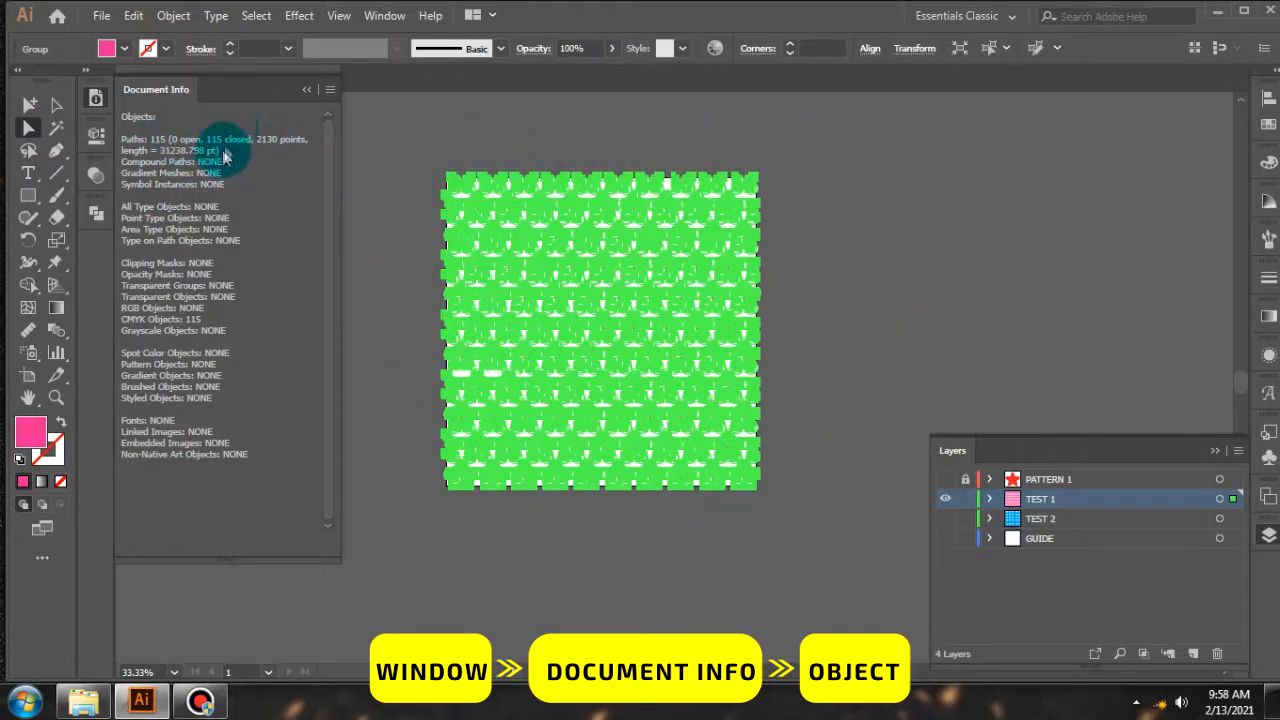
click(96, 100)
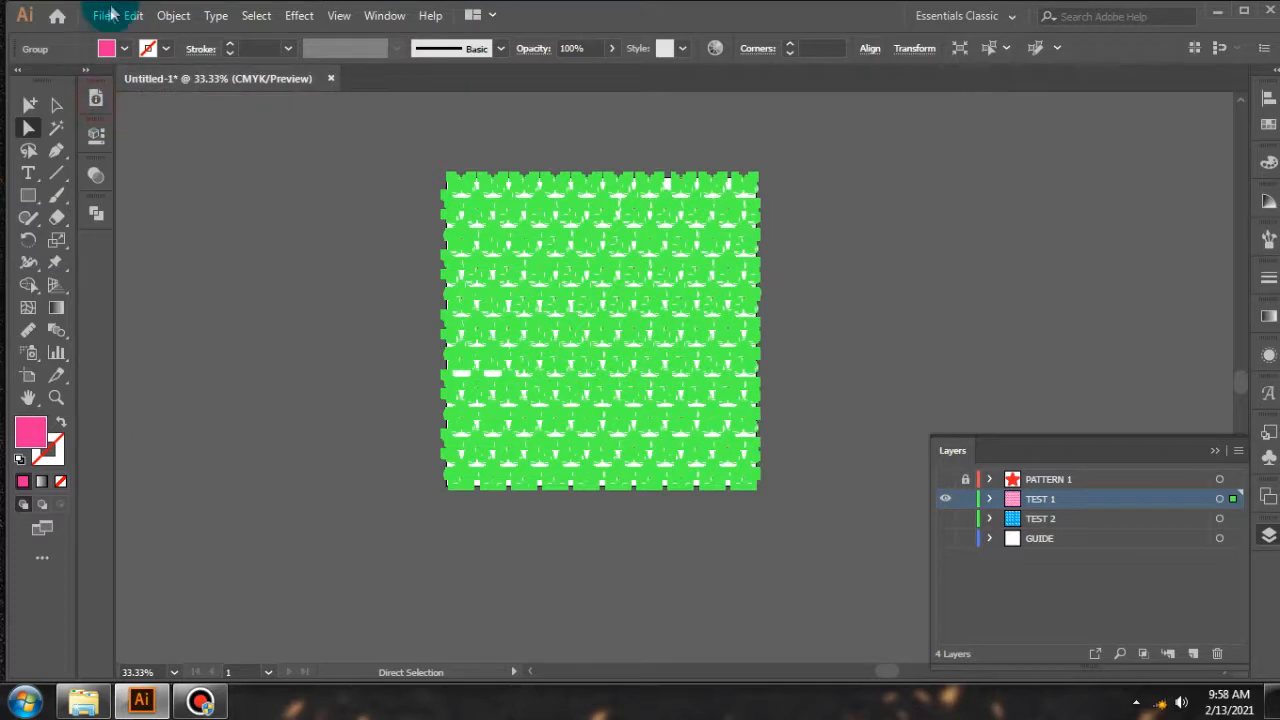
Try saving the document in Illustrator EPS format
click(101, 15)
click(178, 191)
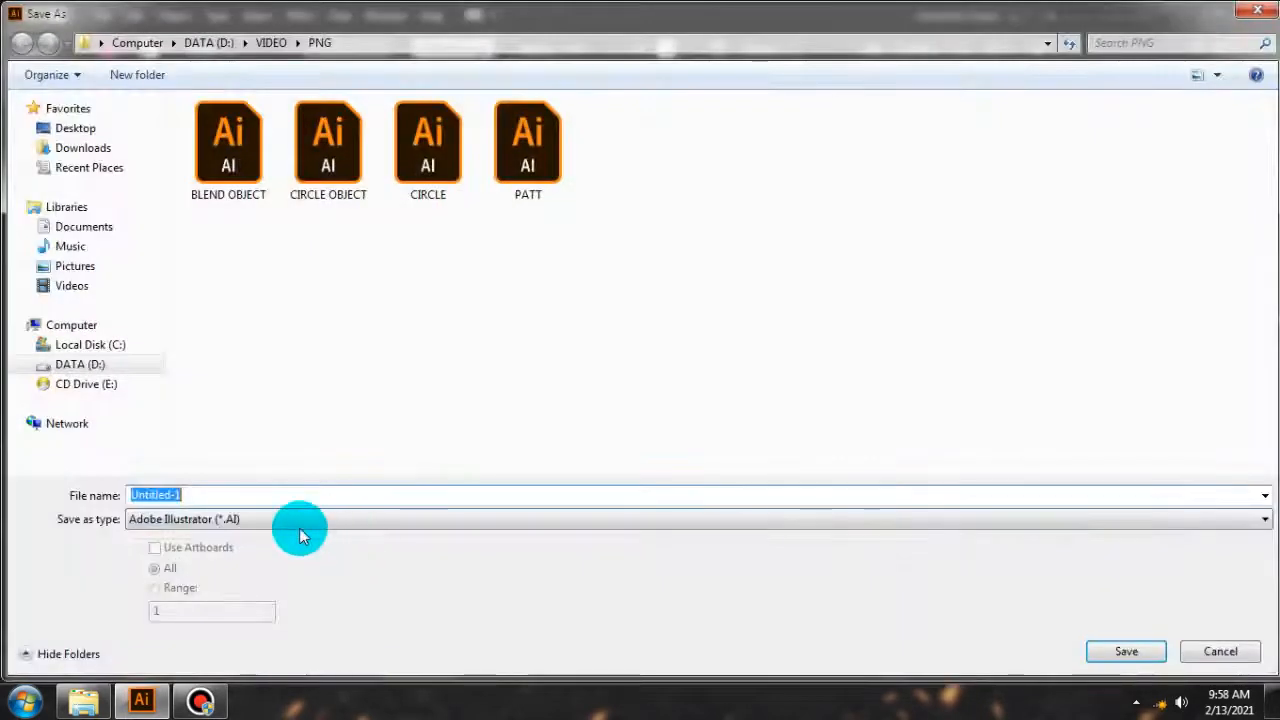
click(300, 521)
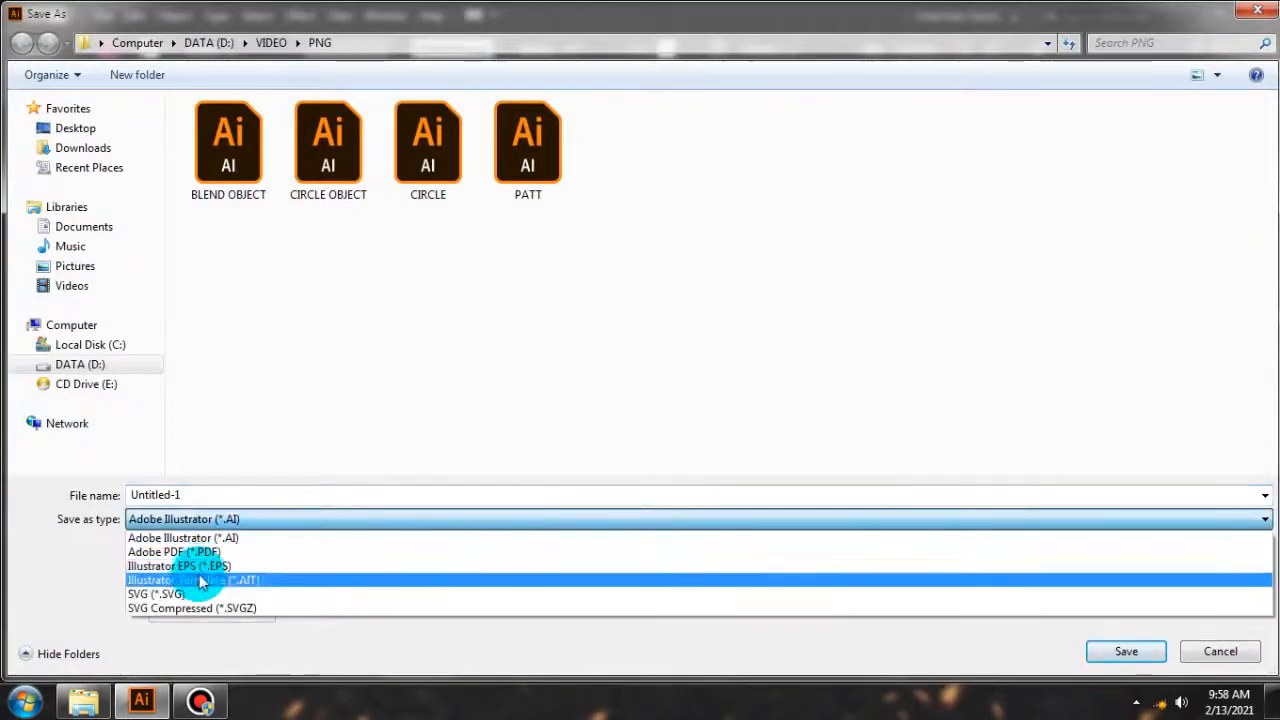
click(206, 567)
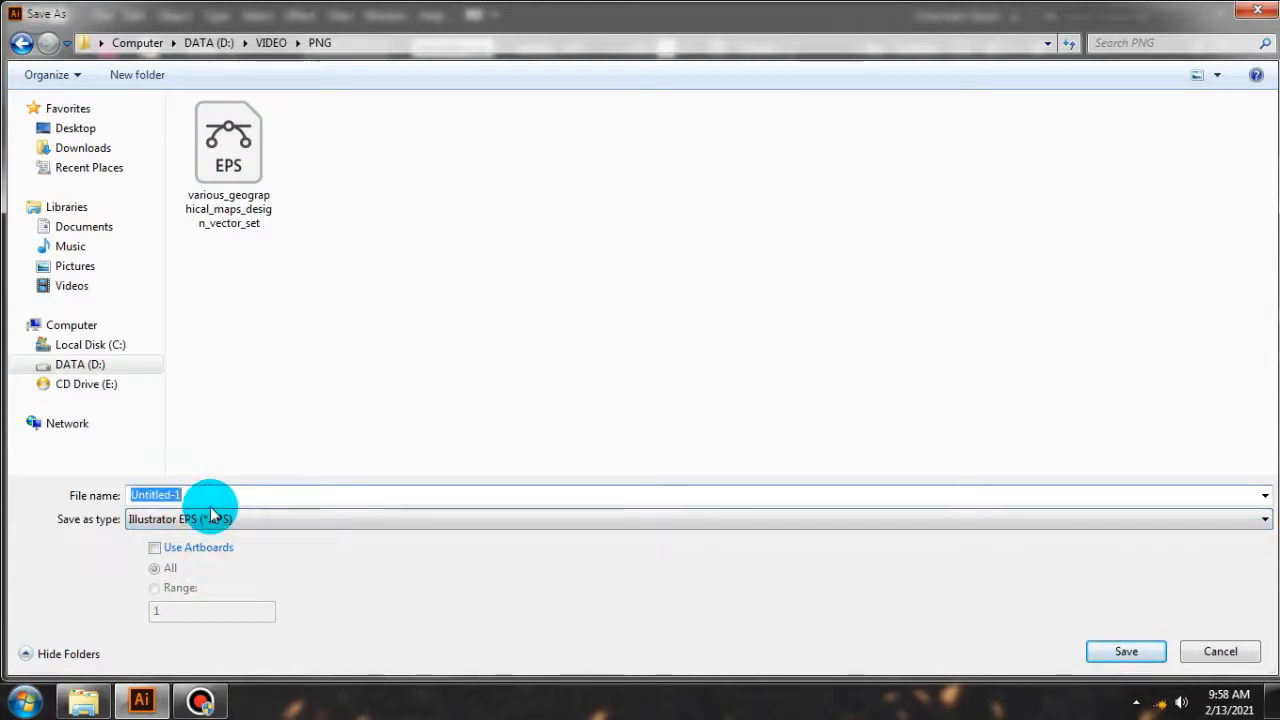
click(1220, 651)
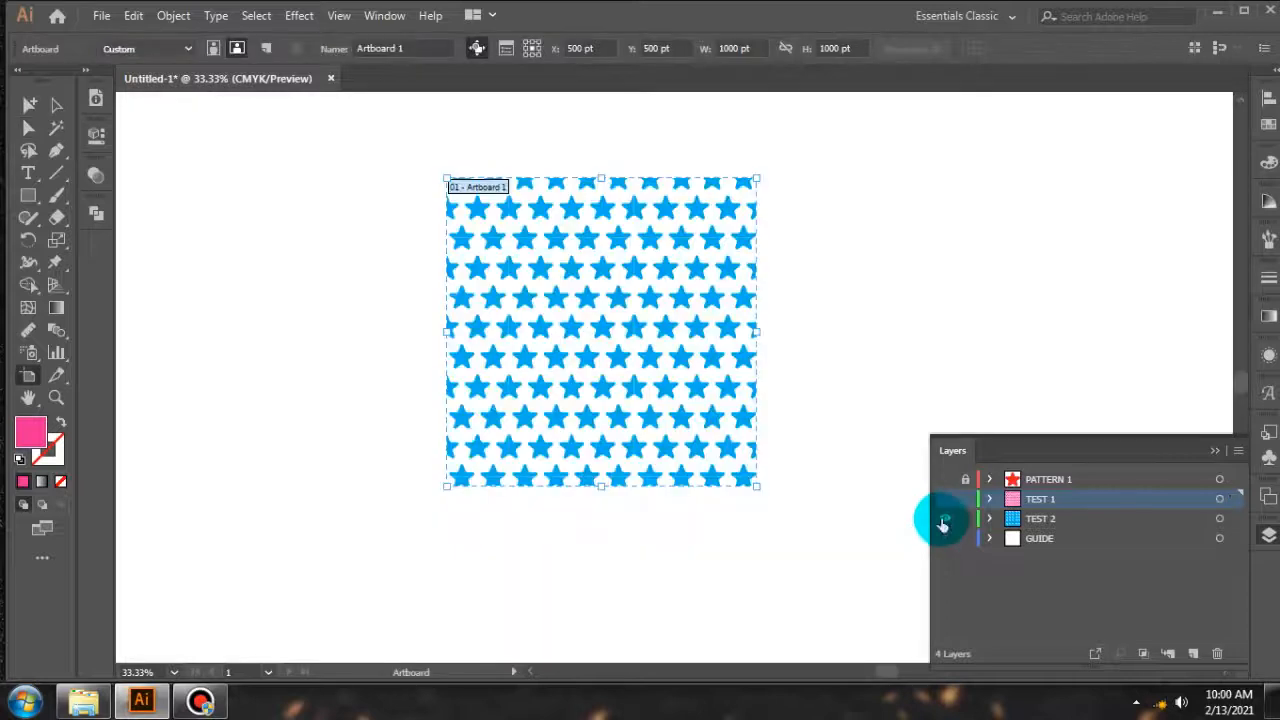
Hide the TEST 2 layer and make PATTERN 1 the active layer
click(945, 514)
click(985, 481)
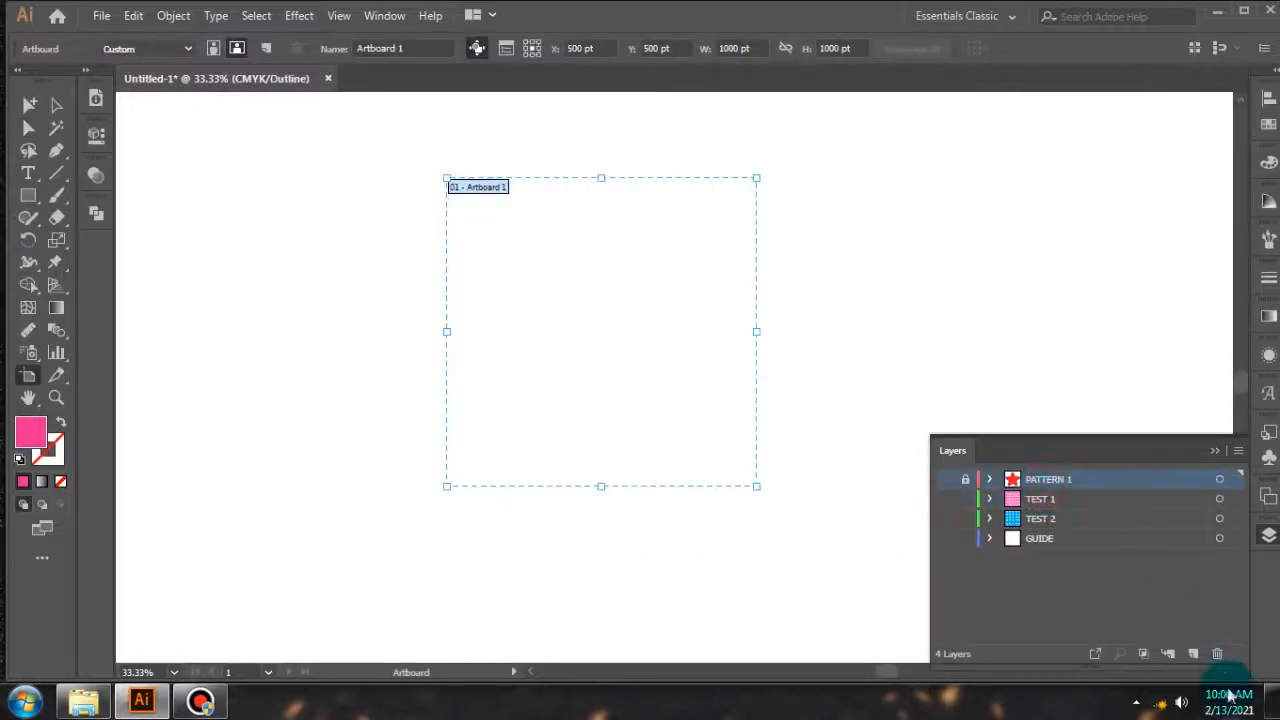
click(1192, 654)
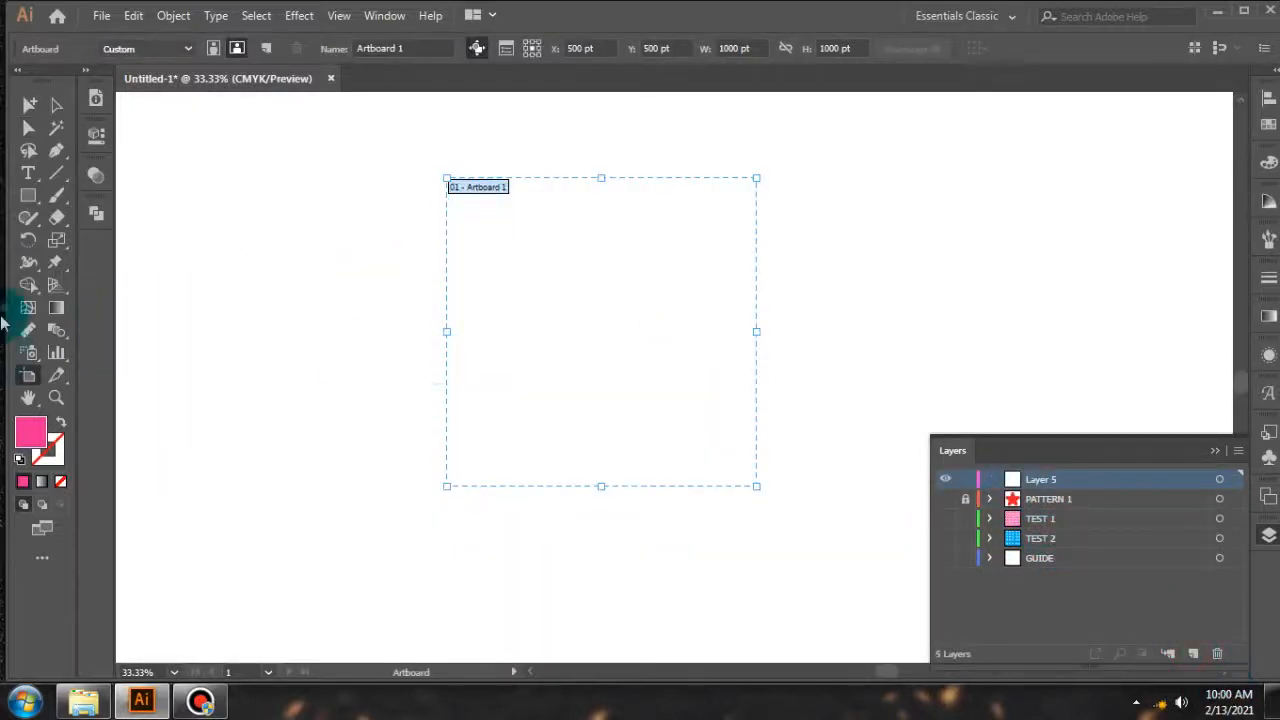
click(54, 107)
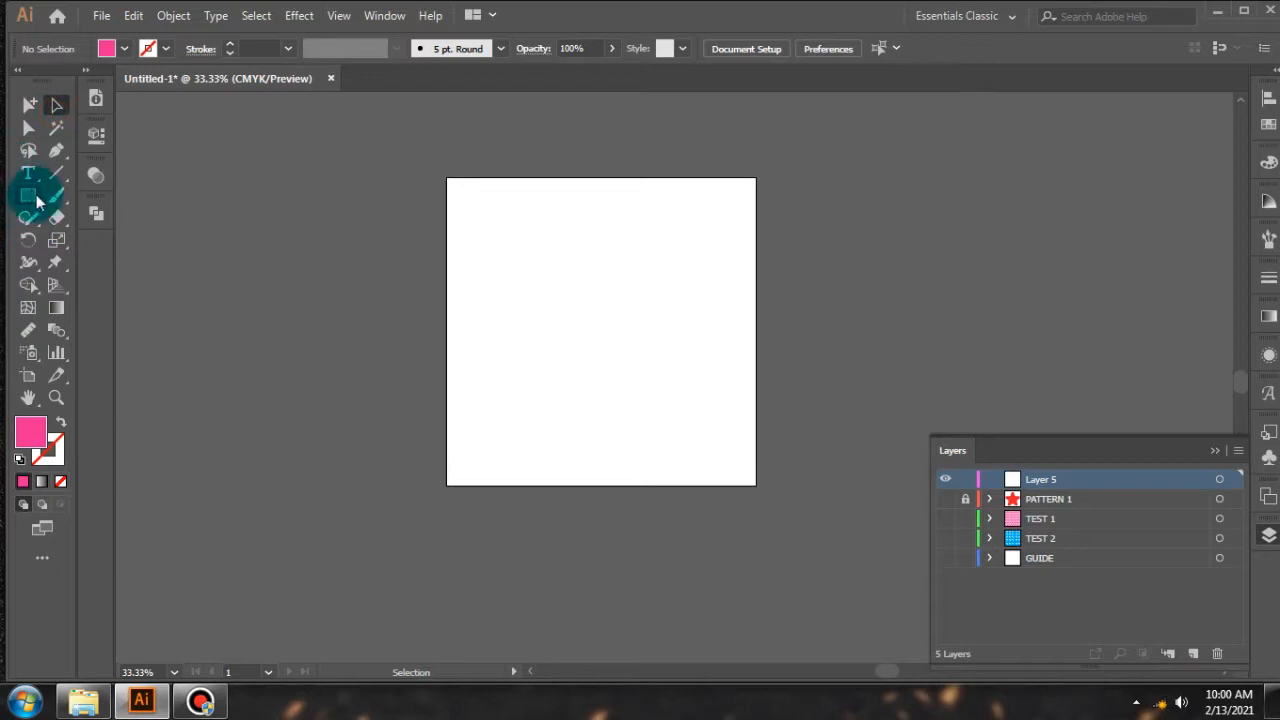
click(966, 498)
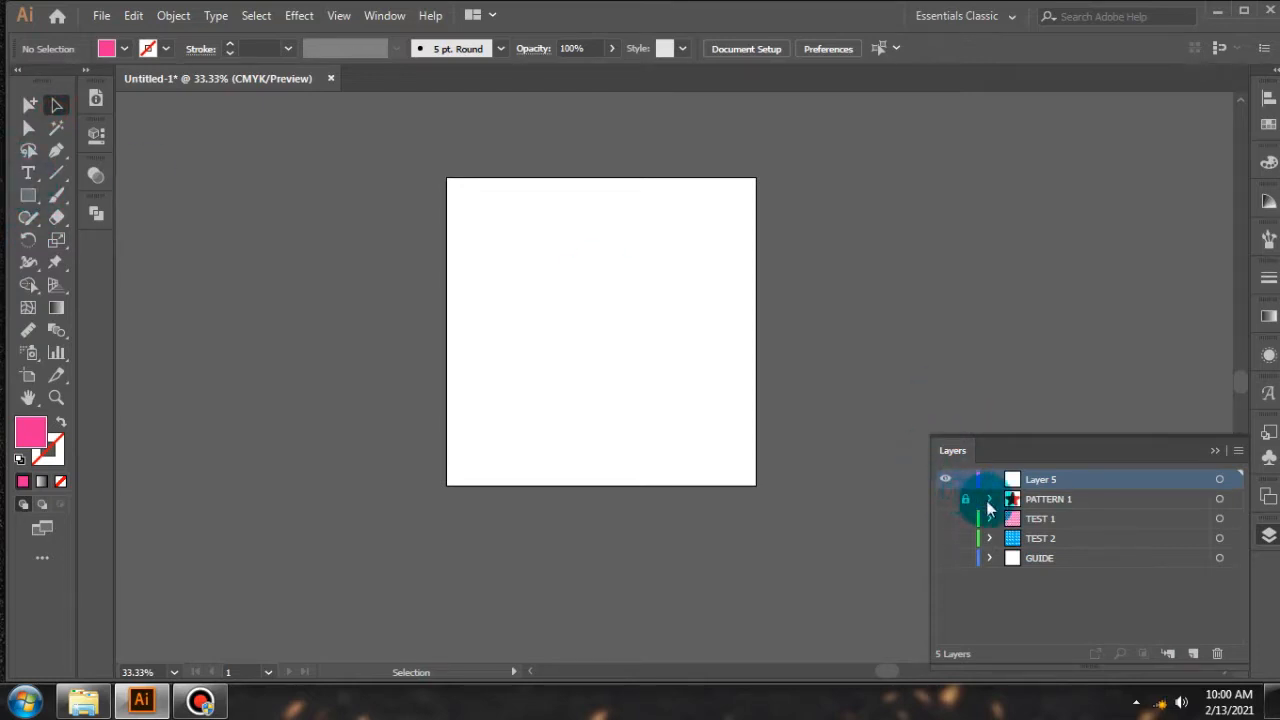
click(989, 500)
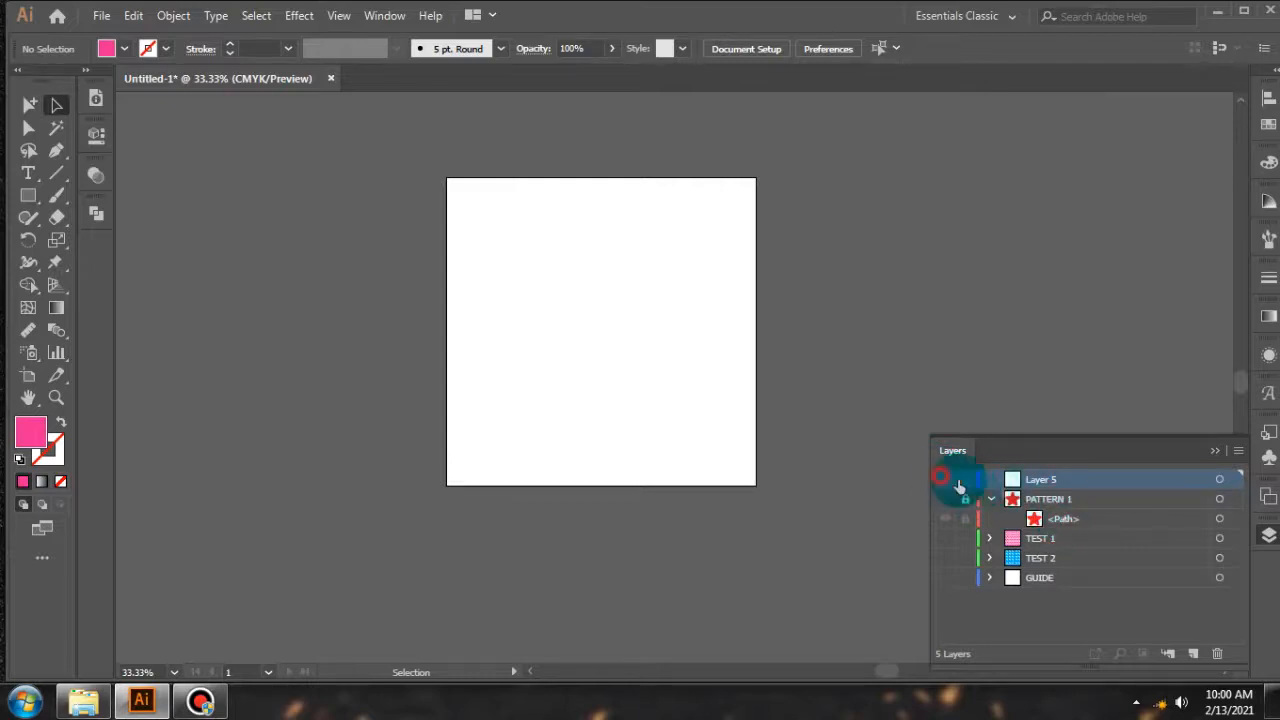
key(ctrl+y)
click(1217, 653)
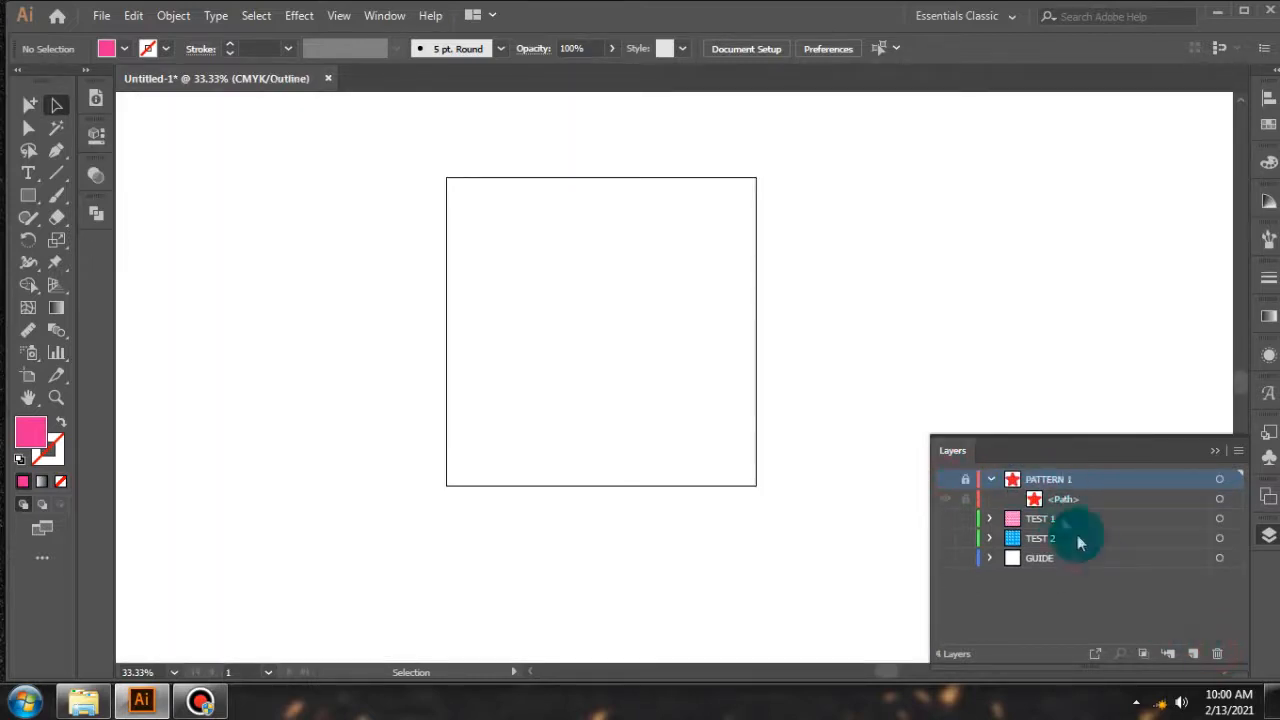
Duplicate the PATTERN 1 layer and name the copy PATTERN 2
drag(1057, 485, 1061, 499)
double_click(1072, 499)
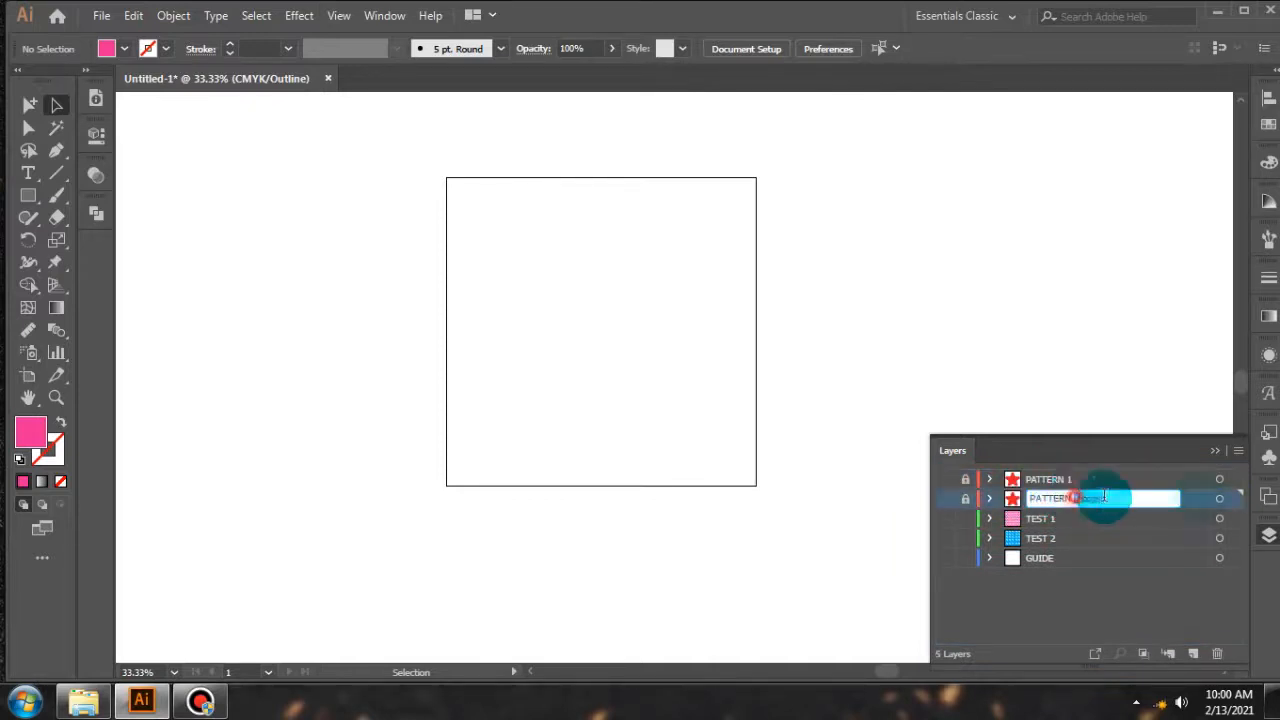
text(2)
key(Return)
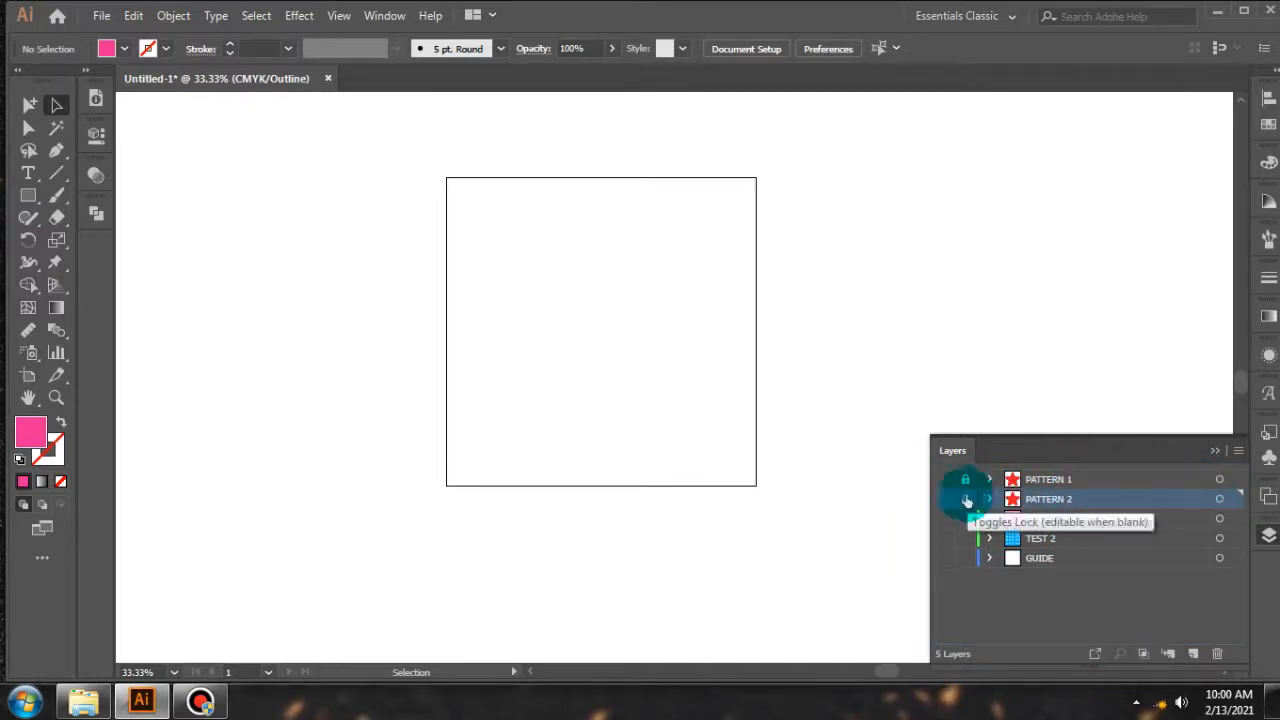
Show and unlock the PATTERN 2 layer, and show the GUIDE square around its star
click(944, 498)
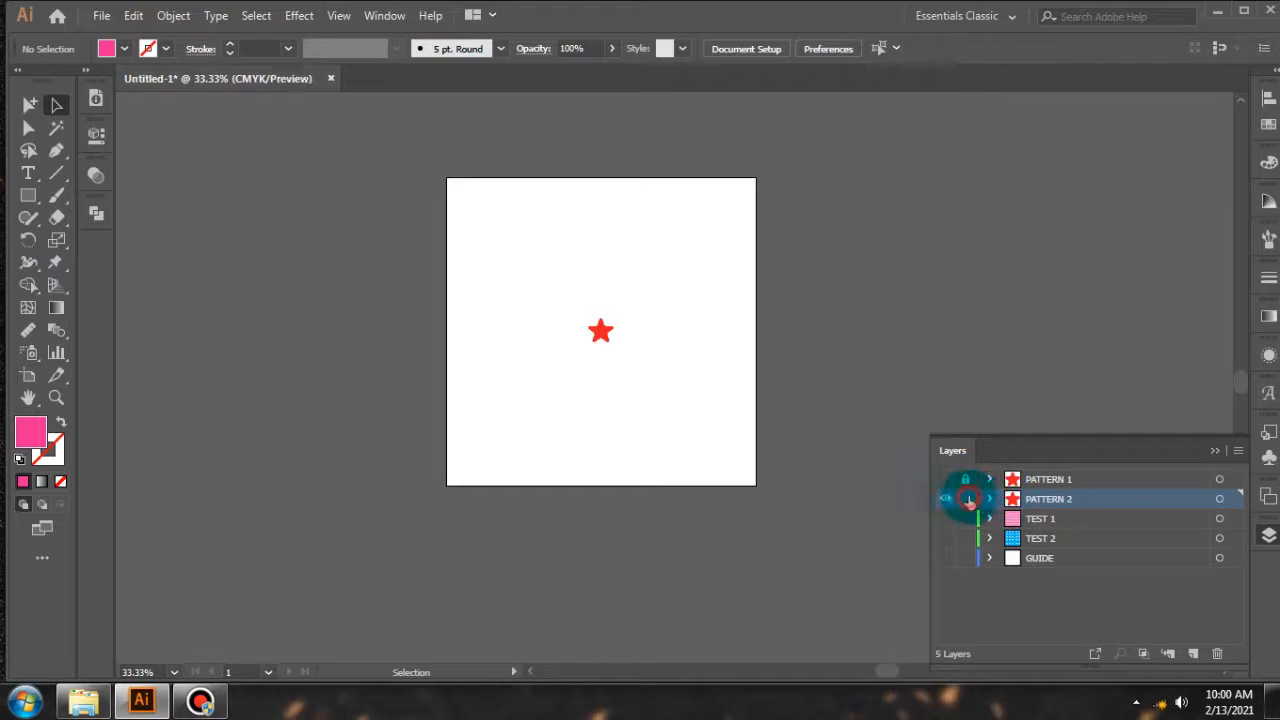
scroll(600, 317, up, 3)
click(622, 370)
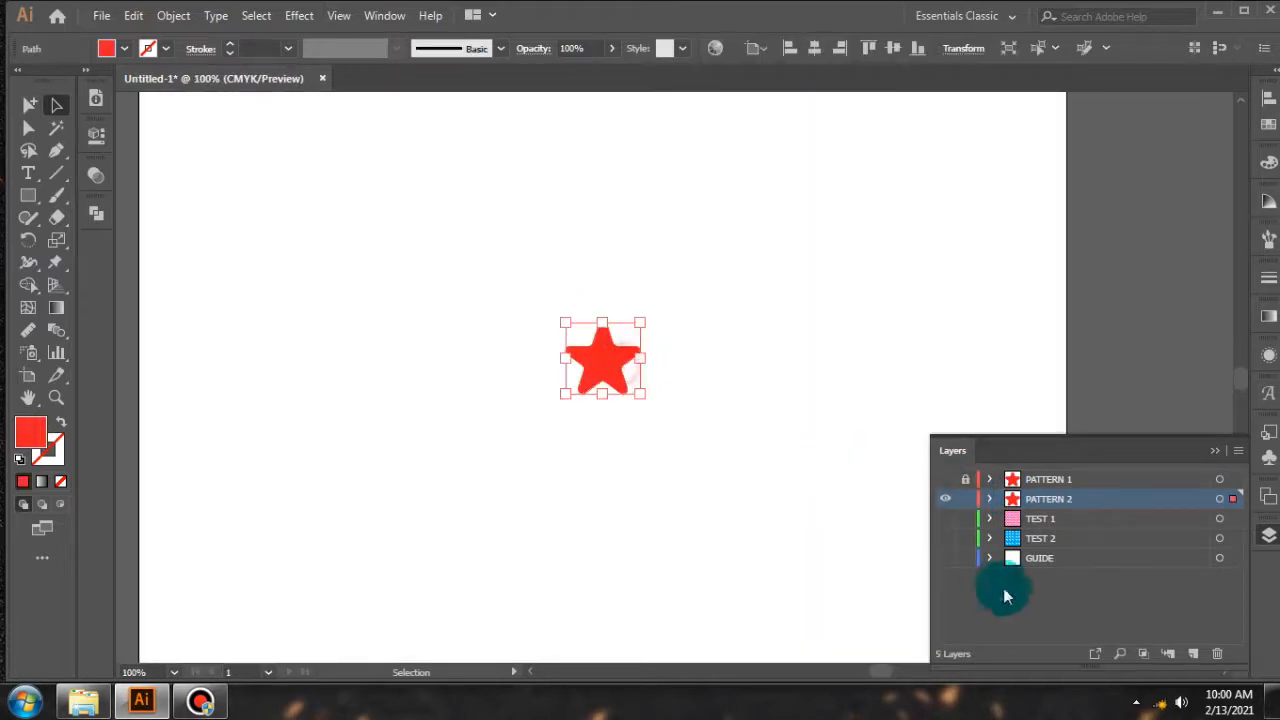
click(945, 558)
click(784, 332)
click(617, 369)
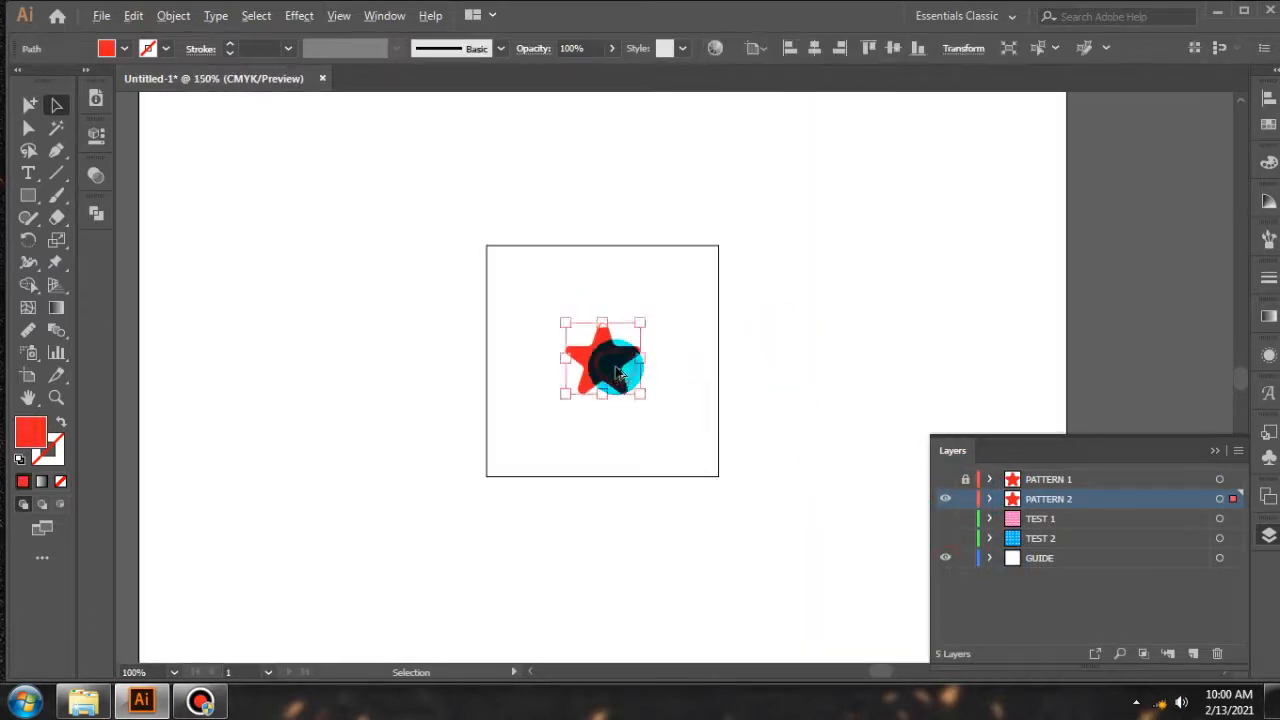
Draw a 50 × 50 pt red circle centered on the guide square's upper-left corner with the Ellipse tool
scroll(616, 369, up, 1)
scroll(680, 335, up, 1)
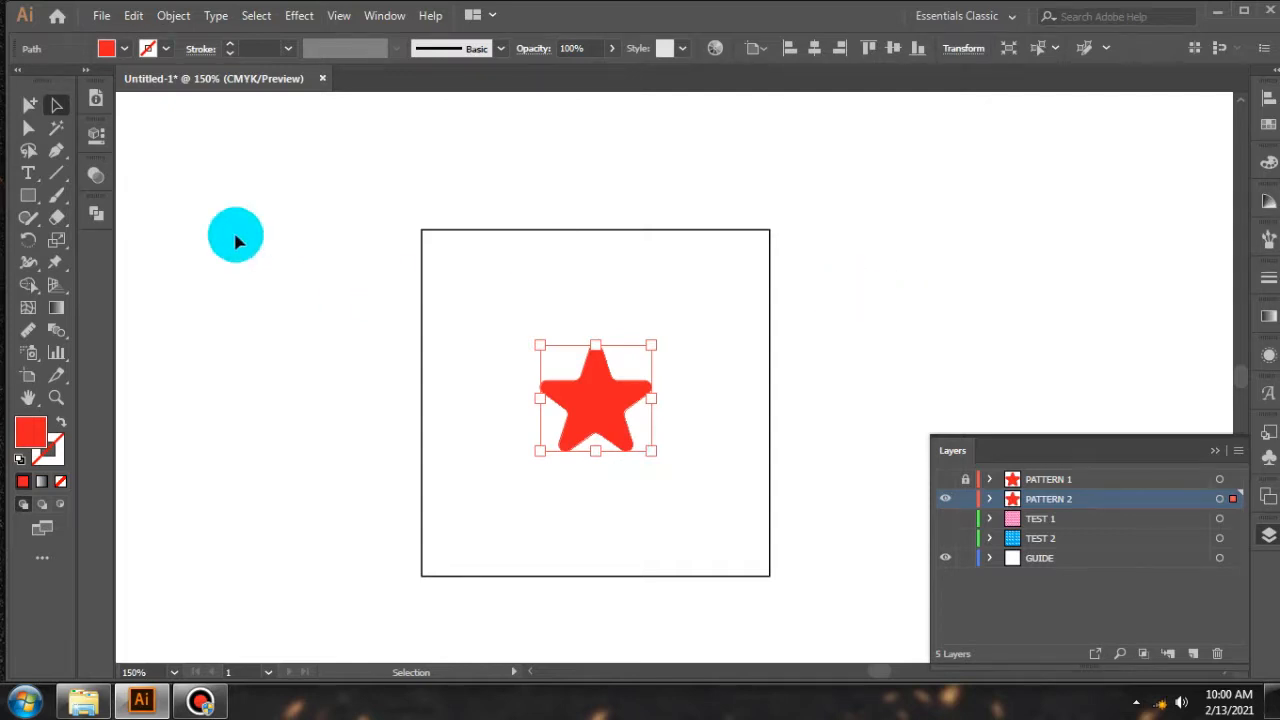
click(25, 204)
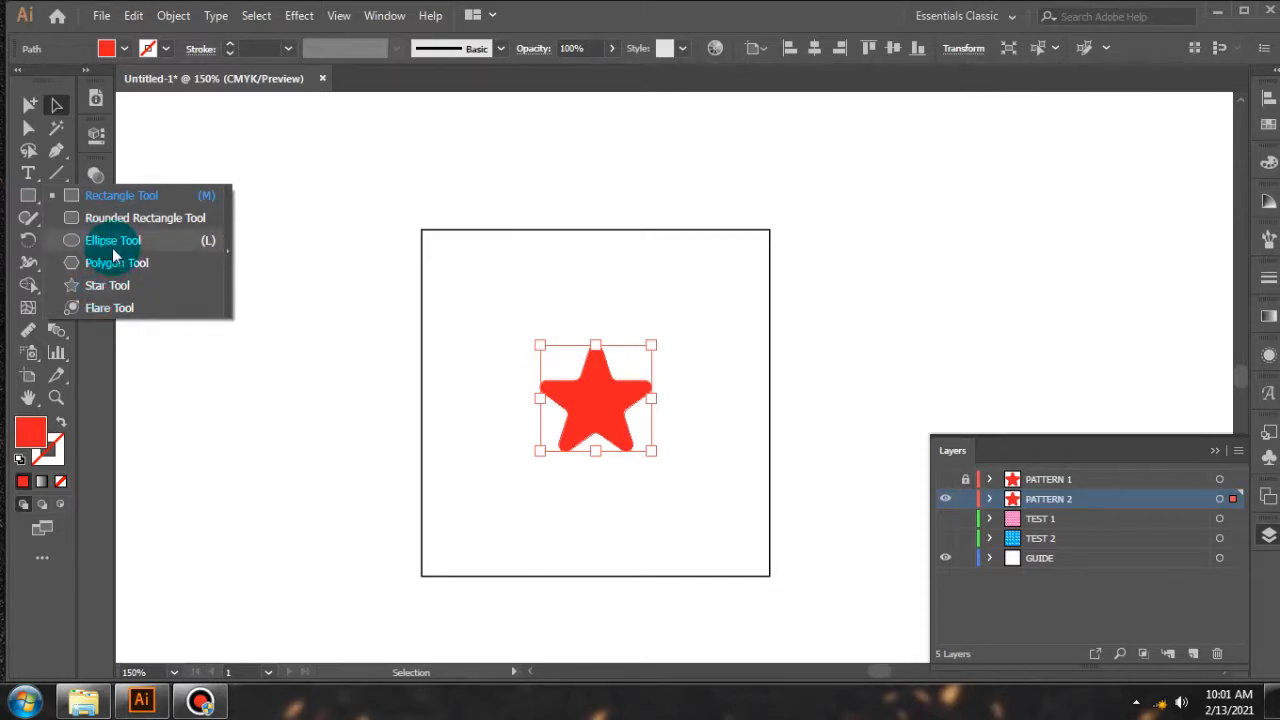
click(113, 247)
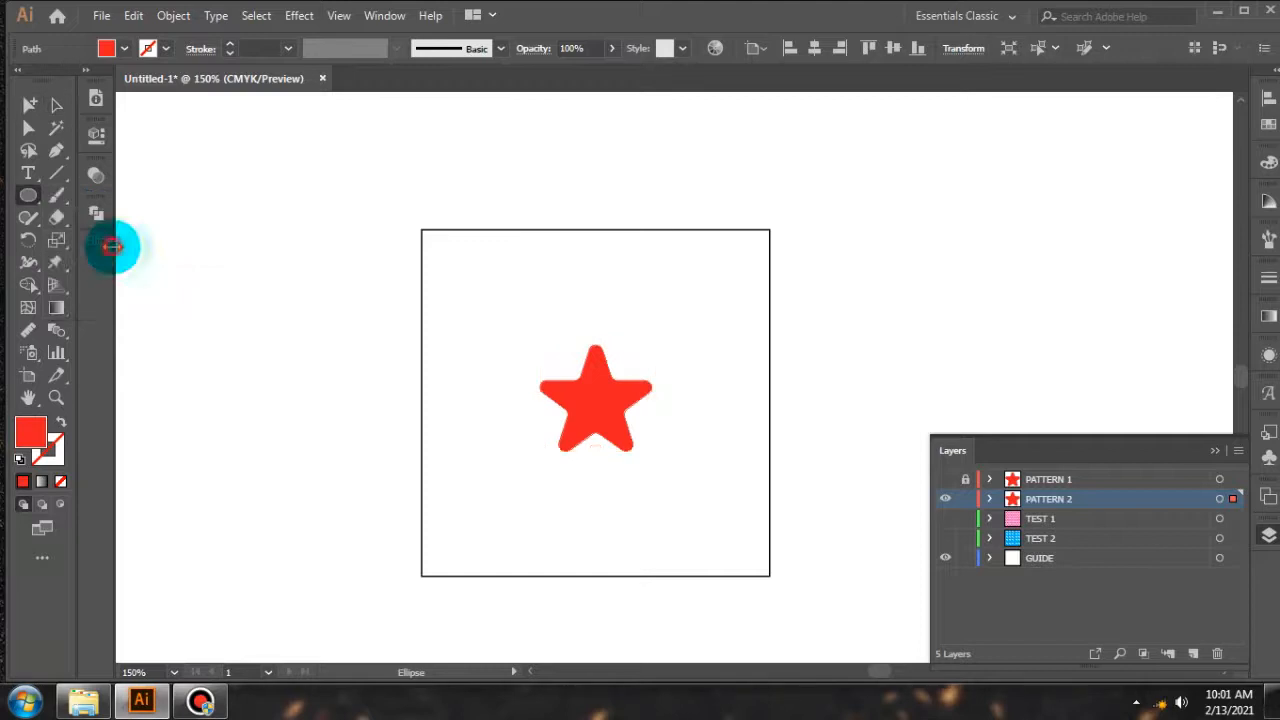
click(421, 229)
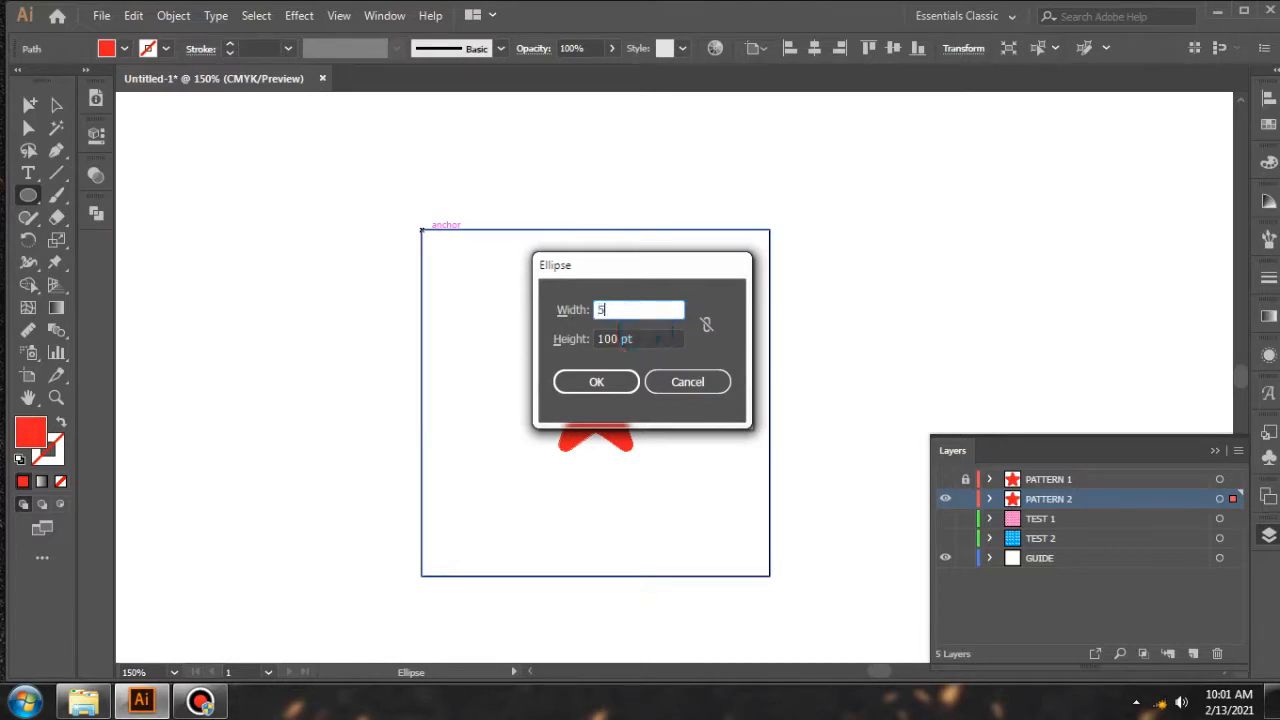
key(Return)
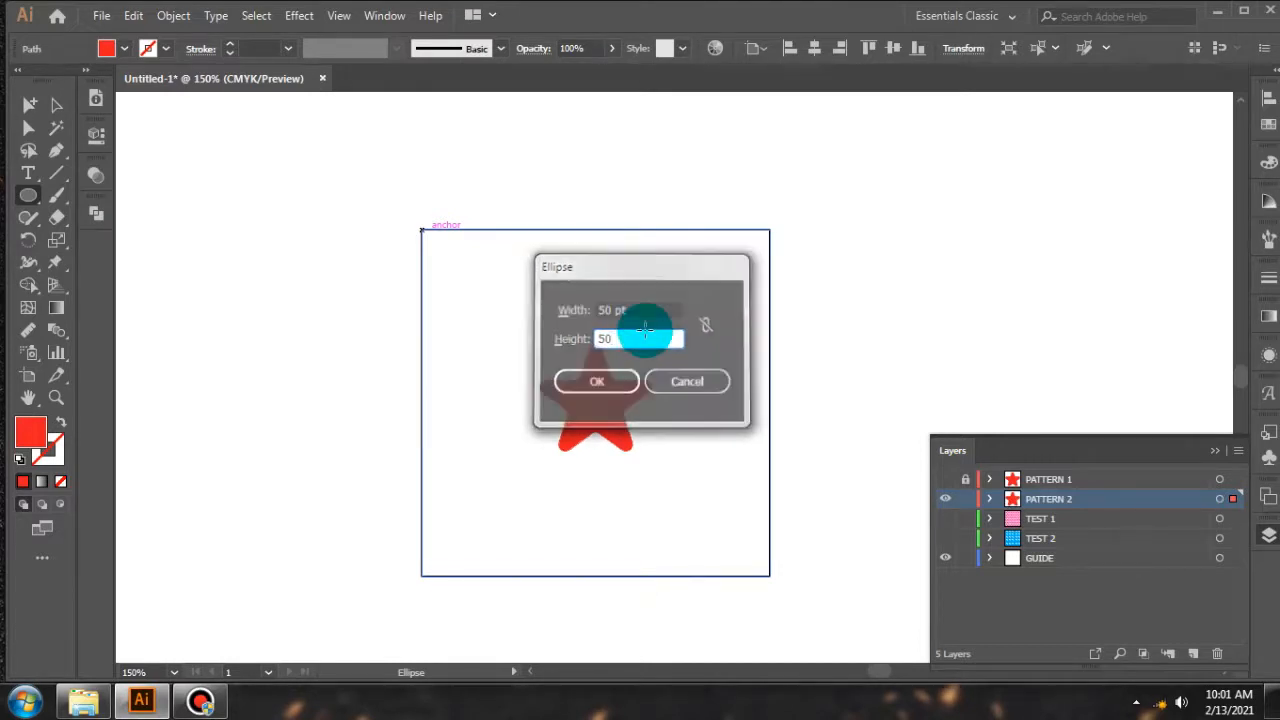
ctrl+click(545, 184)
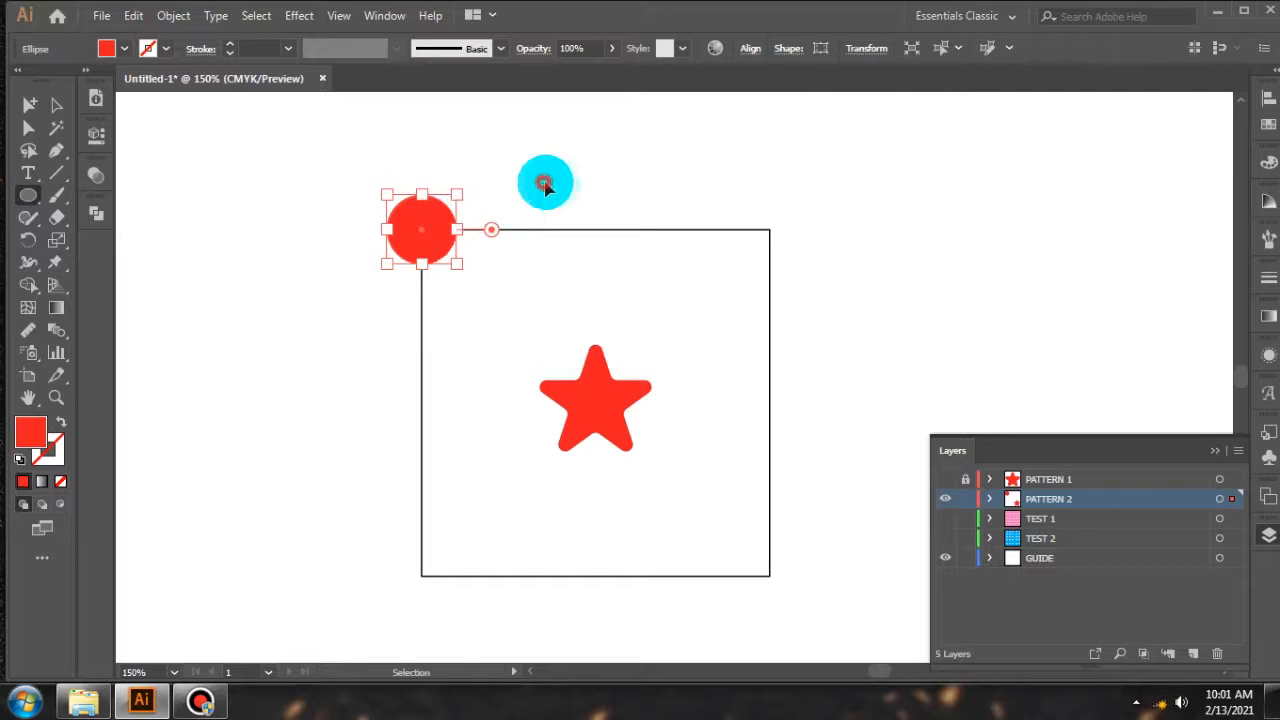
Recolor the circle on the guide square's upper-left corner to teal green (C 50.98, M 0, Y 40, K 0)
scroll(377, 246, up, 1)
scroll(437, 226, down, 1)
ctrl+click(437, 233)
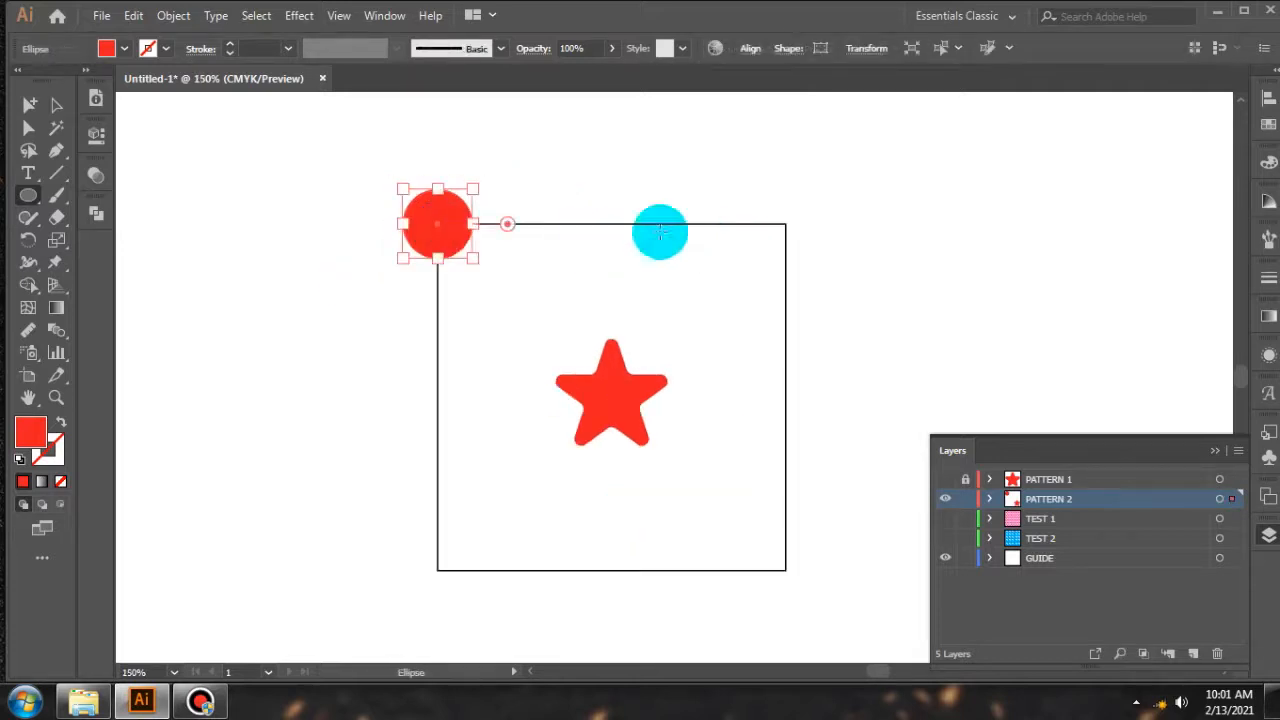
click(1269, 165)
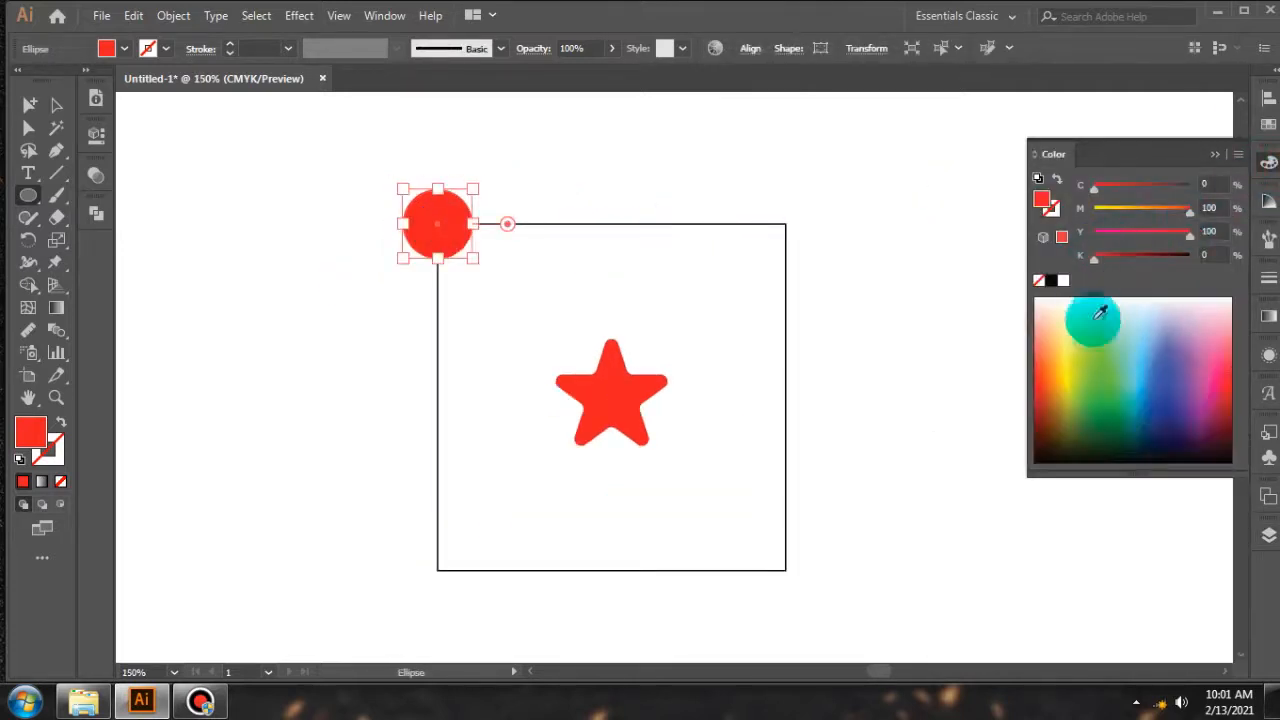
click(1062, 366)
drag(1129, 368, 1132, 350)
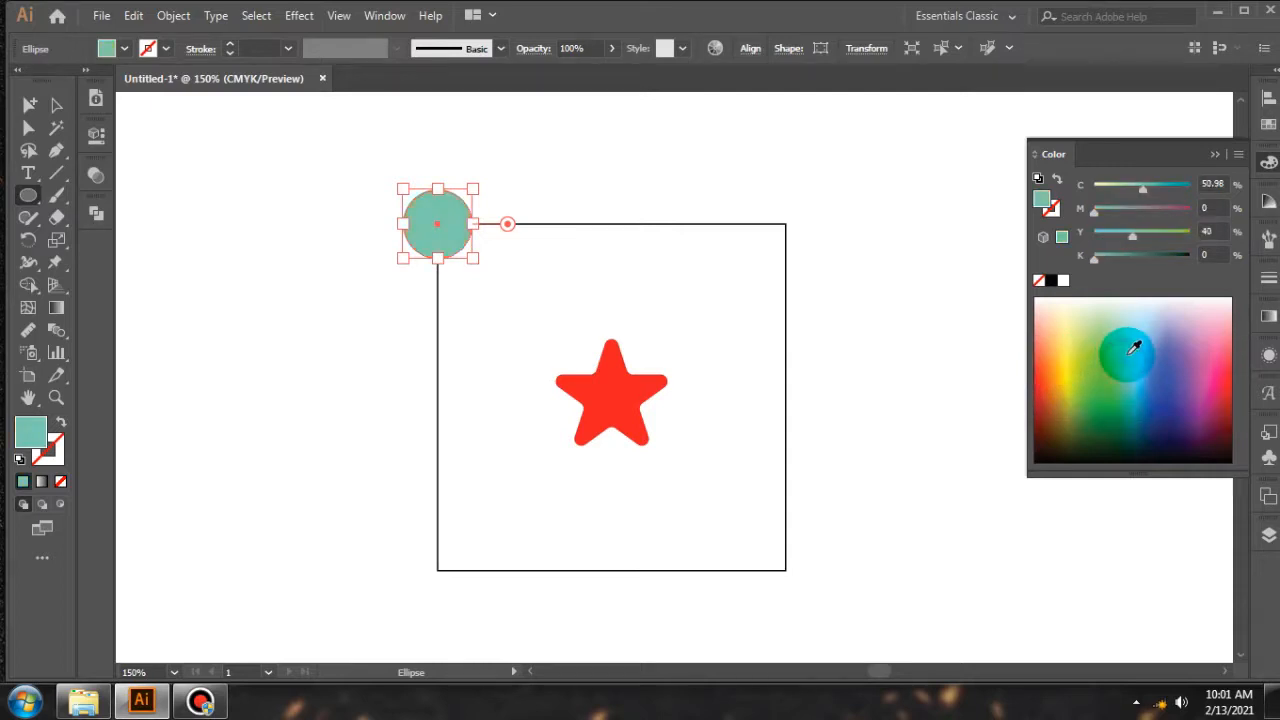
Recolor the star at the center of the guide square to light blue
ctrl+click(971, 361)
ctrl+click(588, 415)
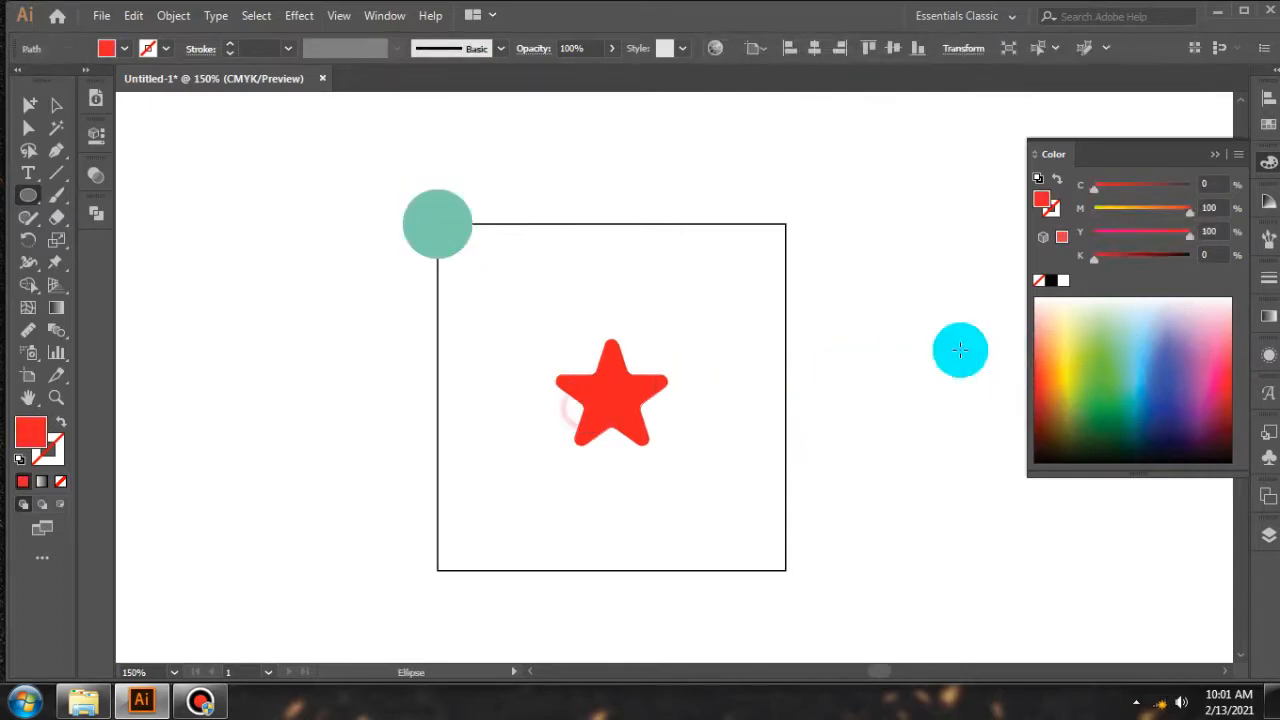
click(1151, 345)
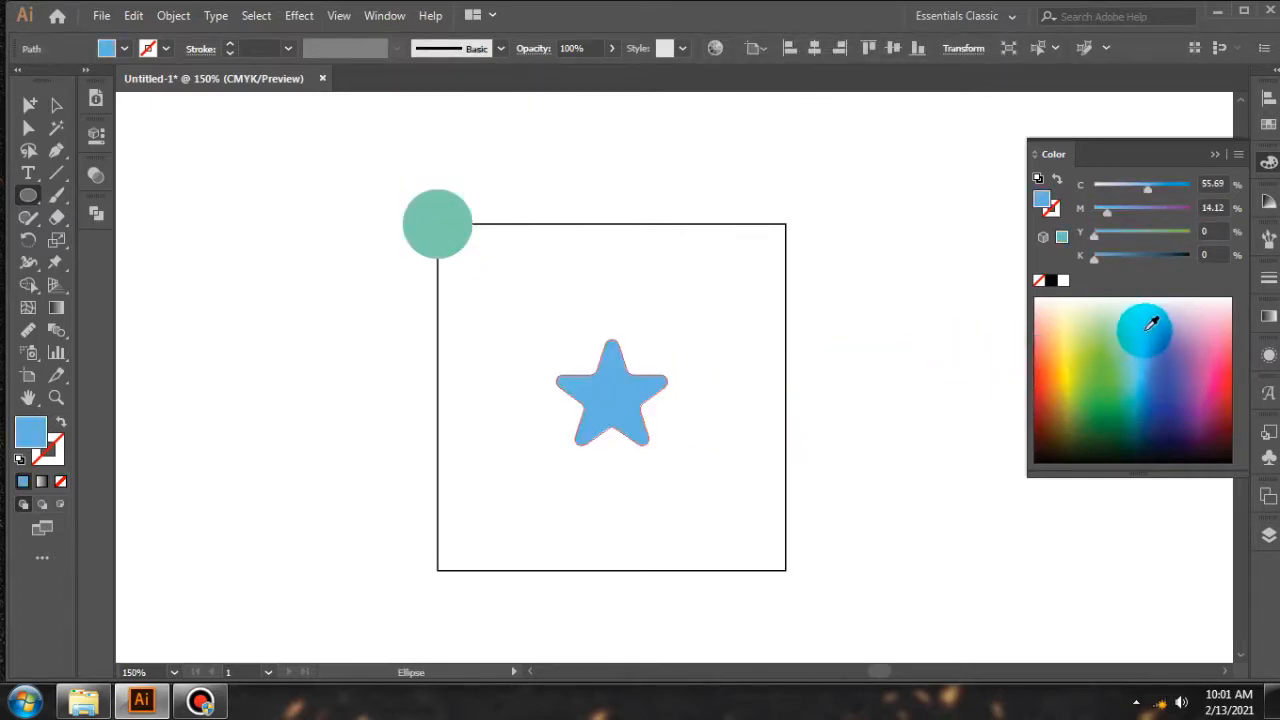
drag(1145, 330, 1148, 323)
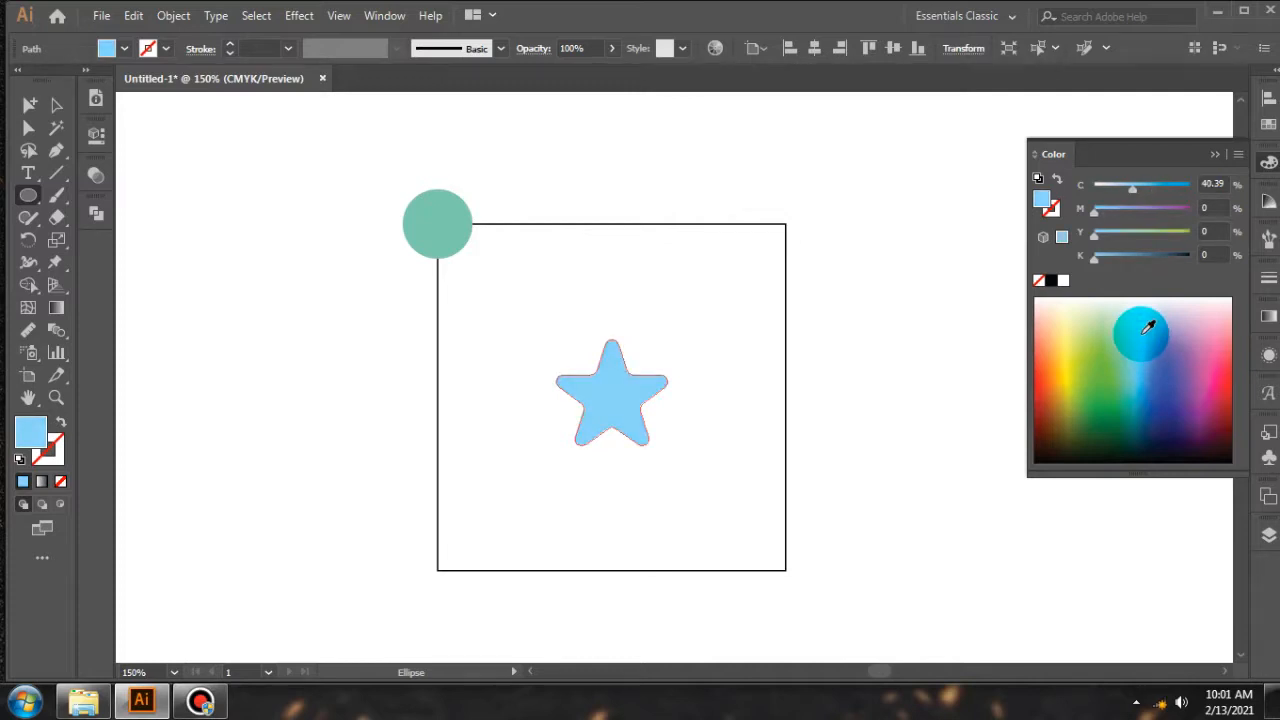
ctrl+click(943, 300)
scroll(765, 230, down, 1)
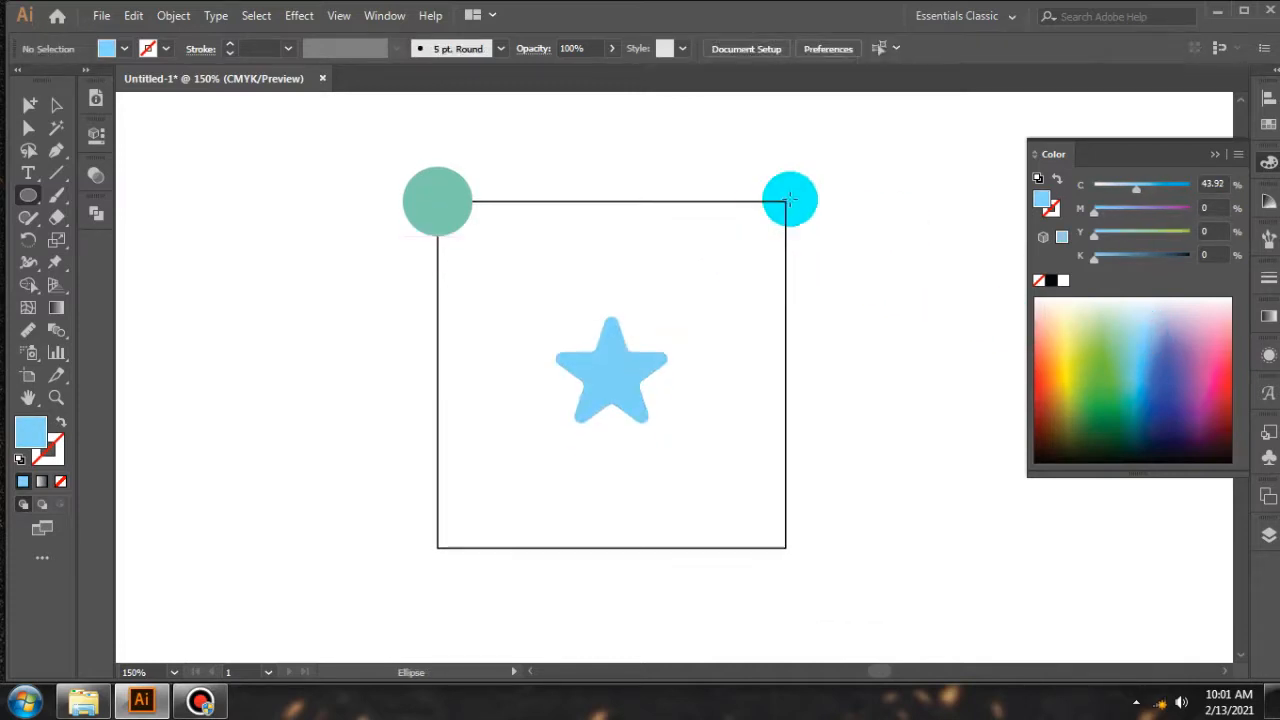
Copy the green circle to the guide square's upper-right corner using Move with 250 pt horizontal and 0 pt vertical, previewing the result
ctrl+click(428, 196)
ctrl+click(891, 241)
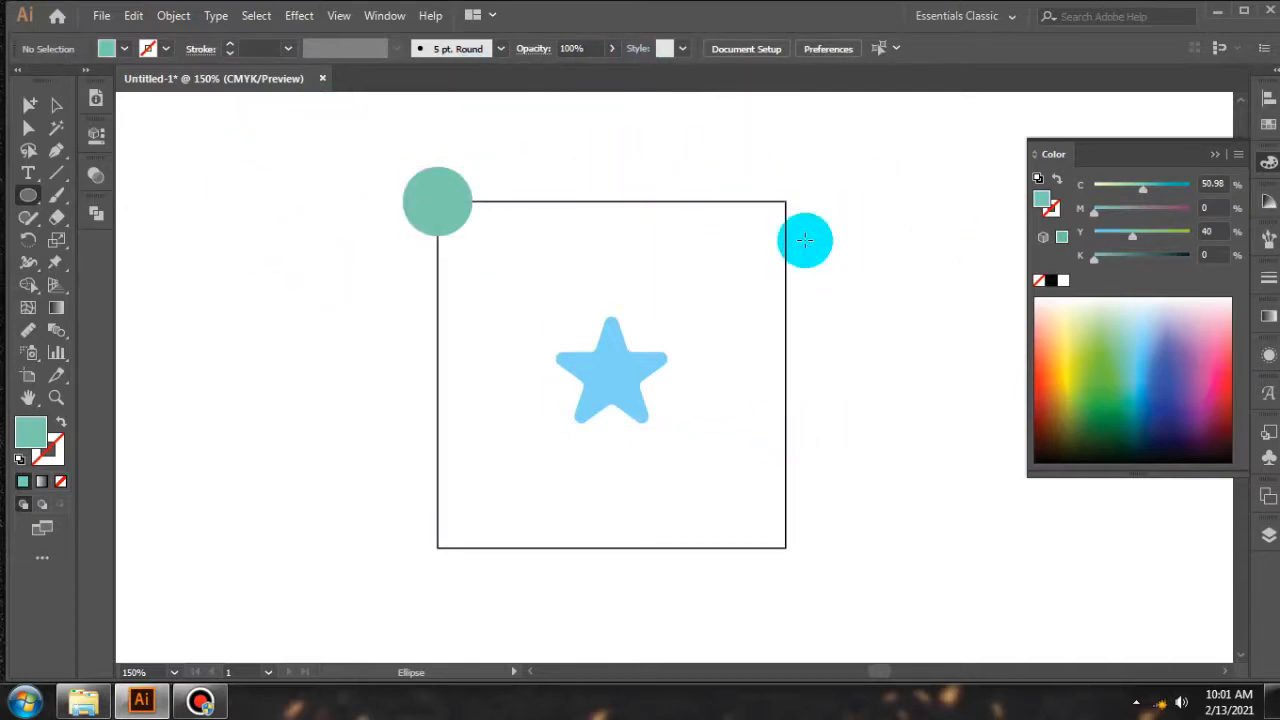
ctrl+click(440, 196)
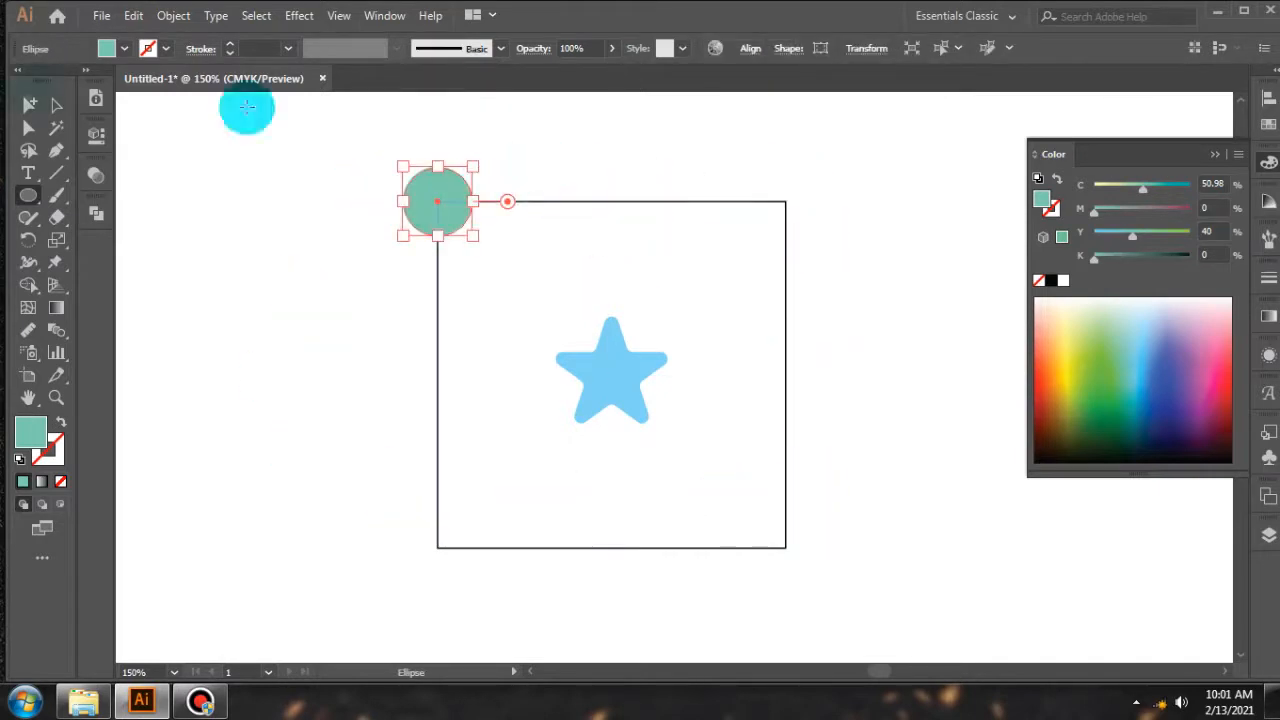
click(54, 104)
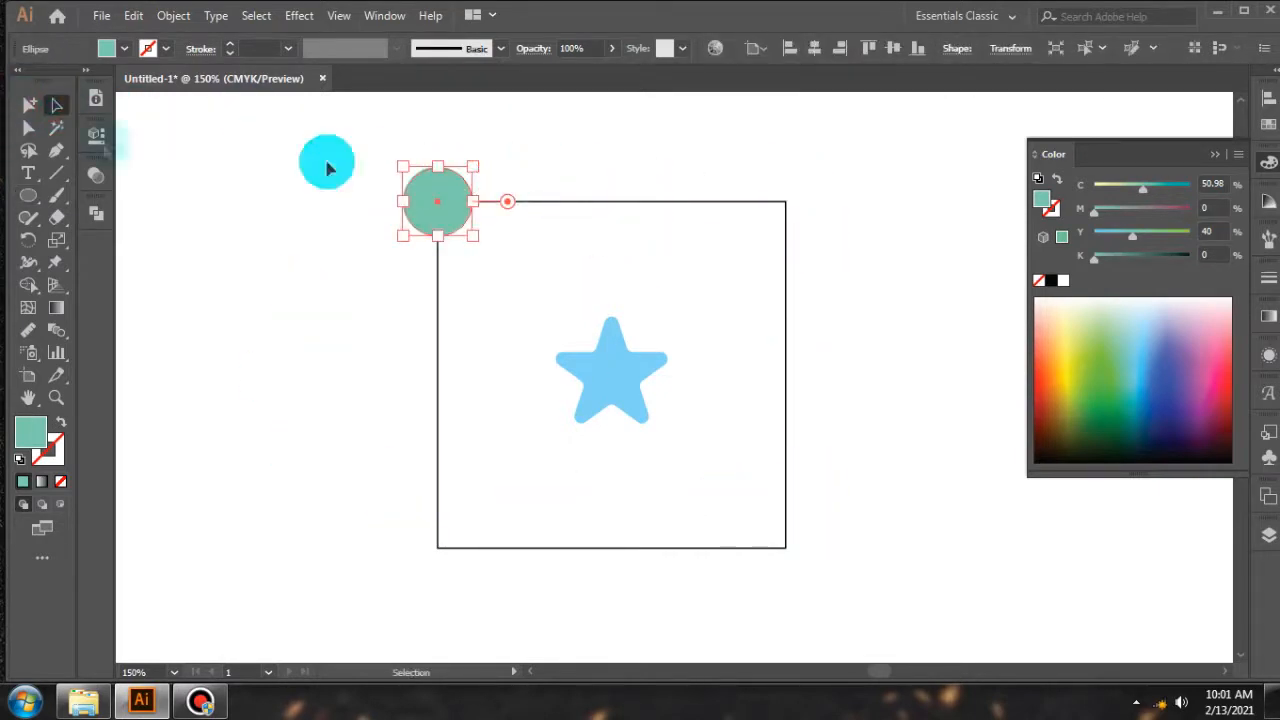
right_click(501, 200)
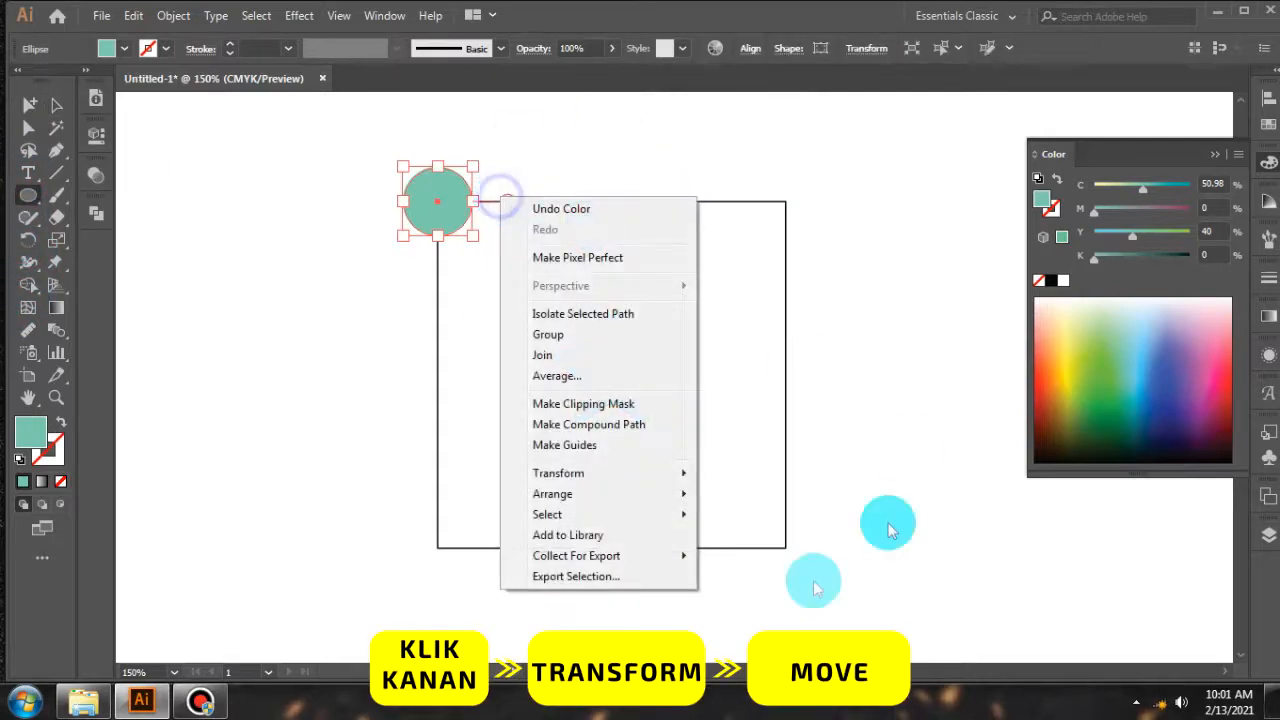
mouse_move(596, 473)
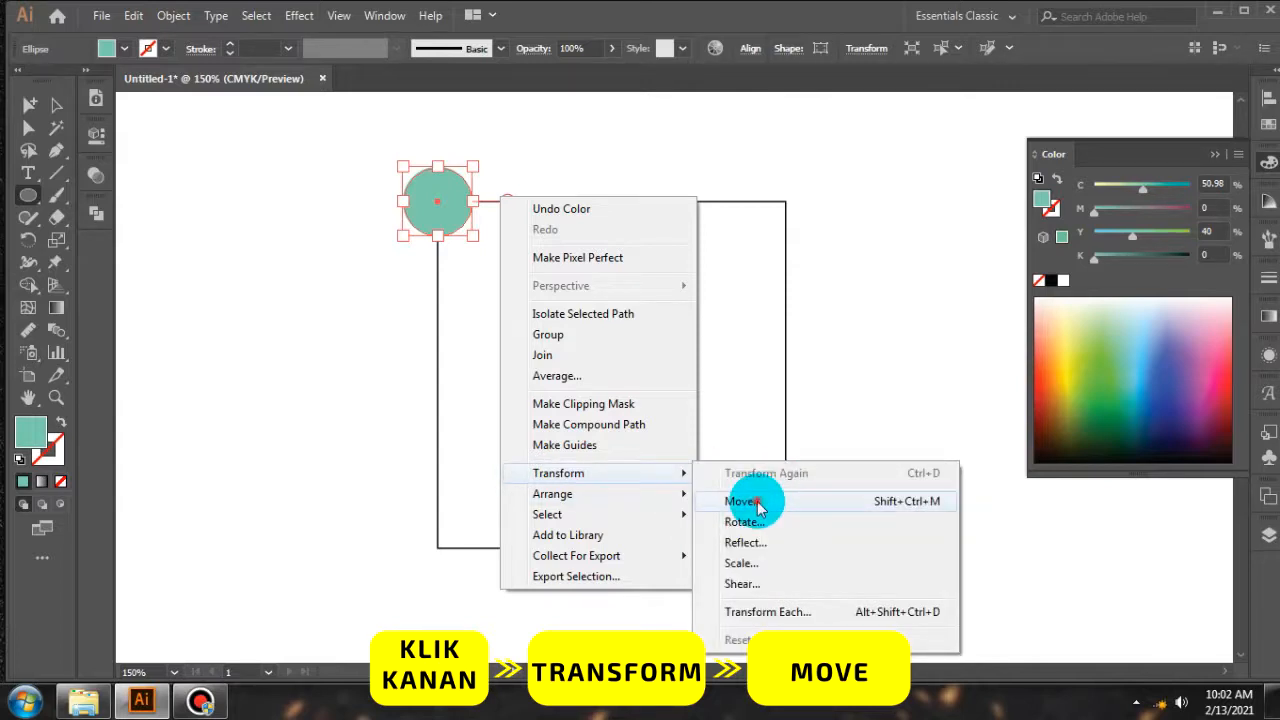
click(745, 501)
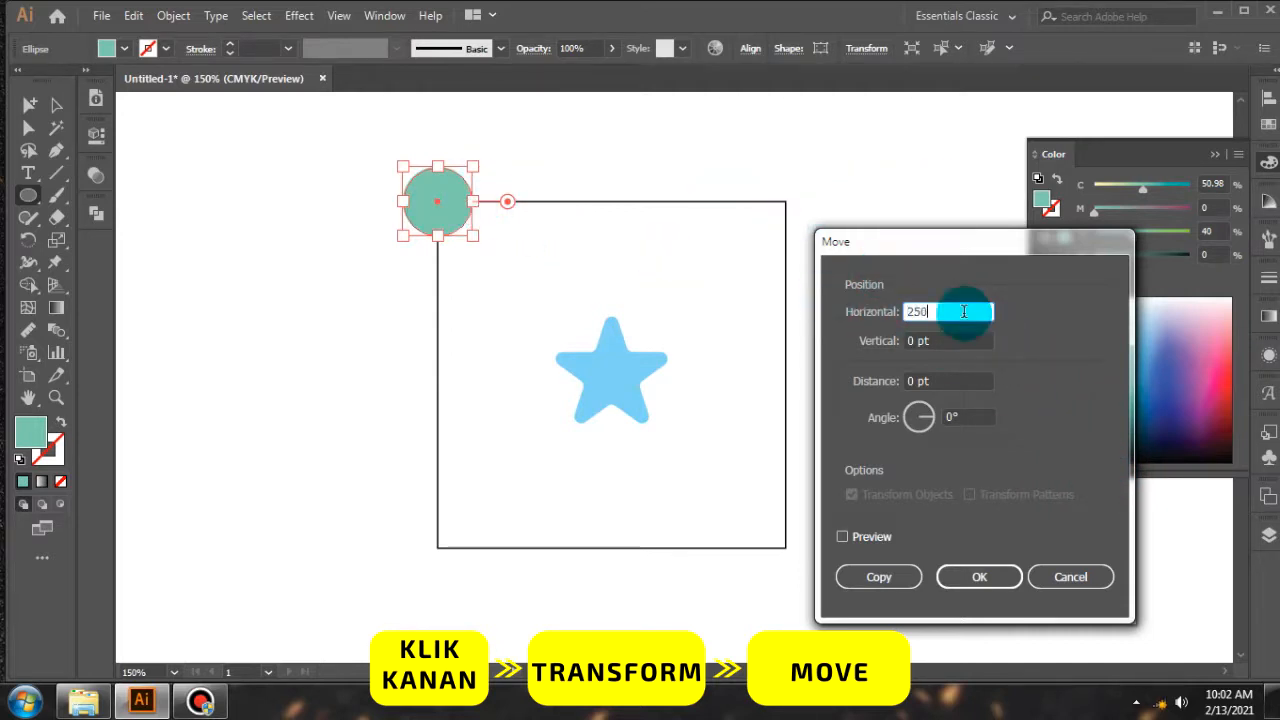
click(845, 537)
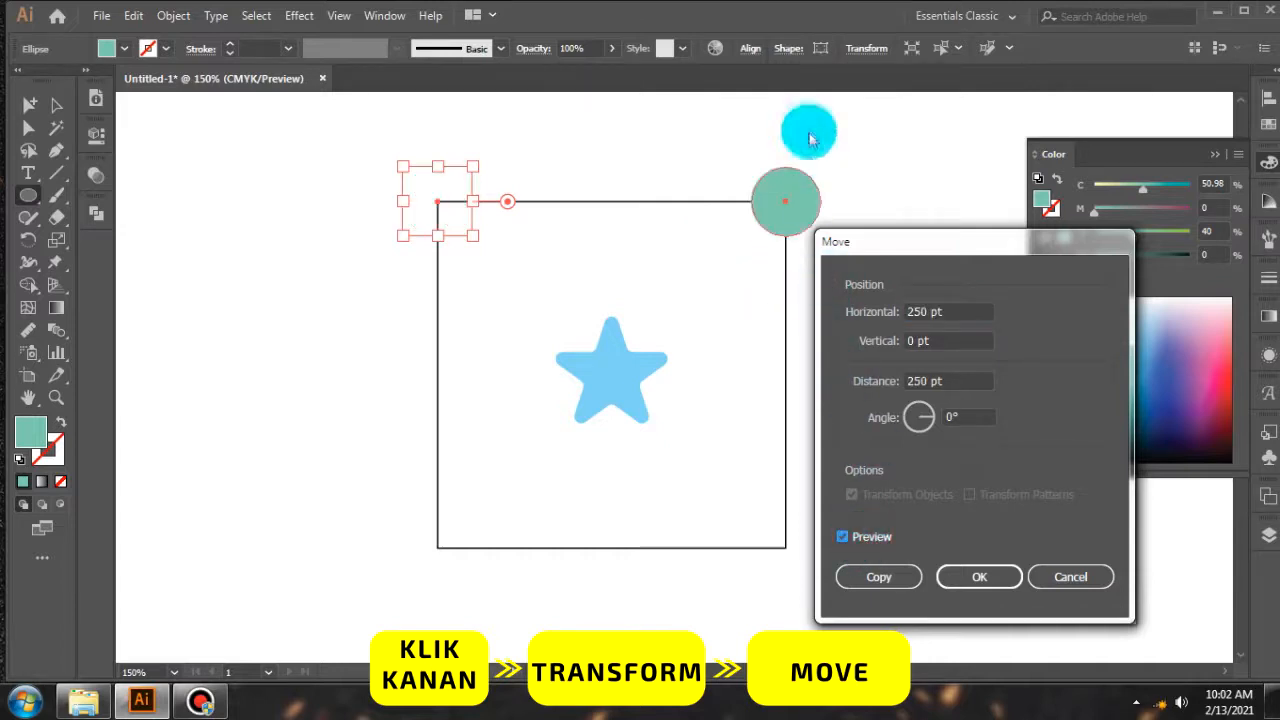
click(880, 580)
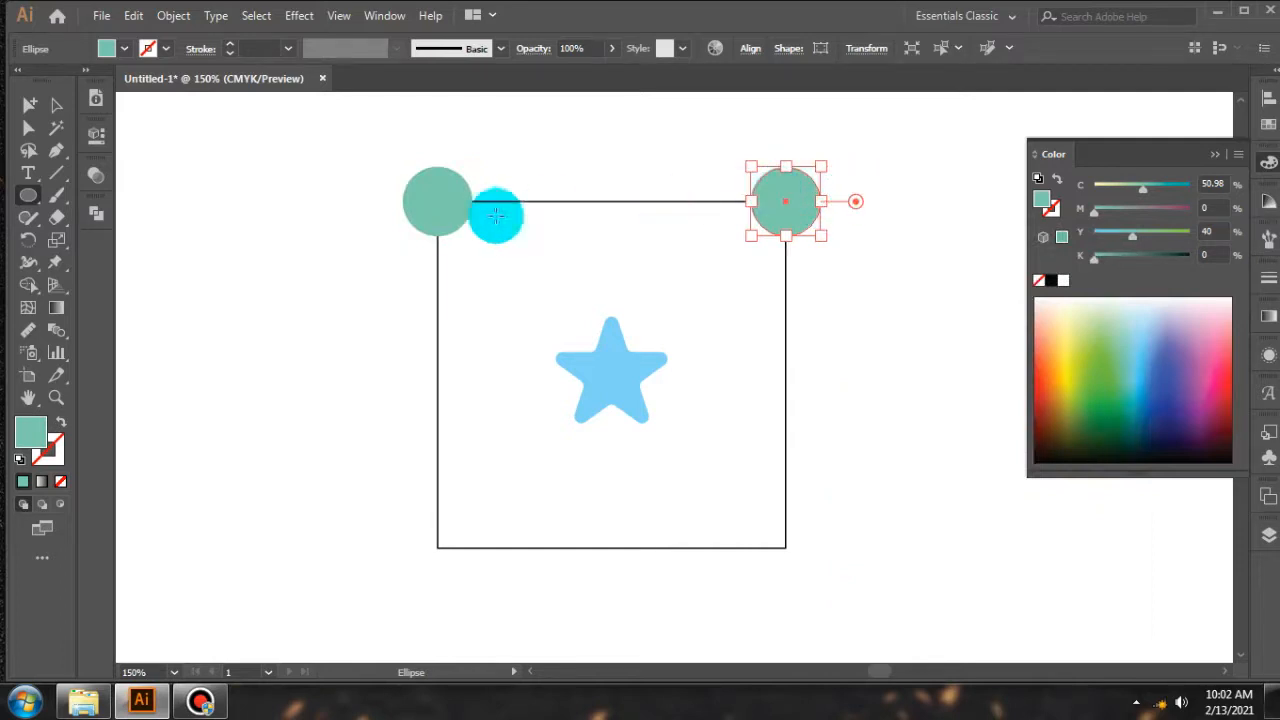
Copy both upper circles to the guide square's lower corners using Move with 0 pt horizontal and 250 pt vertical
shift+click(436, 201)
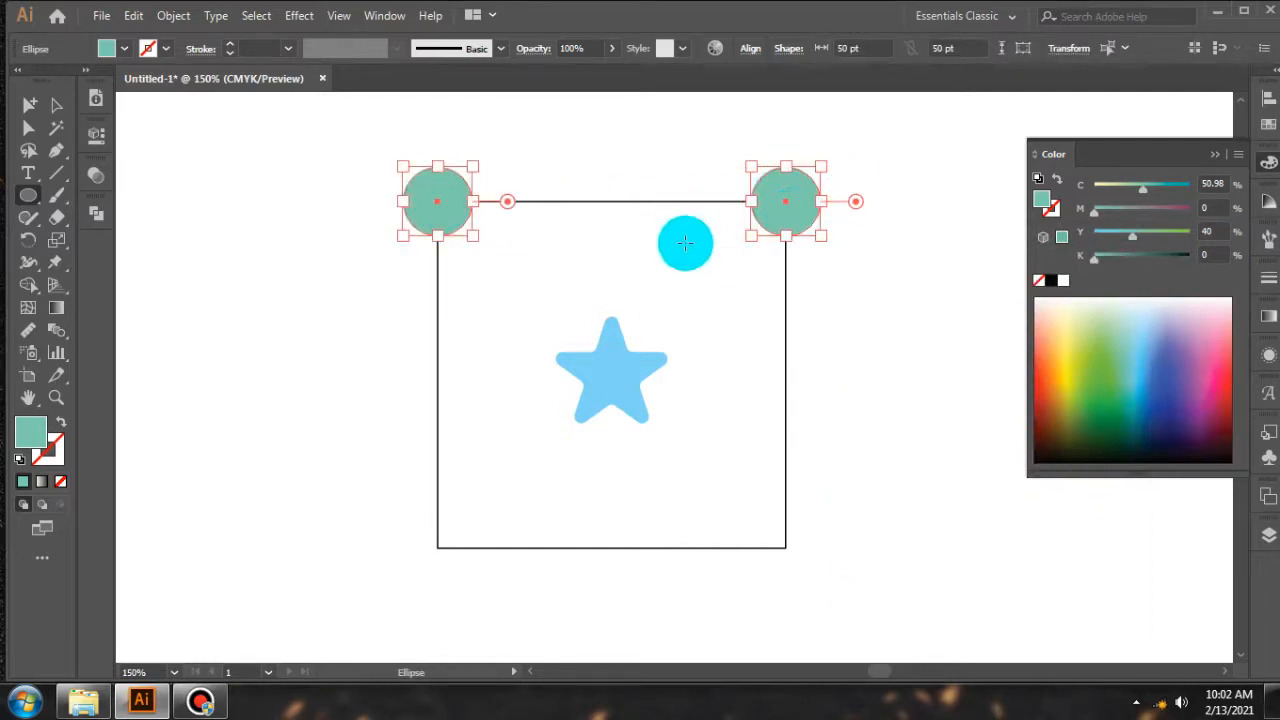
click(589, 158)
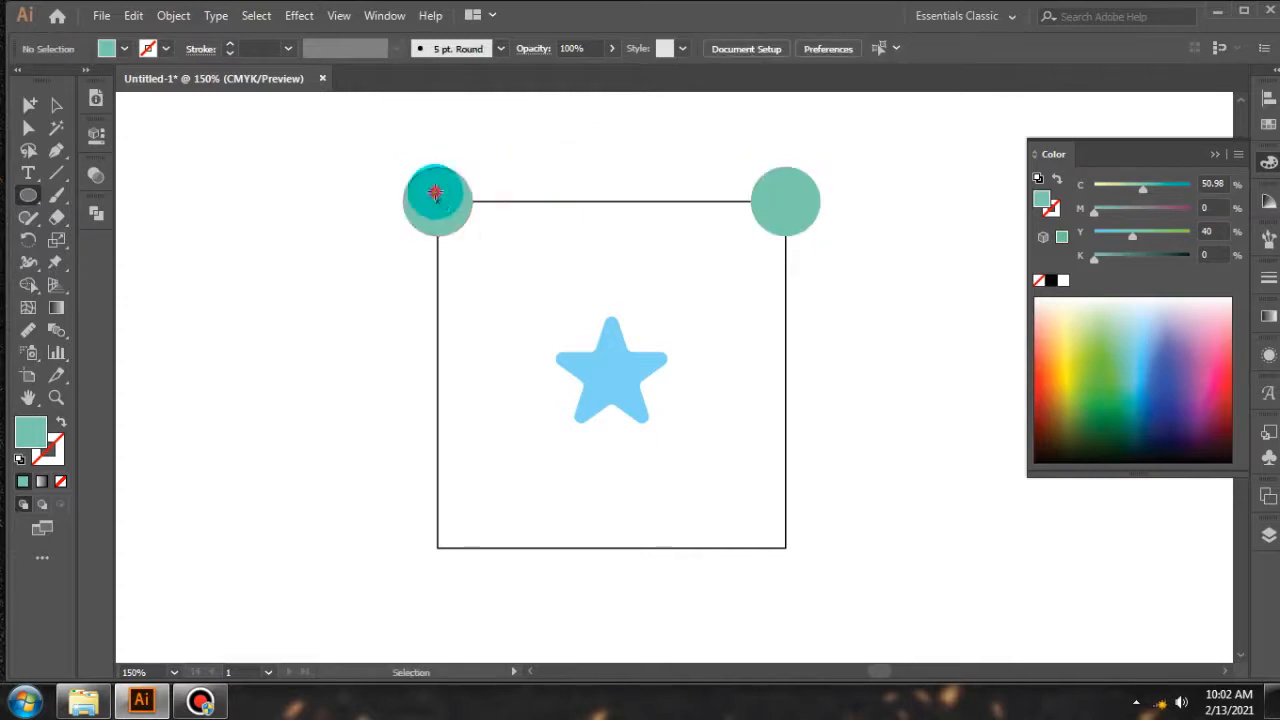
click(435, 193)
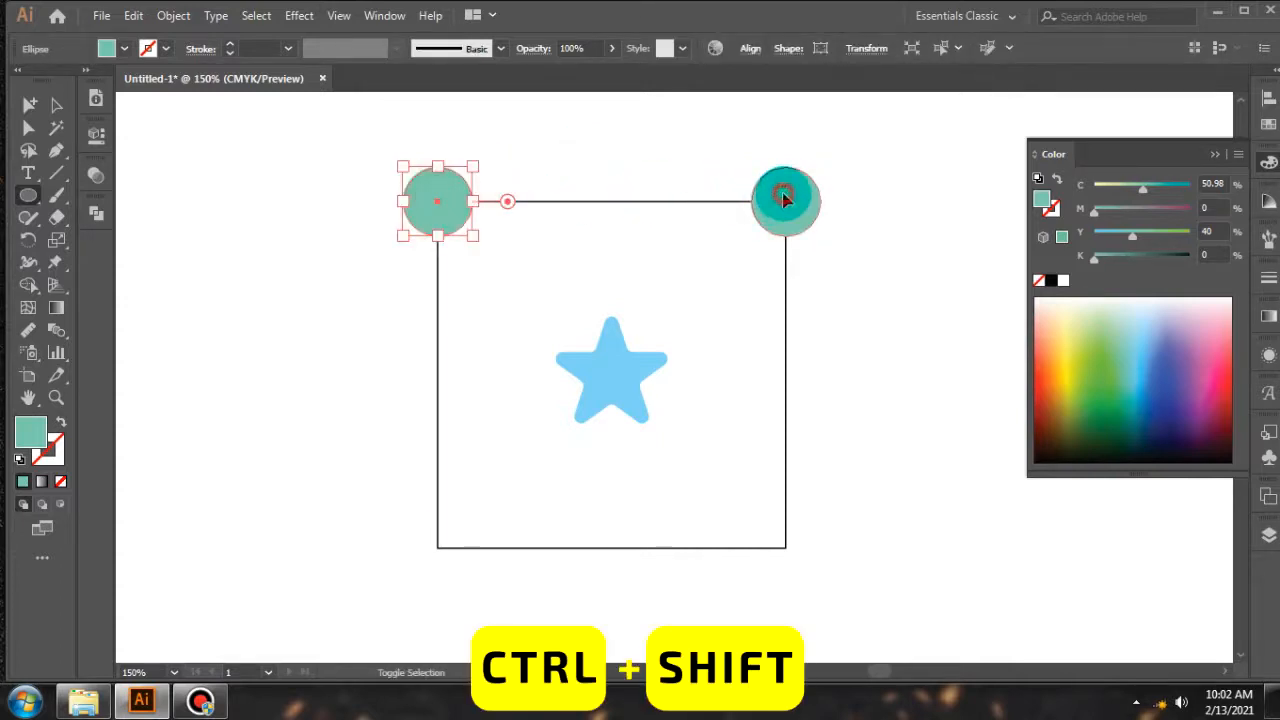
ctrl+shift+click(785, 200)
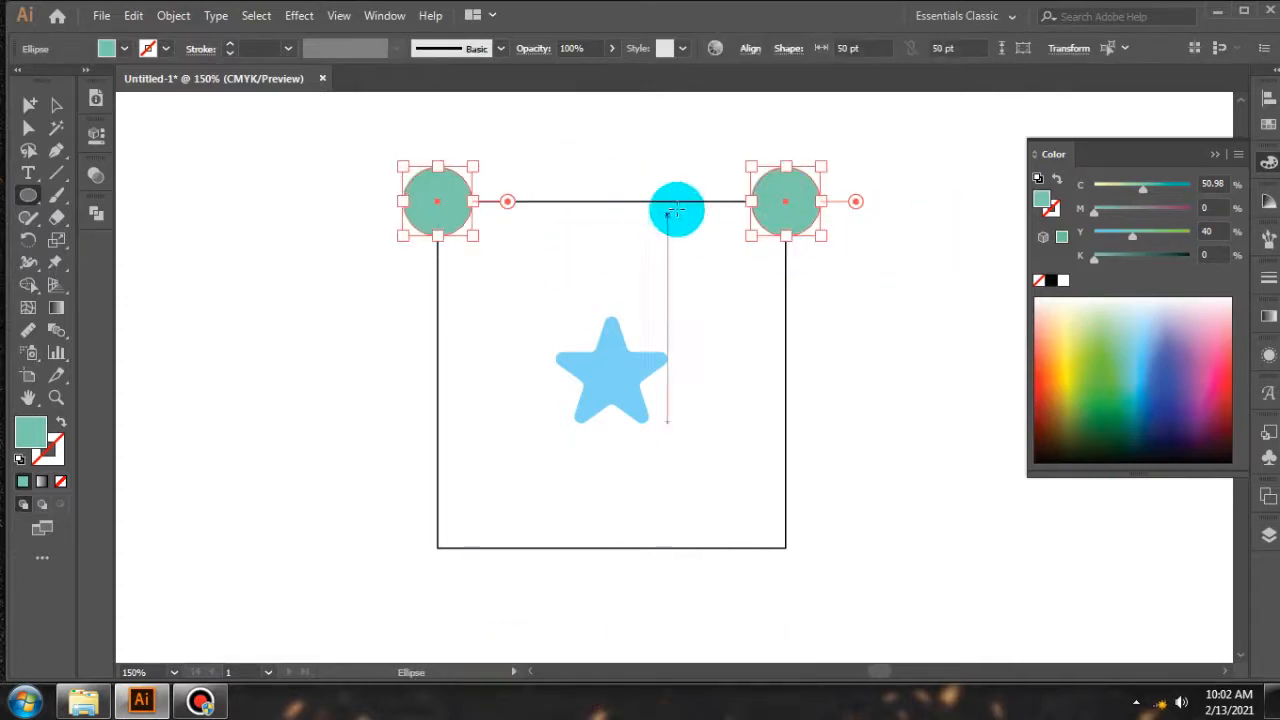
right_click(678, 205)
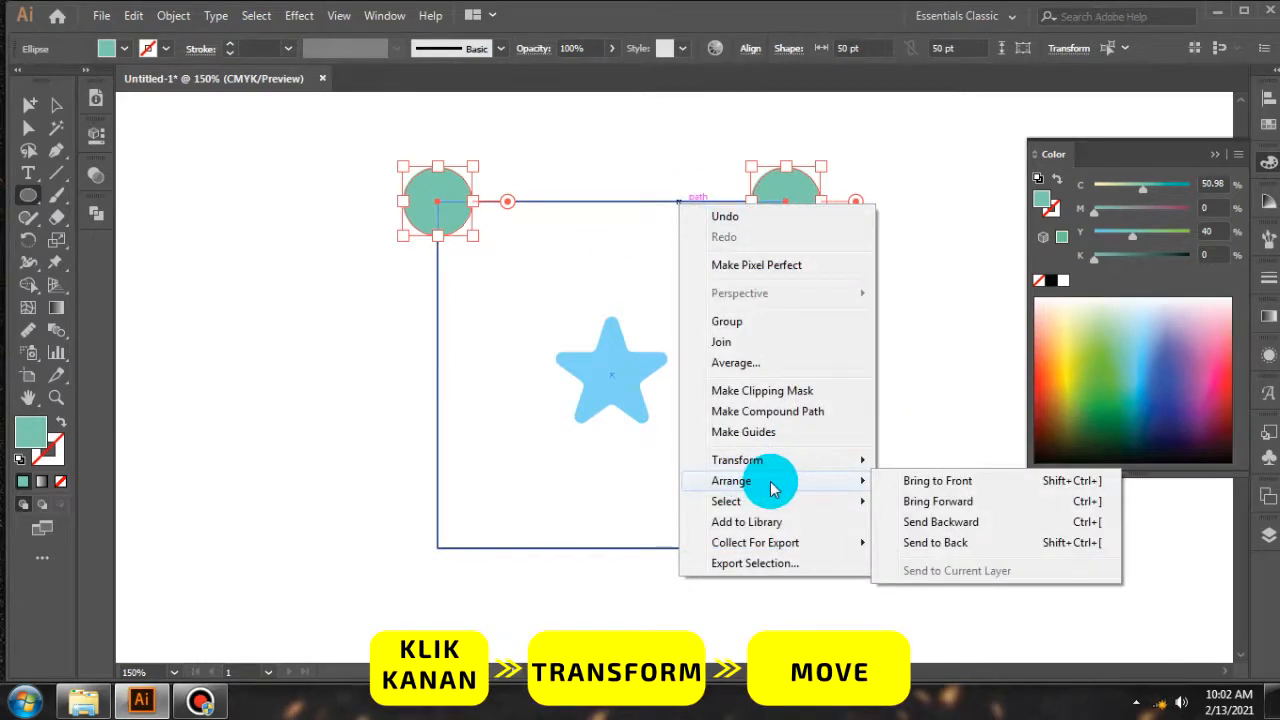
mouse_move(806, 462)
click(915, 487)
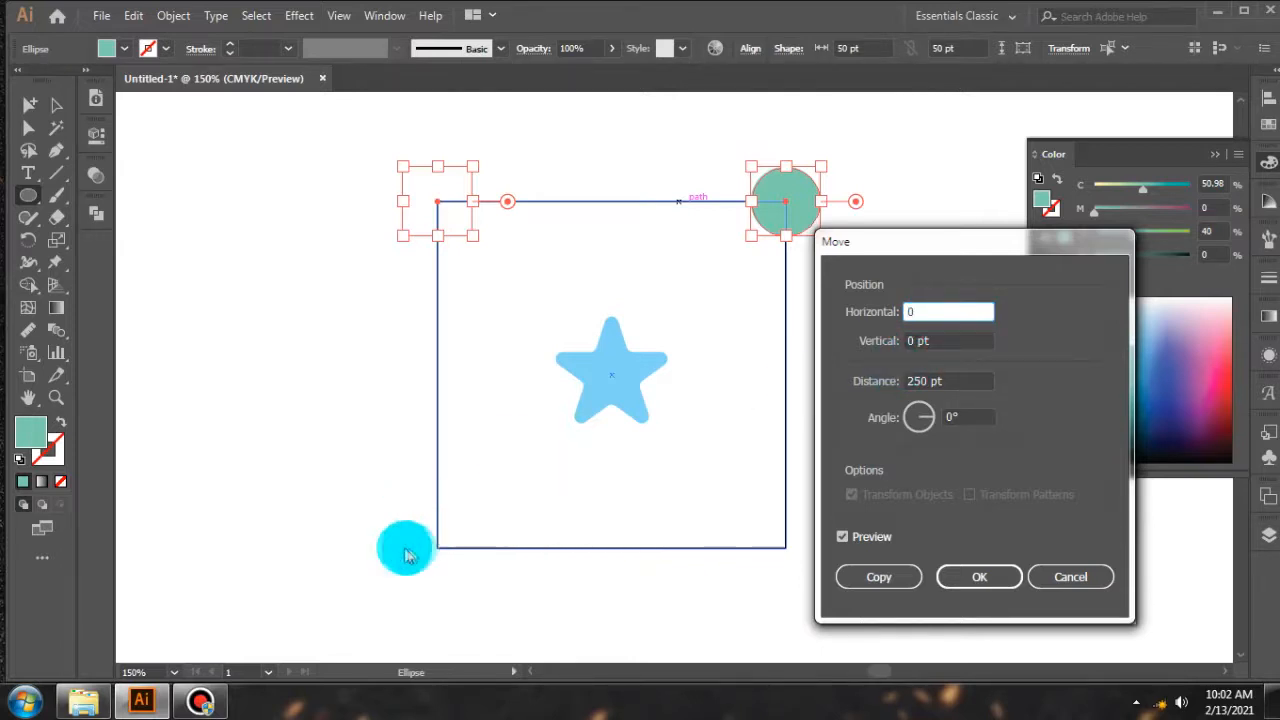
click(940, 342)
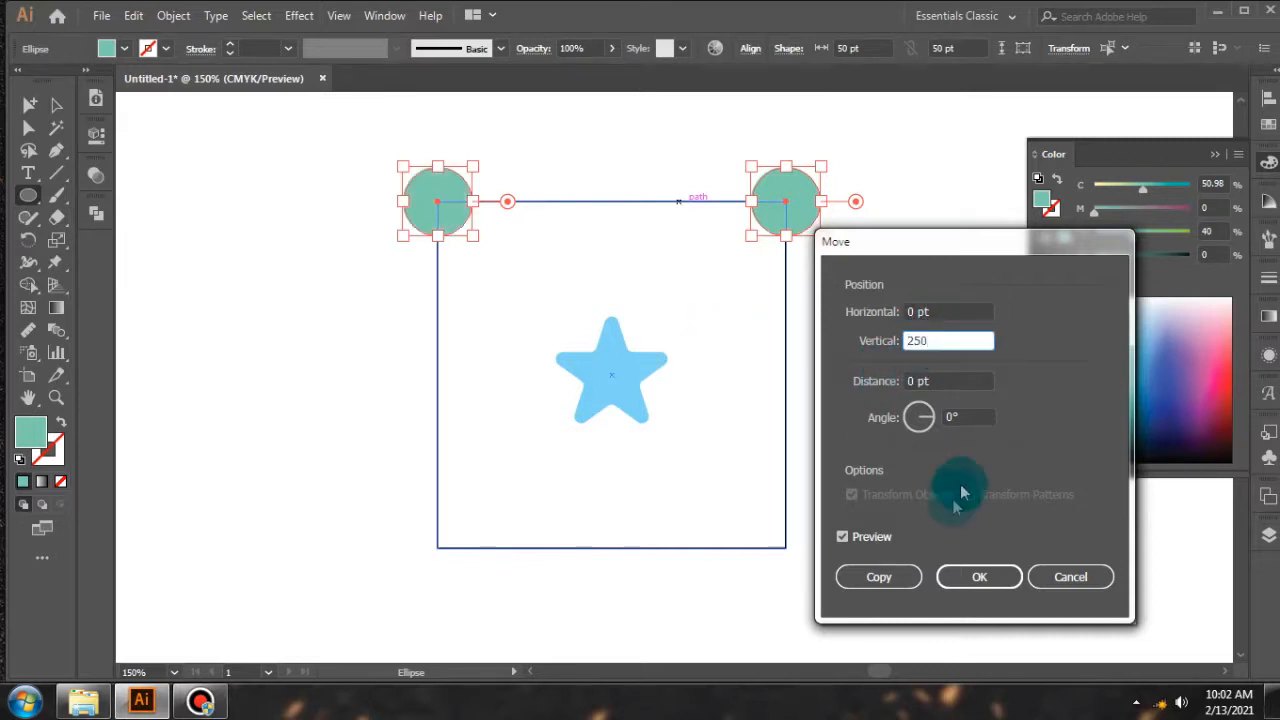
click(857, 537)
click(889, 580)
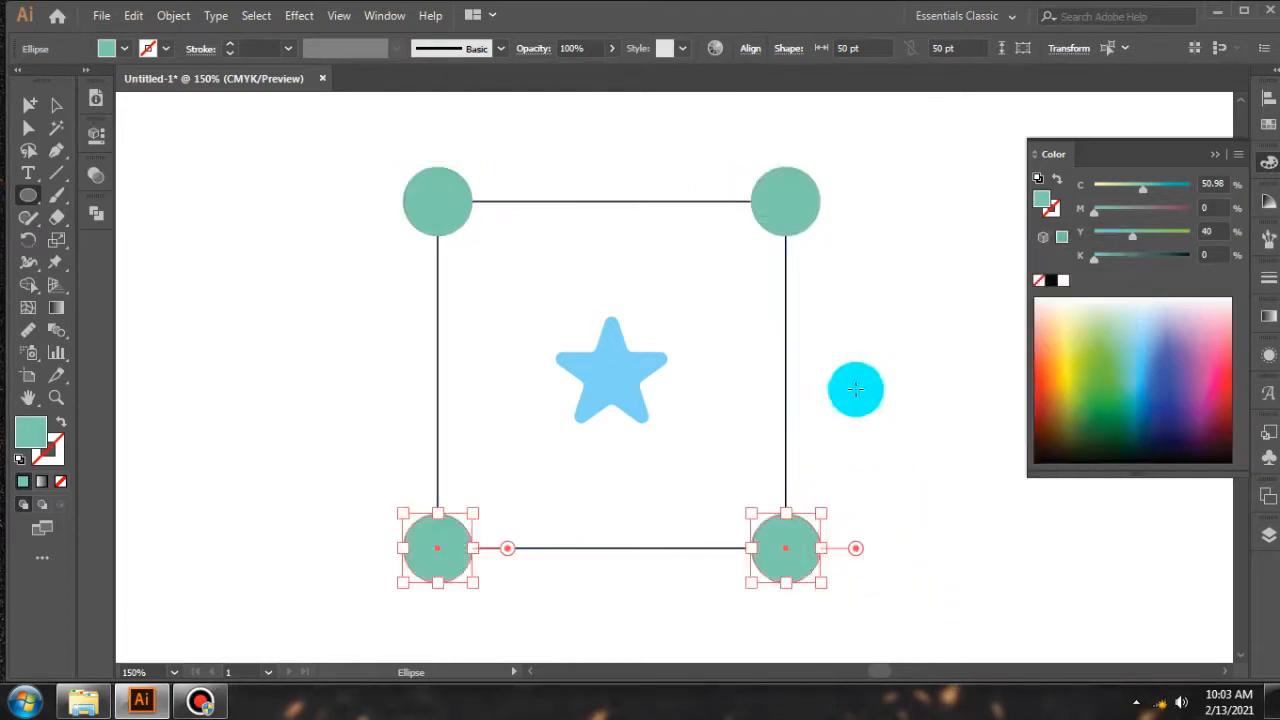
ctrl+click(861, 371)
Draw a small closed triangle centered above the star, inside the guide square, with the Pen tool
scroll(595, 305, down, 1)
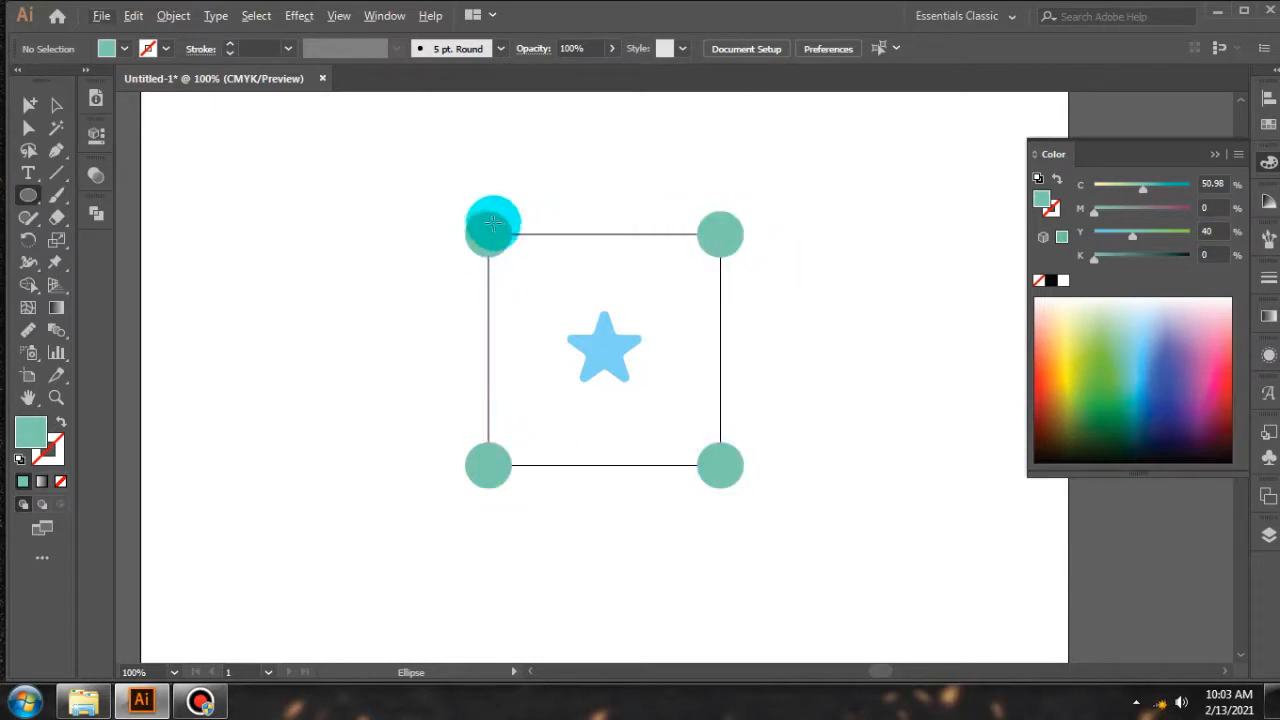
scroll(535, 366, up, 1)
drag(732, 349, 27, 188)
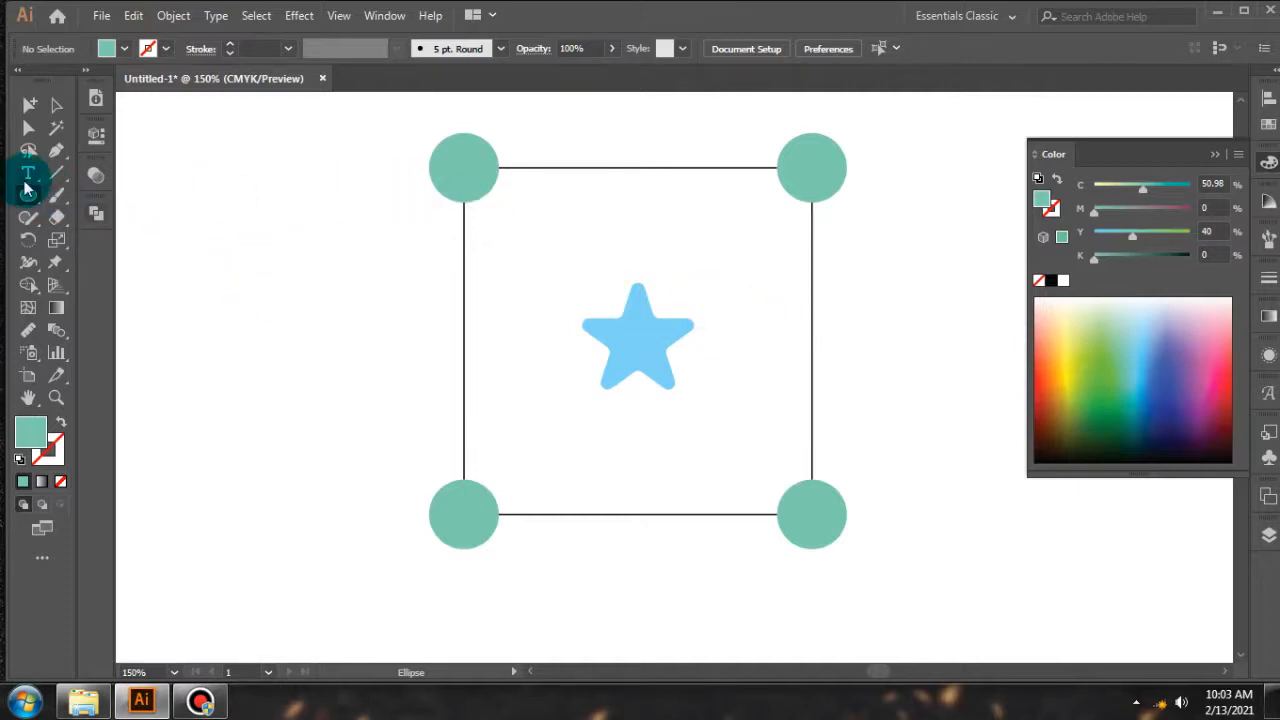
click(30, 198)
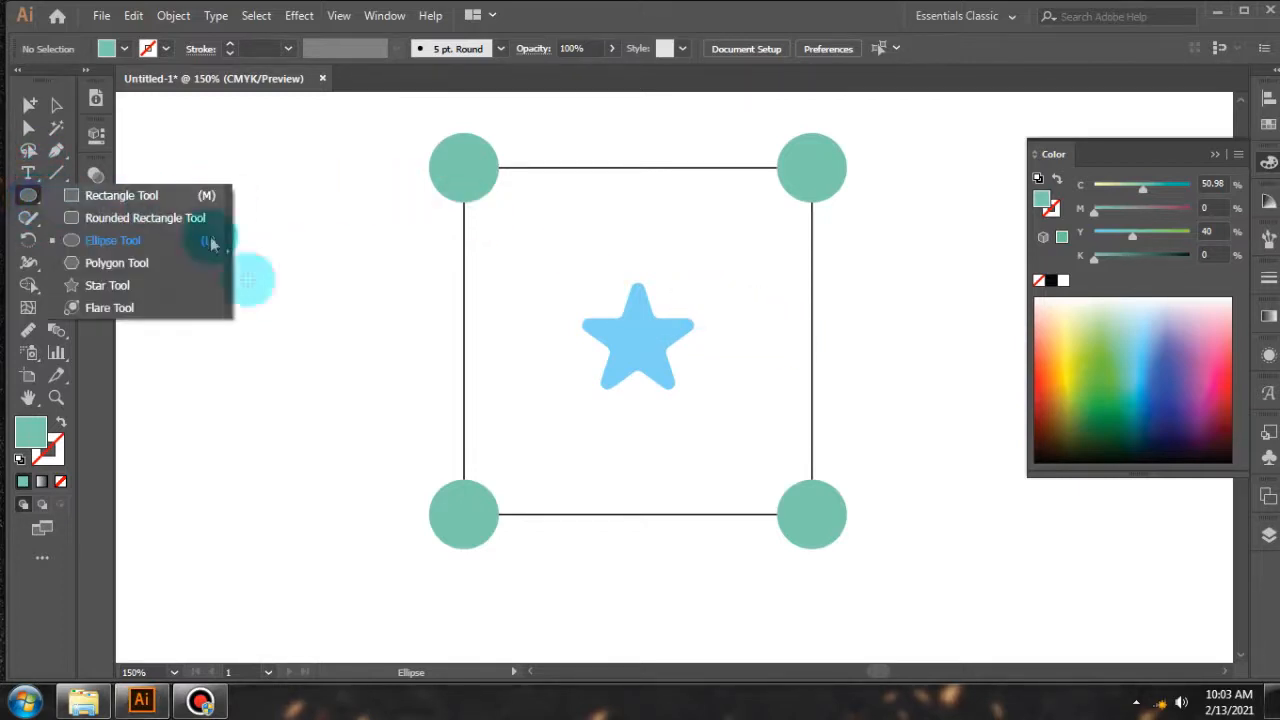
click(118, 263)
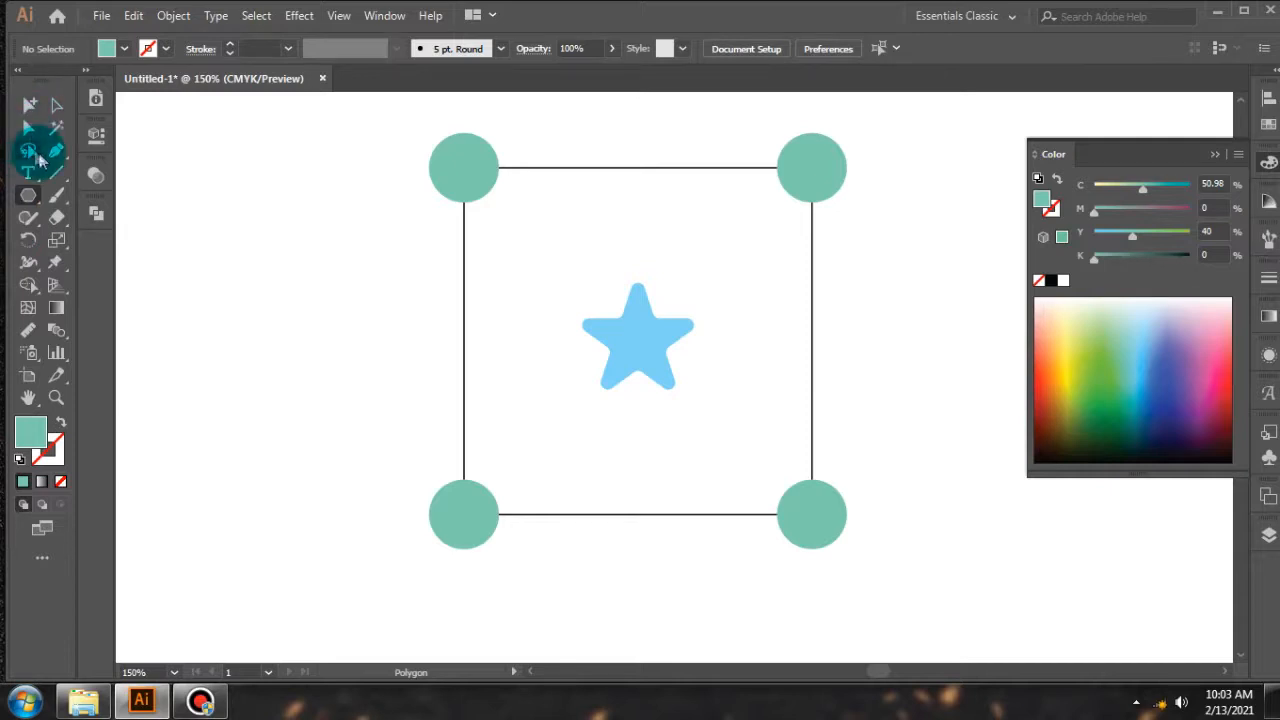
click(56, 150)
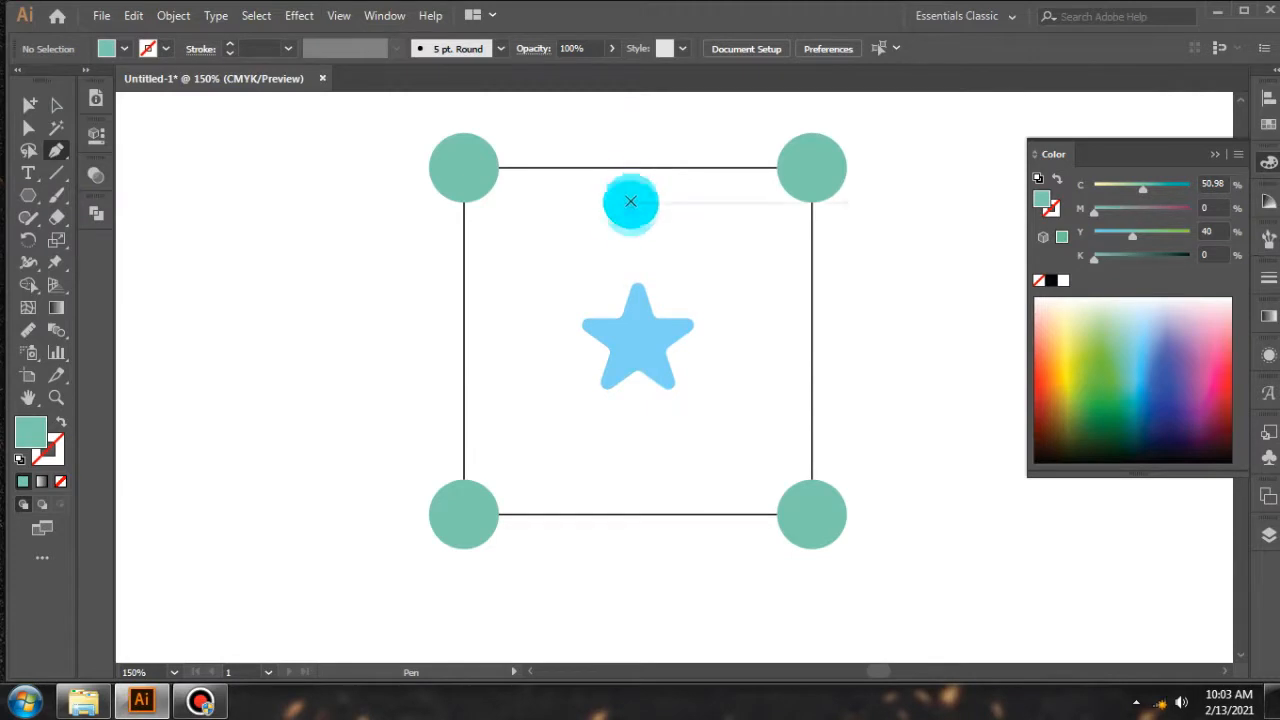
drag(603, 232, 623, 203)
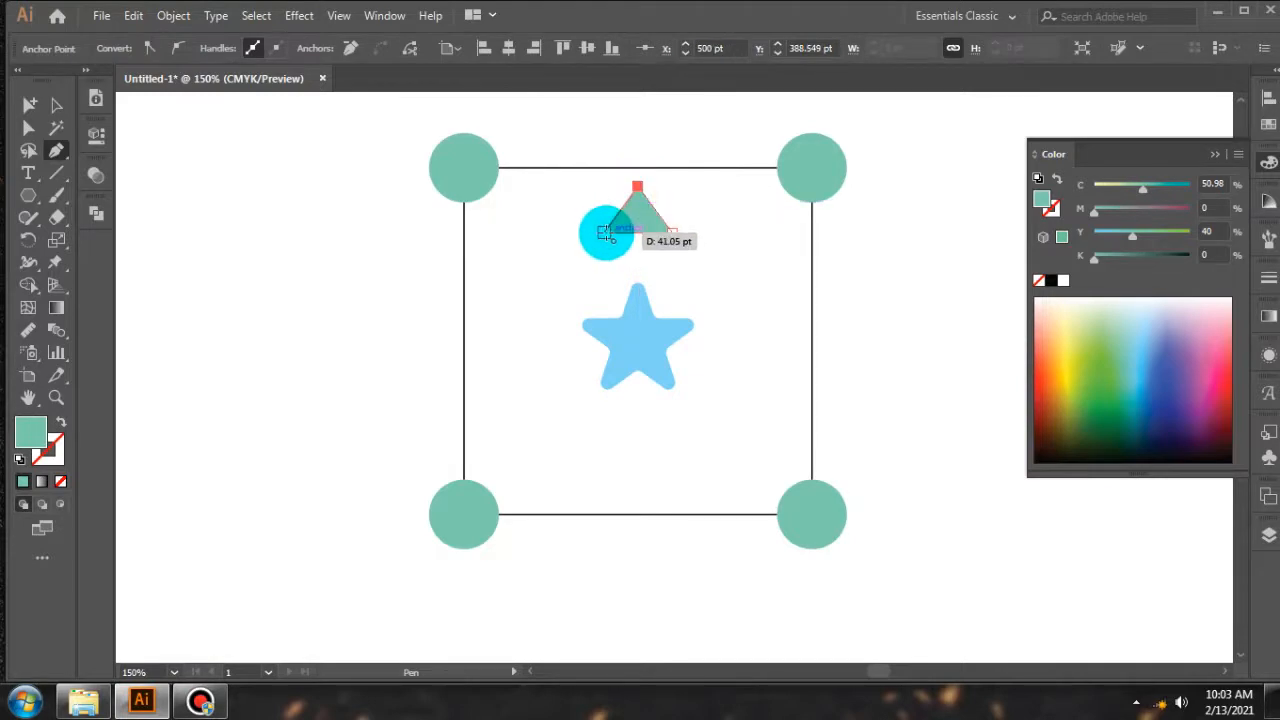
click(605, 232)
ctrl+click(733, 279)
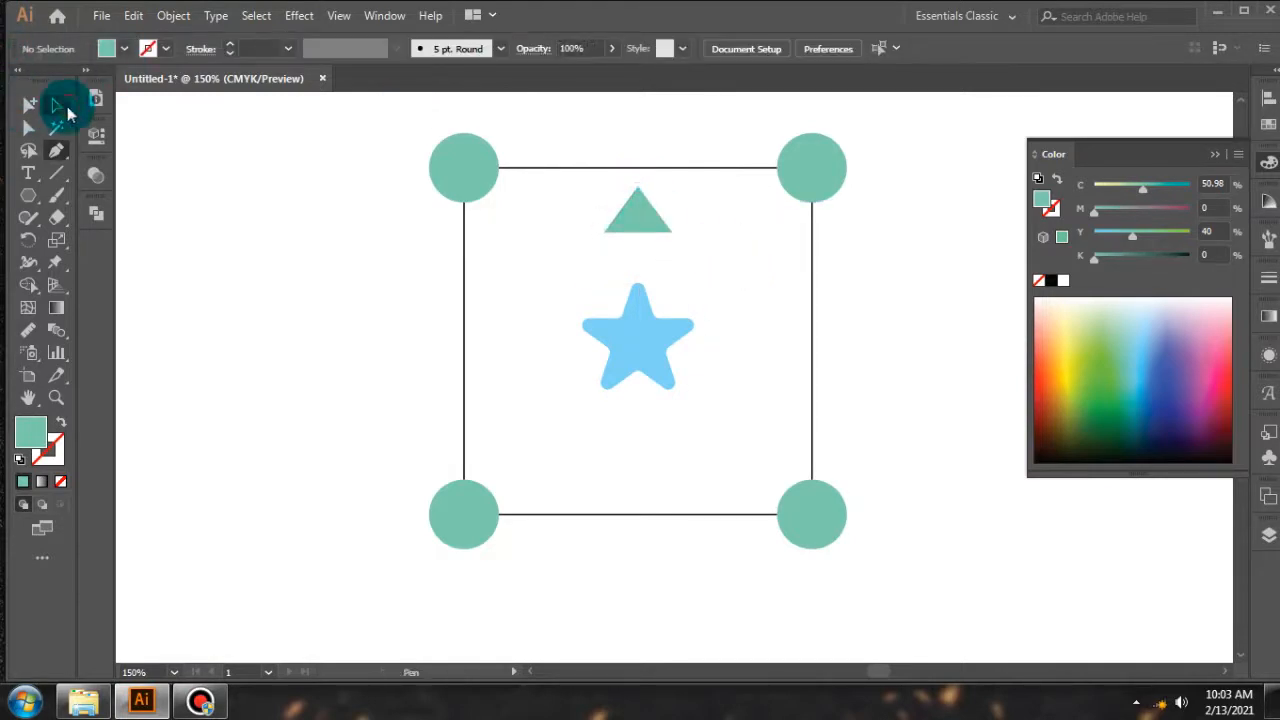
Enlarge the triangle proportionally and move it onto the middle of the guide square's upper edge
click(66, 108)
click(651, 211)
drag(671, 187, 699, 167)
drag(656, 218, 652, 193)
drag(698, 144, 670, 184)
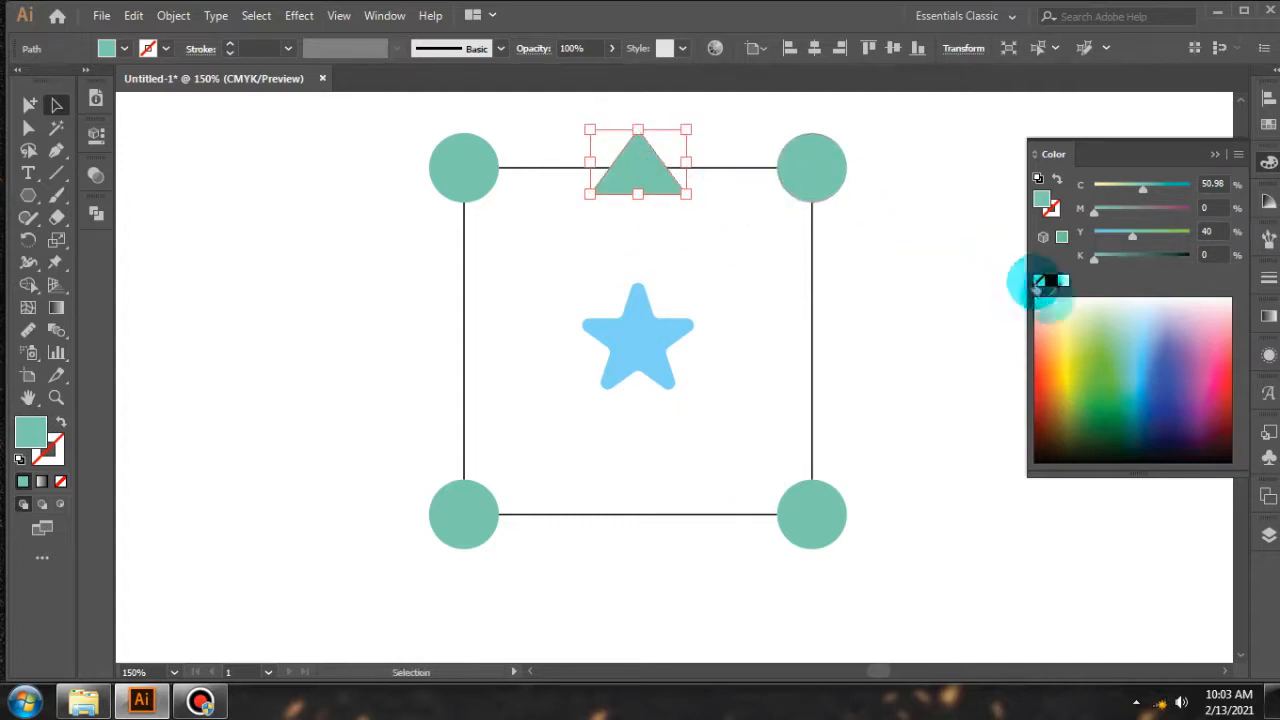
Fill the triangle with yellow-orange (C 0, M 22.35, Y 99.22, K 0)
click(1060, 371)
key(a)
click(907, 292)
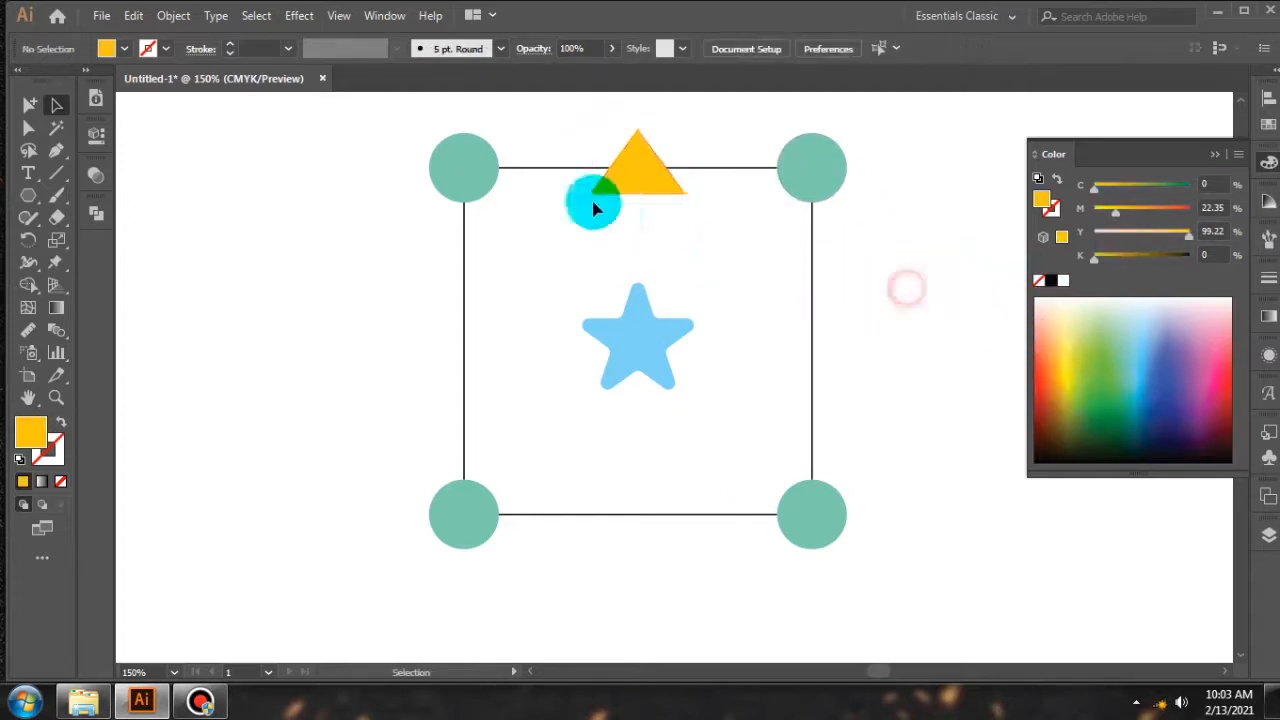
scroll(595, 204, down, 2)
scroll(620, 203, up, 2)
click(618, 197)
click(823, 289)
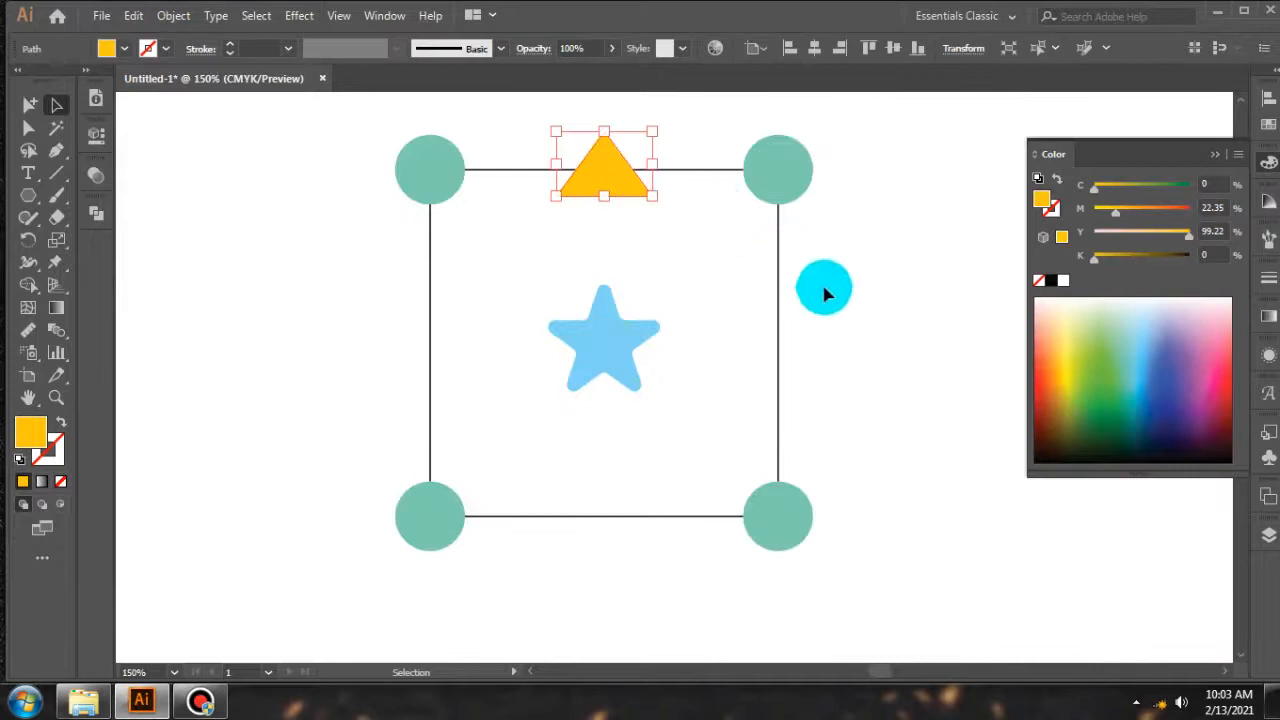
click(618, 180)
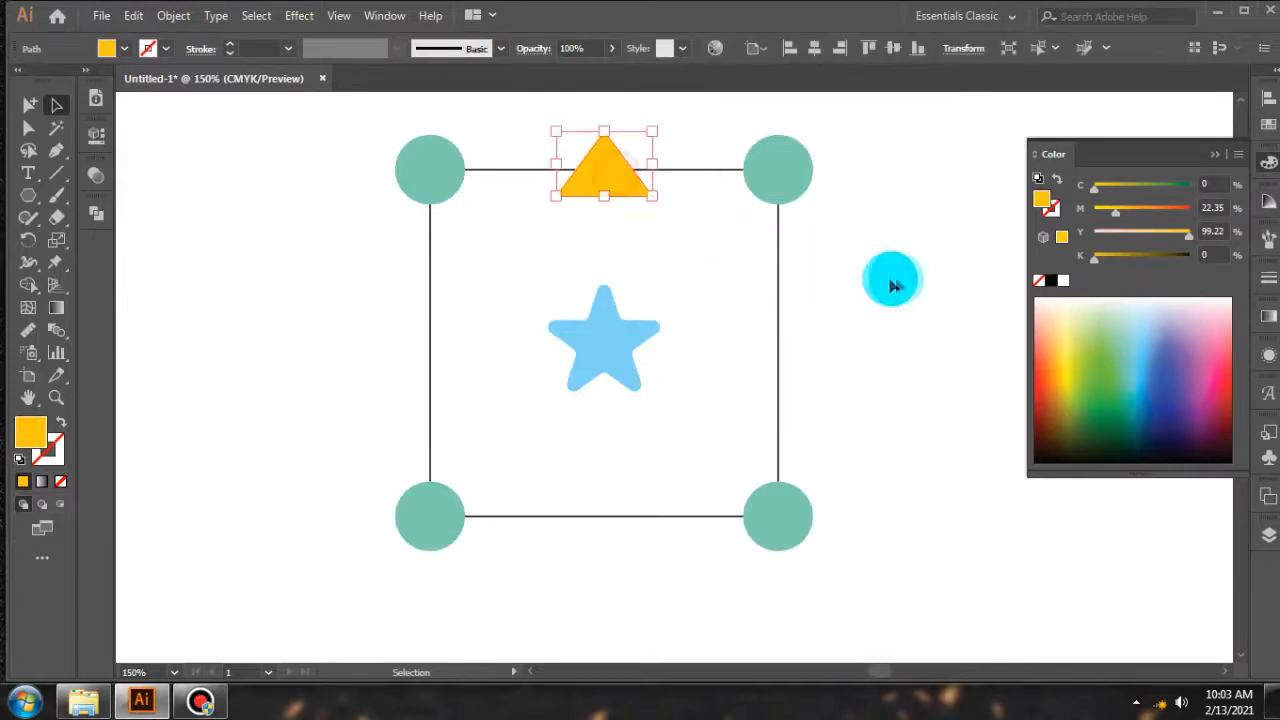
scroll(596, 172, up, 1)
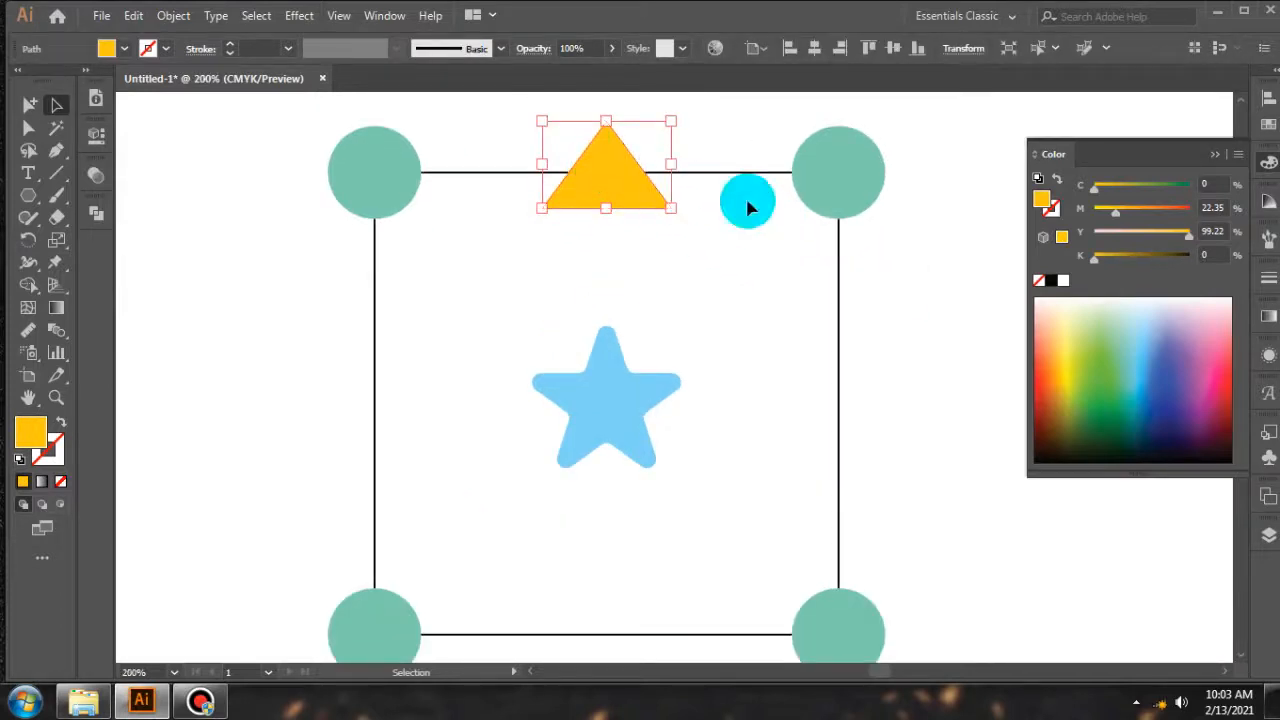
scroll(483, 185, down, 1)
click(866, 251)
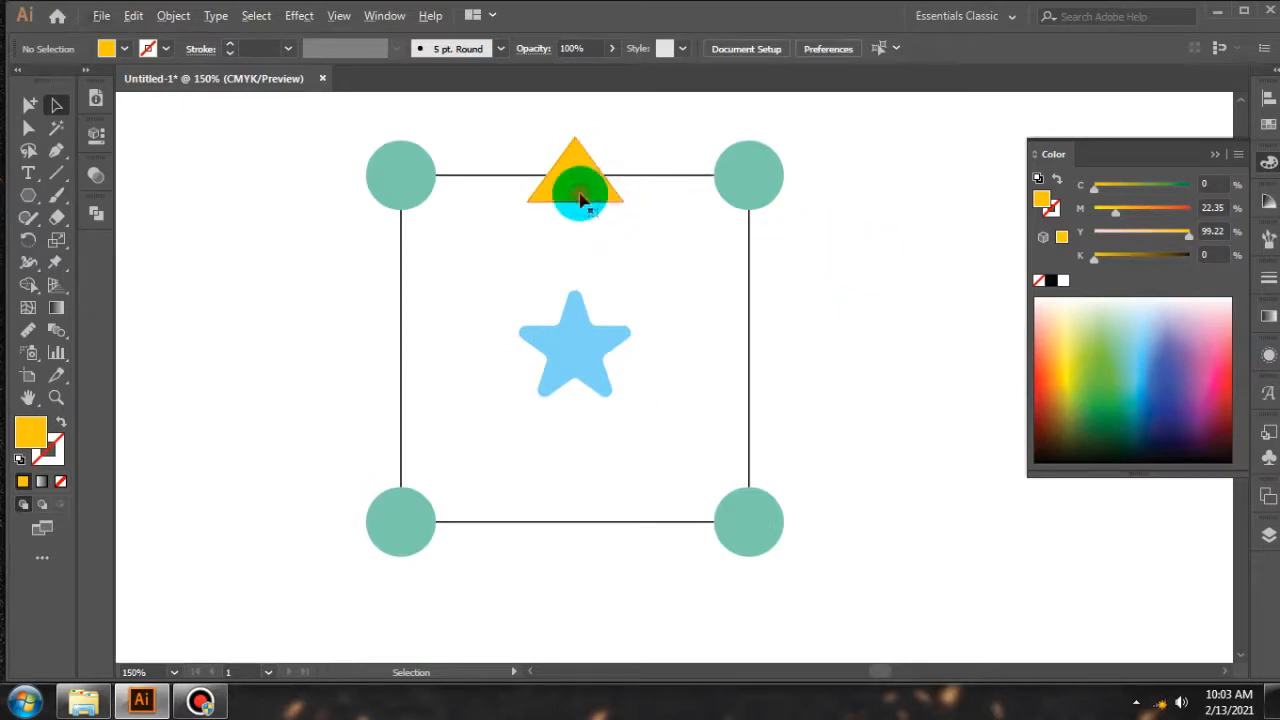
click(583, 200)
click(871, 263)
click(1266, 162)
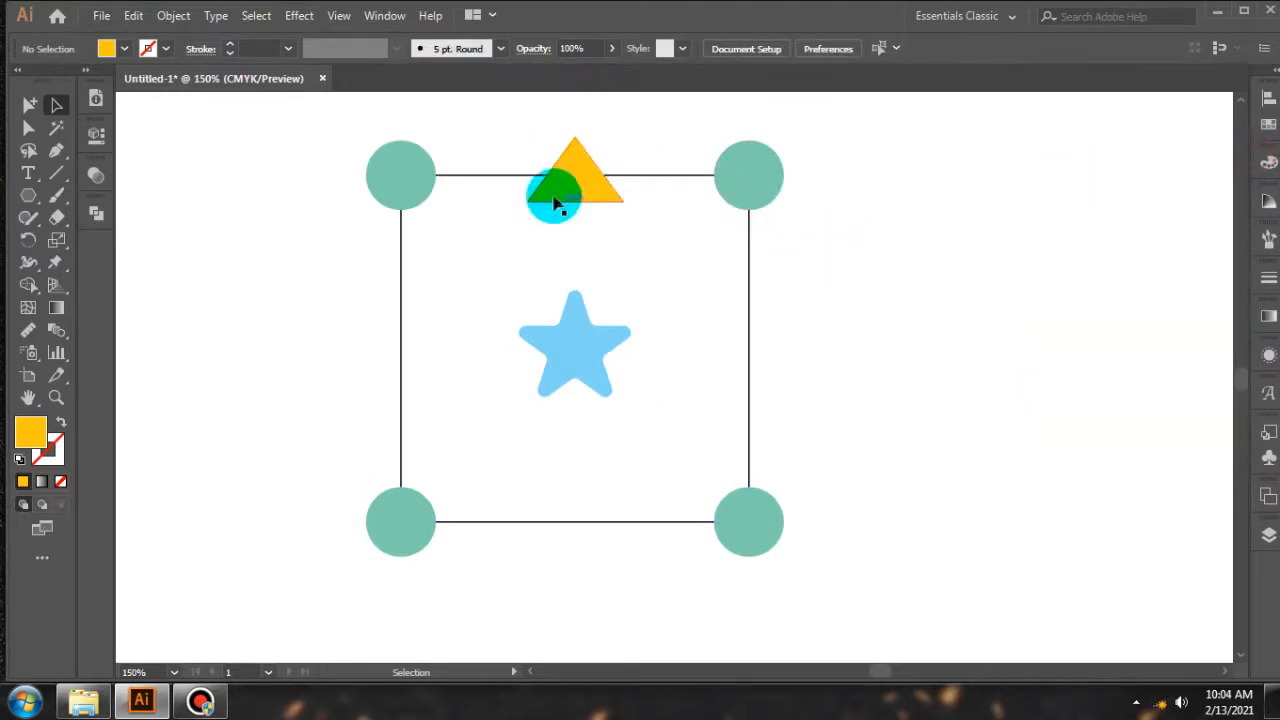
Round all three corners of the yellow-orange triangle to a radius of about 7.27 pt
click(557, 200)
click(1034, 291)
click(563, 180)
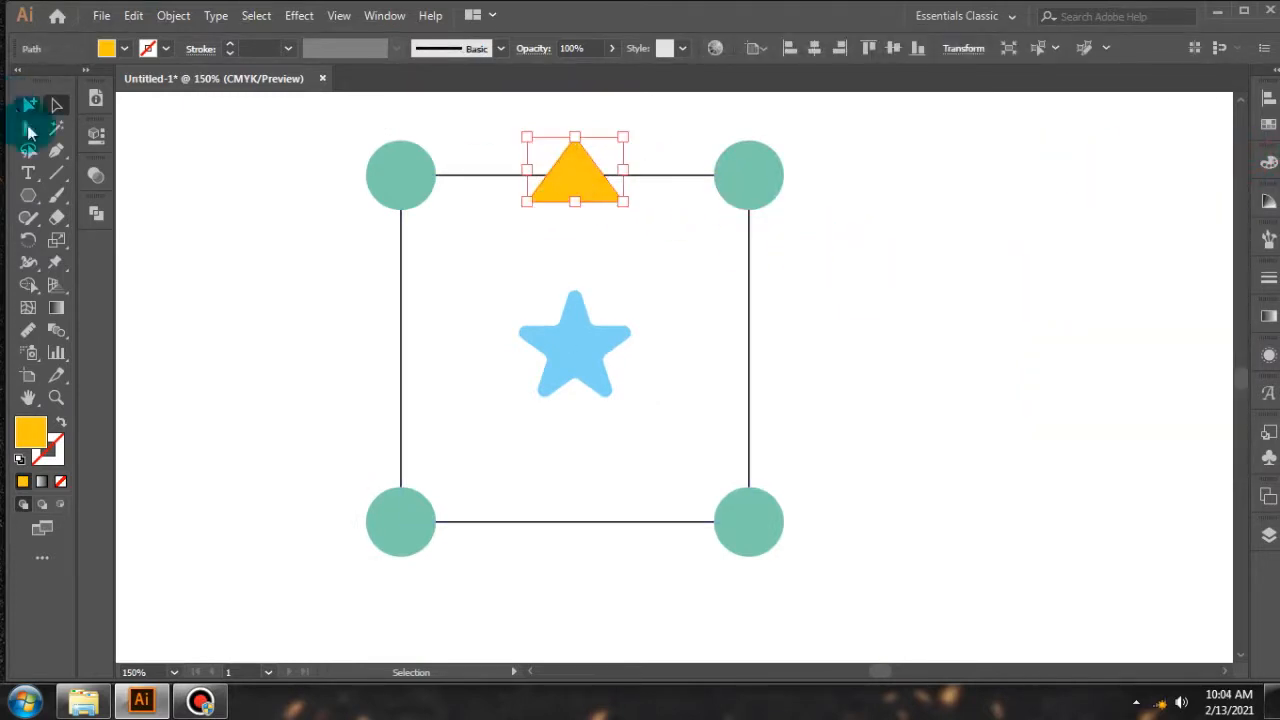
click(31, 128)
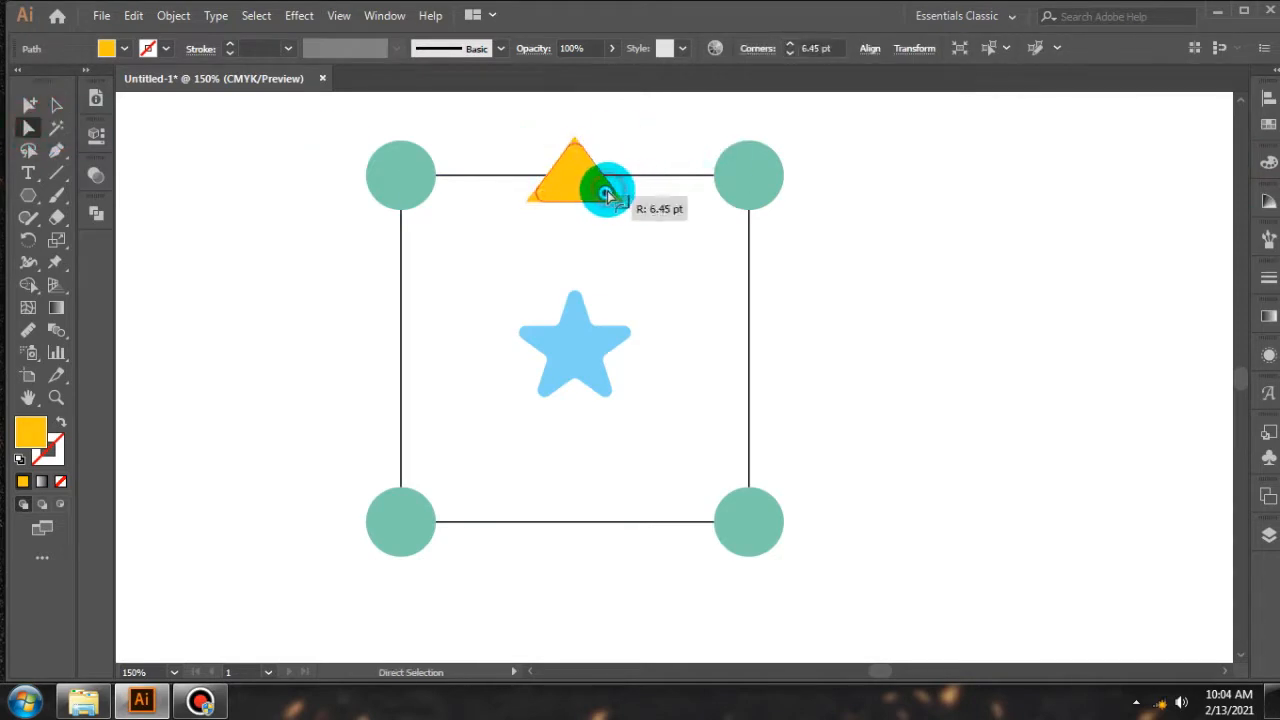
drag(604, 191, 604, 191)
click(845, 217)
Copy the rounded triangle to the guide square's lower edge using Move with 0 pt horizontal and 250 pt vertical
click(583, 189)
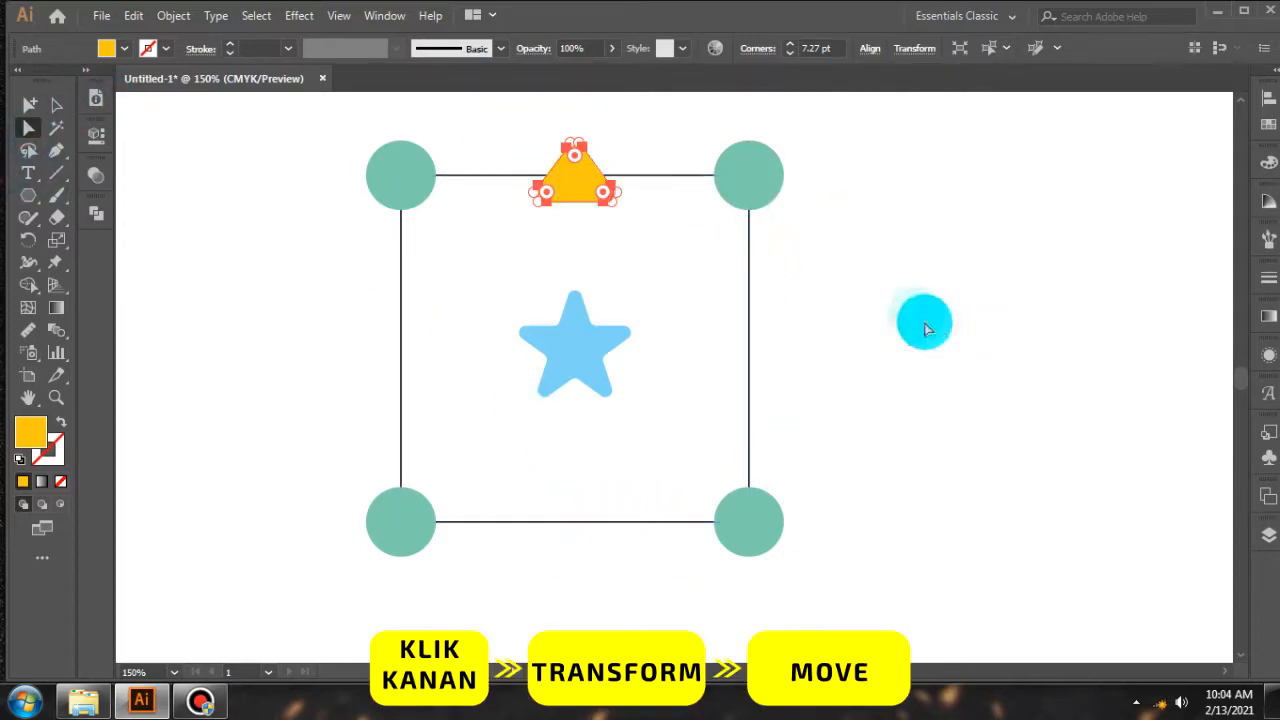
right_click(913, 292)
mouse_move(1000, 566)
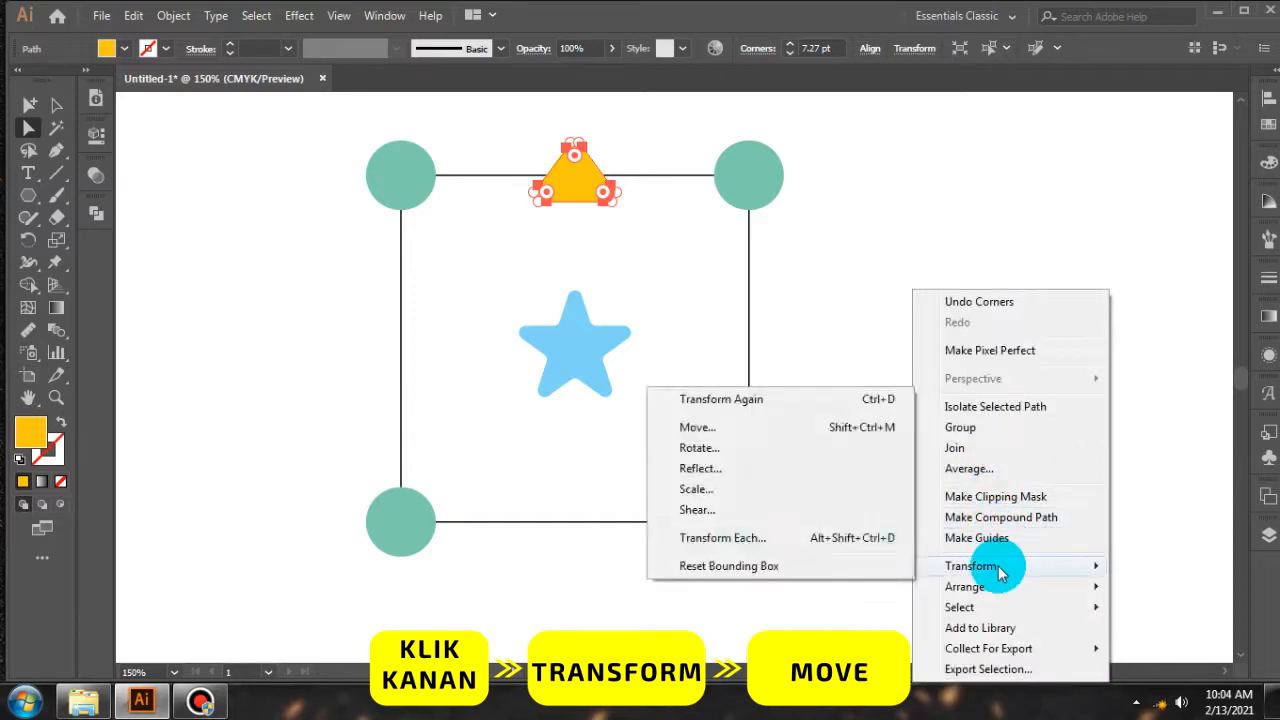
click(725, 423)
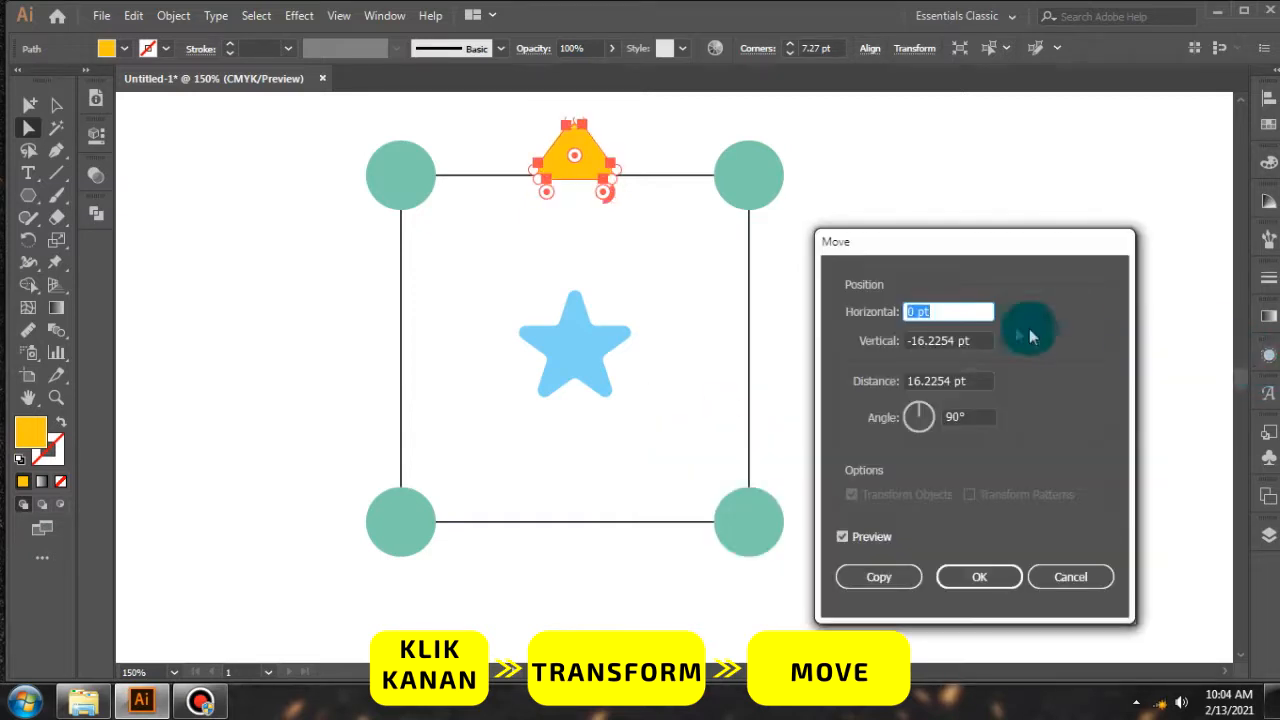
key(Tab)
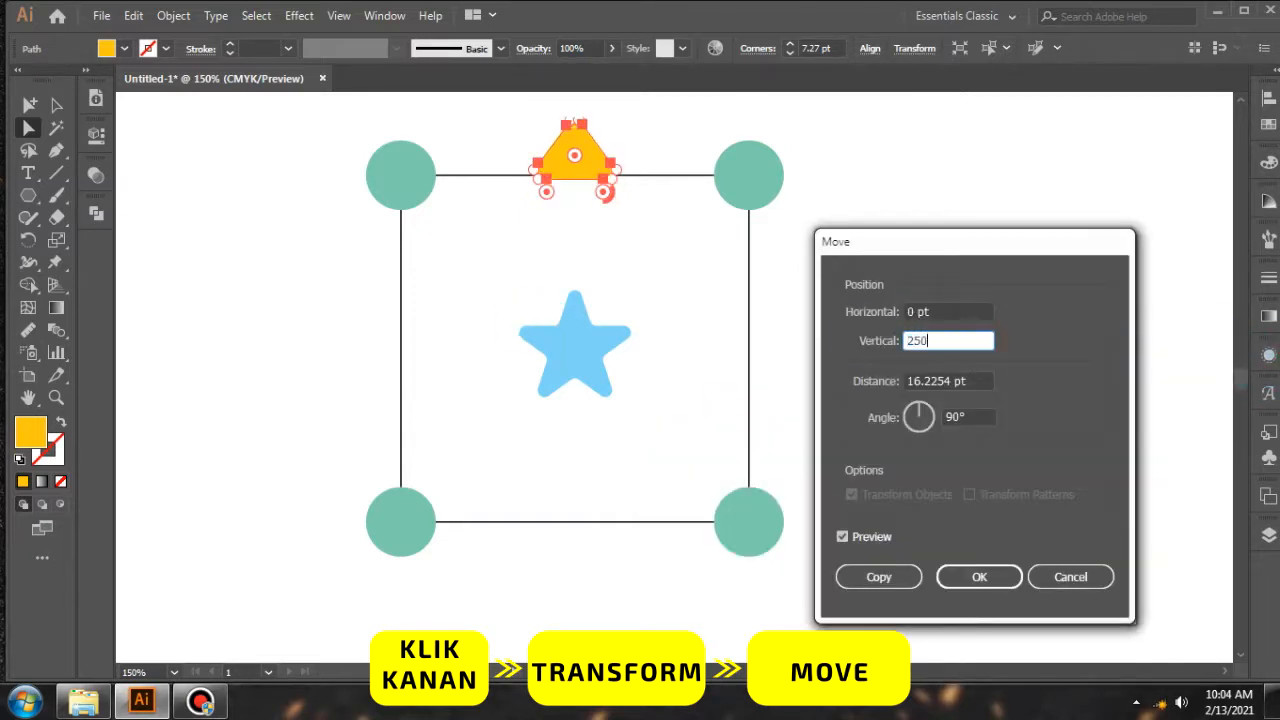
click(843, 537)
click(843, 537)
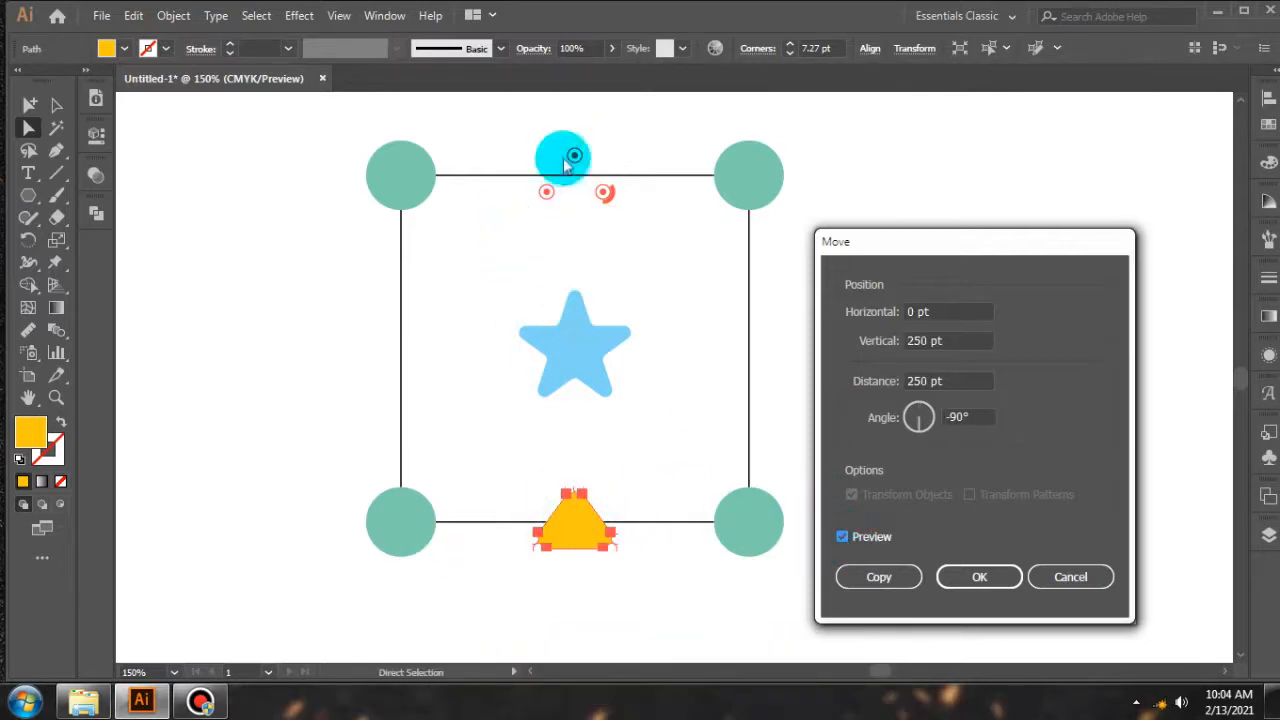
click(892, 586)
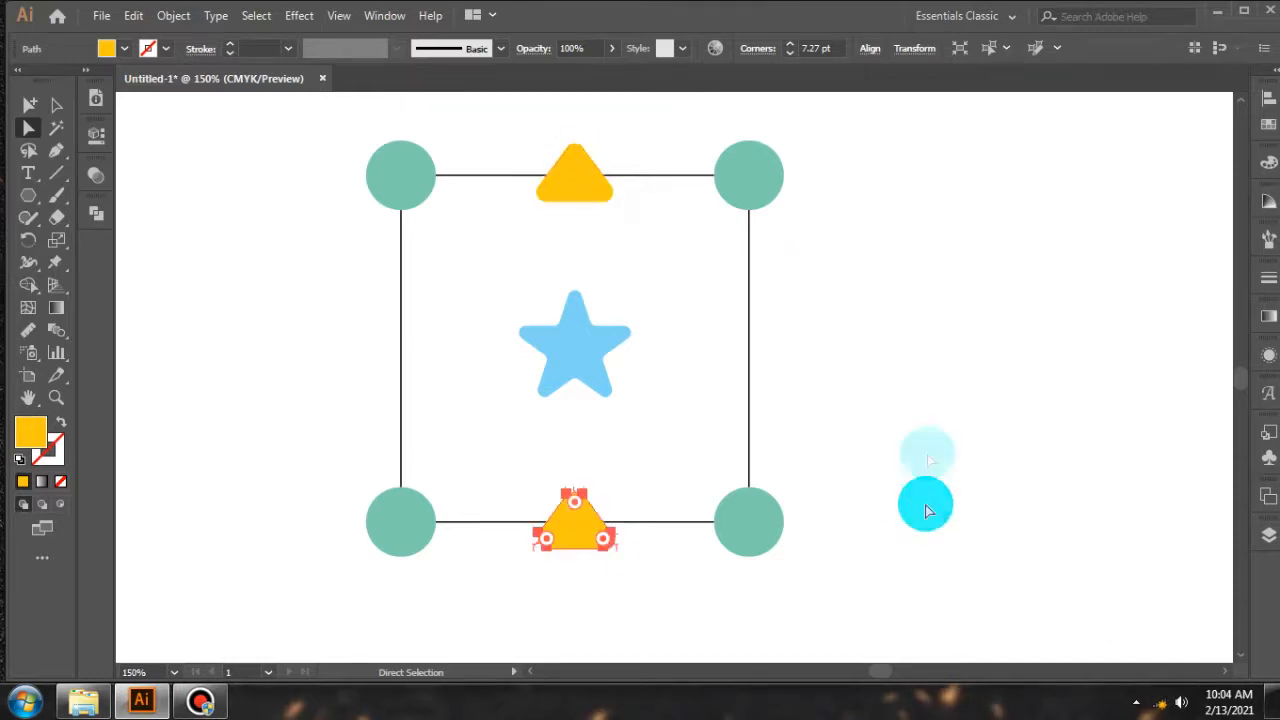
click(929, 366)
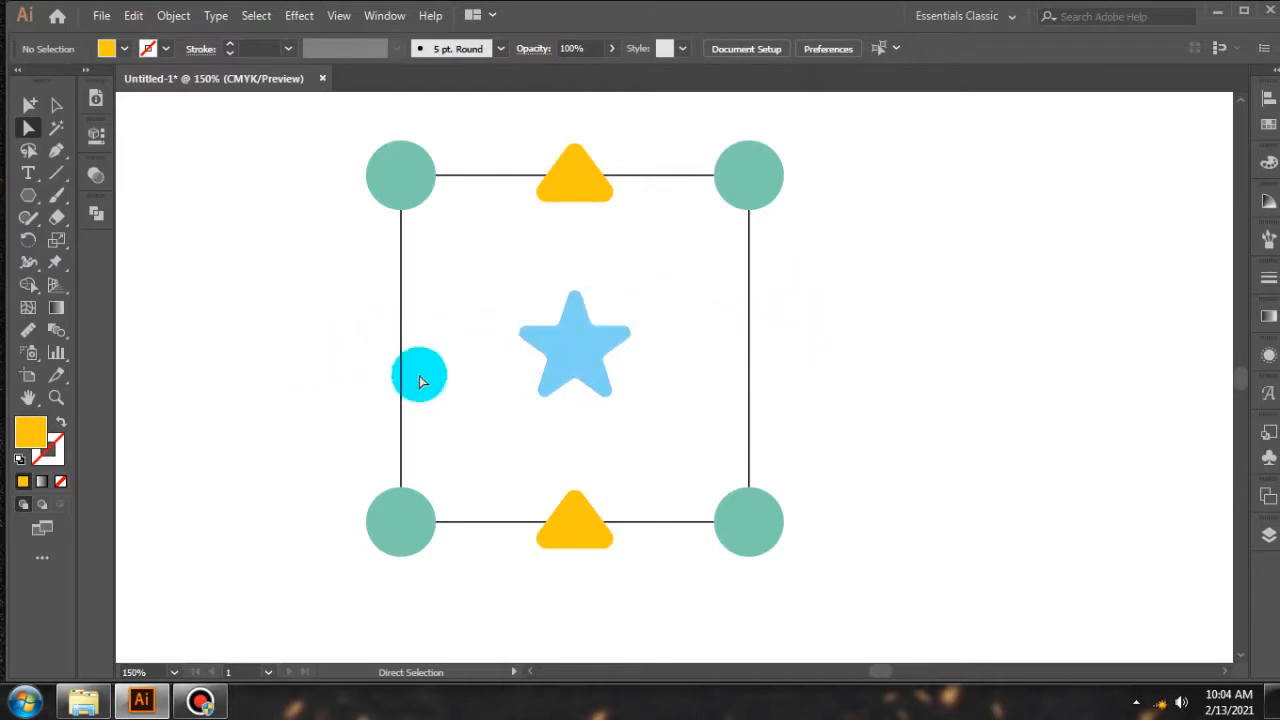
Draw a flat-topped hexagon about 63 × 55 pt, centered near the middle of the guide square's left edge
click(27, 200)
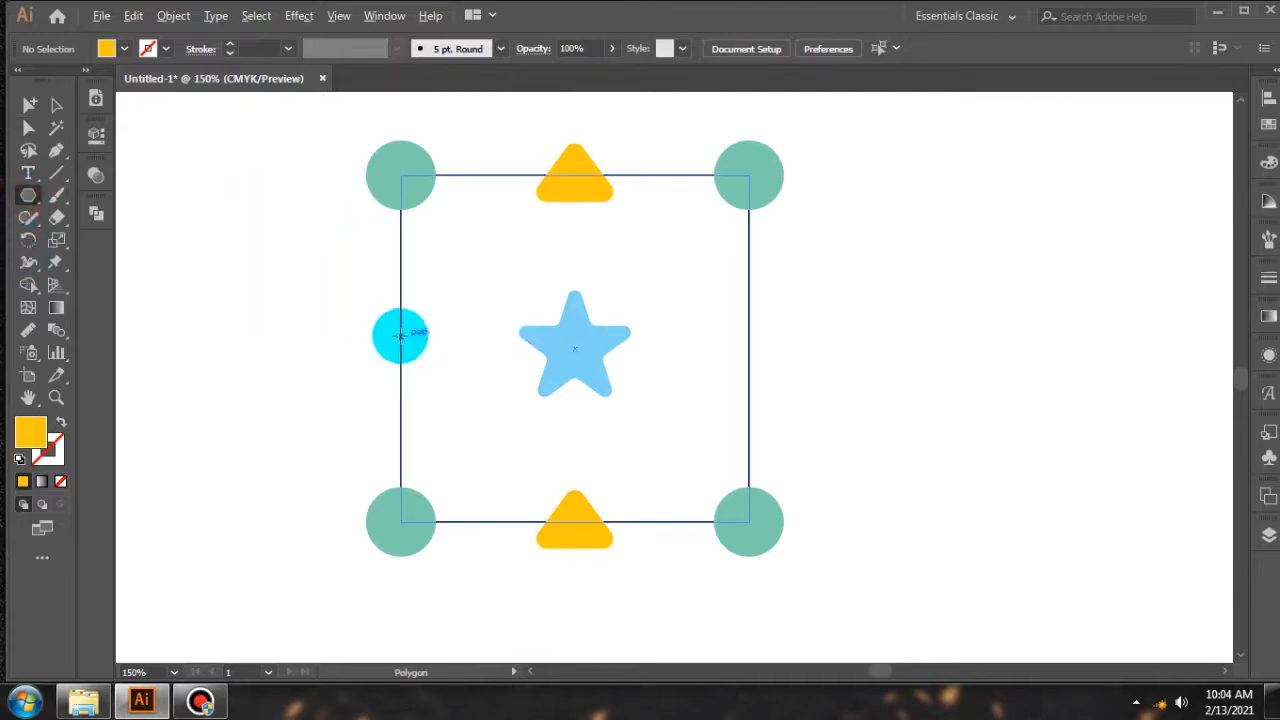
drag(400, 333, 416, 375)
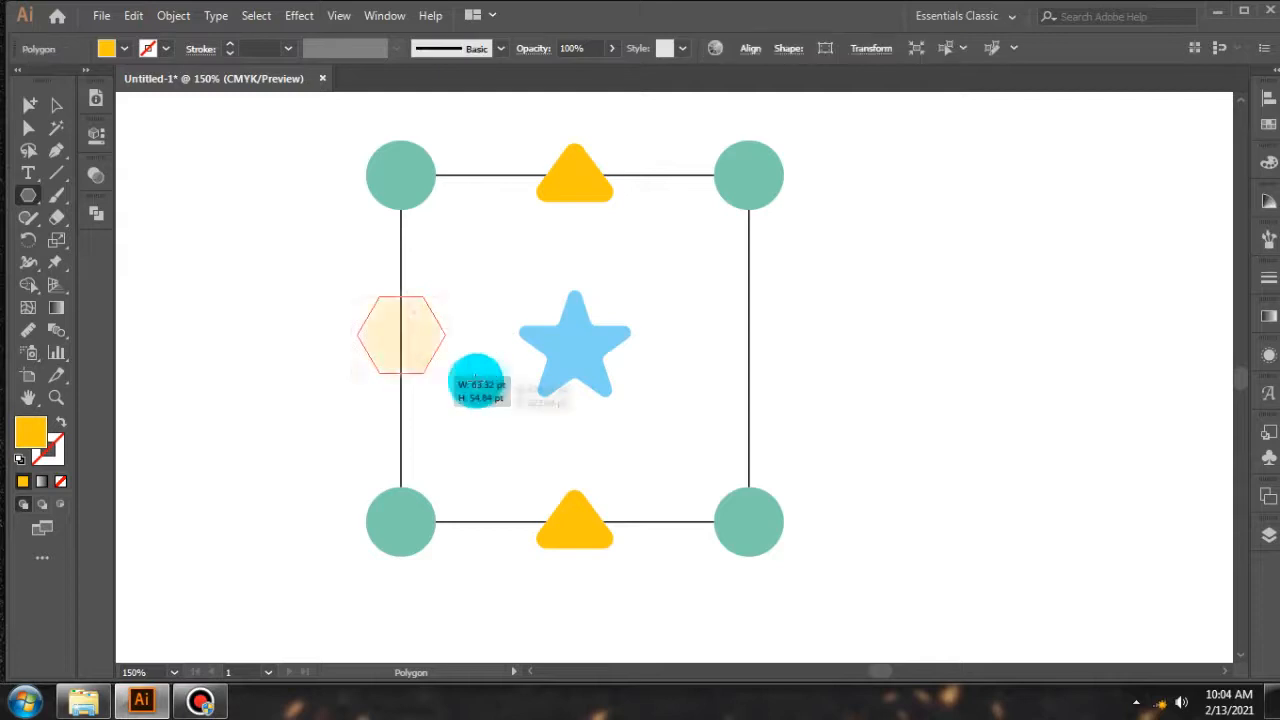
scroll(403, 320, up, 1)
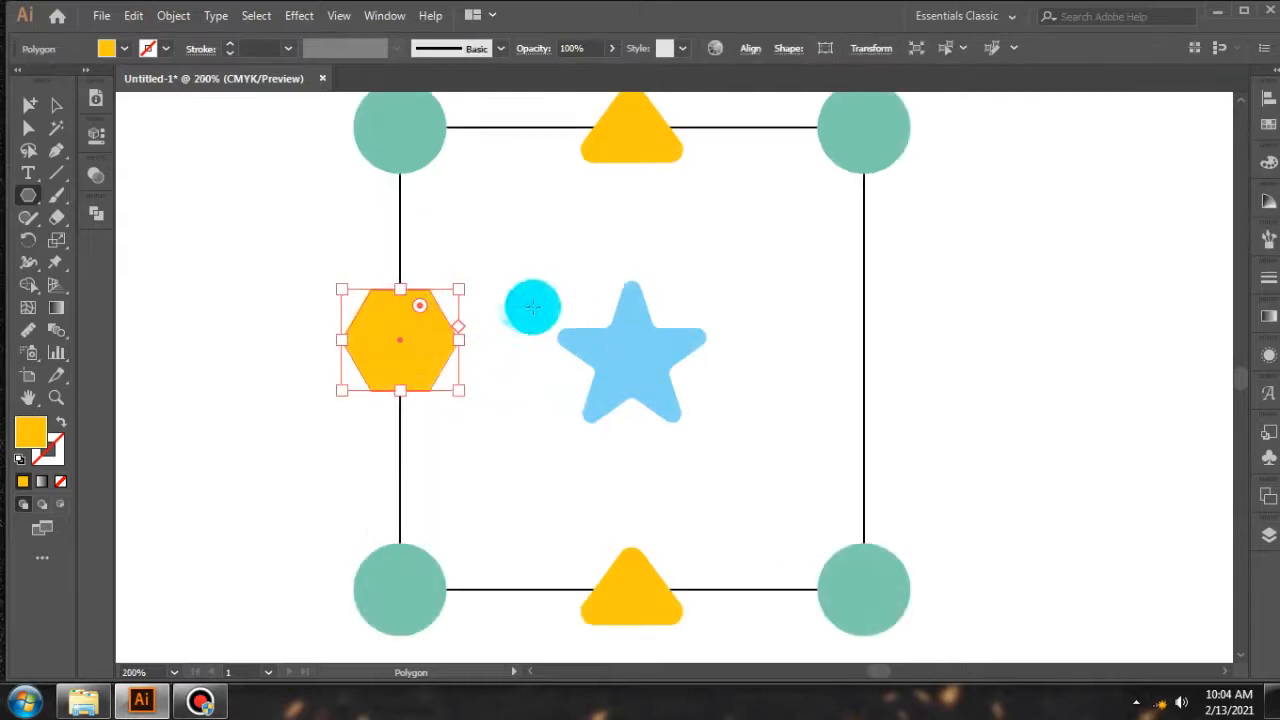
Fill the hexagon with light peach (C 0, M 34.51, Y 46.27, K 0) and deselect it
click(1268, 162)
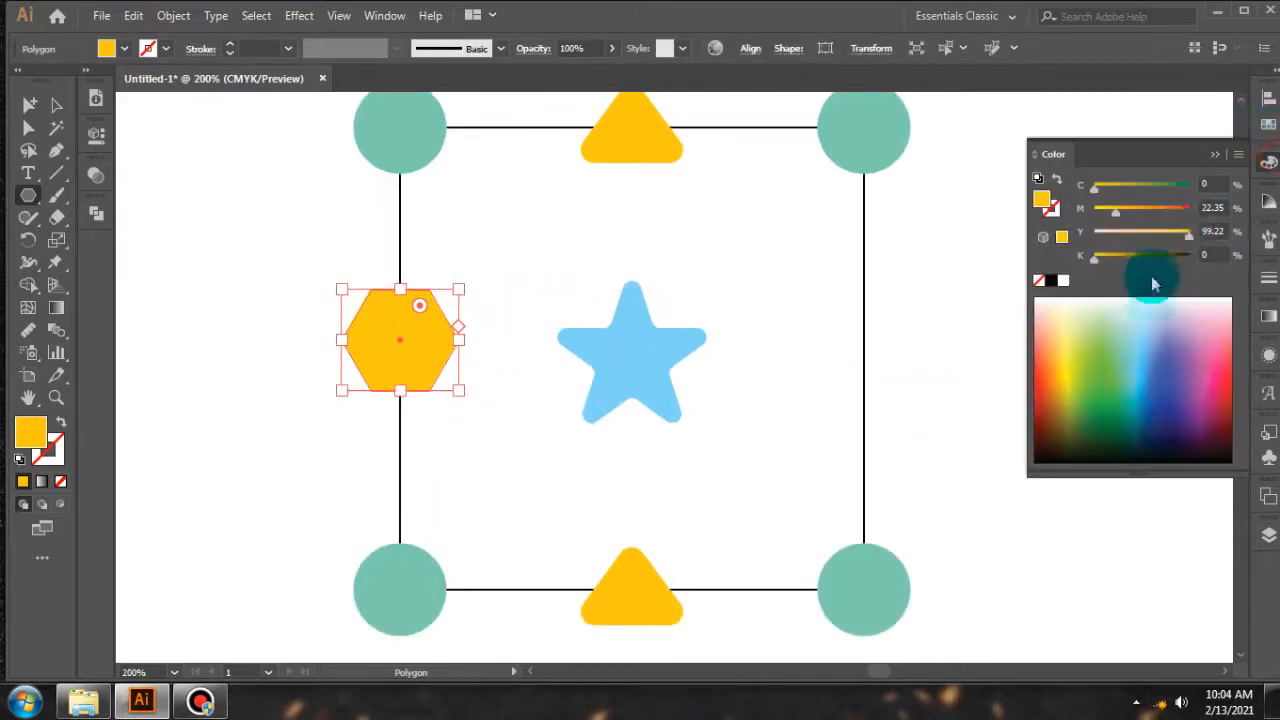
click(1218, 322)
drag(1218, 322, 1220, 314)
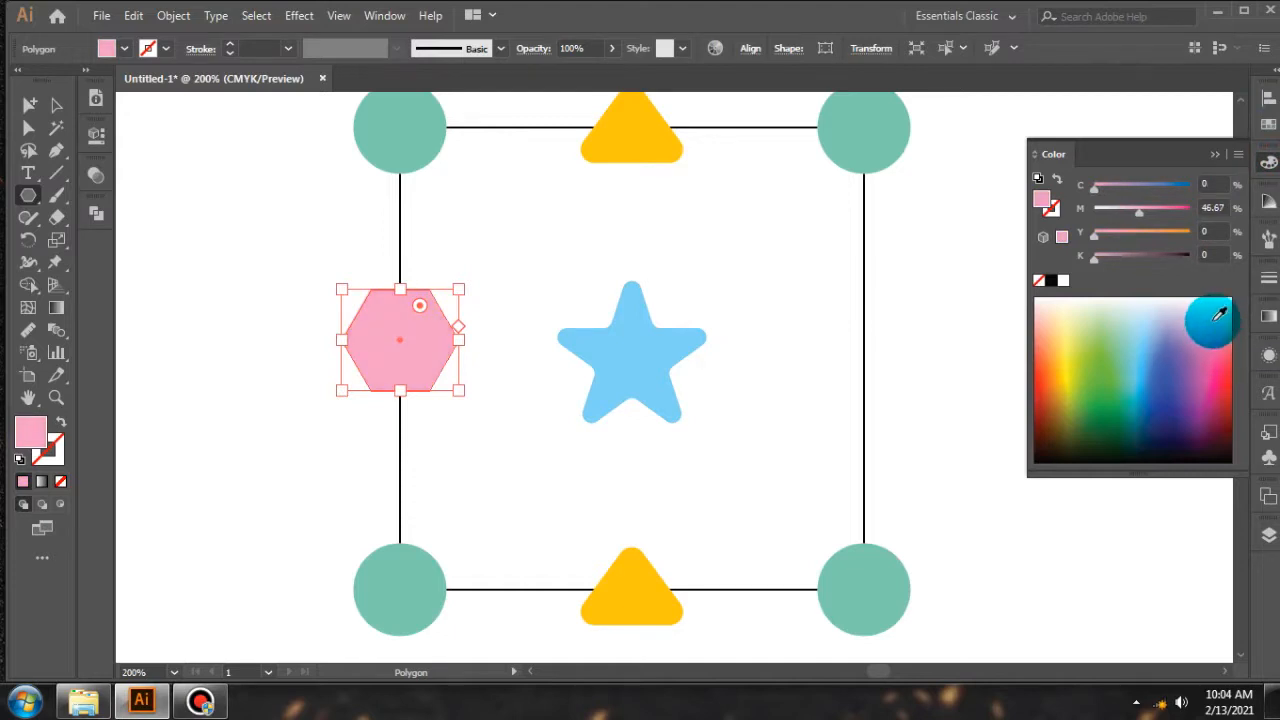
click(1046, 317)
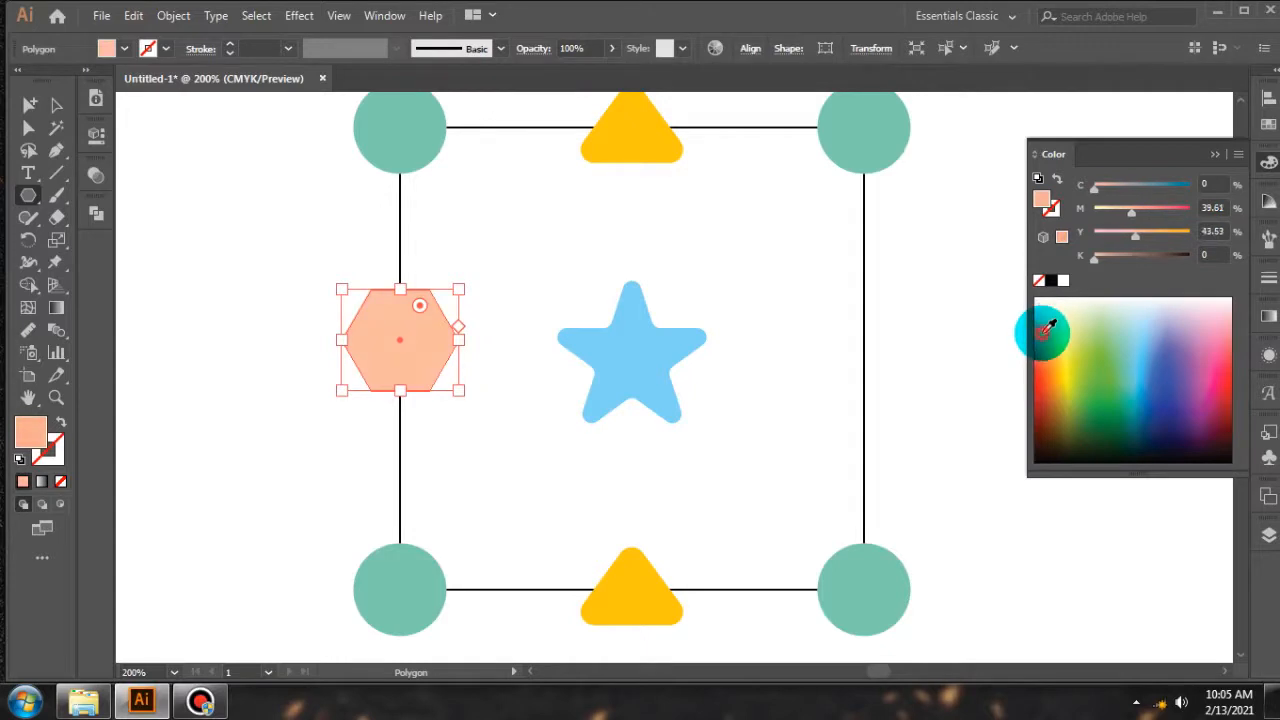
drag(1048, 327, 1052, 325)
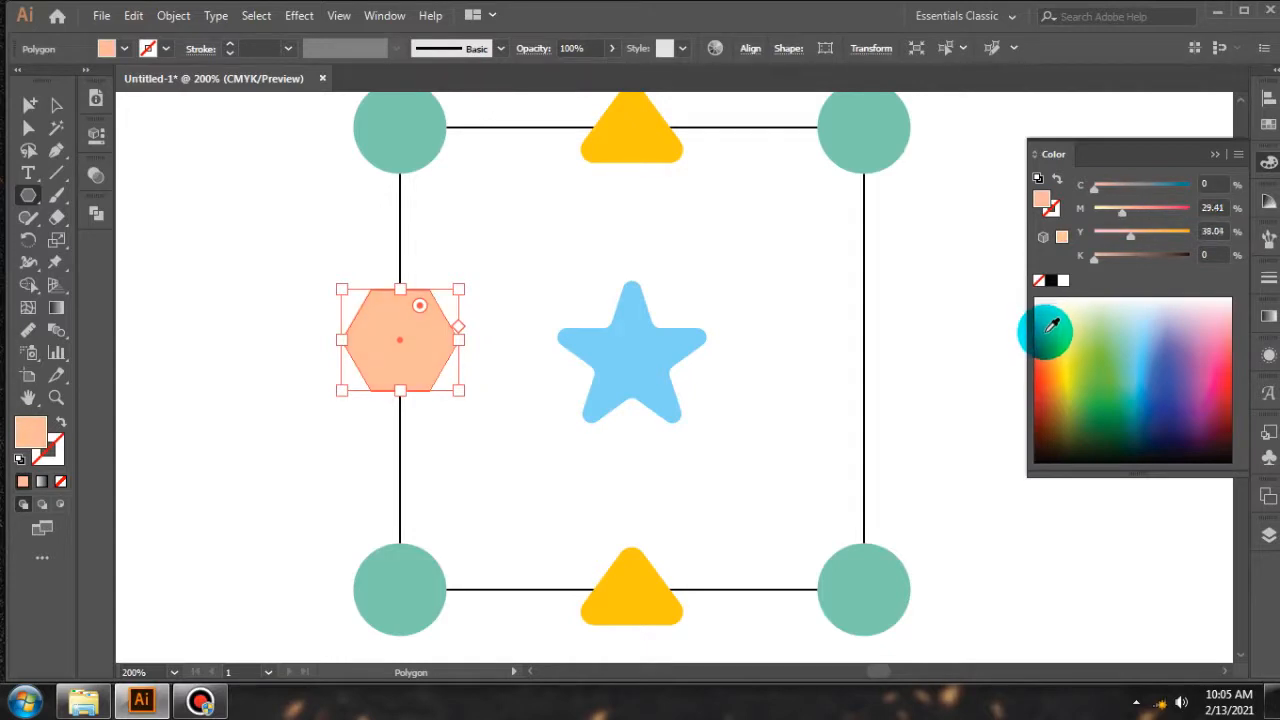
ctrl+click(942, 367)
scroll(525, 275, down, 2)
scroll(550, 301, up, 2)
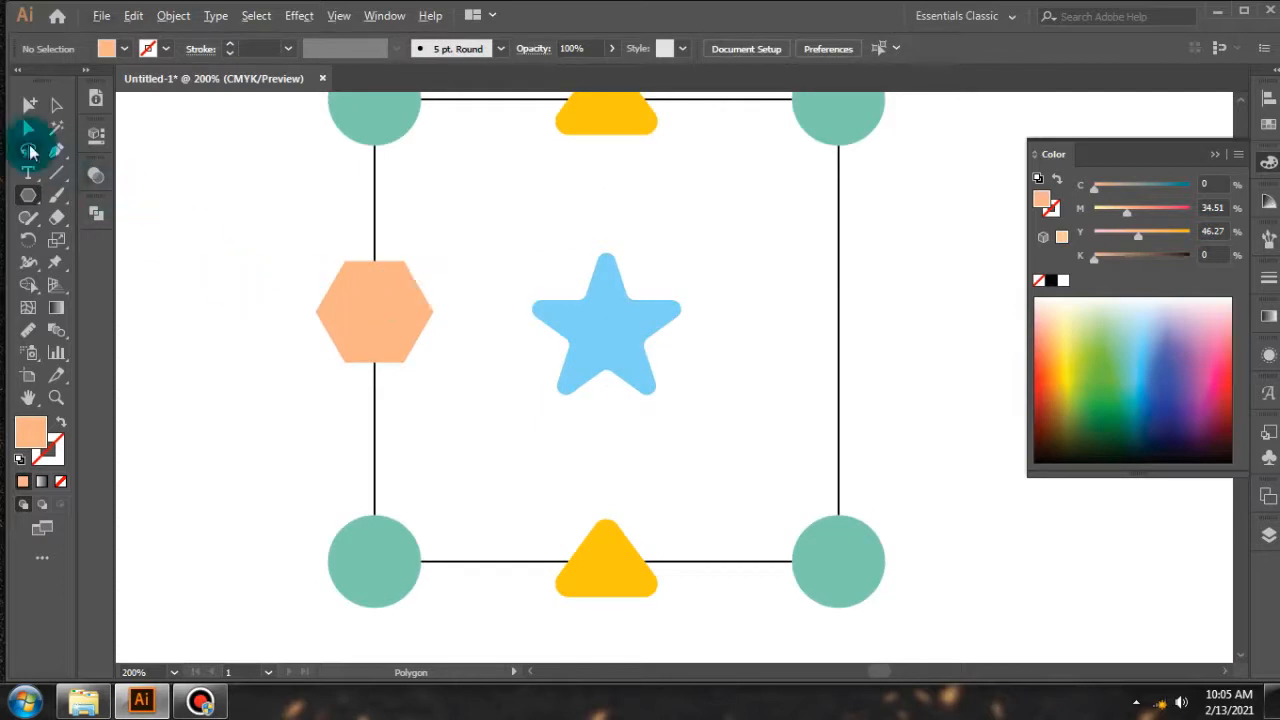
click(27, 200)
click(100, 286)
scroll(400, 305, up, 1)
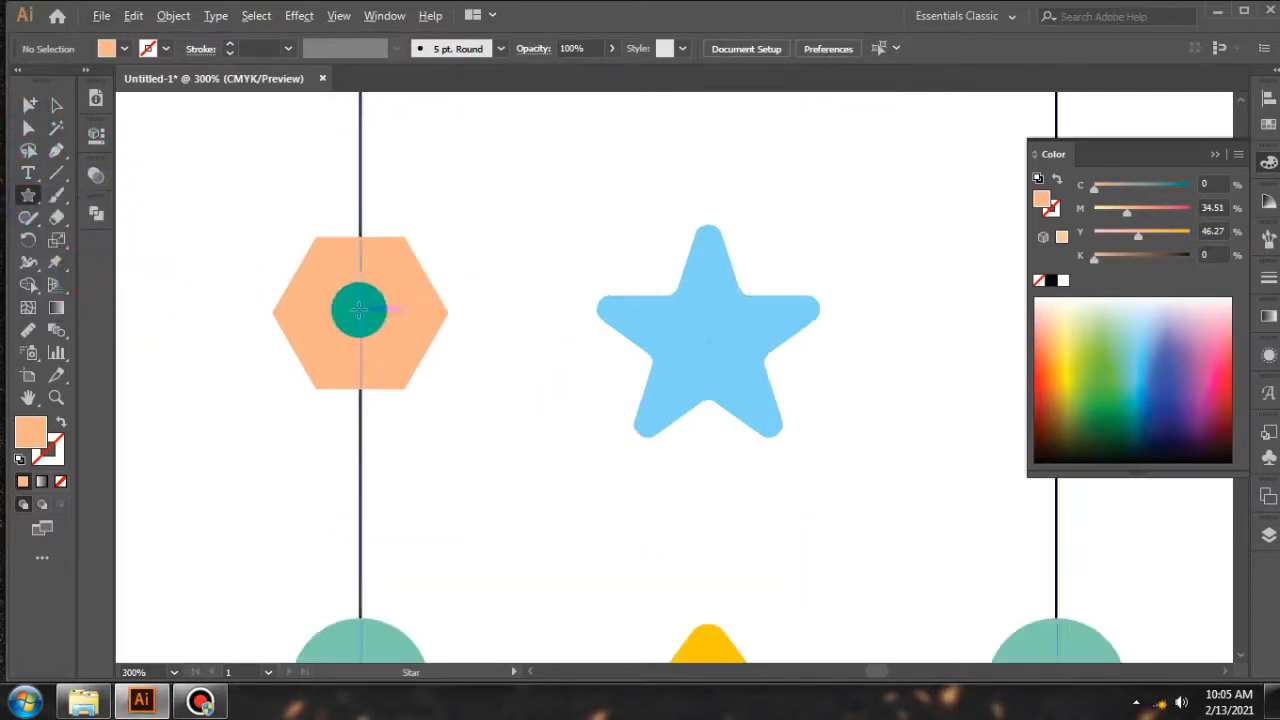
scroll(494, 310, down, 2)
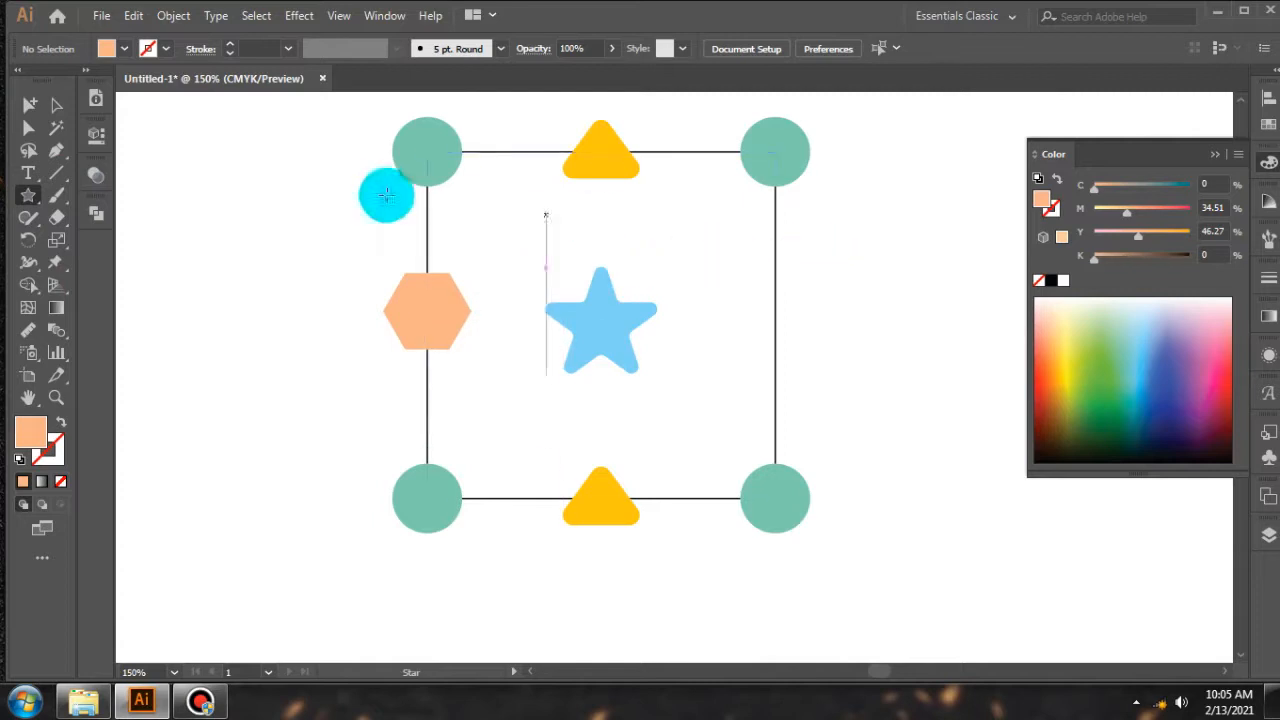
scroll(423, 149, up, 1)
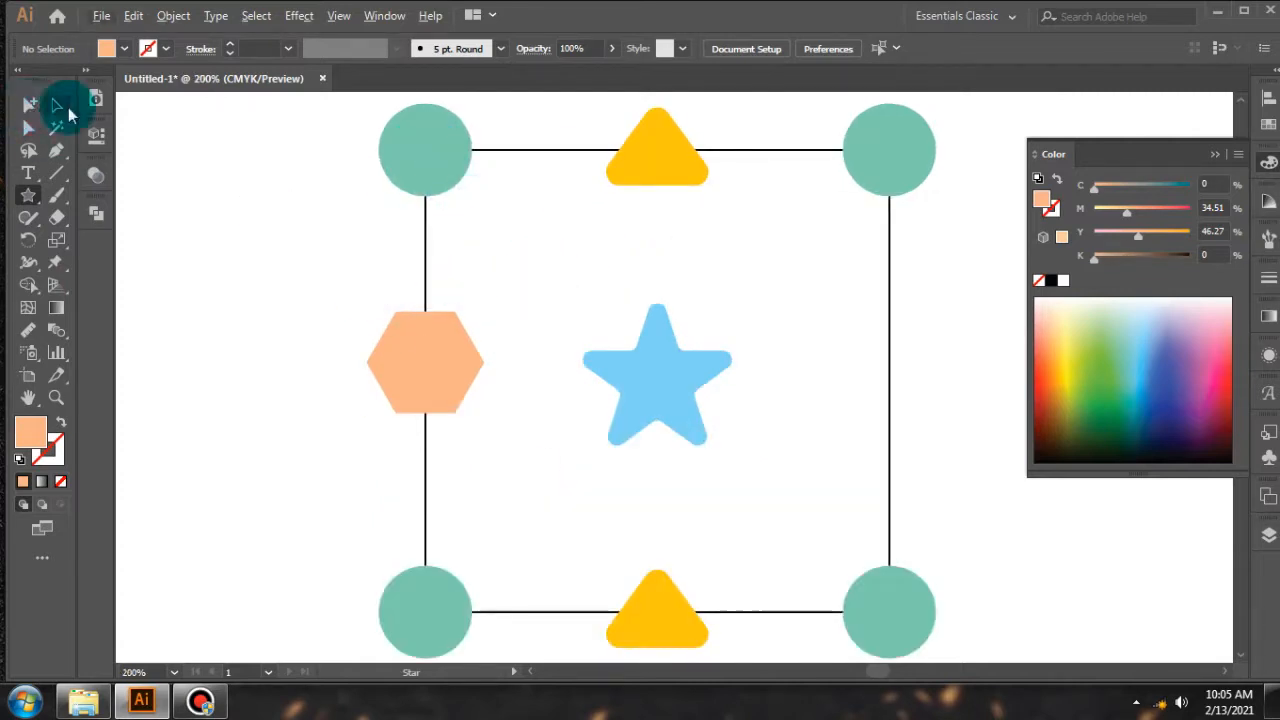
Copy the hexagon to the guide square's right edge using Move with 250 pt horizontal and 0 pt vertical
click(62, 108)
click(418, 350)
right_click(460, 352)
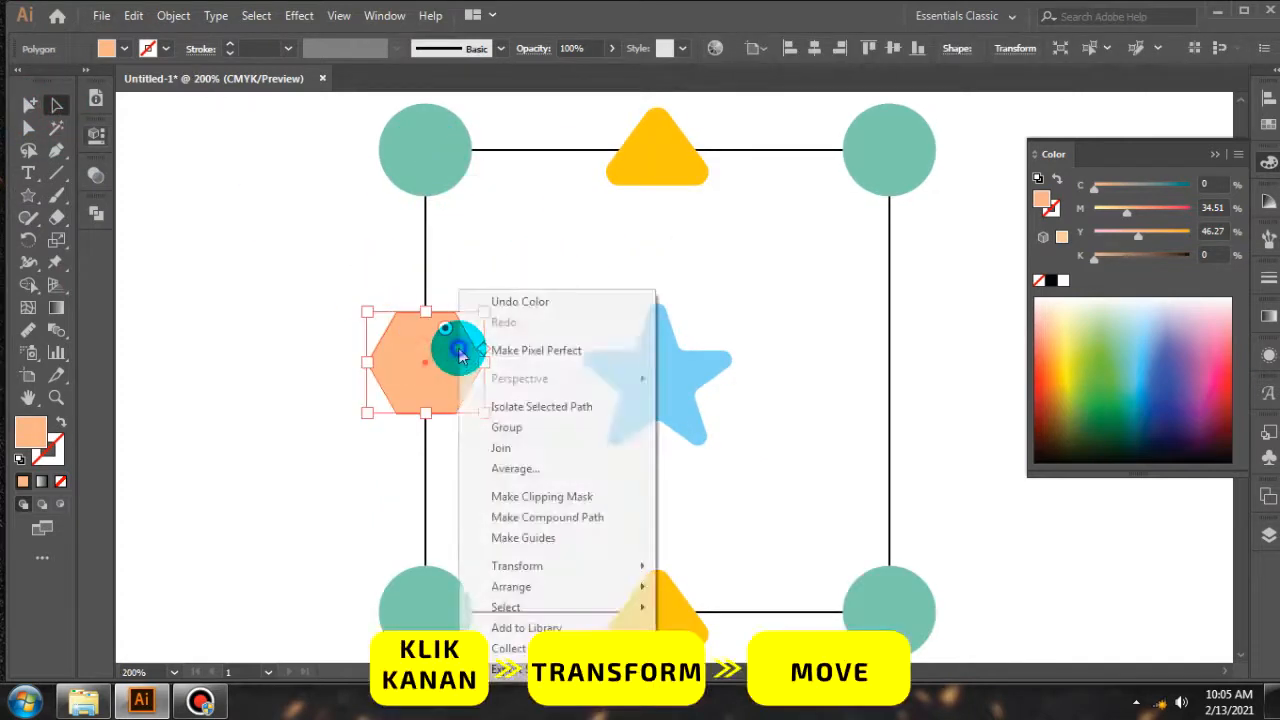
mouse_move(600, 566)
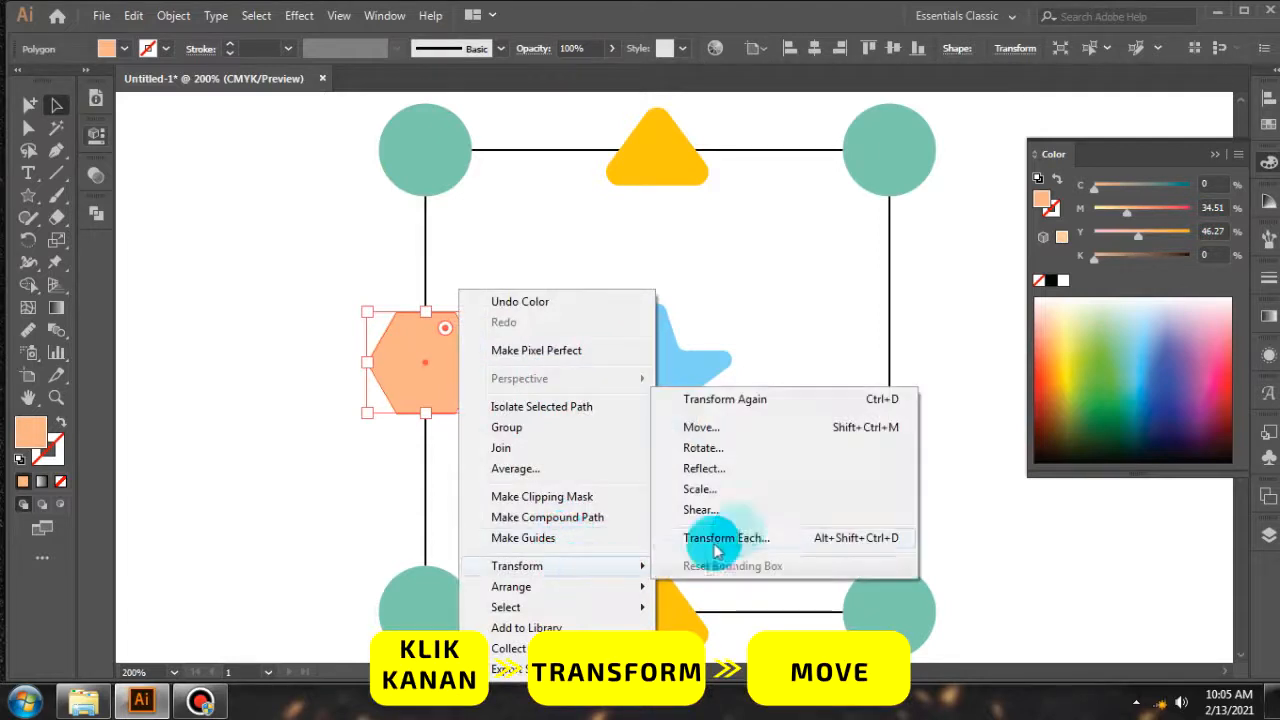
click(720, 434)
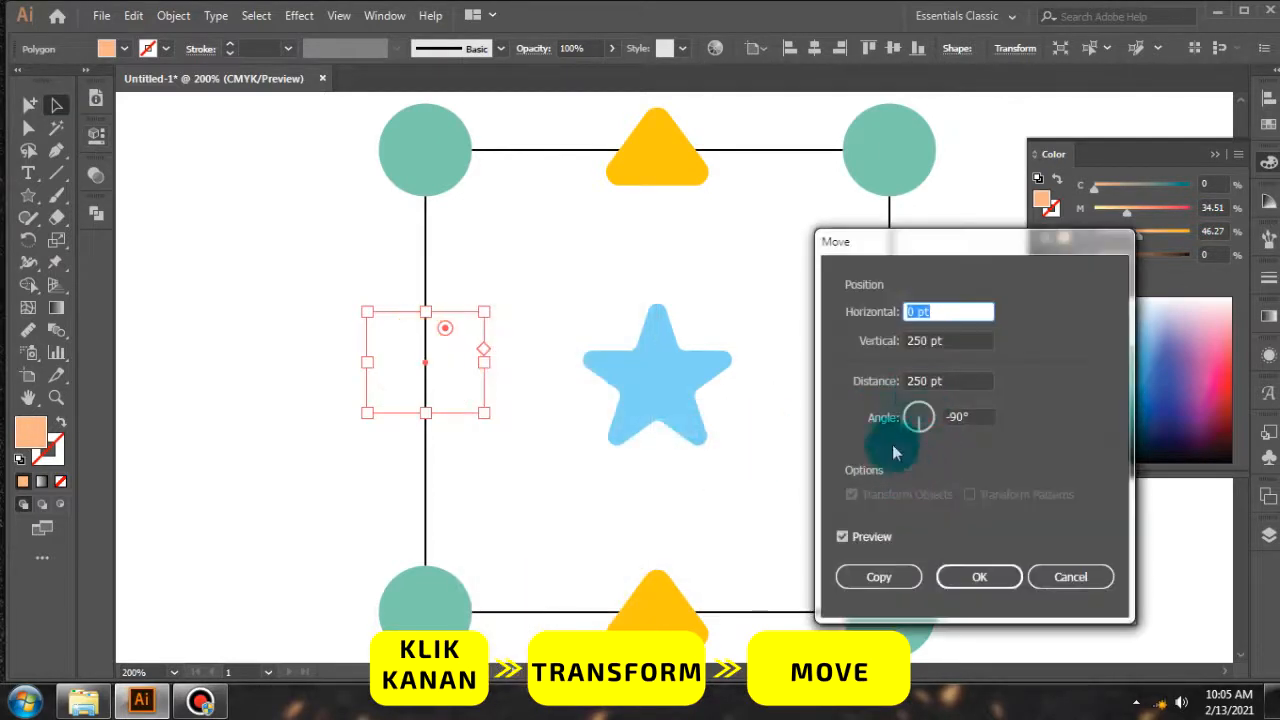
click(950, 341)
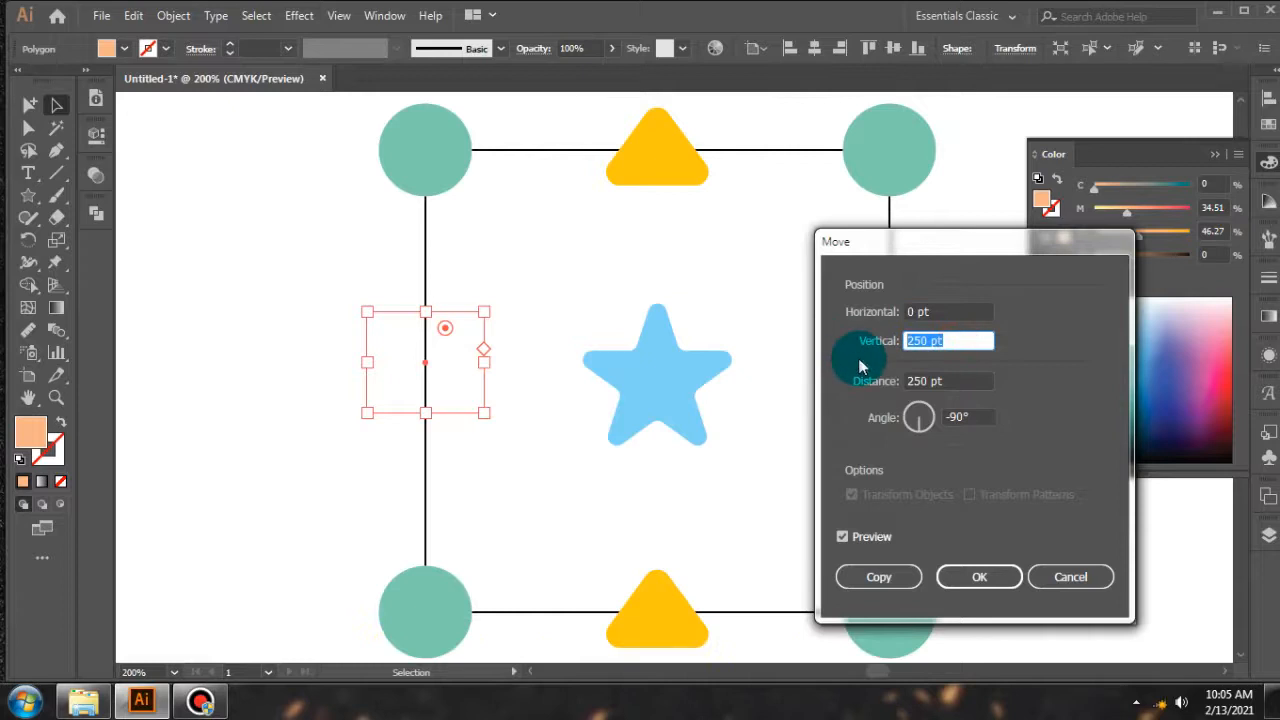
text(0)
click(945, 312)
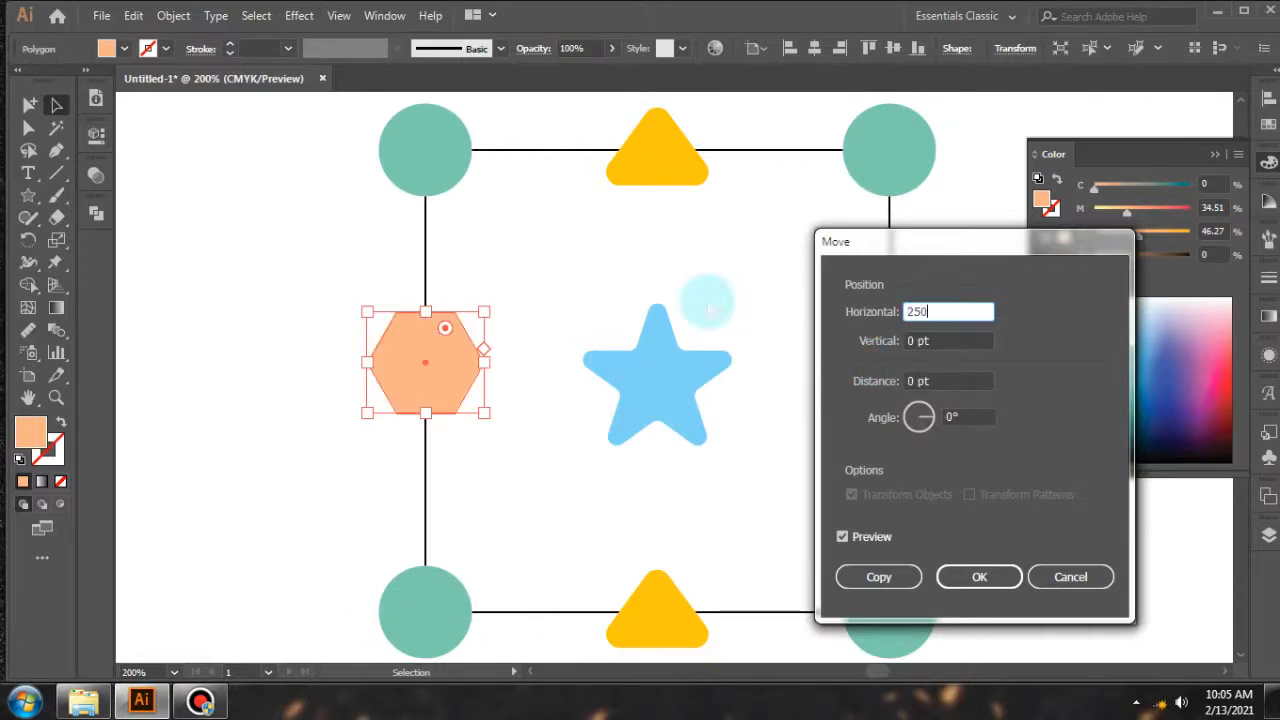
click(870, 537)
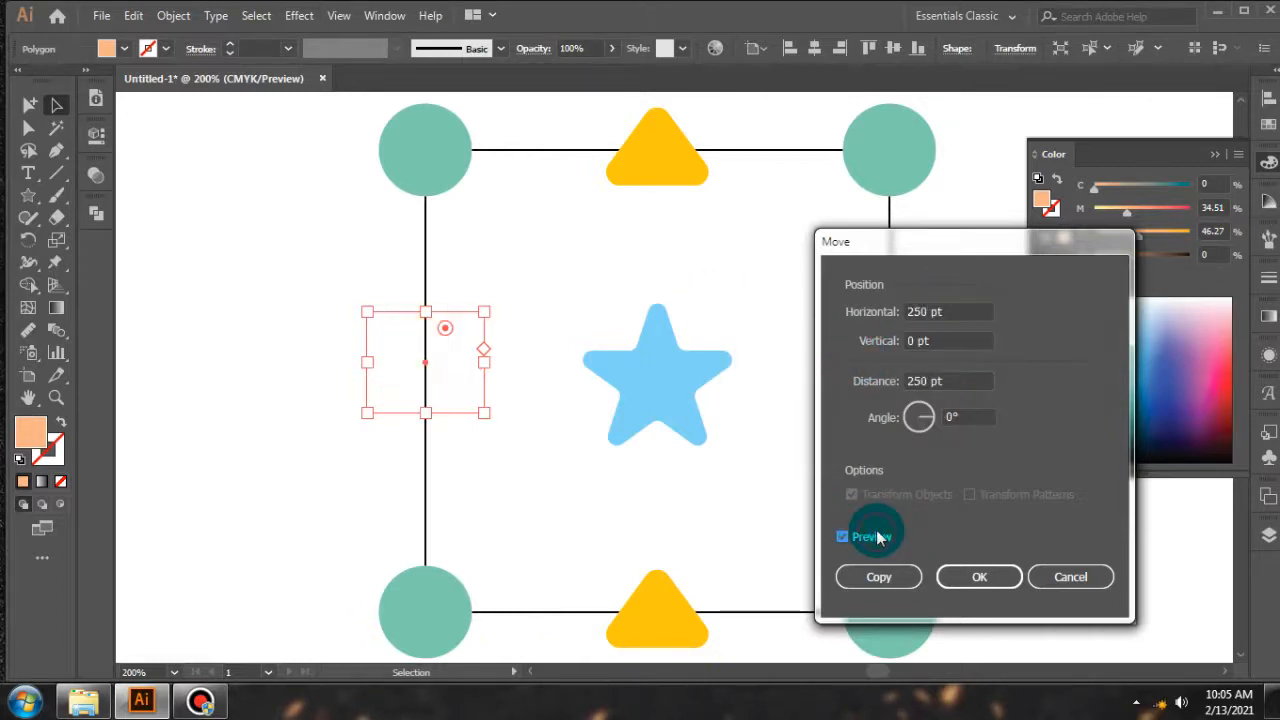
drag(937, 248, 1110, 250)
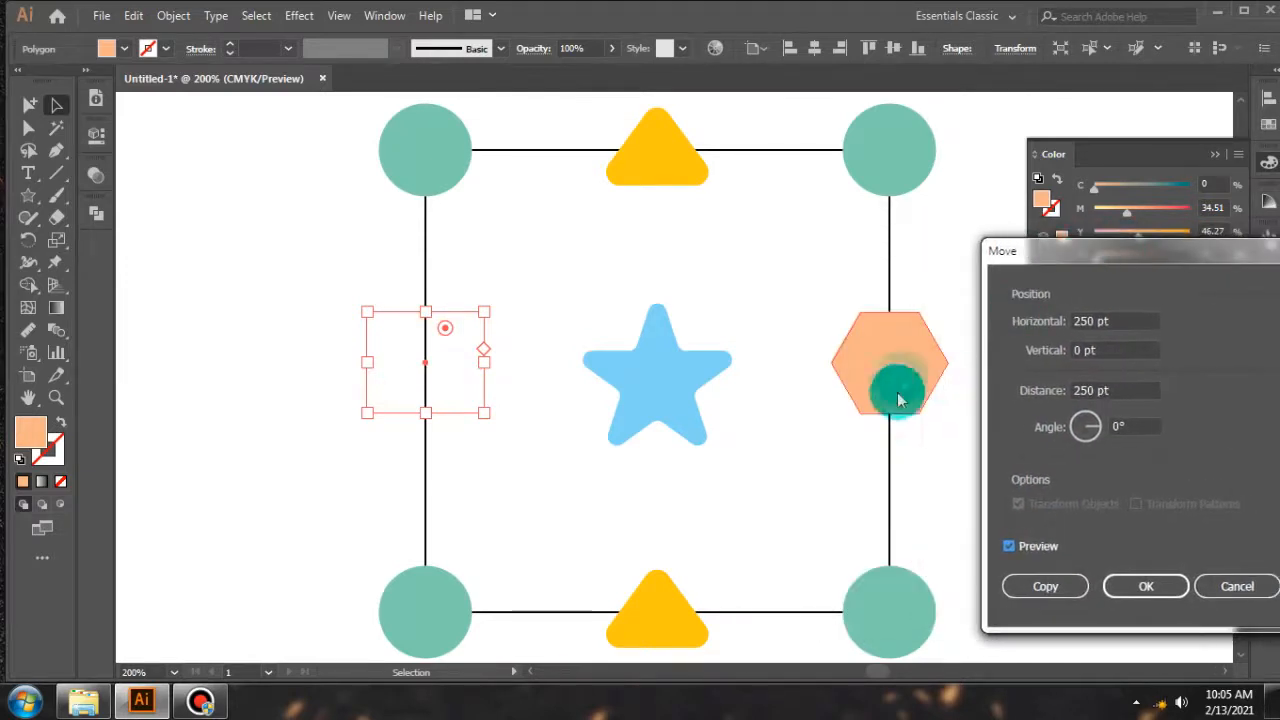
click(1046, 588)
click(977, 541)
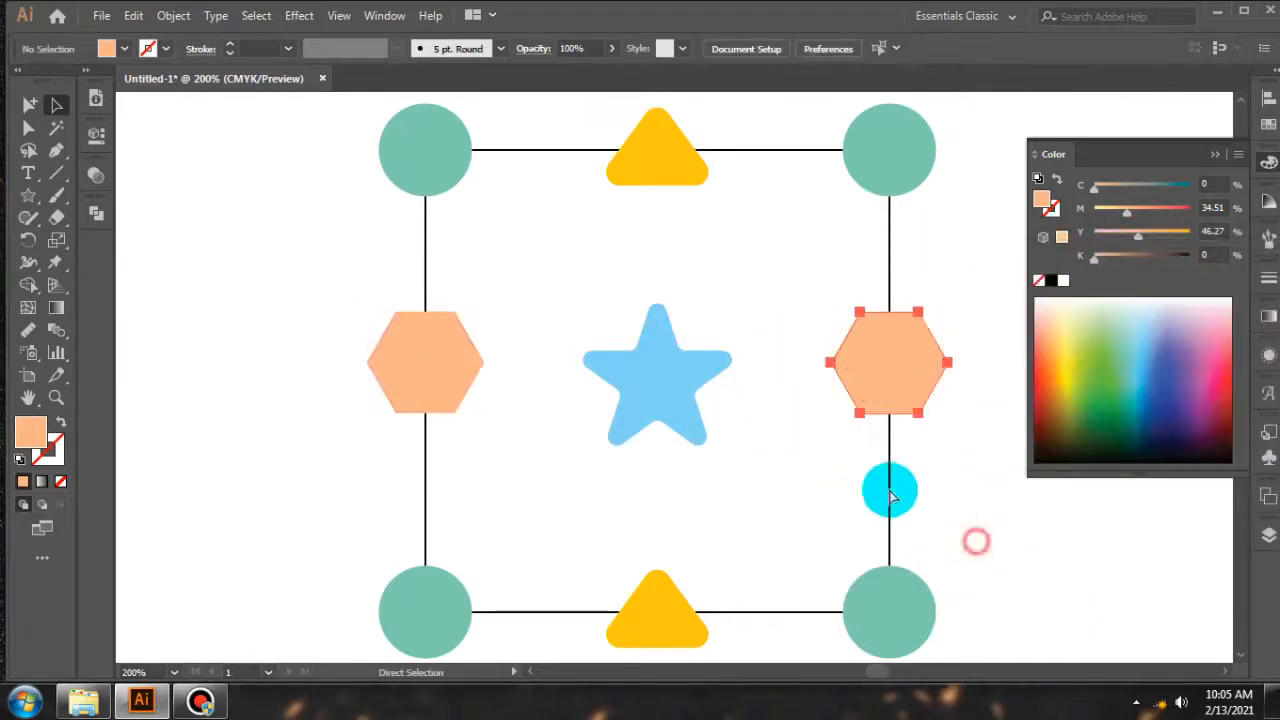
Draw a small five-pointed star centered in the guide square's upper-left circle, fill it white and deselect it
key(ctrl+1)
key(ctrl+plus)
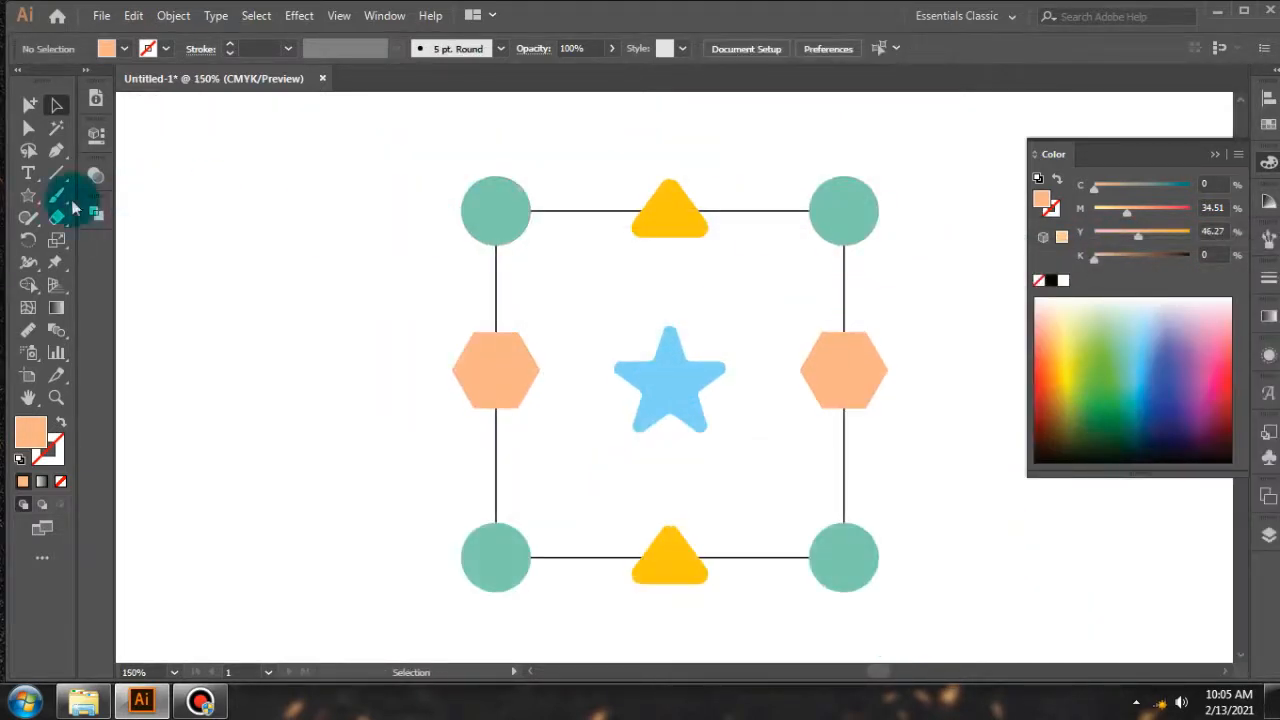
click(28, 197)
scroll(494, 212, up, 1)
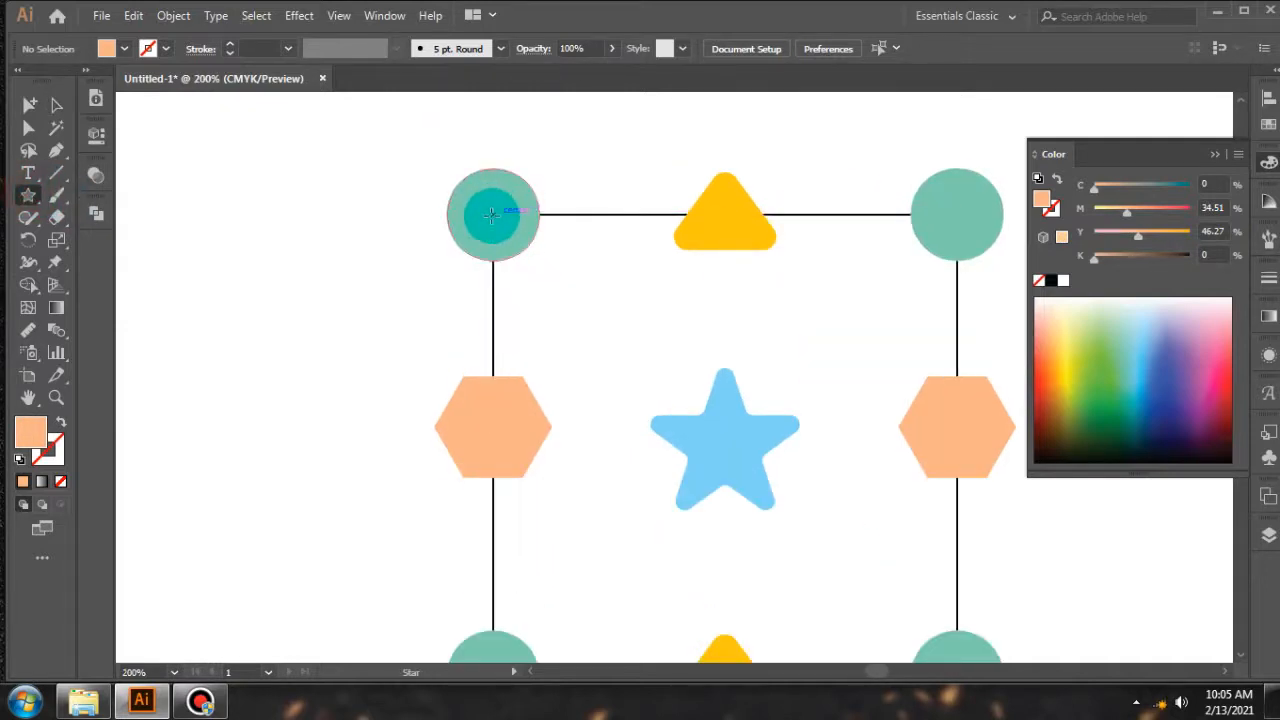
drag(494, 213, 520, 230)
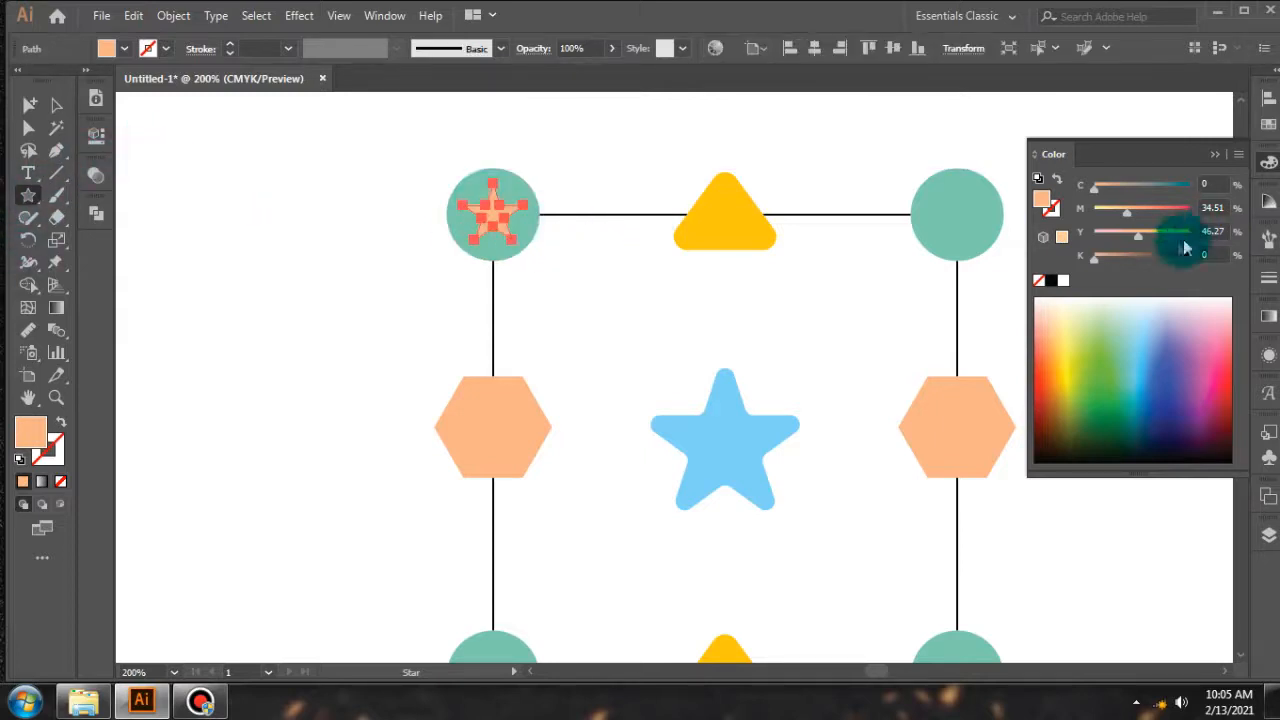
click(1062, 281)
ctrl+click(706, 158)
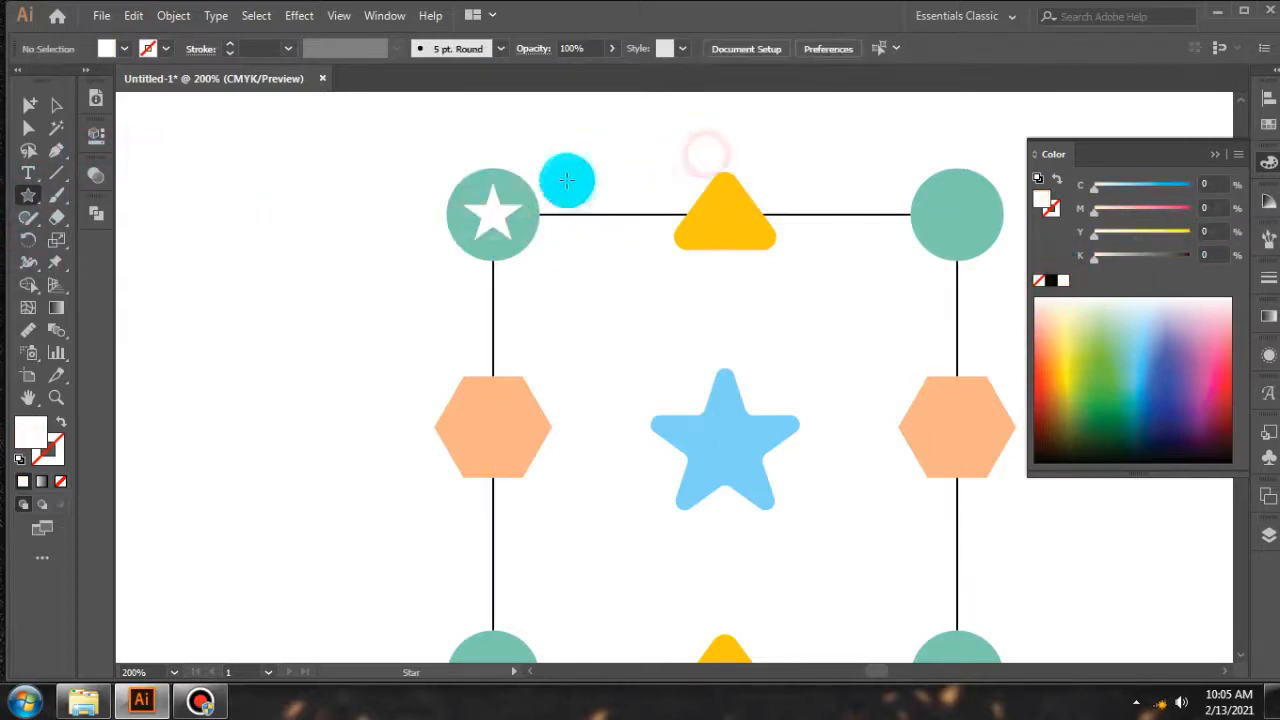
Round the small white star's corners with a 2 pt corner radius and deselect it
scroll(571, 184, down, 2)
scroll(585, 193, up, 2)
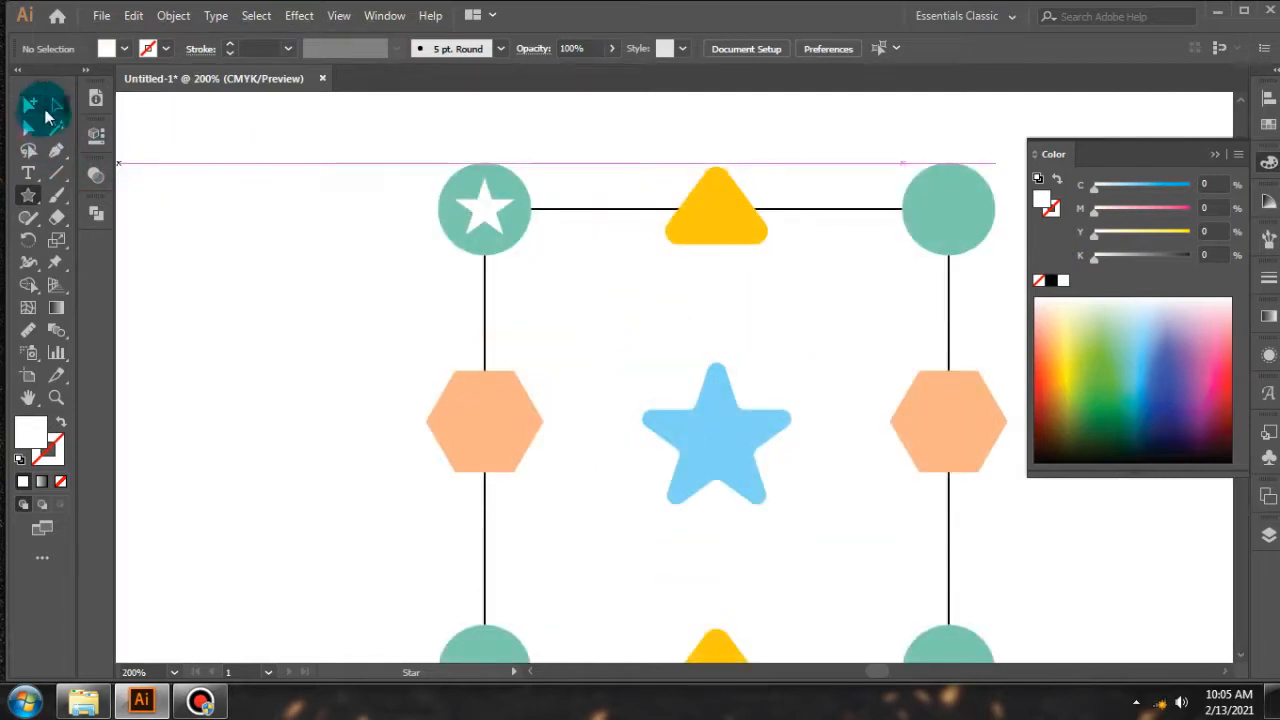
click(28, 127)
scroll(446, 197, up, 2)
click(523, 220)
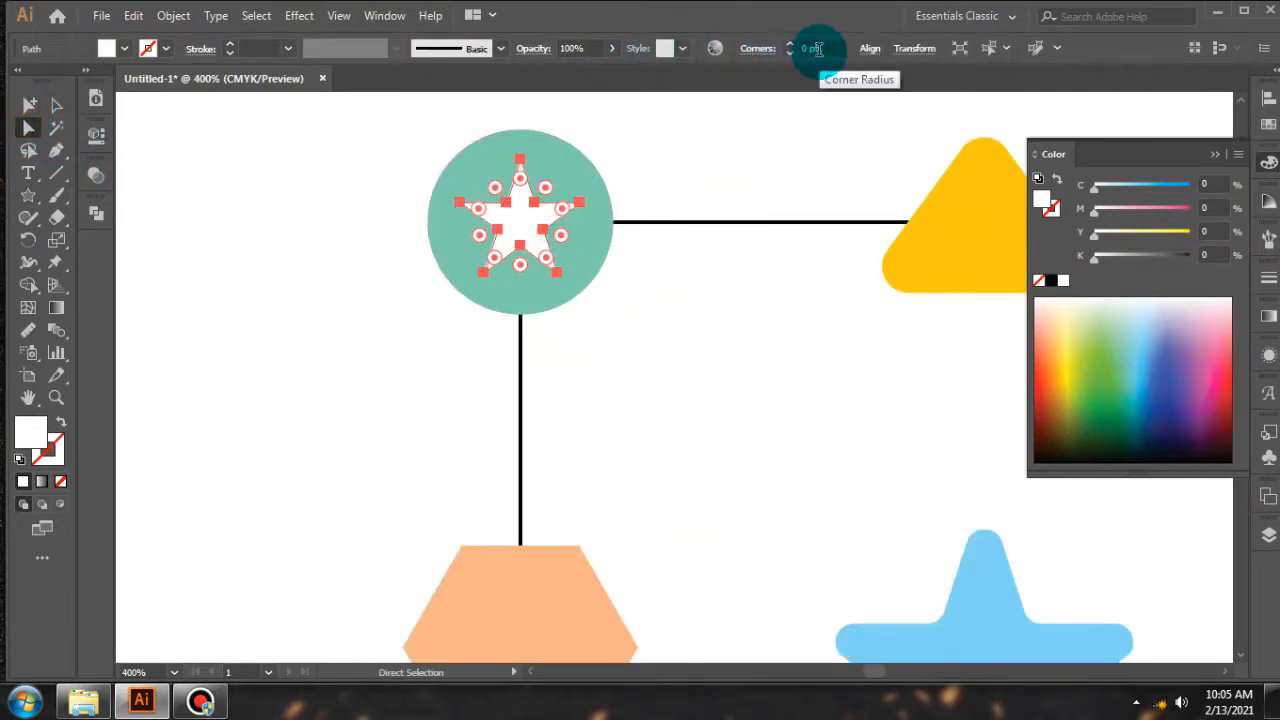
key(Up)
key(Up)
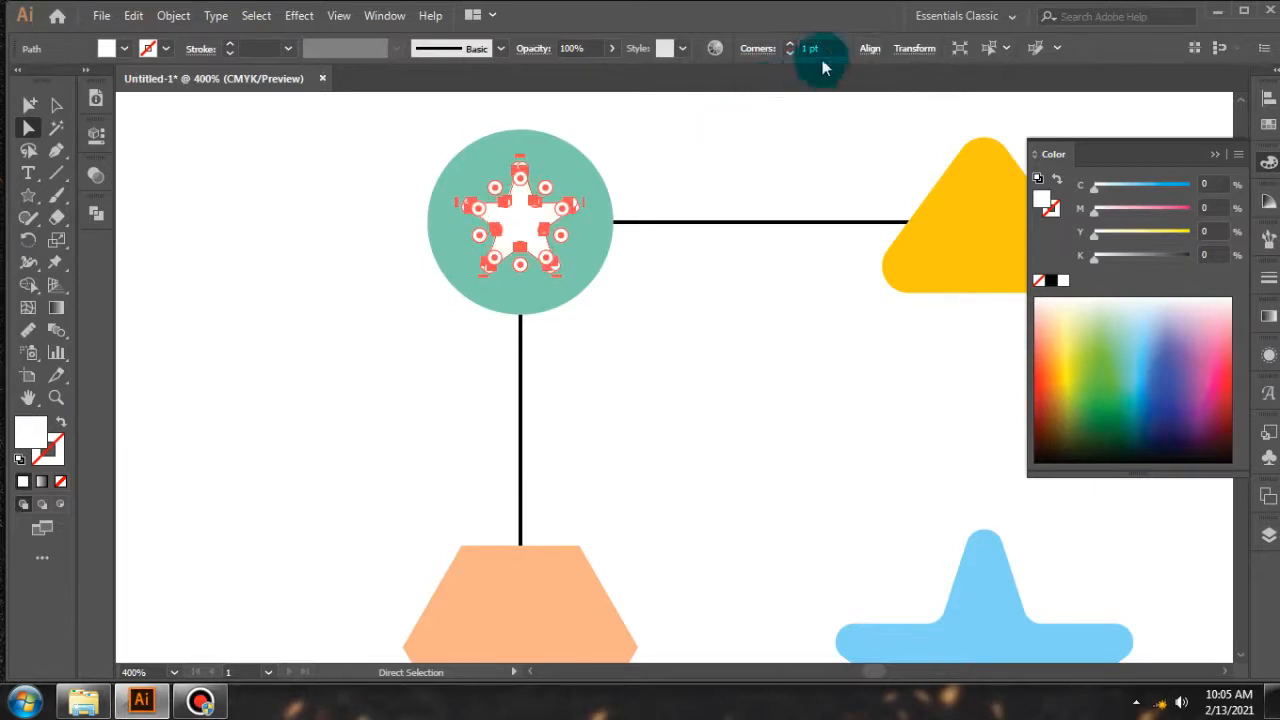
key(Up)
click(791, 140)
scroll(520, 185, down, 2)
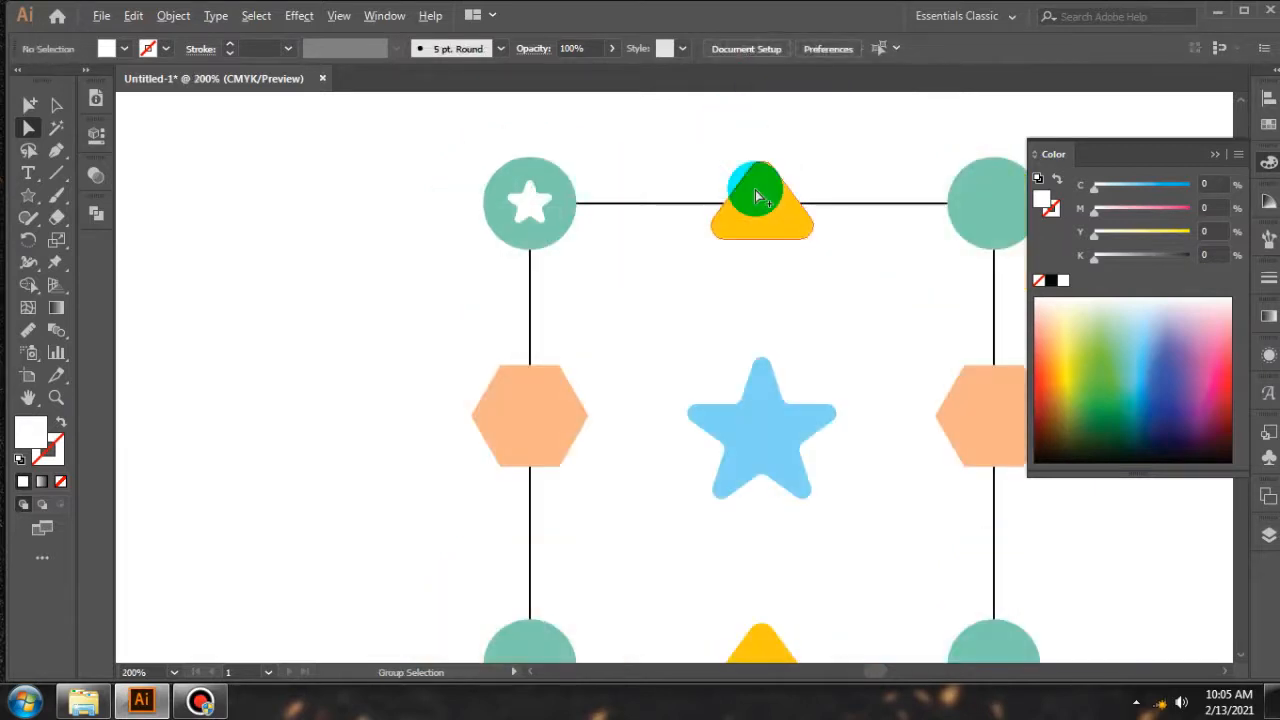
Delete the three plain green corner circles, keeping only the upper-left circle that holds the white star
scroll(606, 200, up, 2)
click(455, 218)
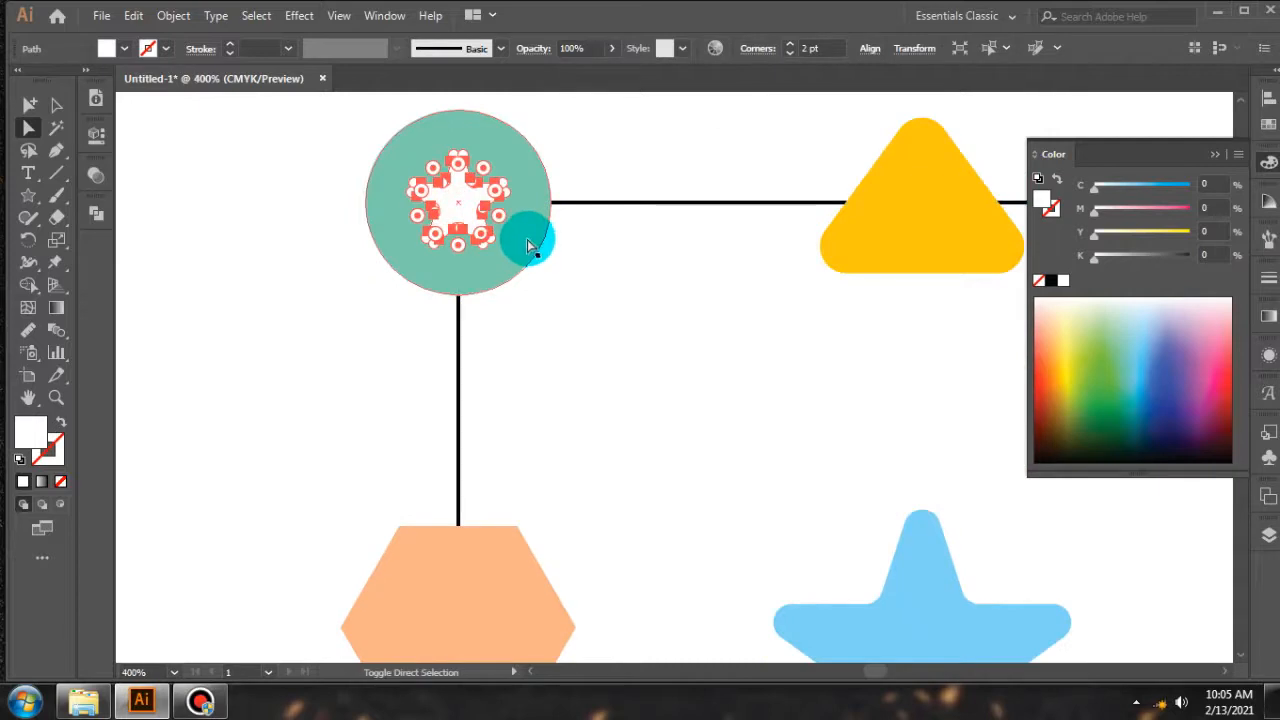
scroll(530, 245, down, 3)
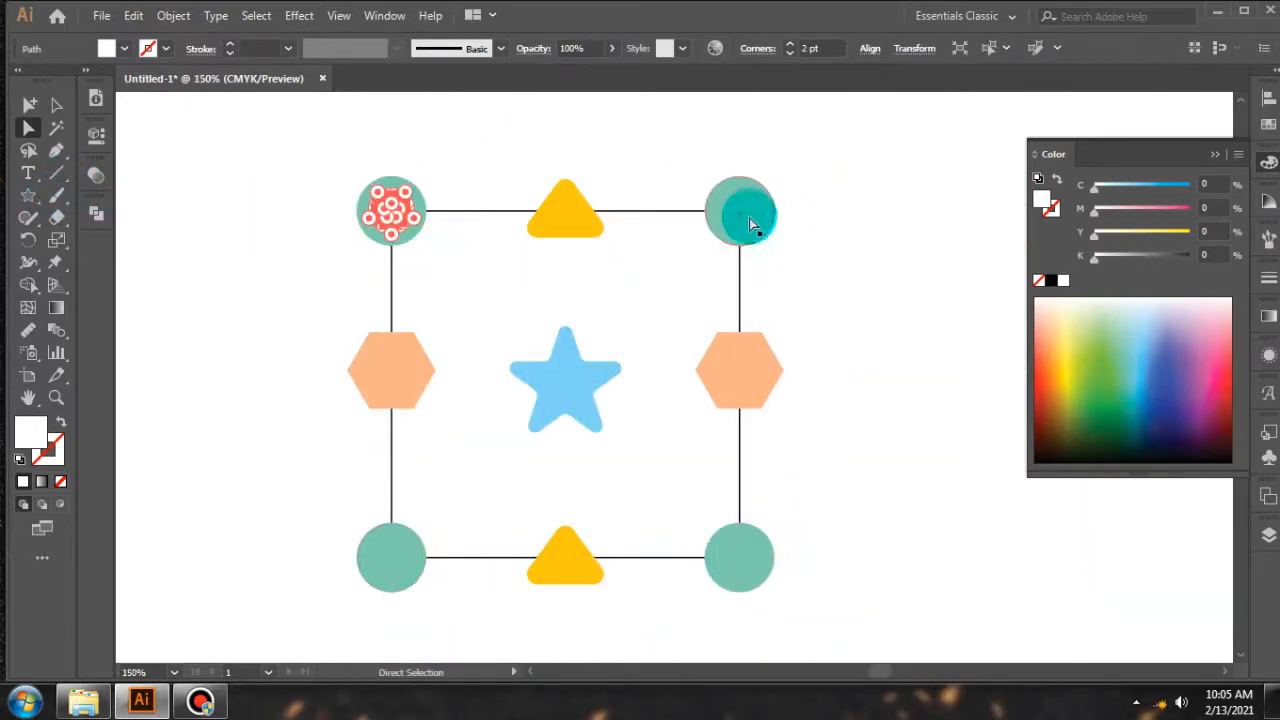
click(752, 222)
shift+click(388, 580)
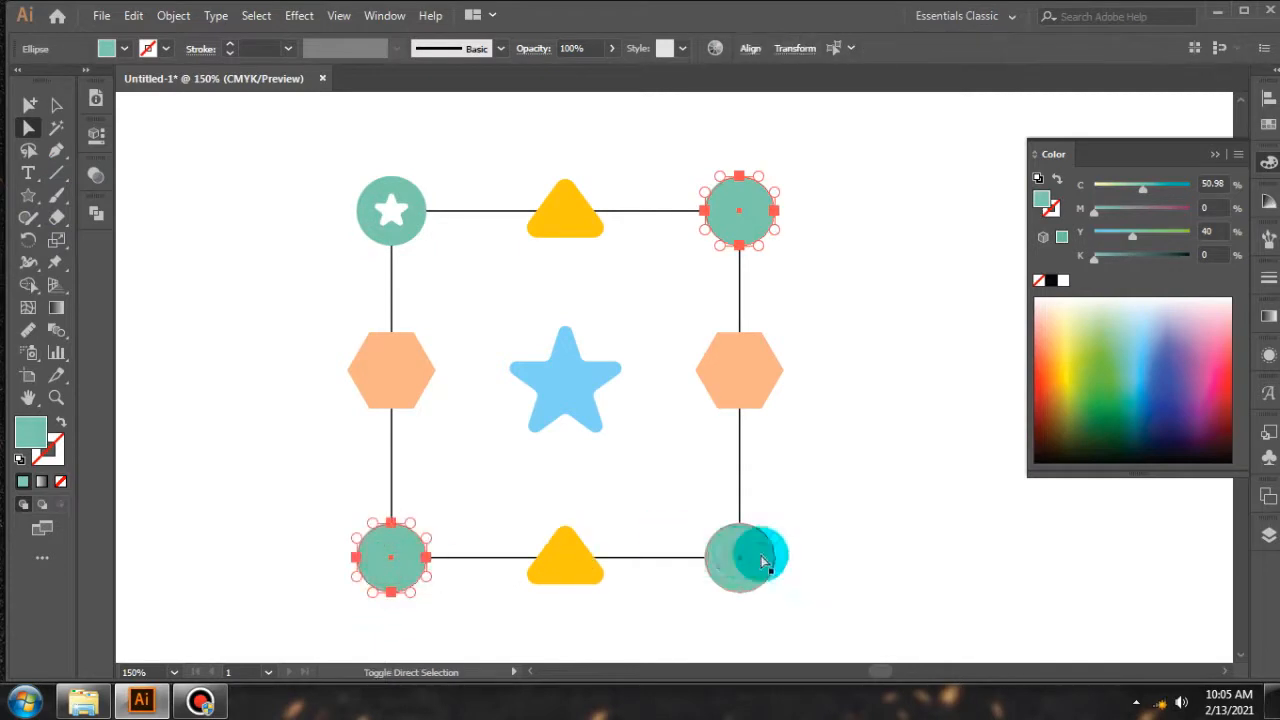
key(Delete)
Cut the small star out of the upper-left green circle with Pathfinder's Minus Front, then close the Pathfinder panel
scroll(374, 176, up, 3)
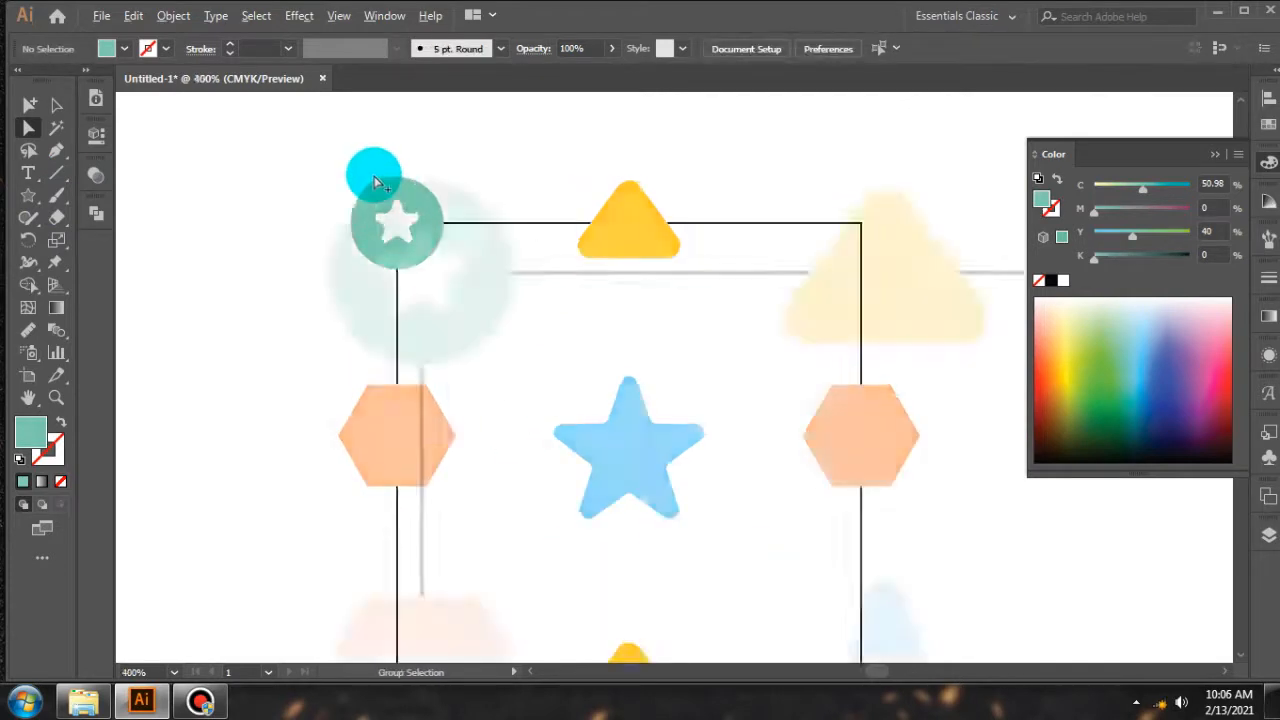
click(414, 280)
shift+click(471, 286)
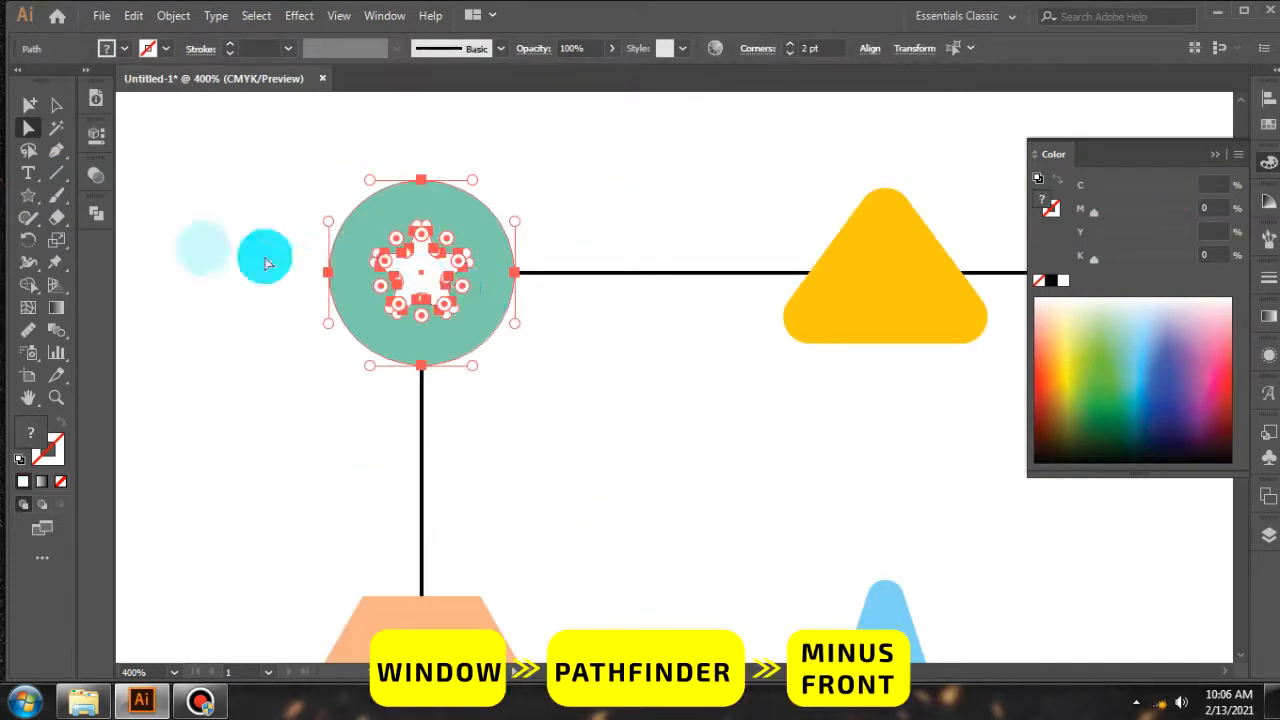
click(90, 214)
click(160, 305)
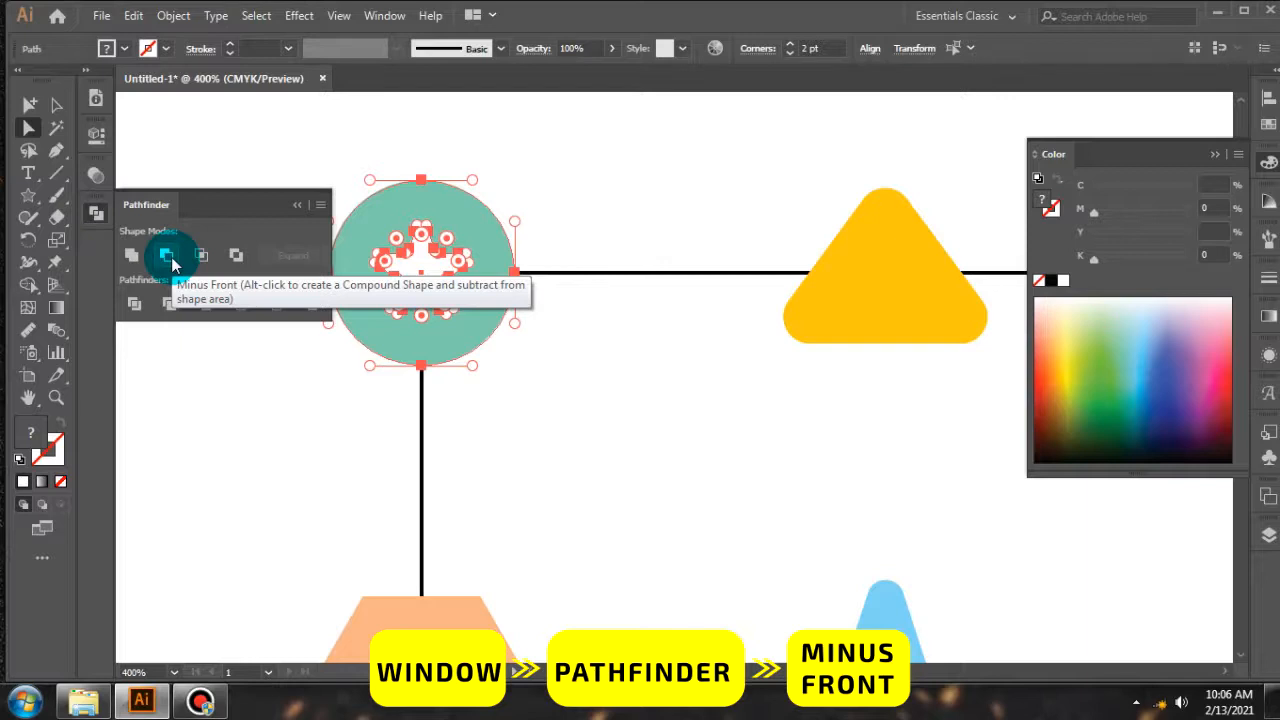
click(433, 253)
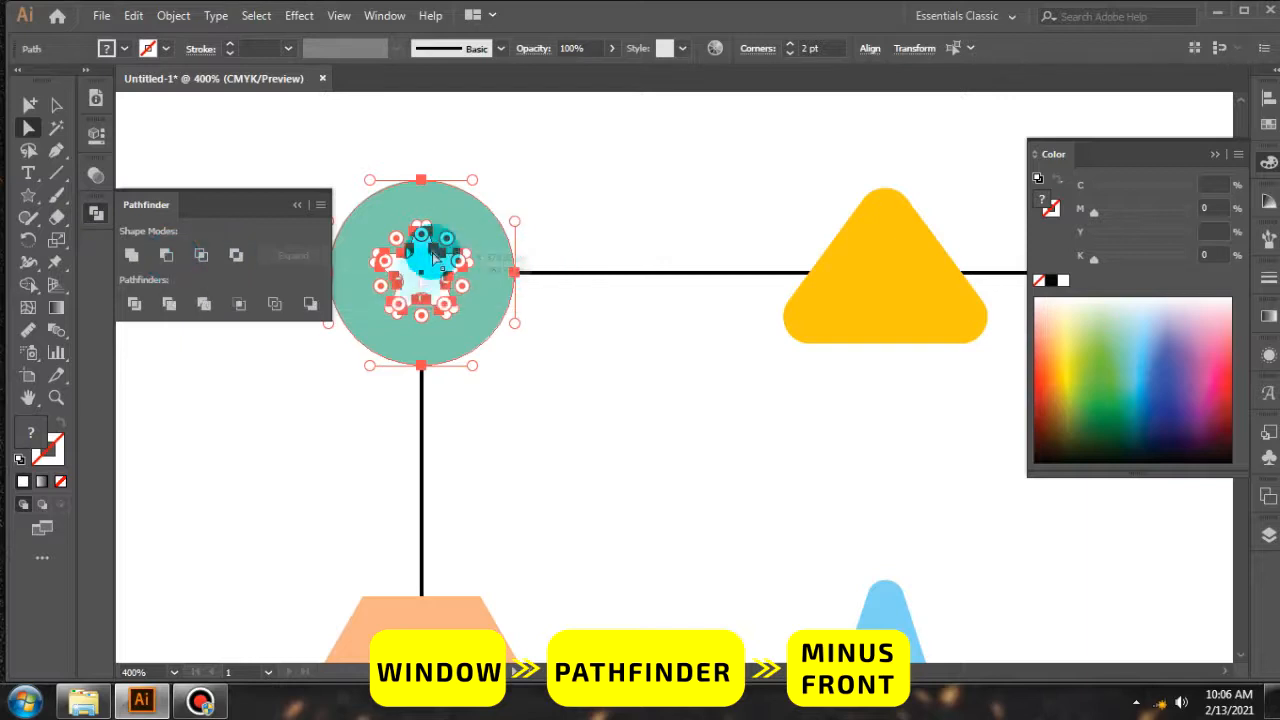
click(166, 258)
click(530, 180)
scroll(530, 180, down, 2)
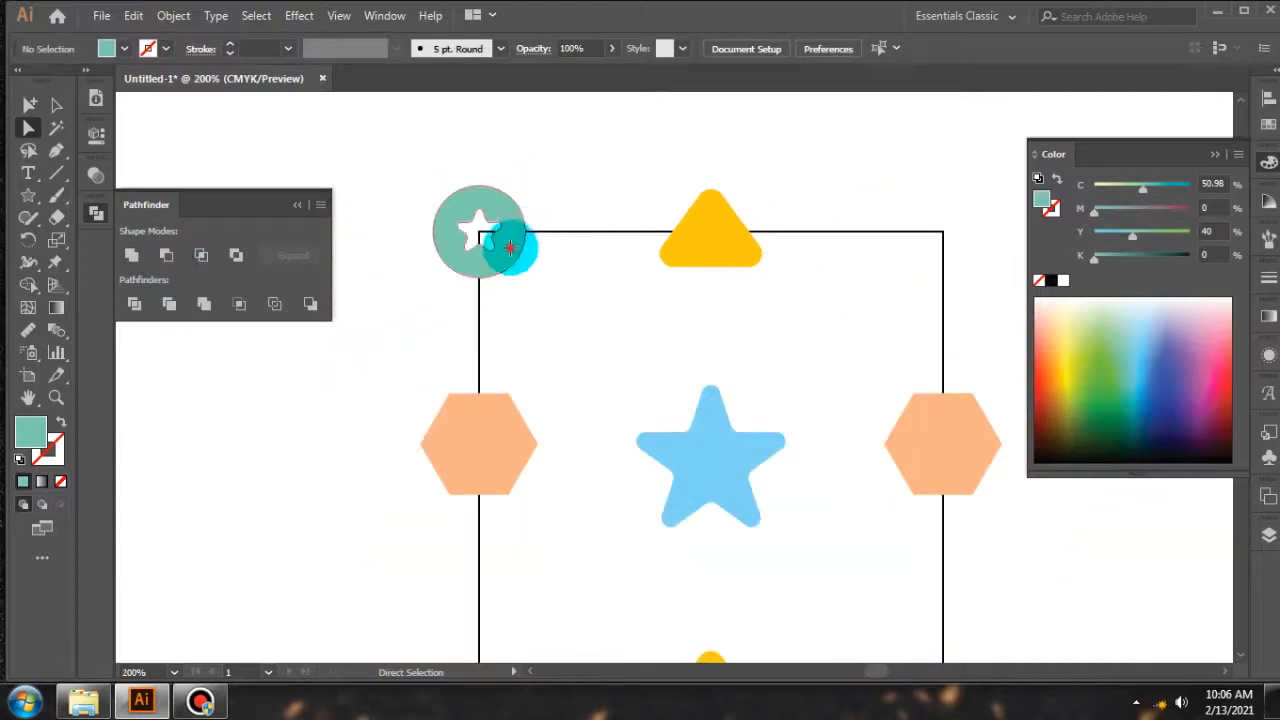
click(509, 243)
scroll(600, 186, down, 1)
click(579, 149)
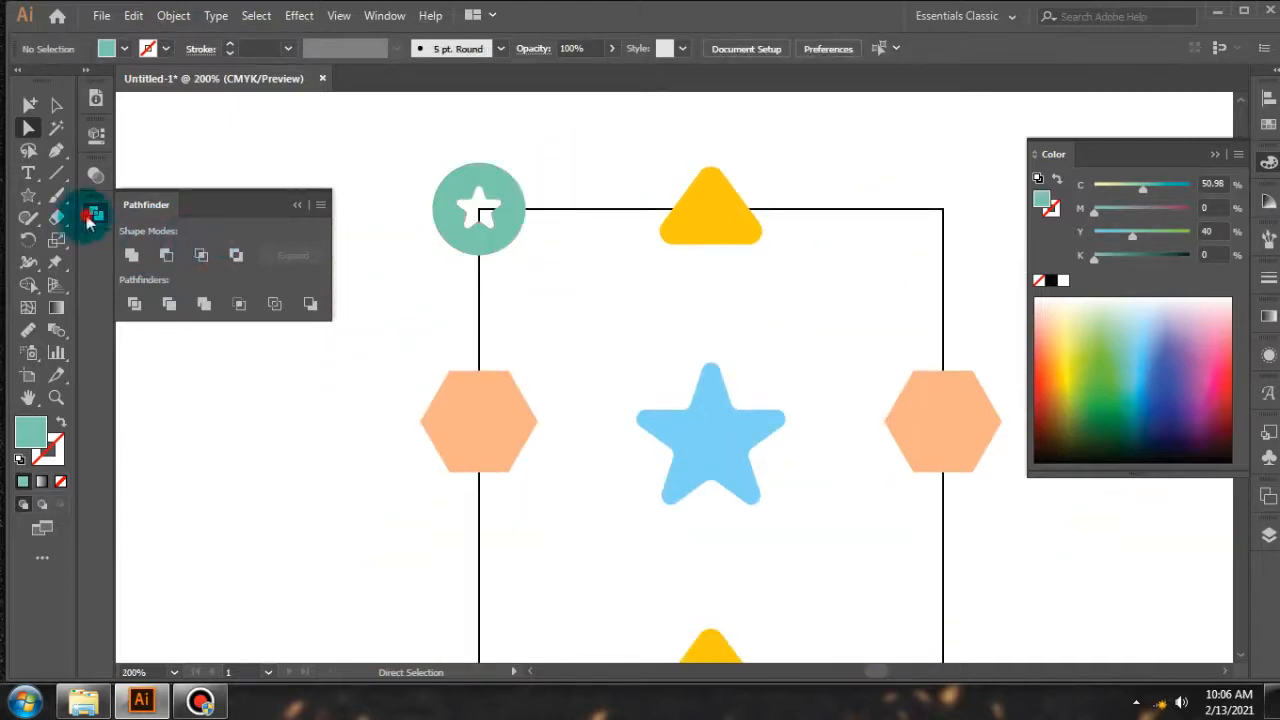
click(90, 216)
Copy the star-cut circle to the guide square's upper-right corner using Move with 250 pt horizontal and 0 pt vertical
click(510, 232)
click(606, 171)
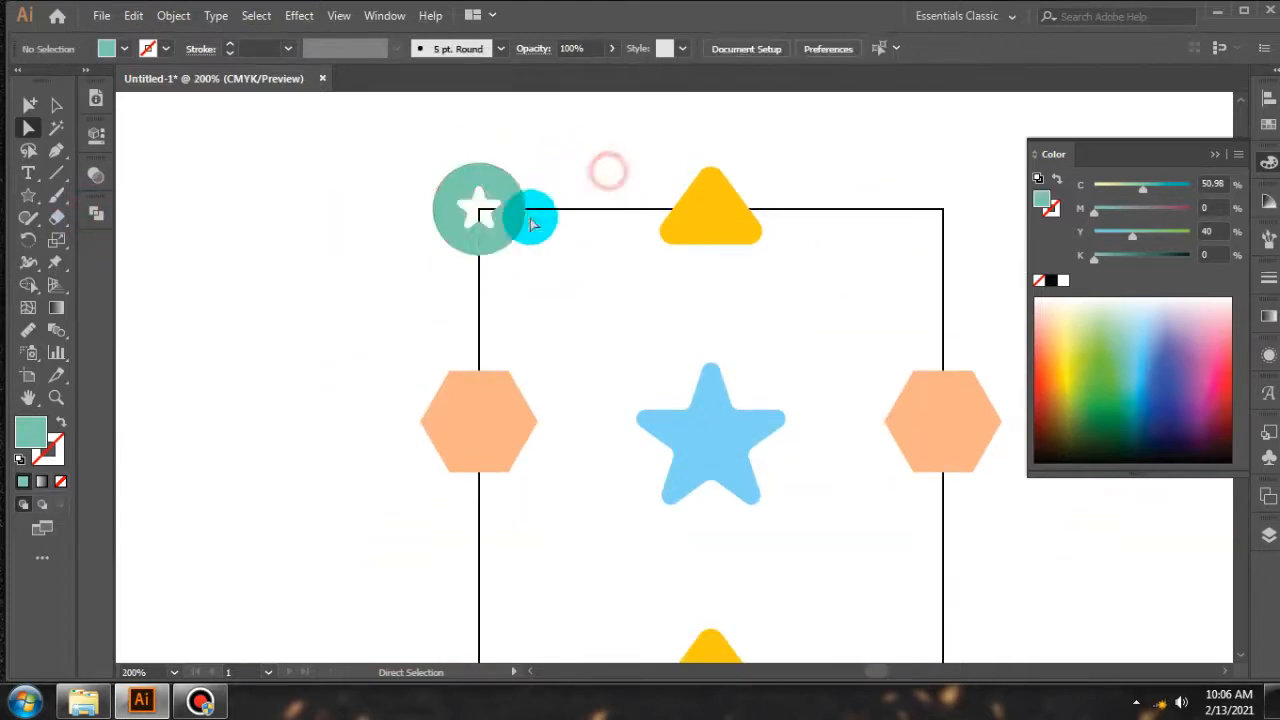
click(510, 232)
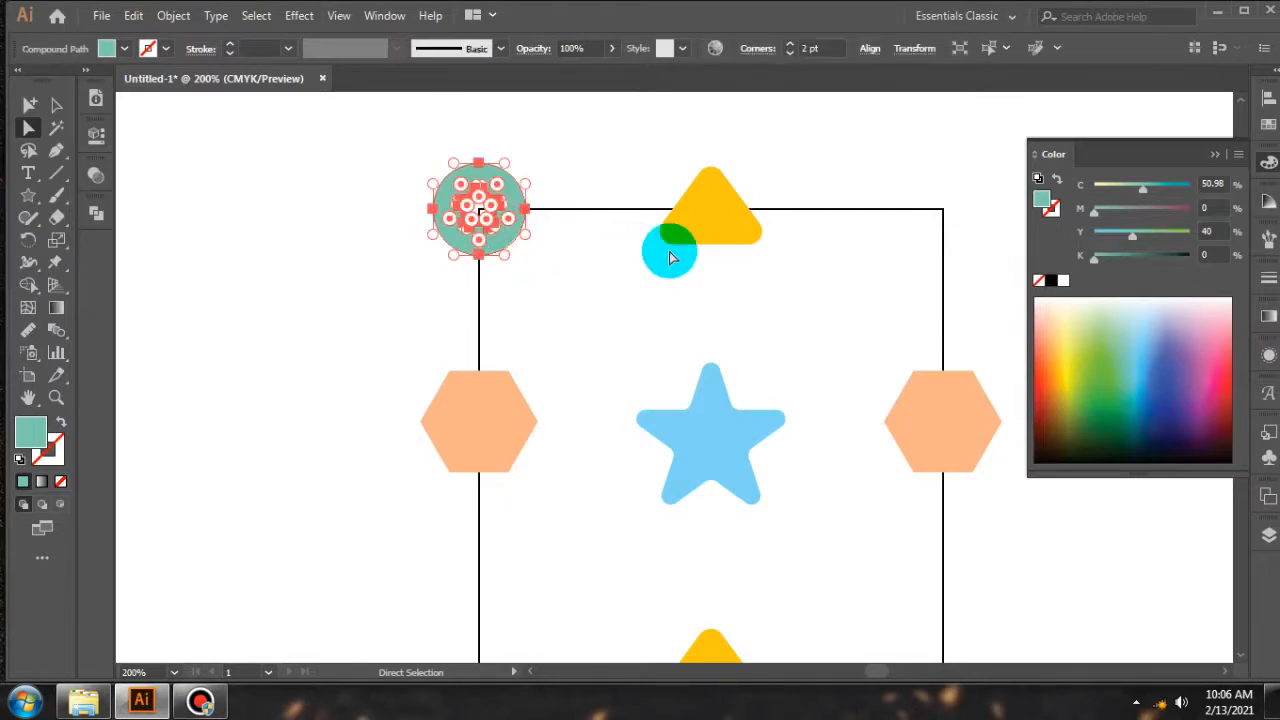
right_click(608, 265)
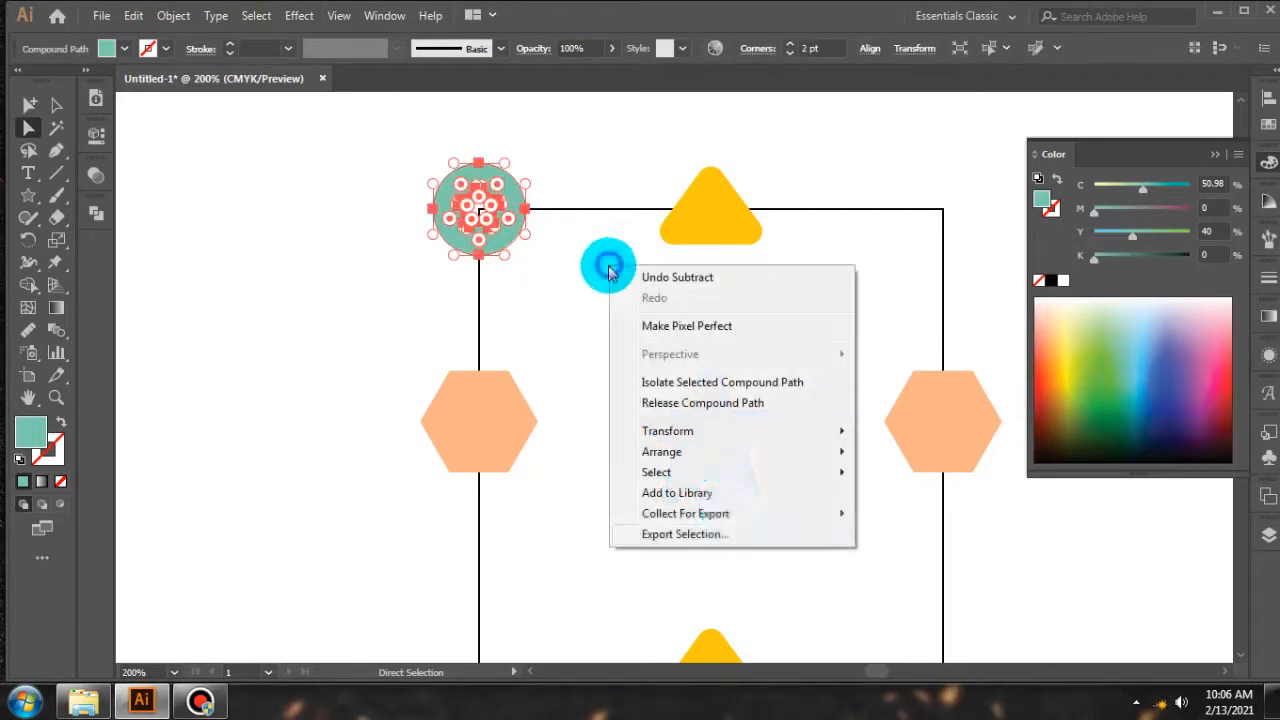
mouse_move(795, 438)
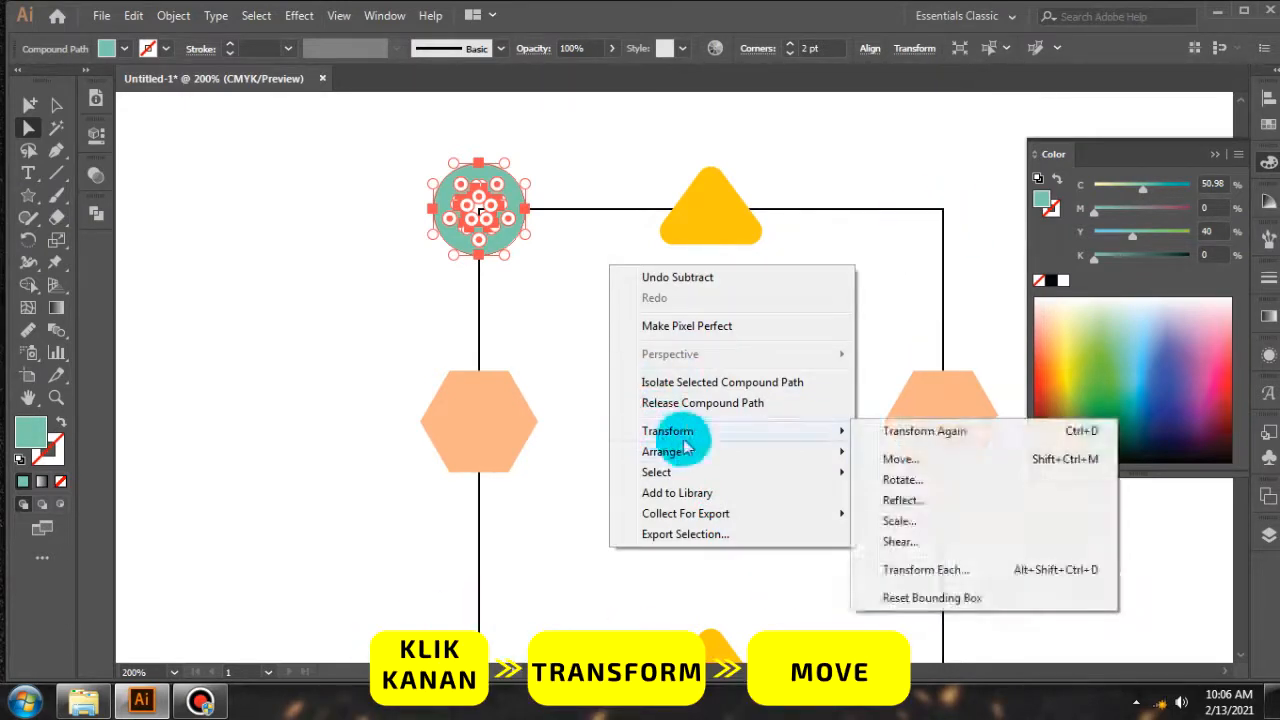
mouse_move(714, 432)
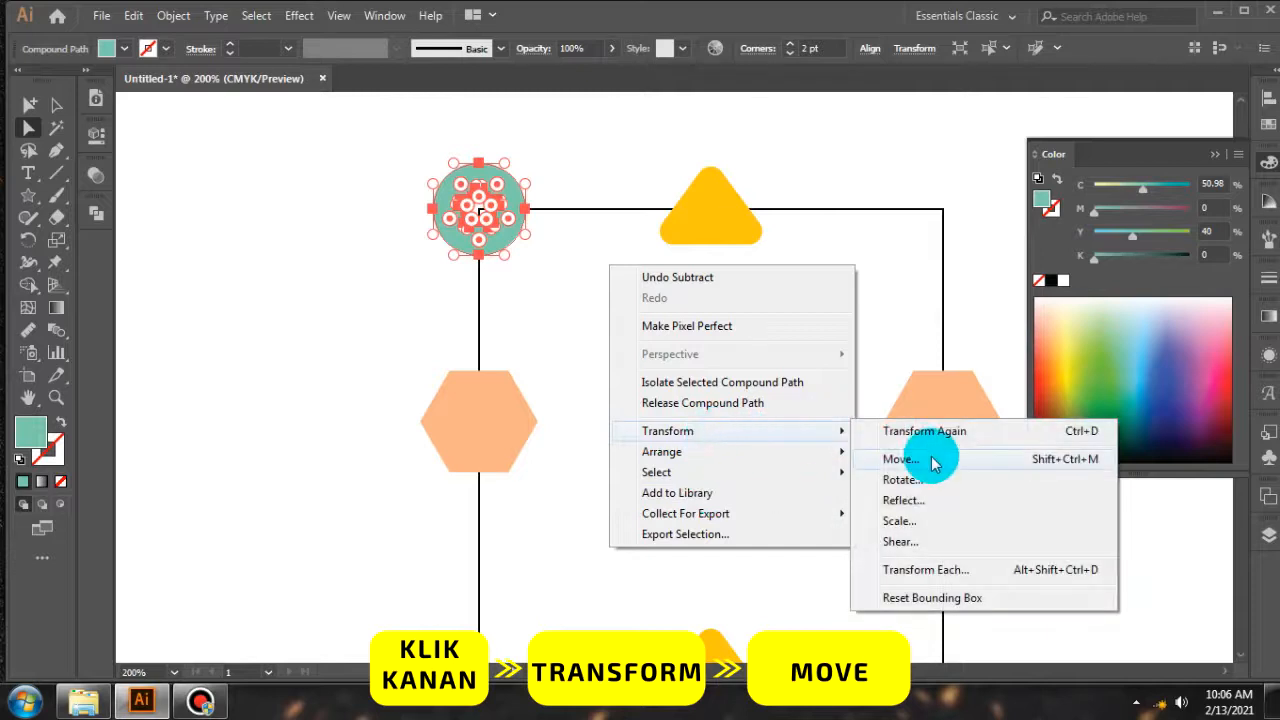
click(900, 459)
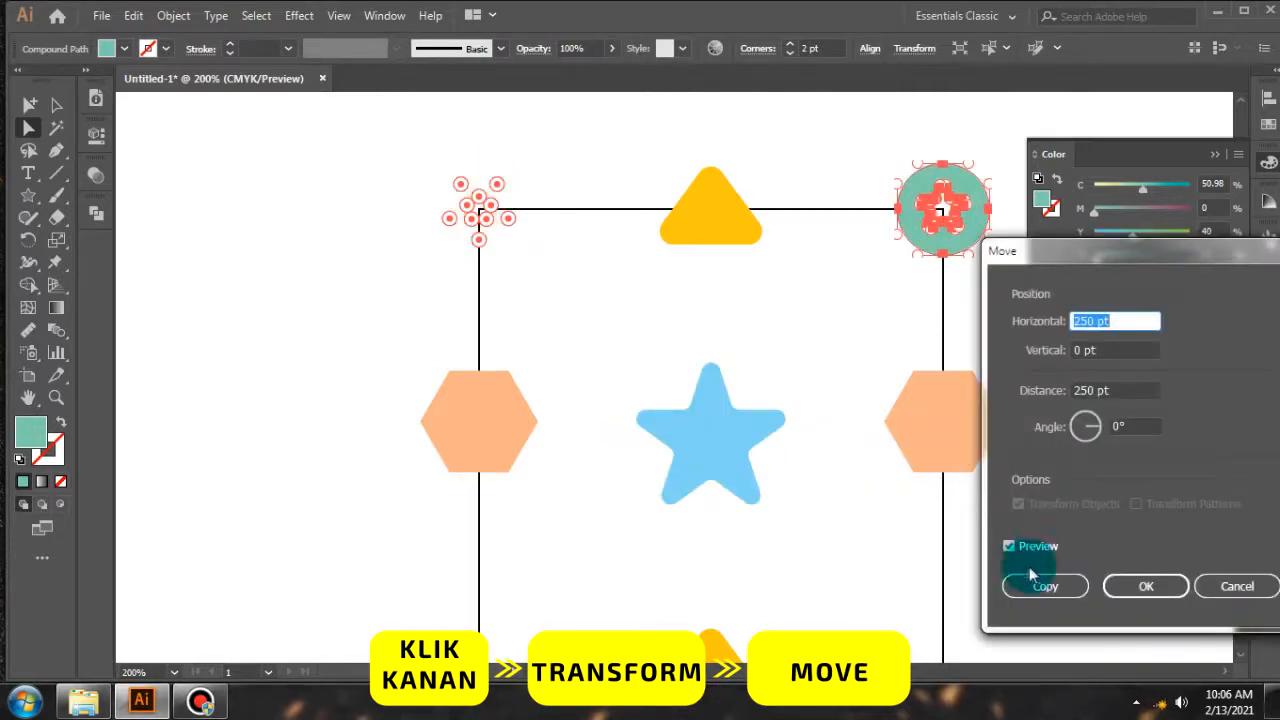
click(1040, 591)
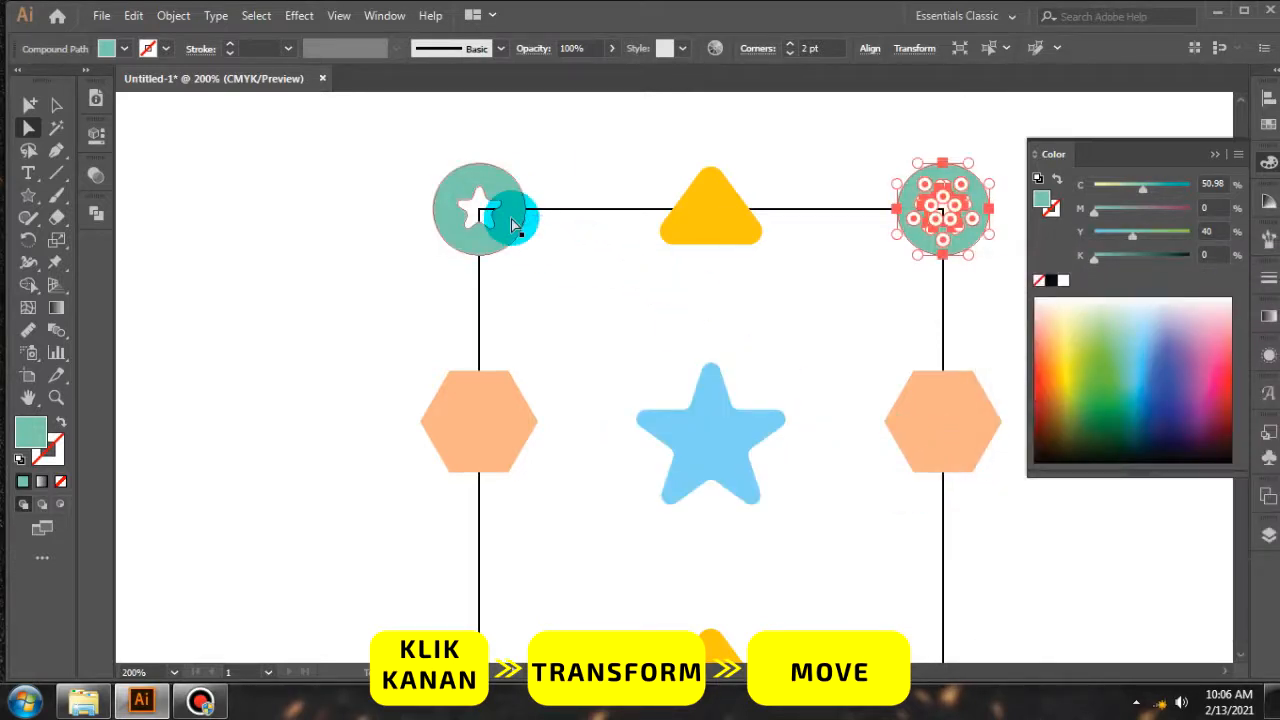
Copy both upper star-cut circles to the guide square's lower corners using Move with 0 pt horizontal and 250 pt vertical, then deselect
shift+click(511, 219)
right_click(660, 210)
mouse_move(775, 360)
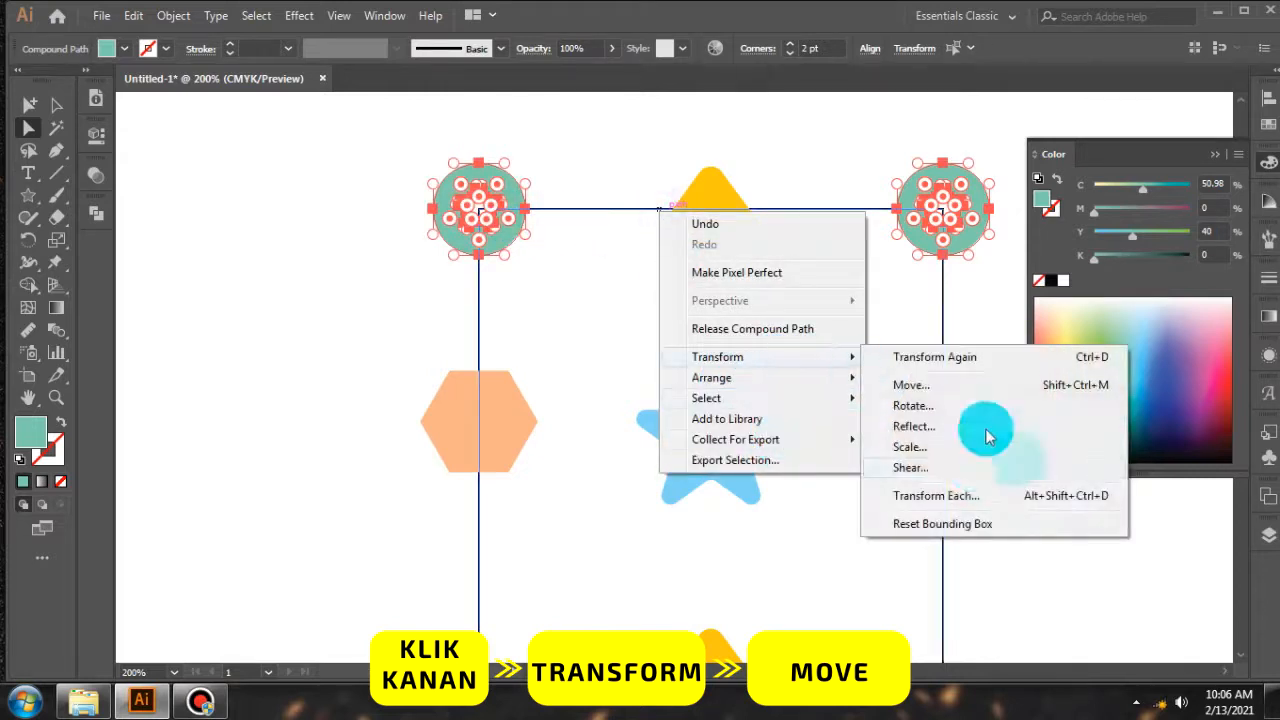
click(910, 385)
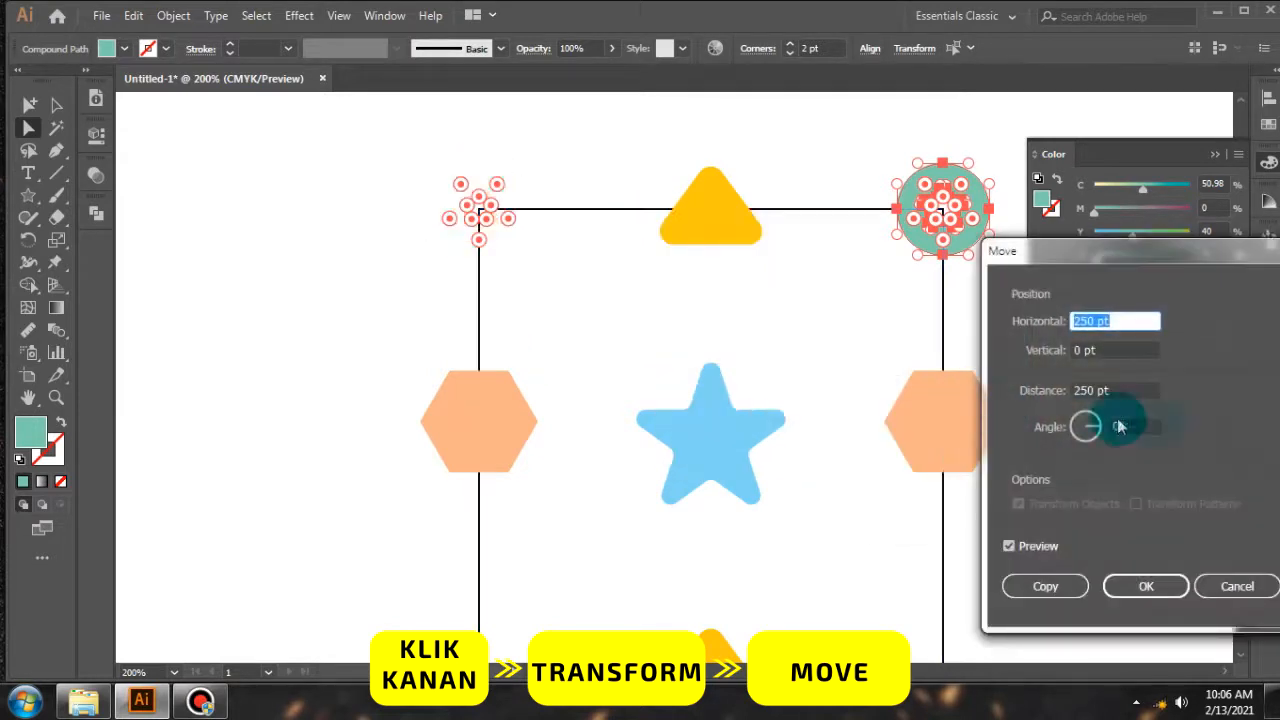
text(0)
key(Tab)
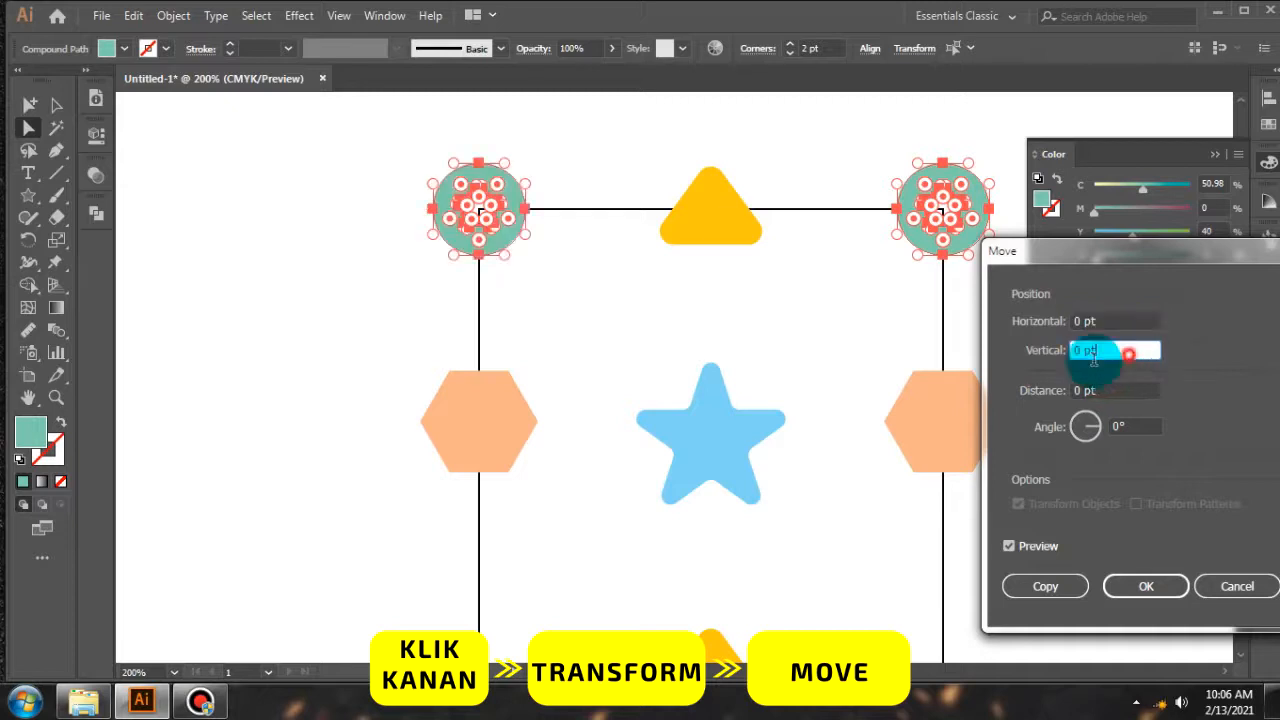
click(993, 553)
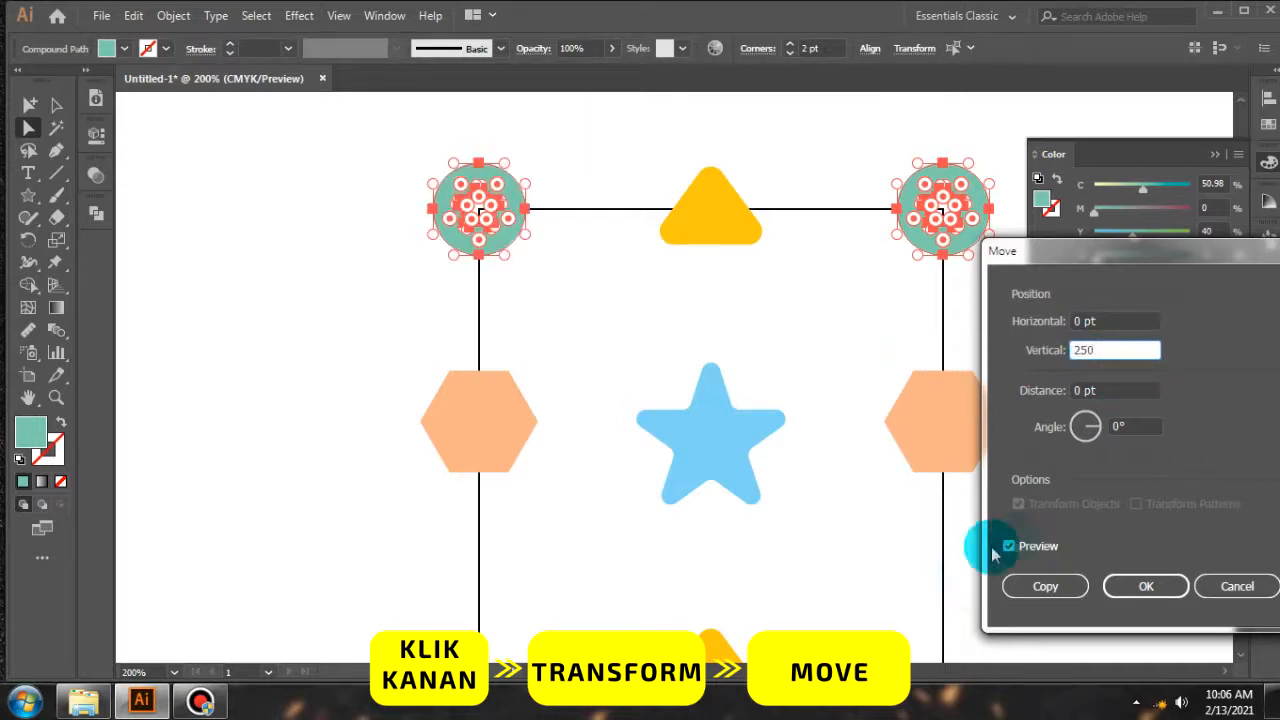
click(1025, 545)
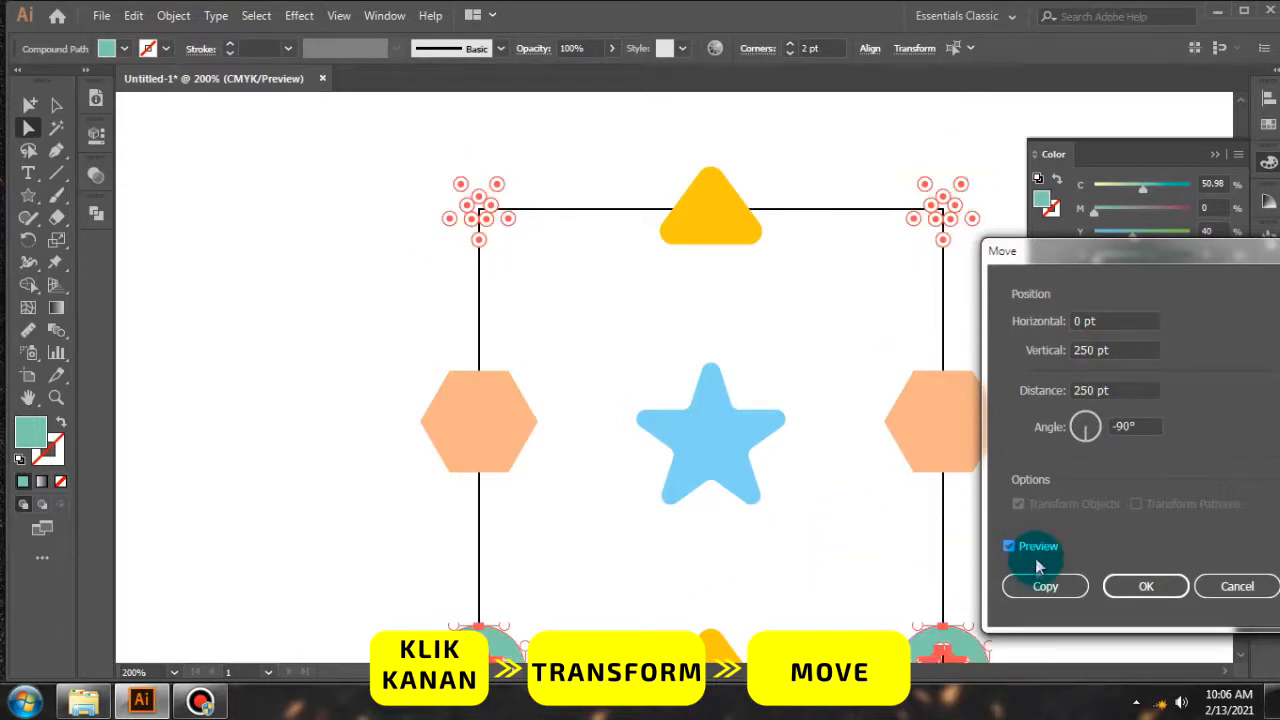
click(1045, 587)
click(602, 132)
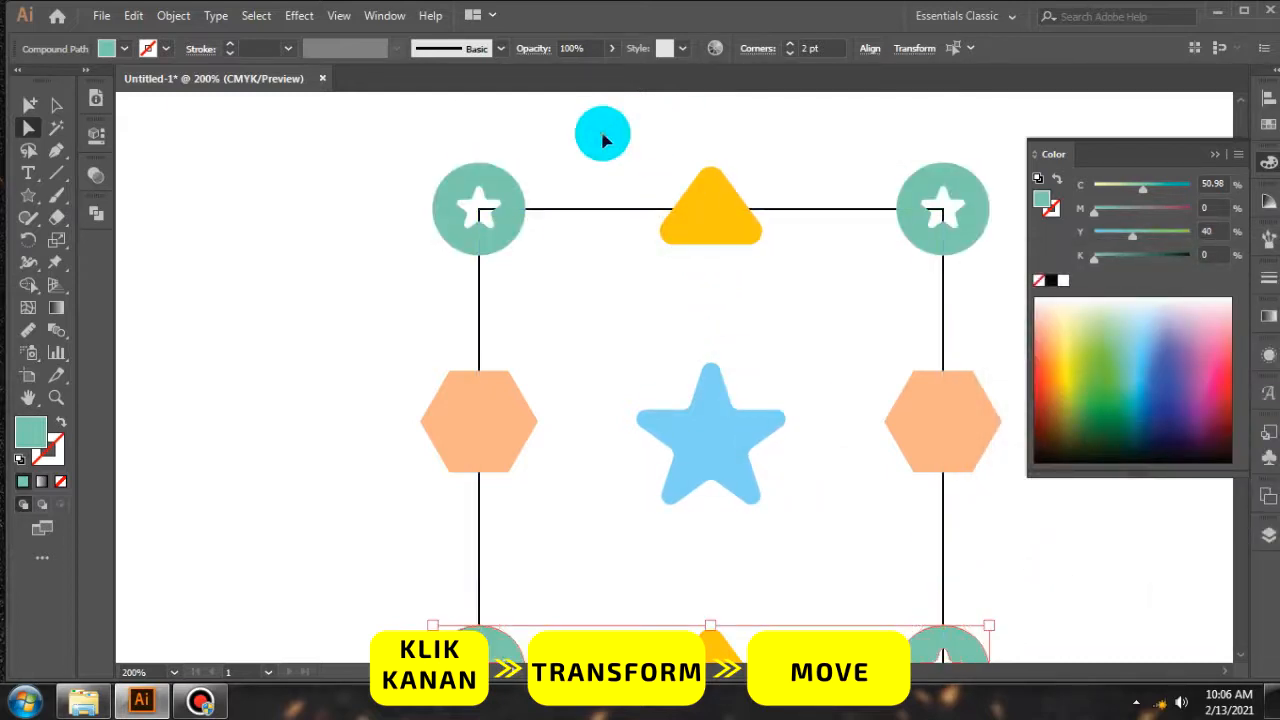
scroll(645, 275, down, 4)
scroll(645, 339, up, 2)
click(897, 292)
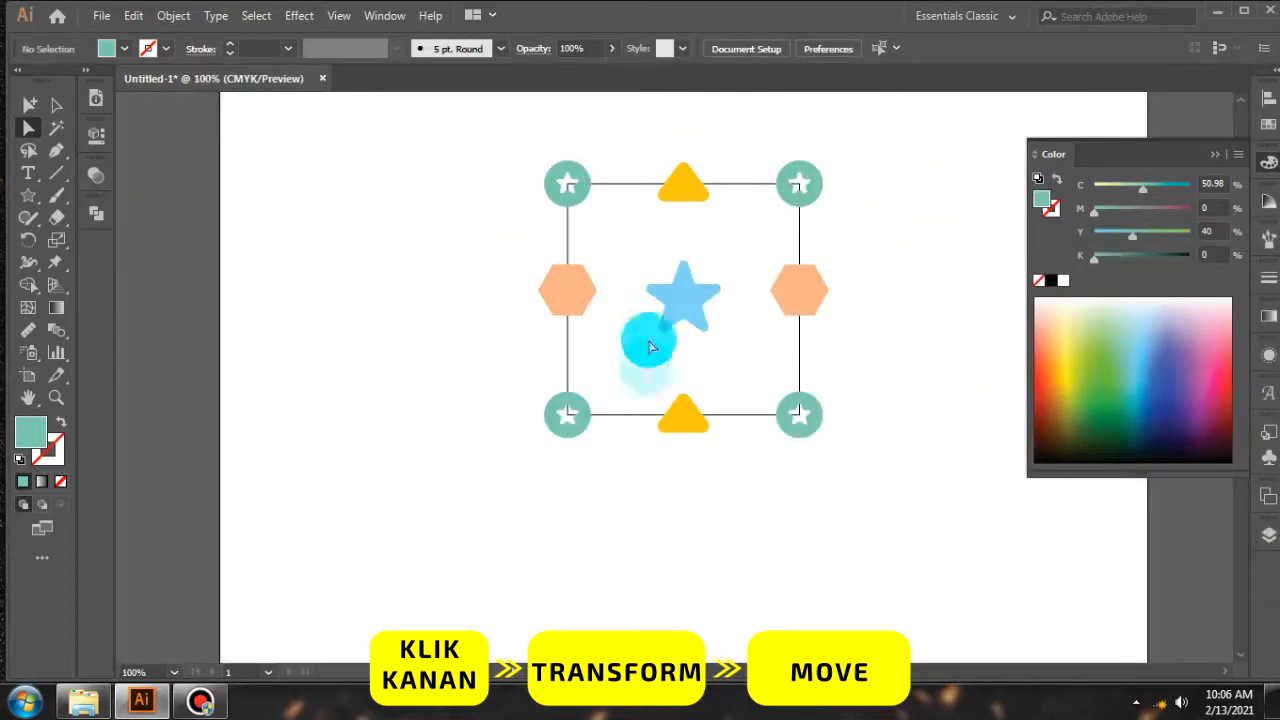
click(788, 503)
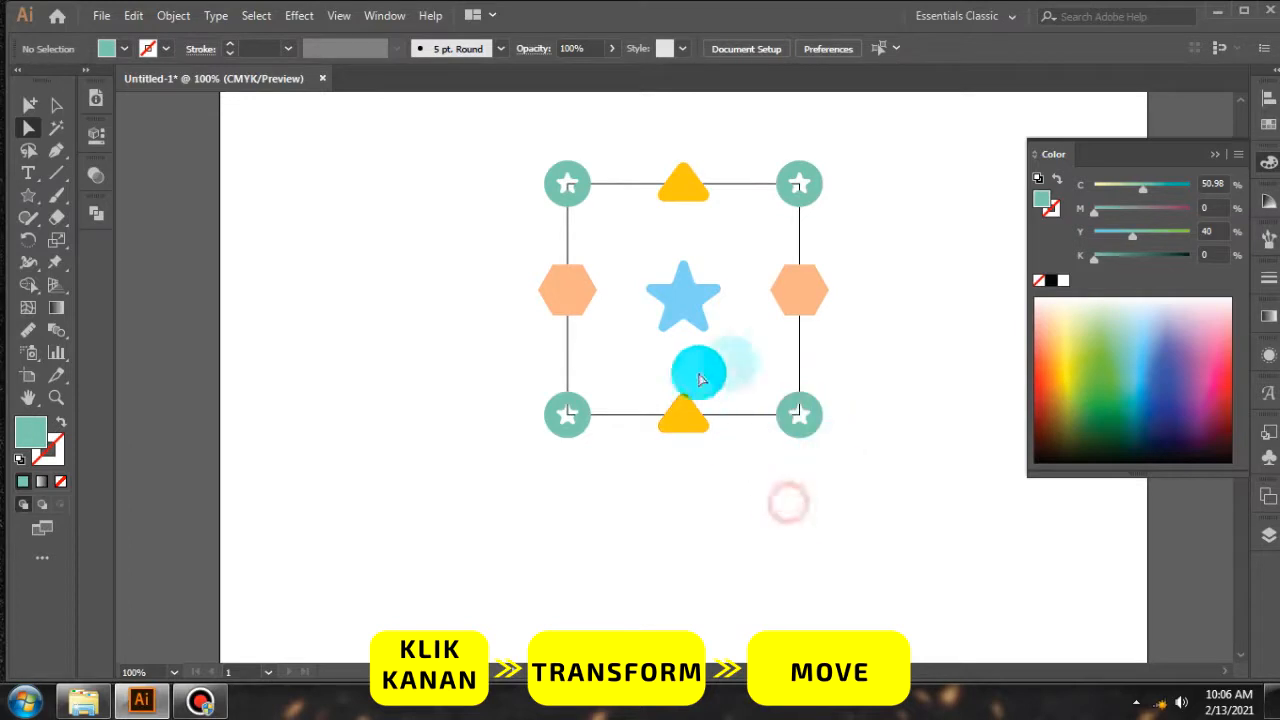
Duplicate the GUIDE layer's rectangle in place at the top of the PATTERN 2 layer
click(1262, 537)
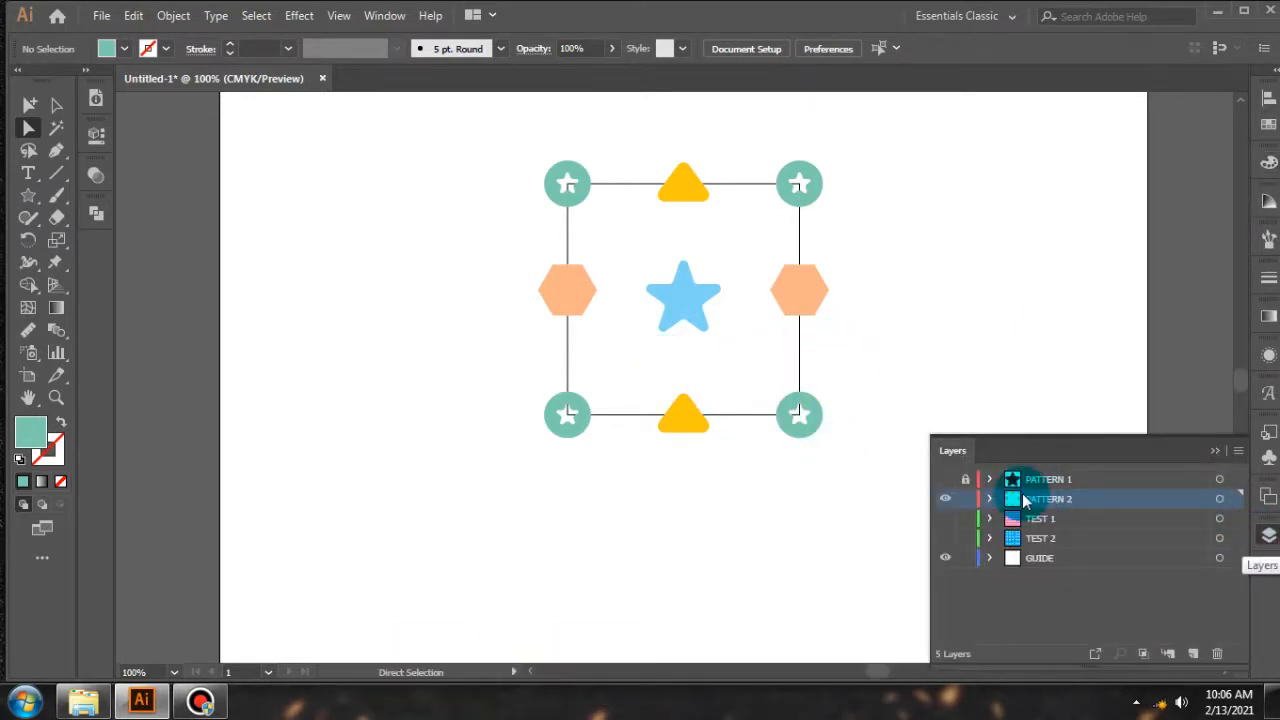
click(990, 499)
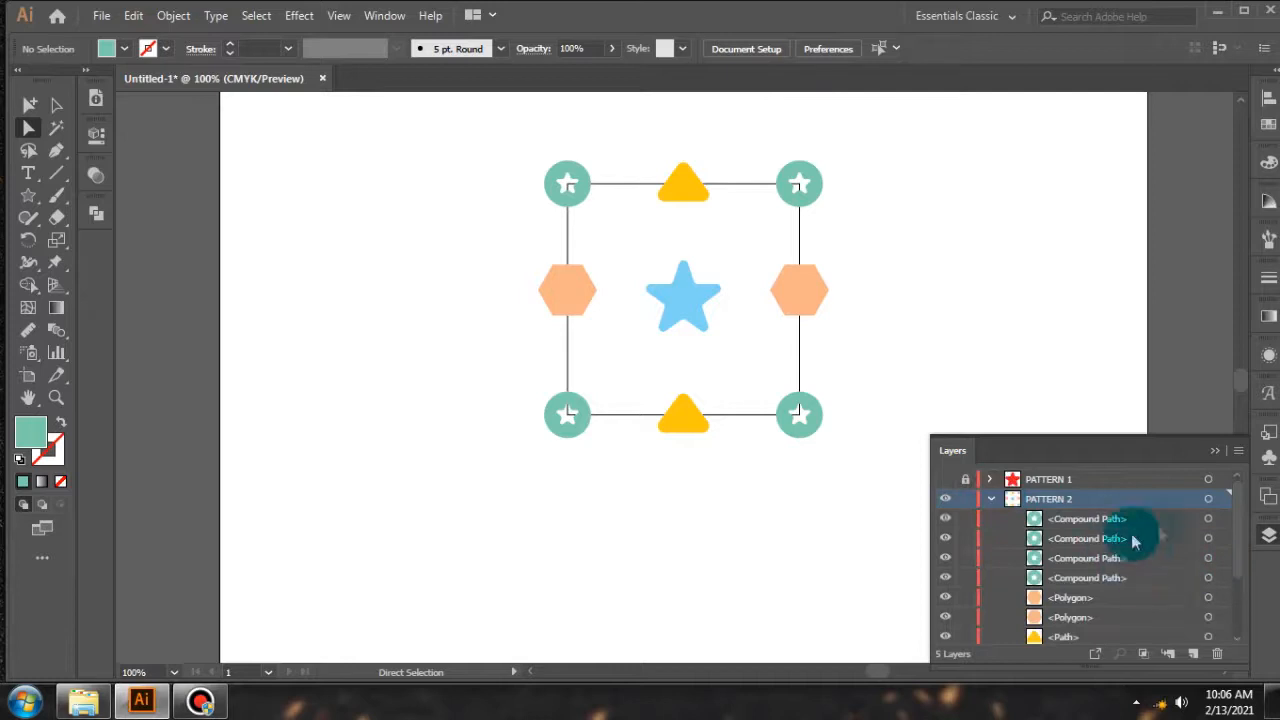
scroll(1088, 553, down, 3)
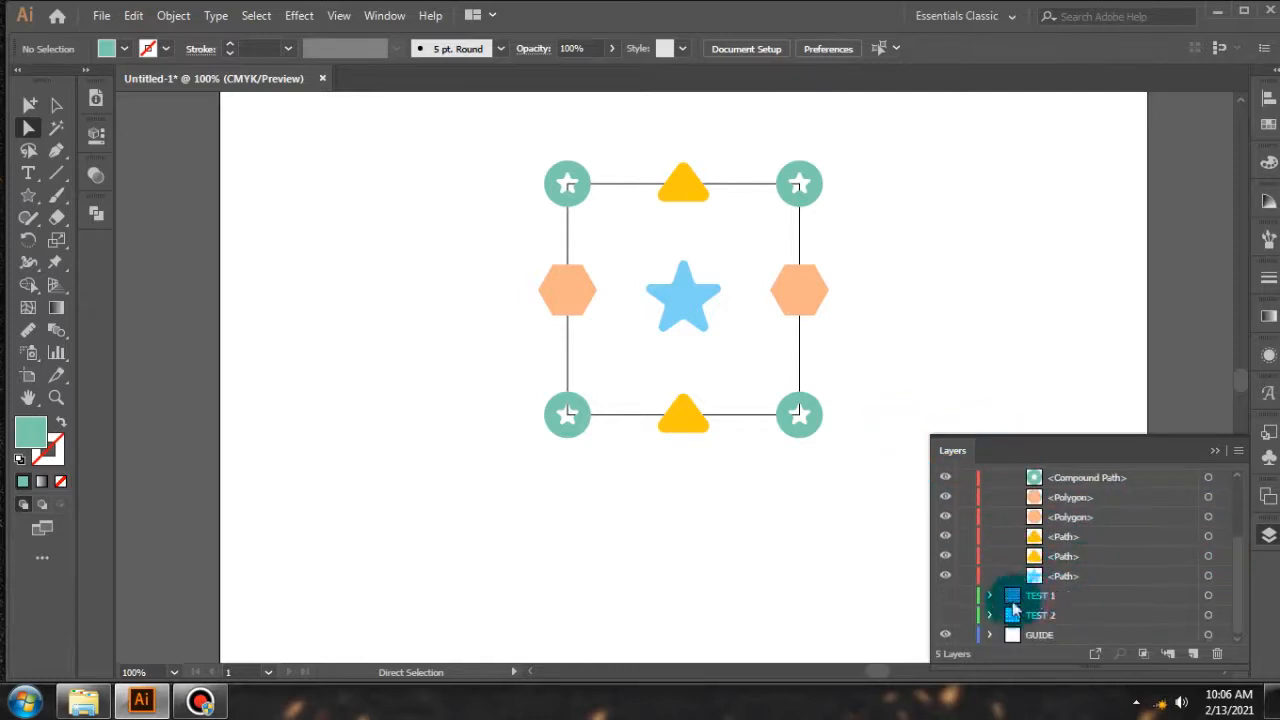
scroll(1160, 636, down, 1)
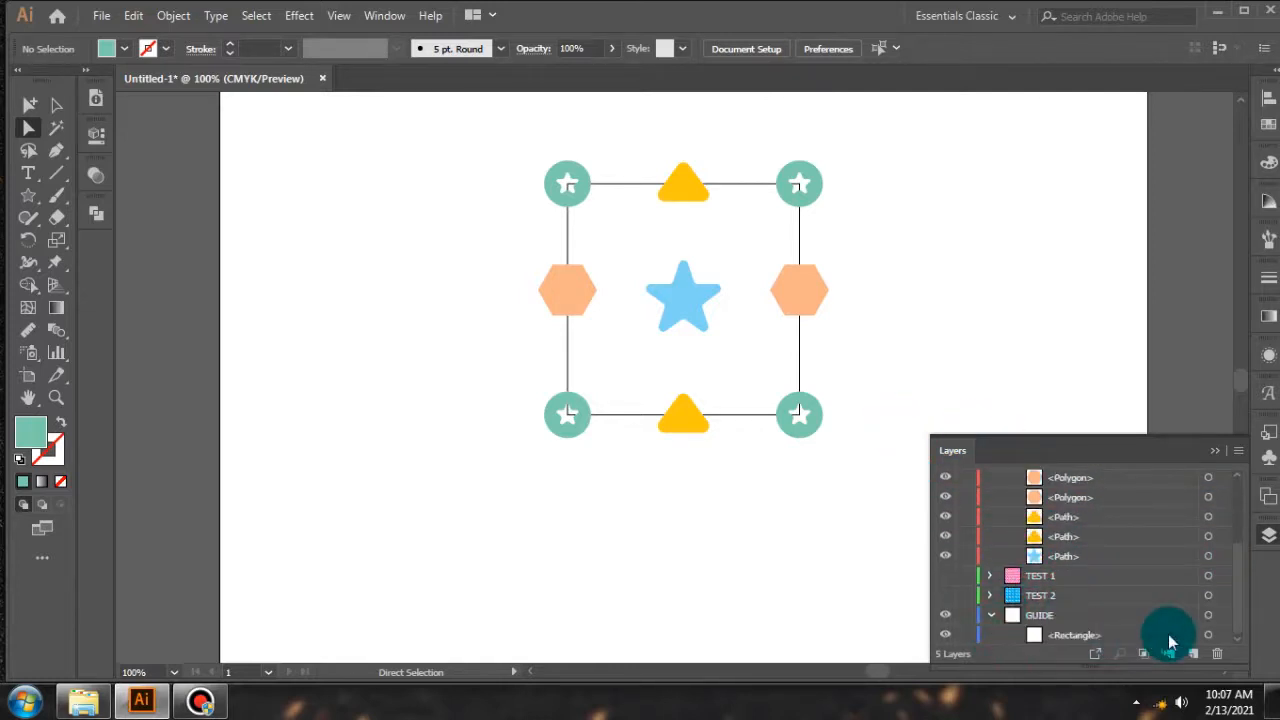
click(1210, 636)
drag(1212, 636, 1212, 516)
click(1221, 501)
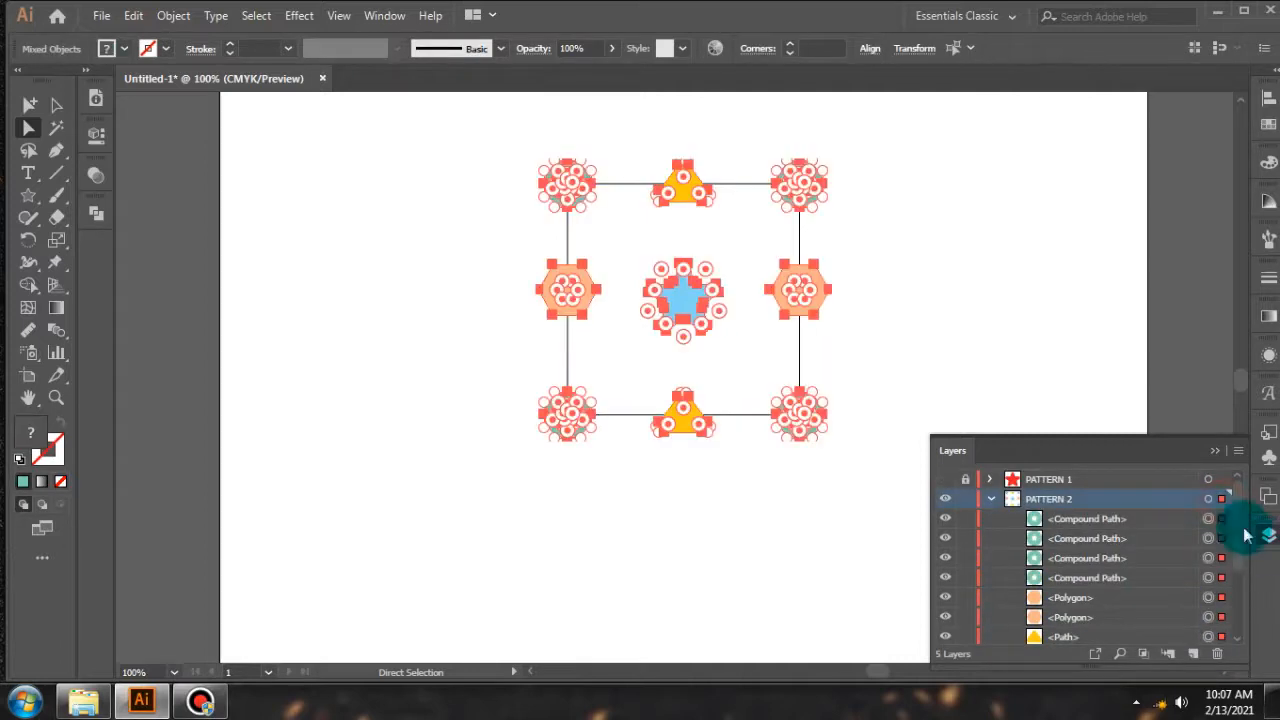
click(1221, 519)
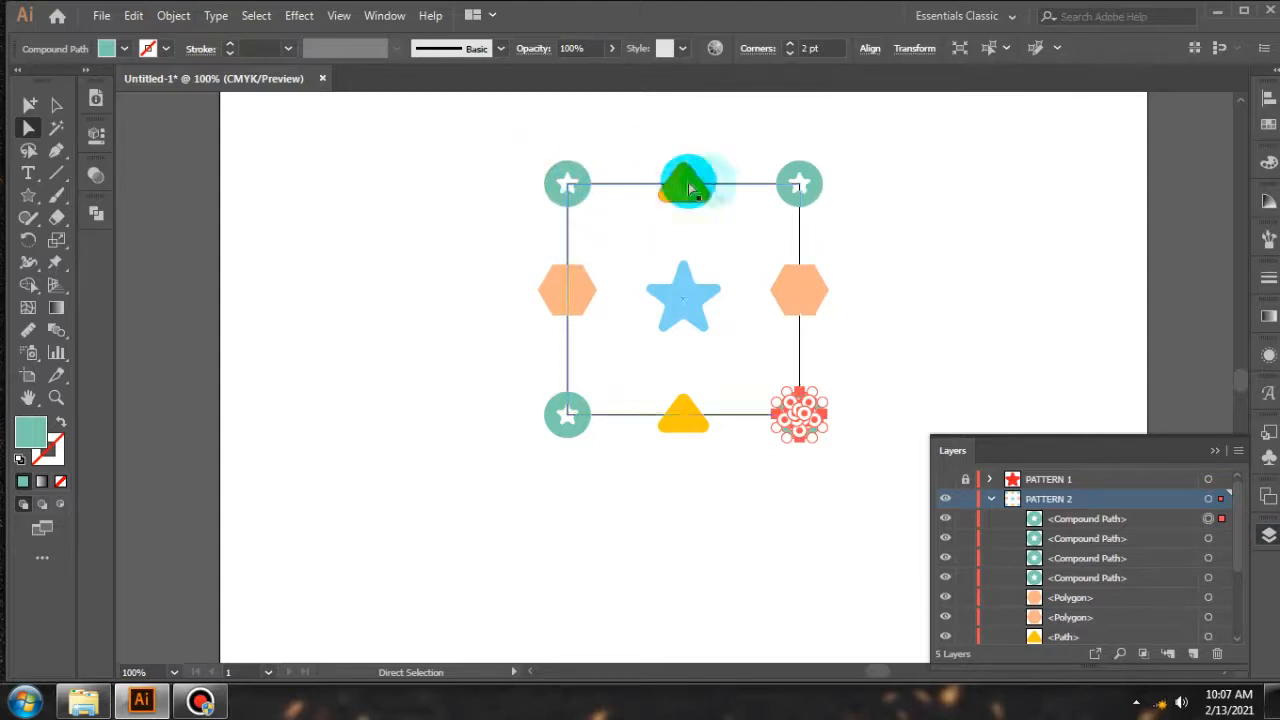
mouse_move(795, 188)
mouse_down()
mouse_move(809, 414)
mouse_move(579, 422)
mouse_move(574, 196)
mouse_move(799, 185)
mouse_up()
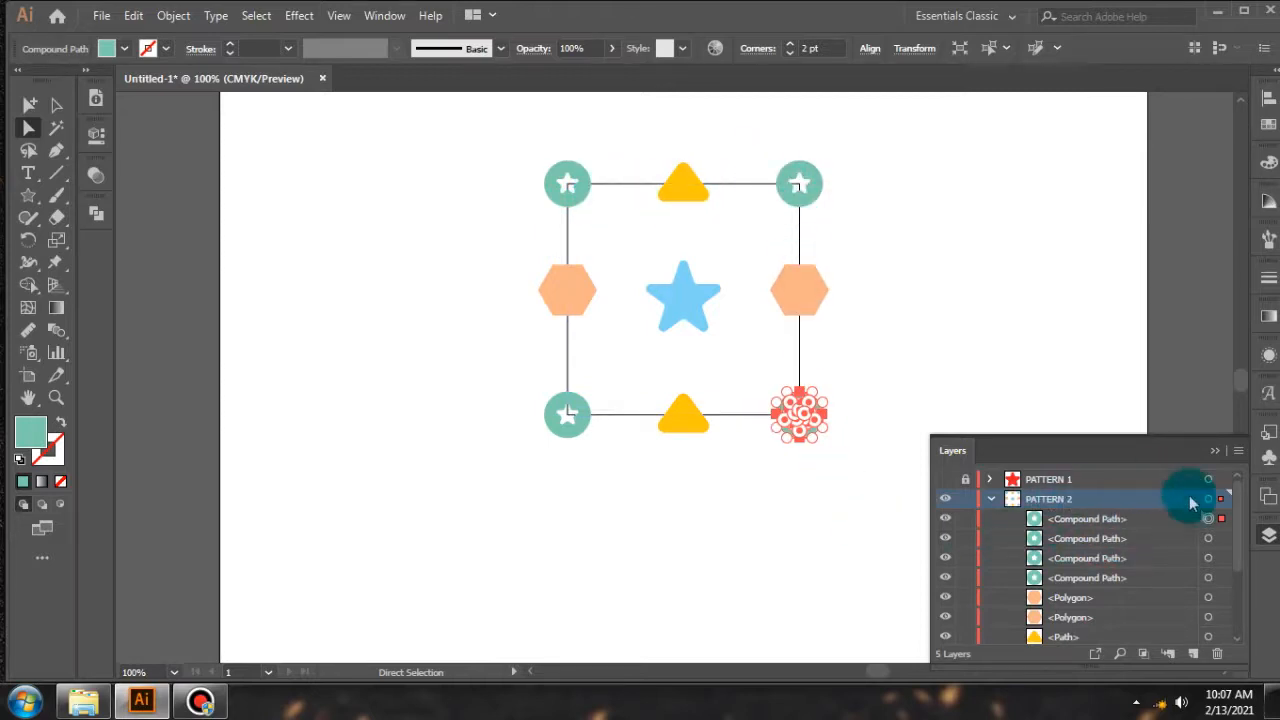
key(ctrl+z)
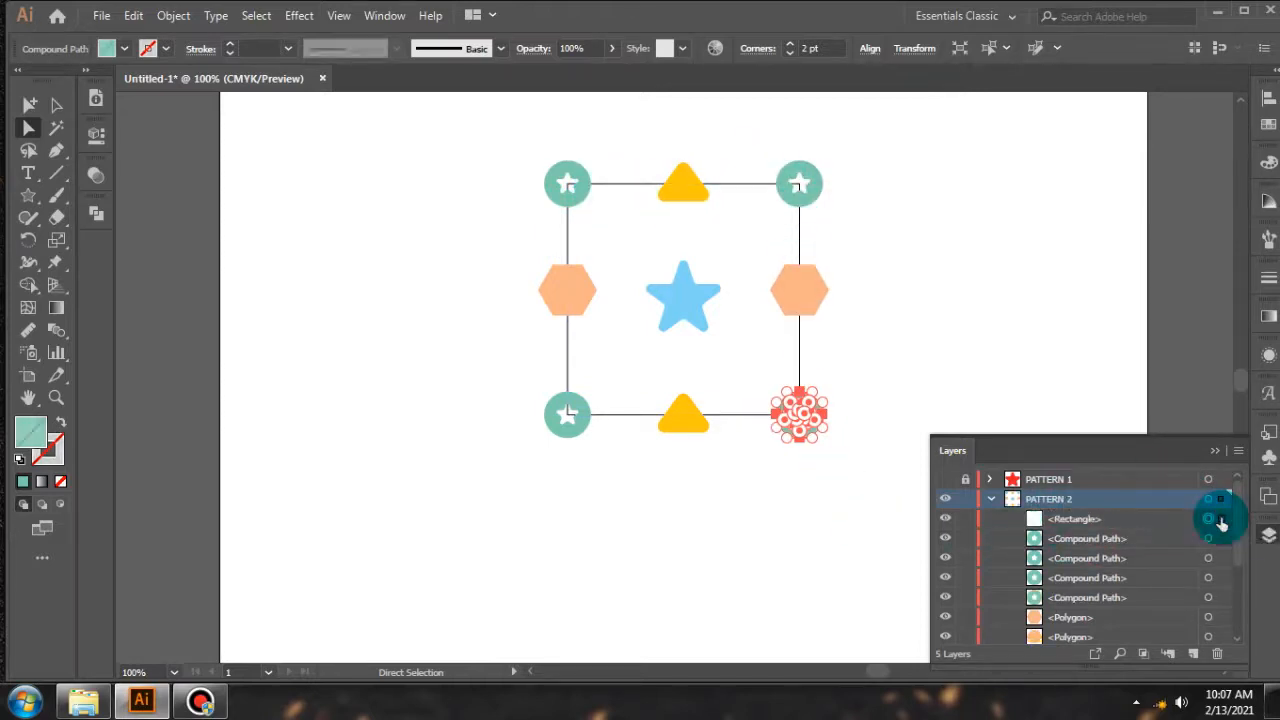
Select all PATTERN 2 artwork and split it along the copied rectangle with Pathfinder's Divide, leaving the Pathfinder options closed
click(1221, 499)
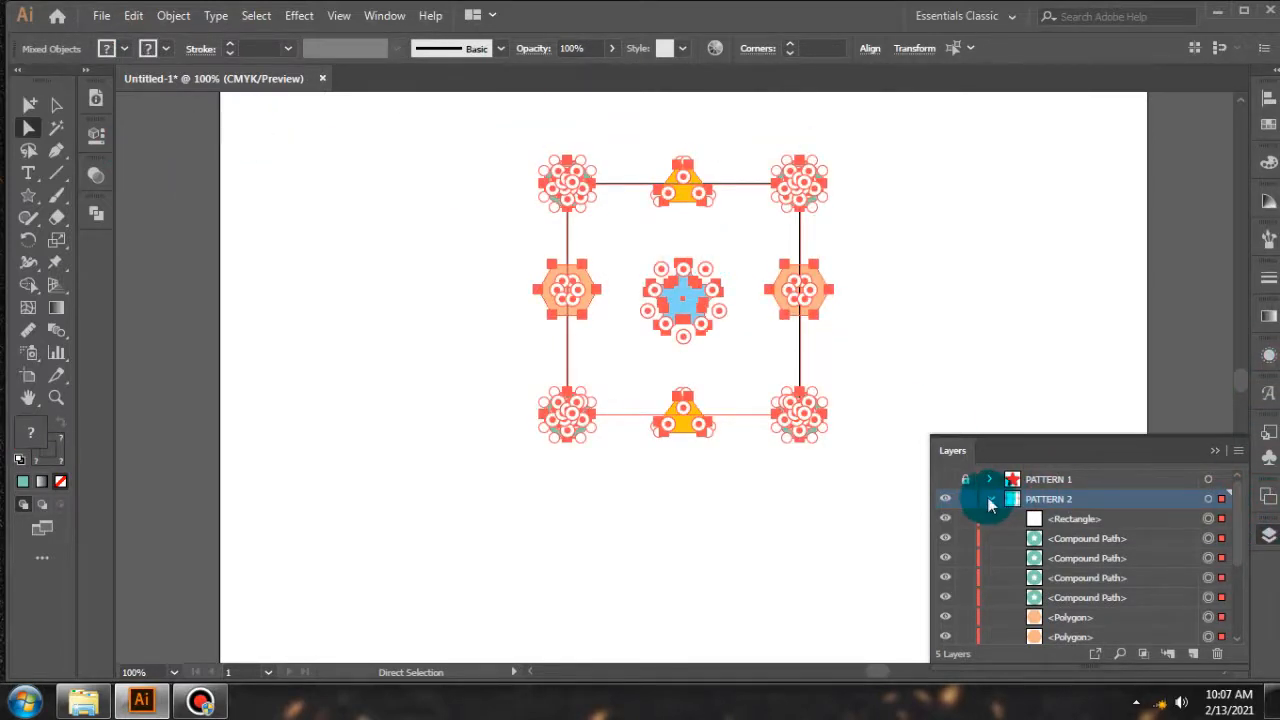
click(989, 499)
click(1051, 360)
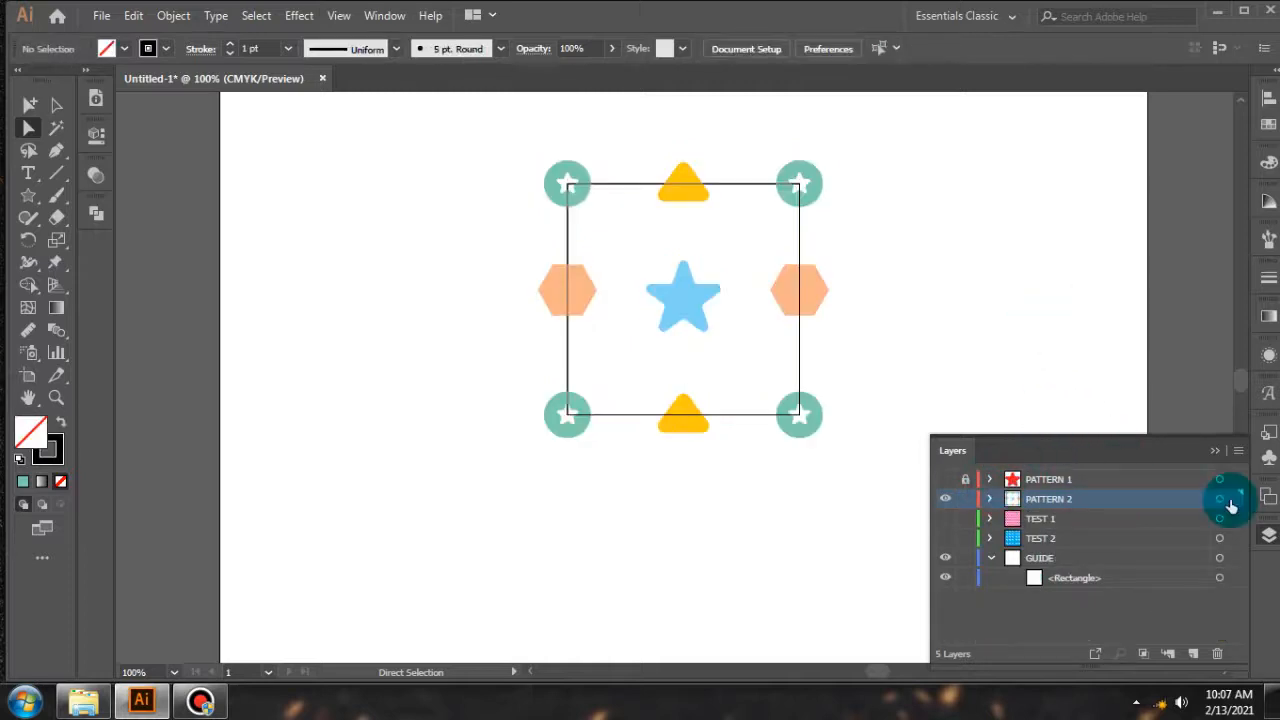
scroll(749, 278, up, 2)
scroll(797, 250, down, 1)
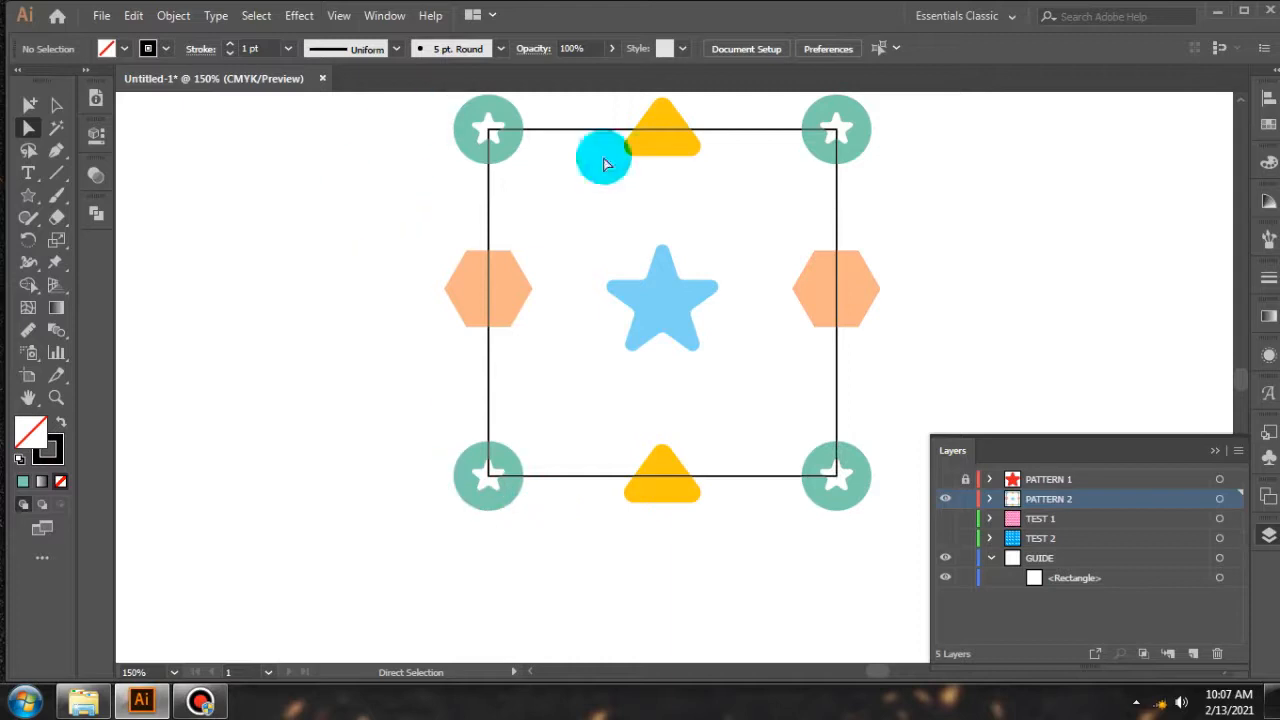
click(1224, 500)
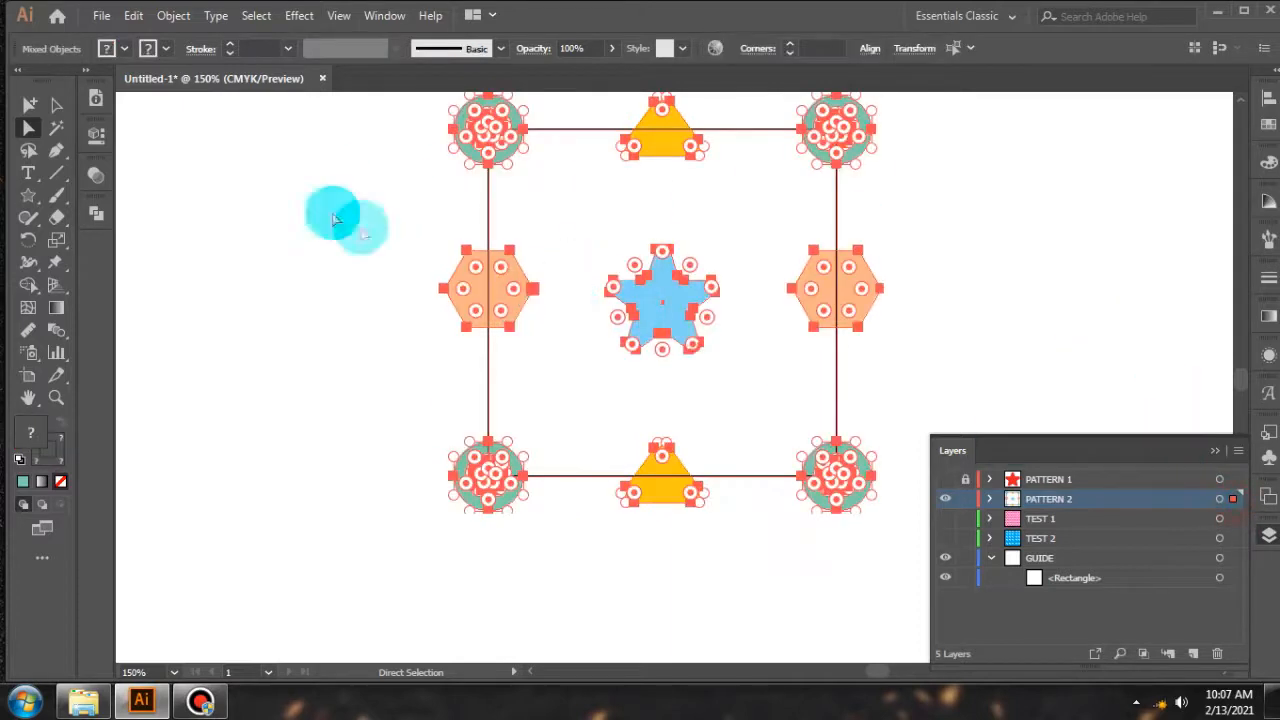
click(95, 215)
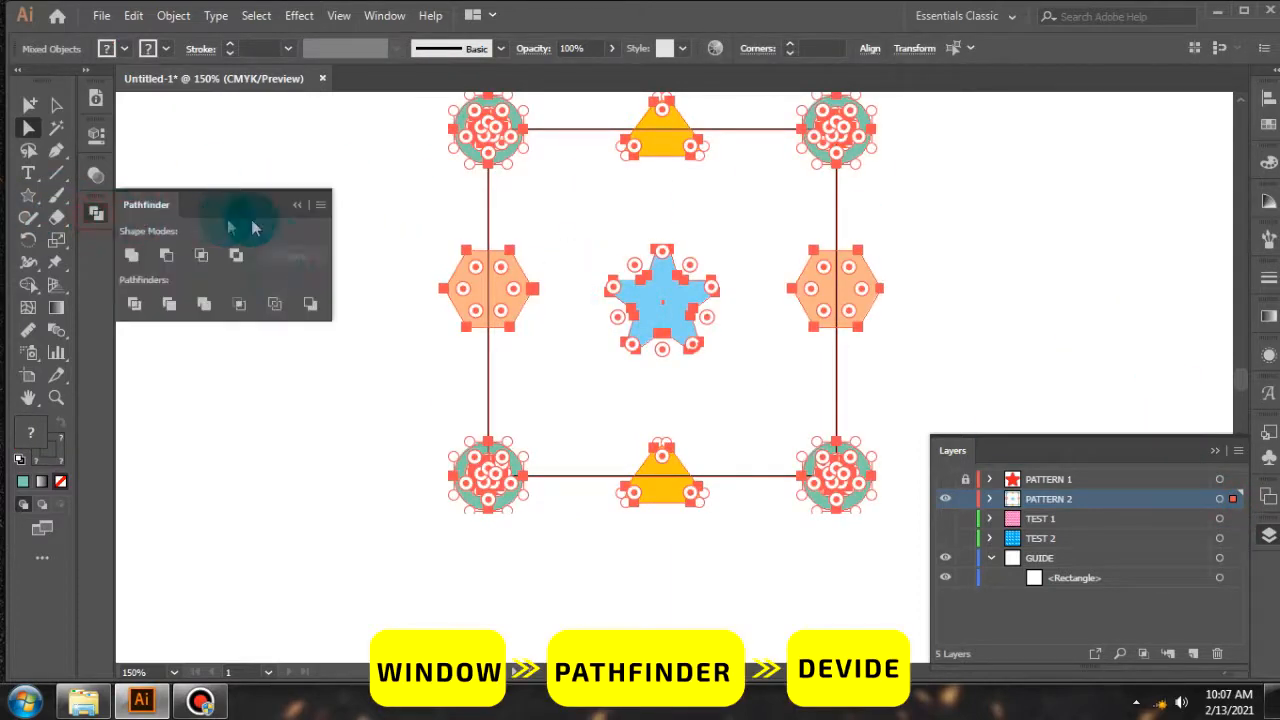
click(134, 305)
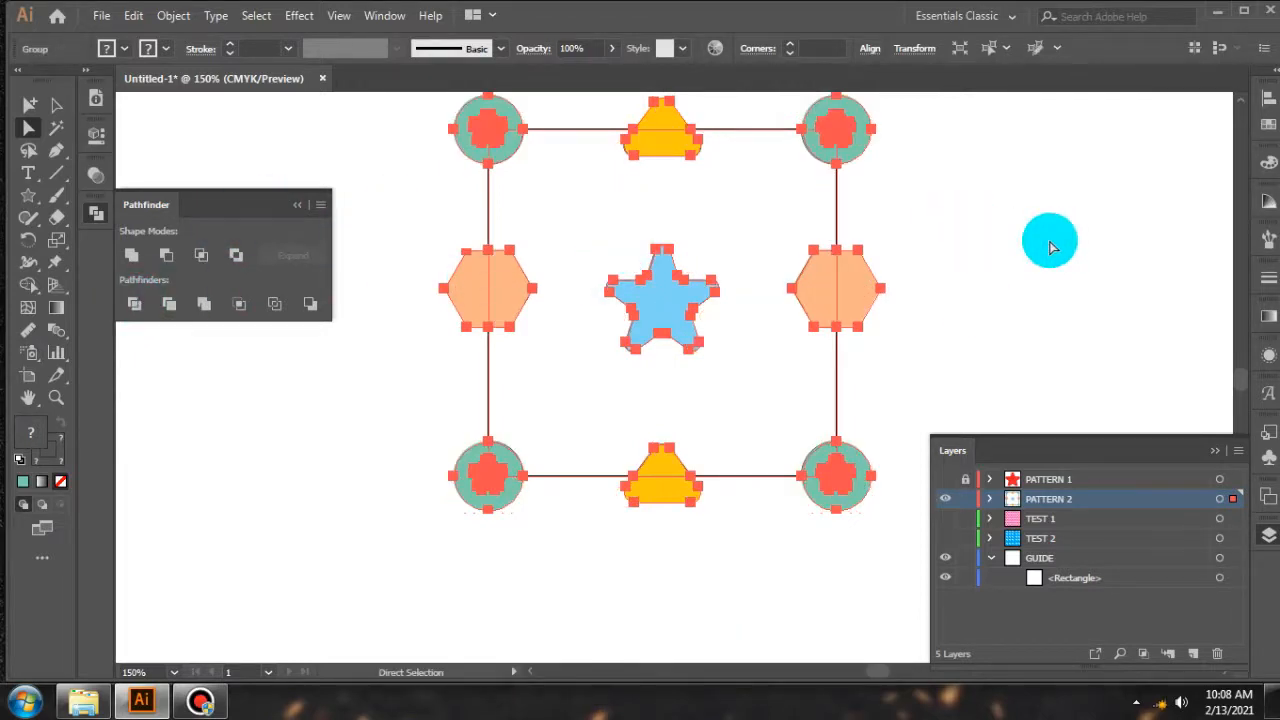
click(101, 220)
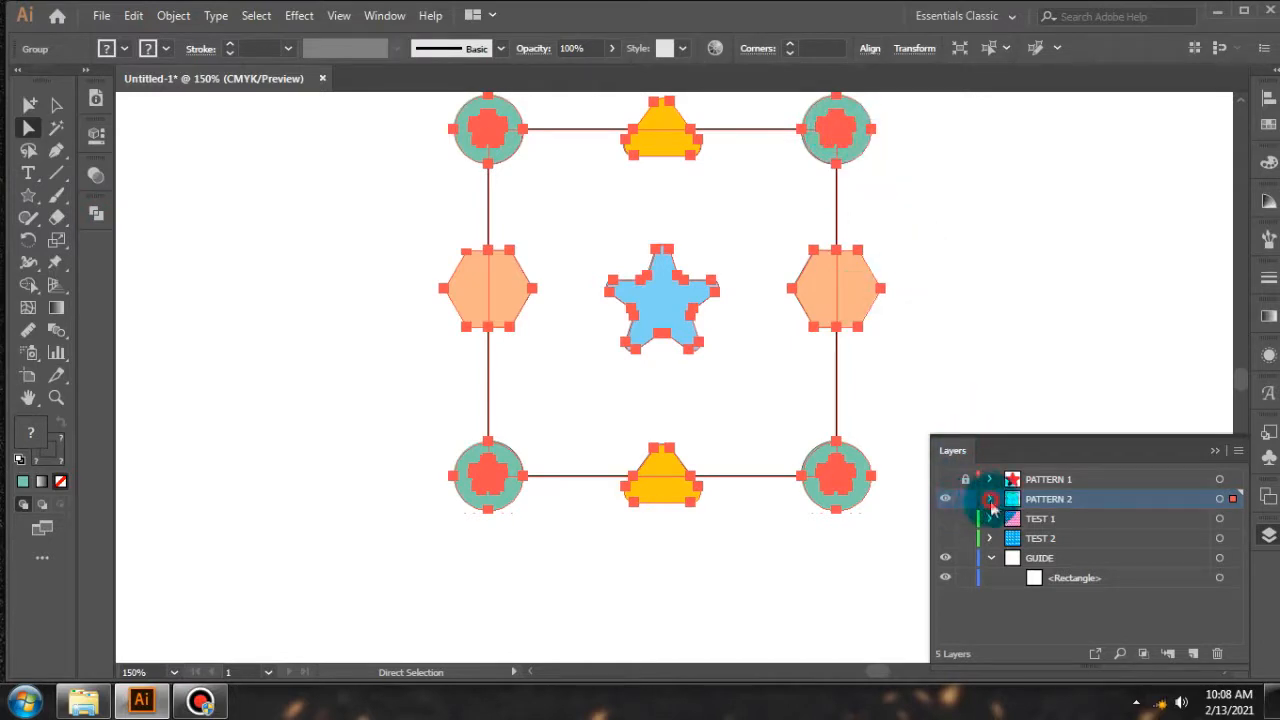
Ungroup the divided artwork in the PATTERN 2 layer and deselect it
click(1077, 354)
click(991, 499)
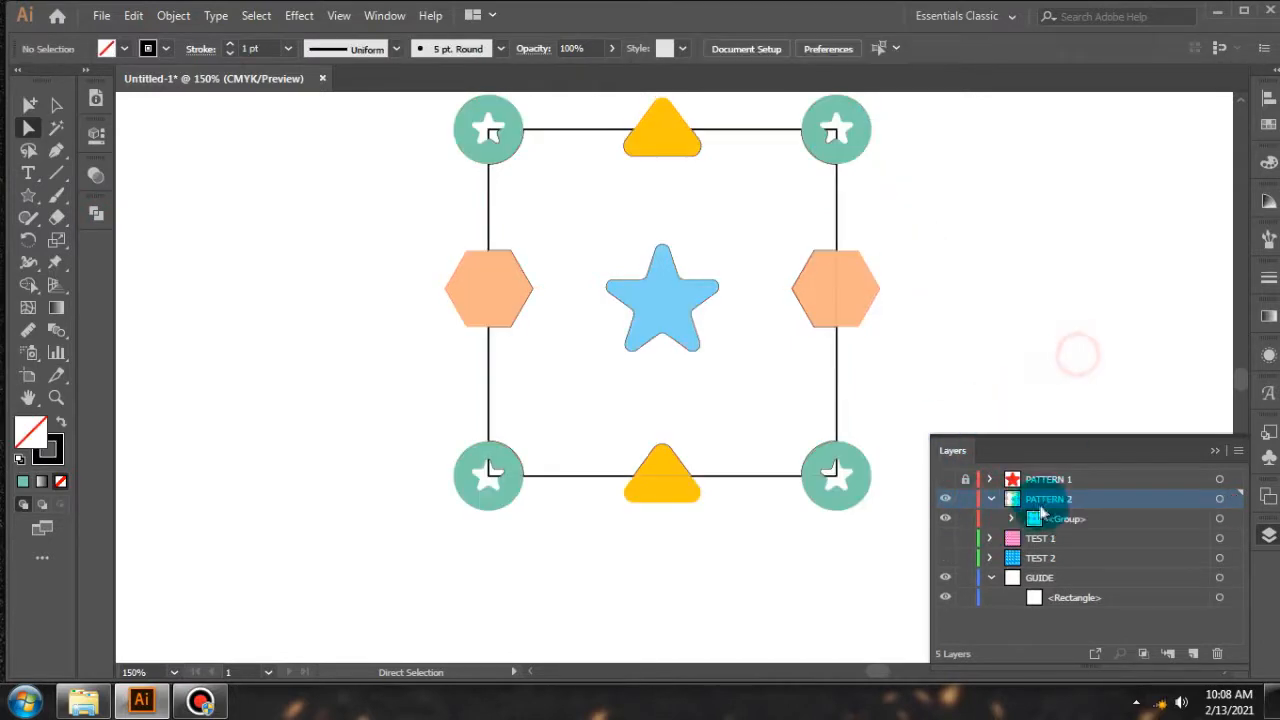
click(1233, 527)
right_click(977, 274)
click(1043, 431)
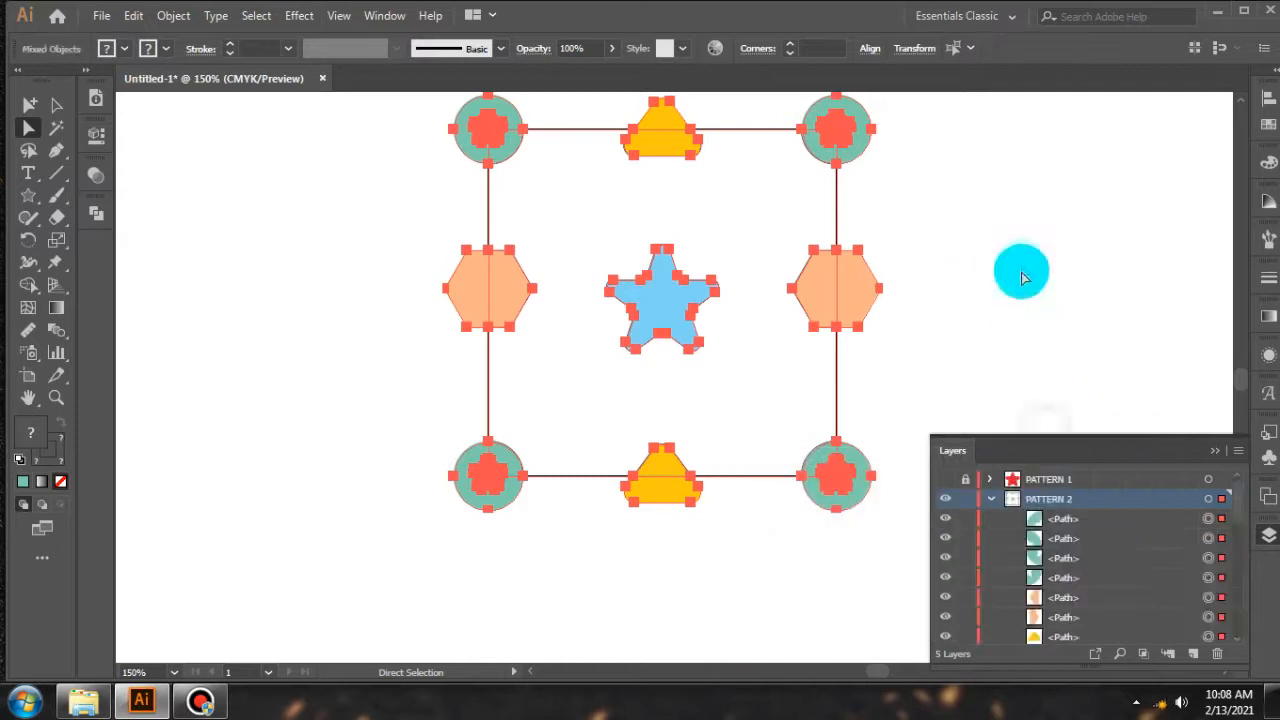
click(1022, 277)
Delete the four leftover star-corner paths at the end of the PATTERN 2 layer's object list
scroll(1120, 552, down, 3)
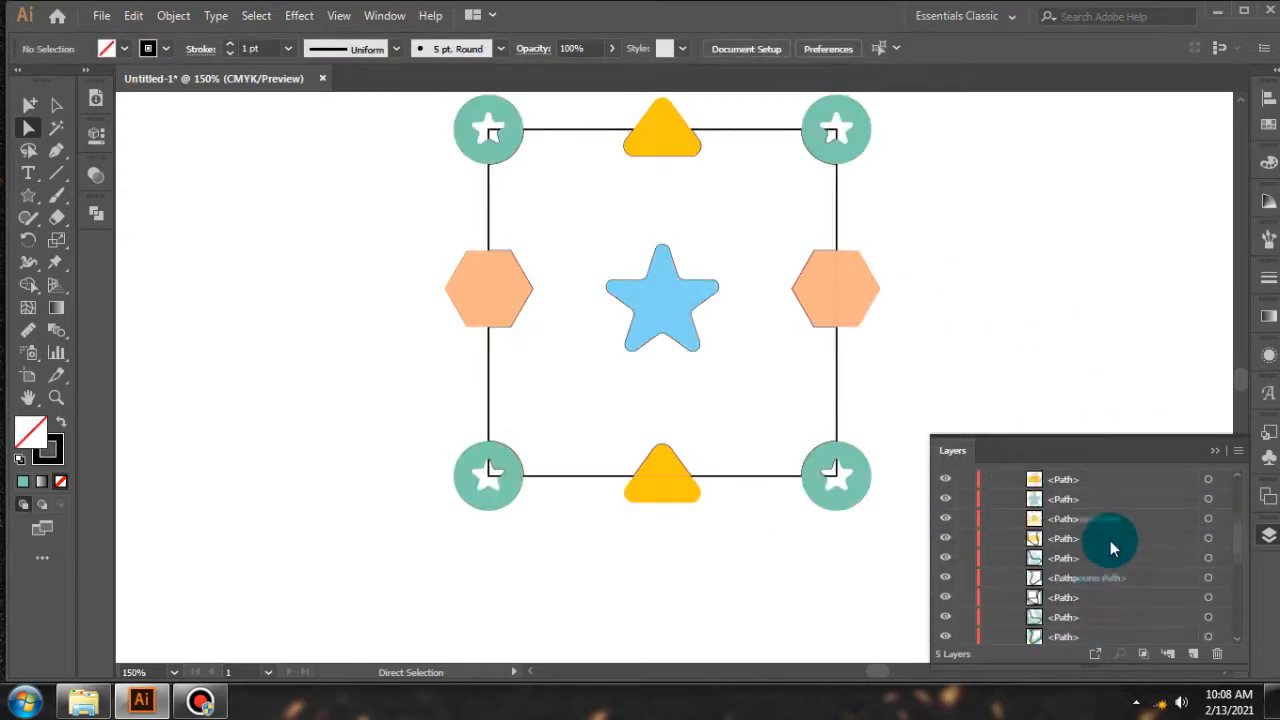
drag(1077, 612, 1080, 480)
scroll(1103, 586, down, 3)
scroll(829, 420, up, 1)
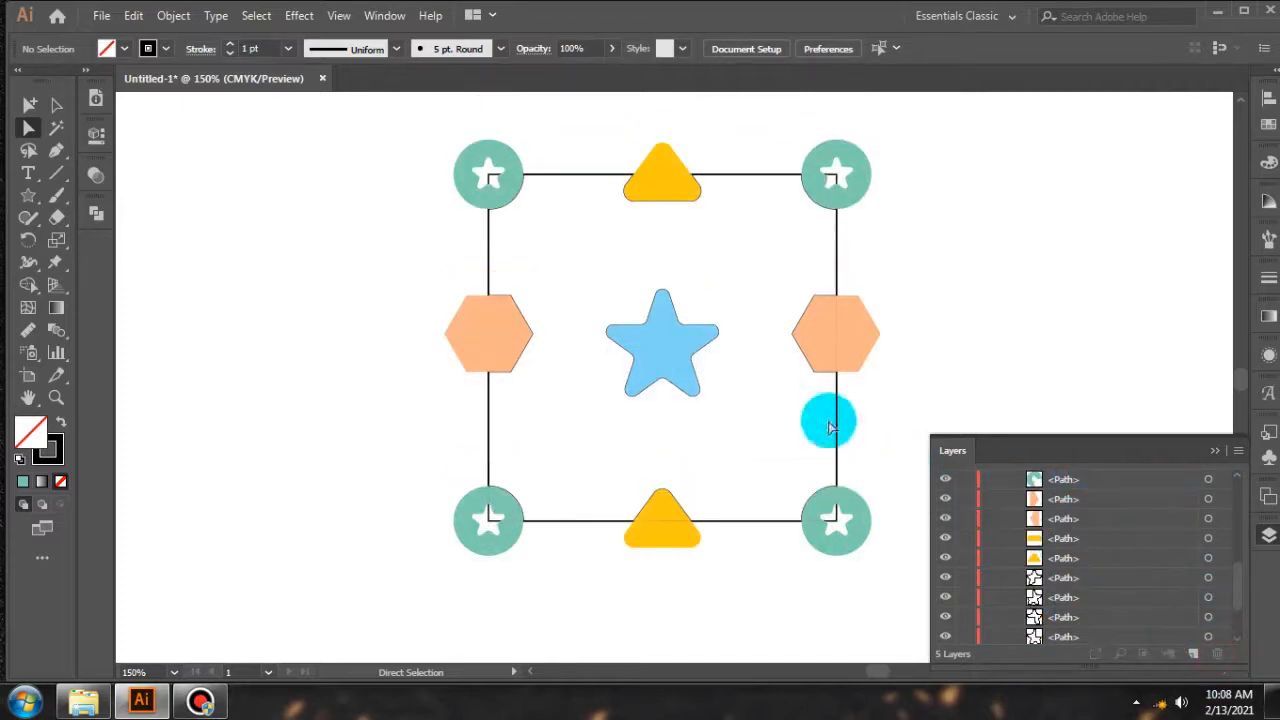
scroll(1143, 571, down, 3)
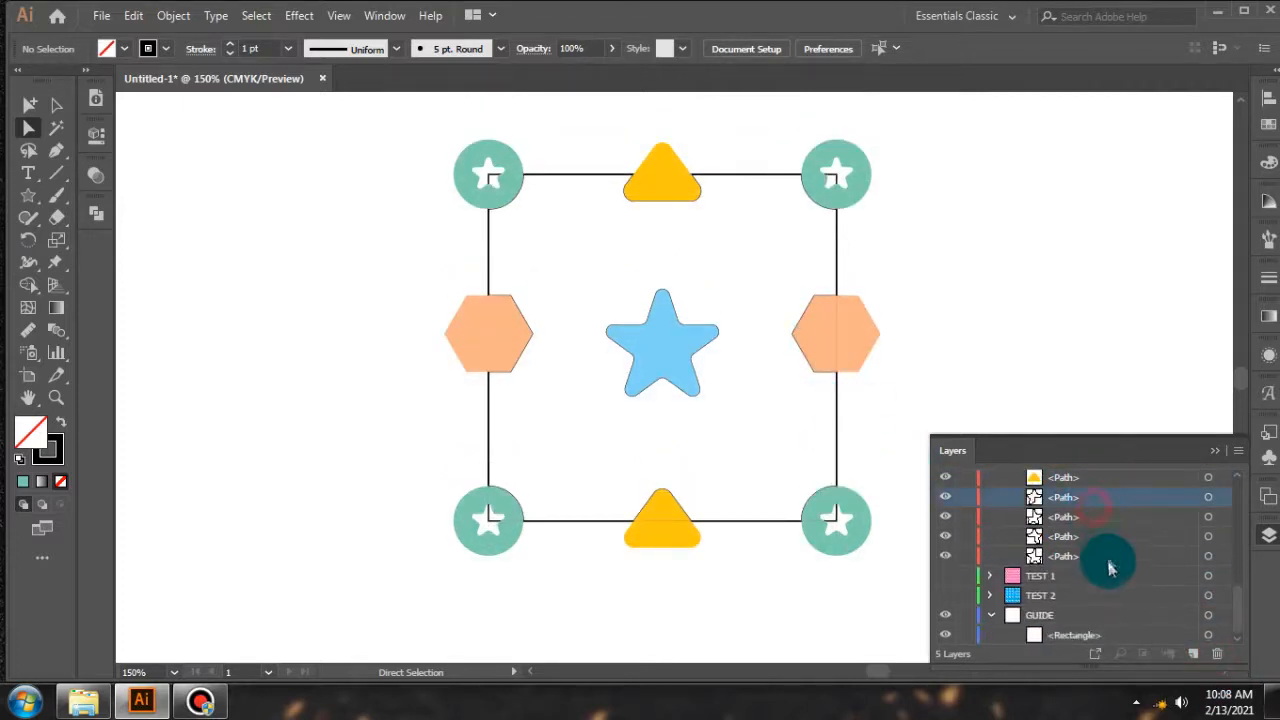
click(1103, 573)
click(1096, 560)
shift+click(1085, 498)
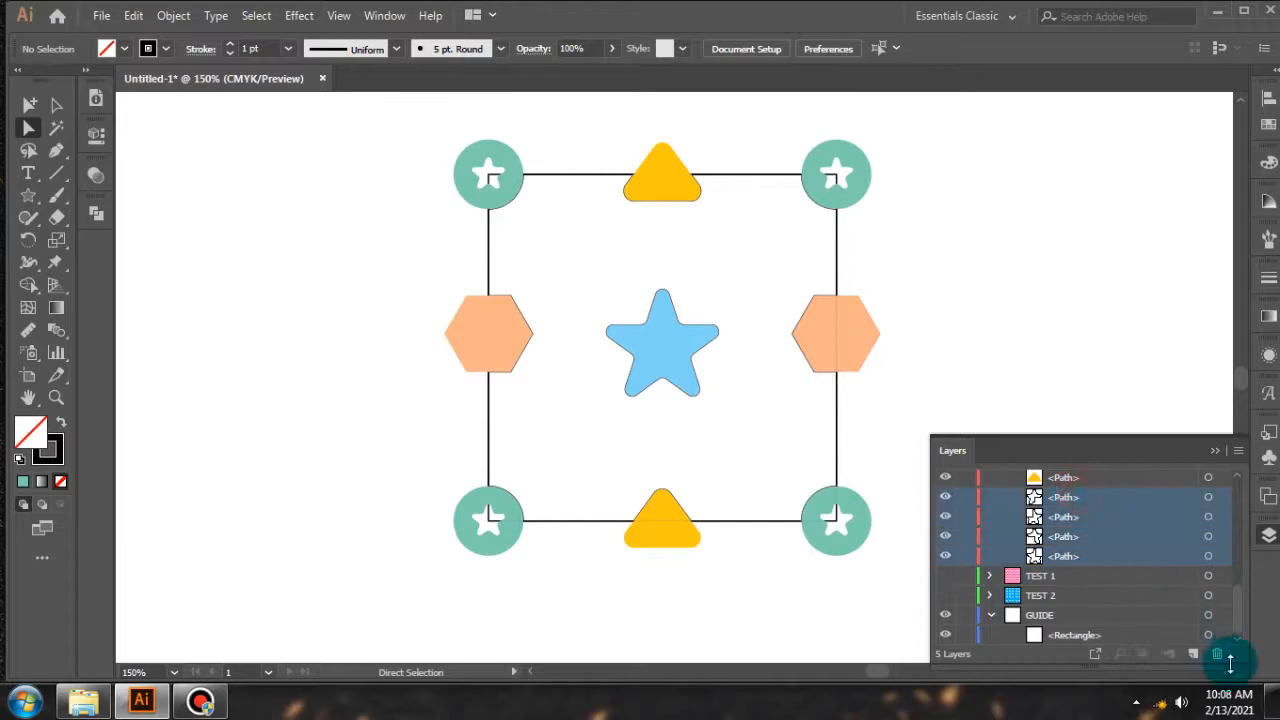
click(1216, 654)
Delete the leftover compound path below the blue star in the PATTERN 2 object list, then collapse the layer
scroll(1106, 560, up, 2)
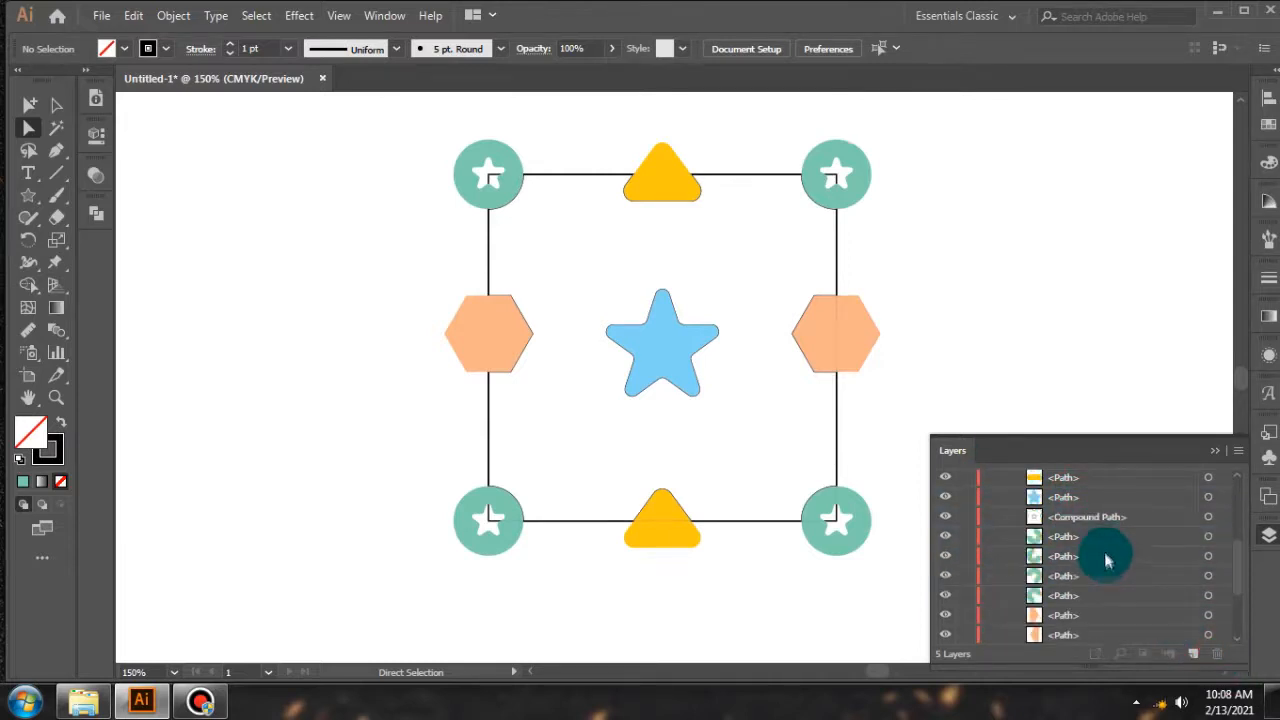
click(1112, 517)
click(1217, 655)
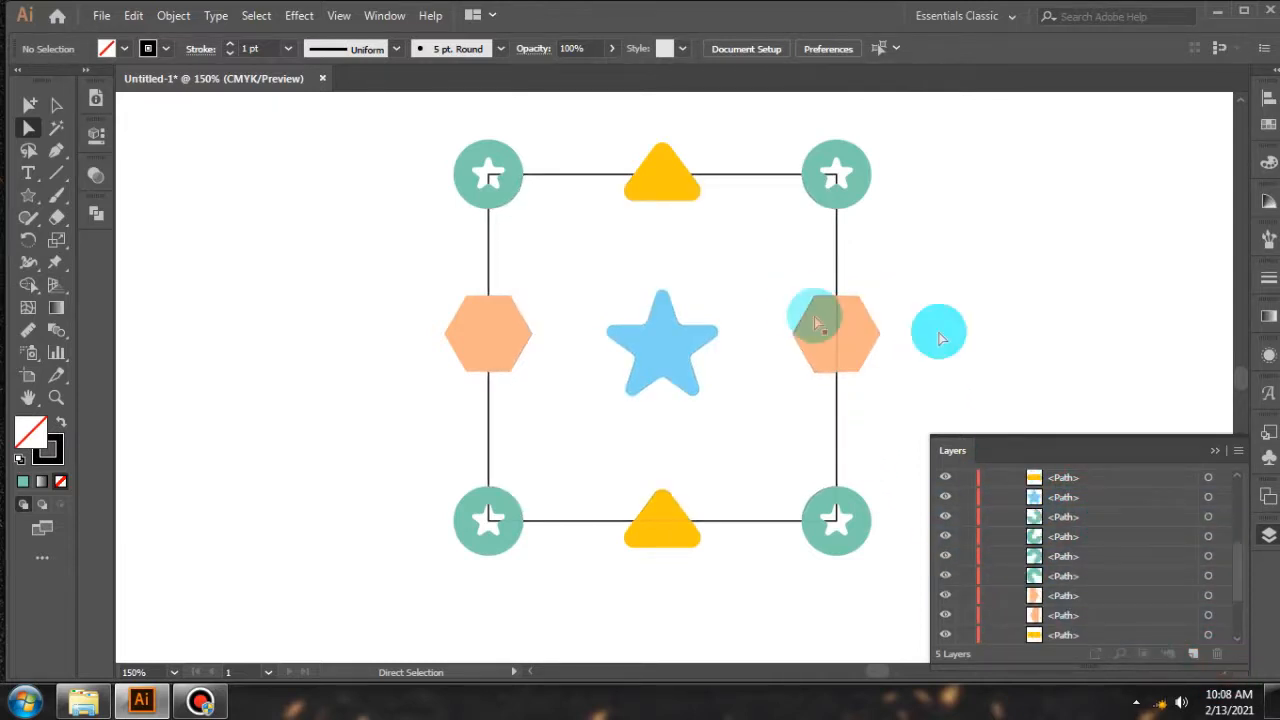
scroll(1060, 560, up, 3)
click(991, 499)
Hide the guide rectangle briefly to check the divided shapes, then show it again
click(945, 578)
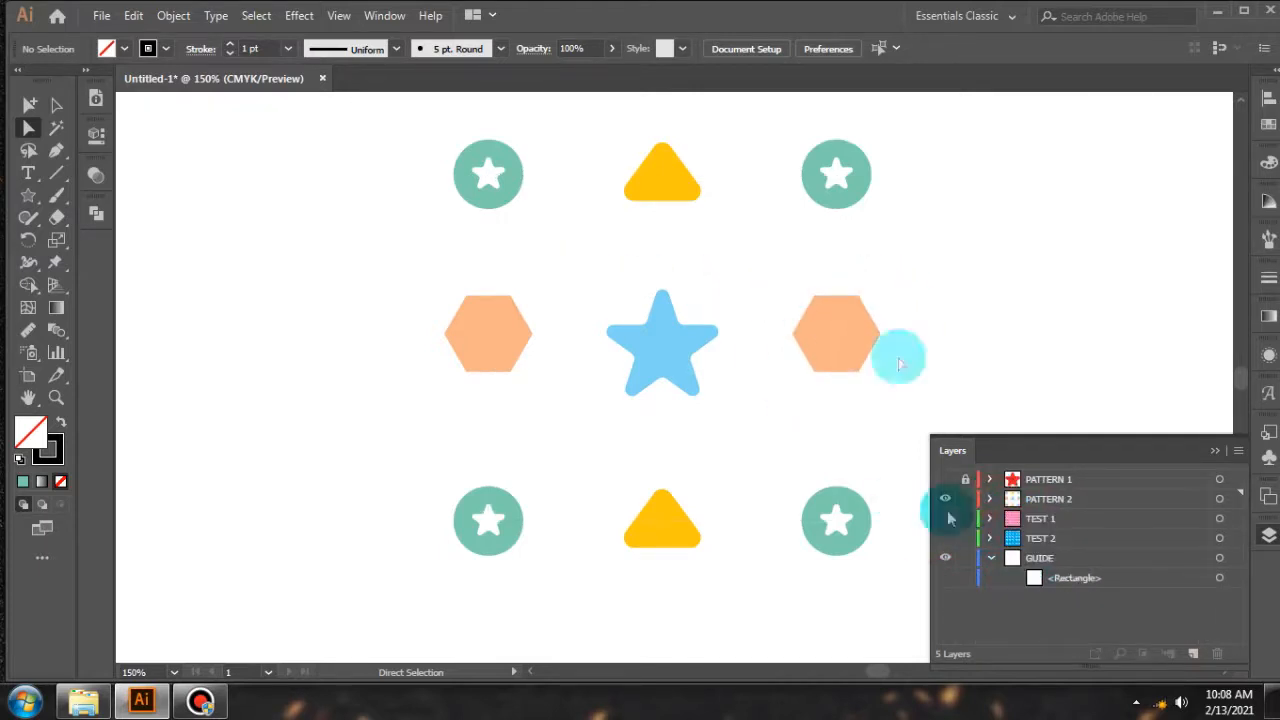
click(945, 578)
ctrl+click(901, 343)
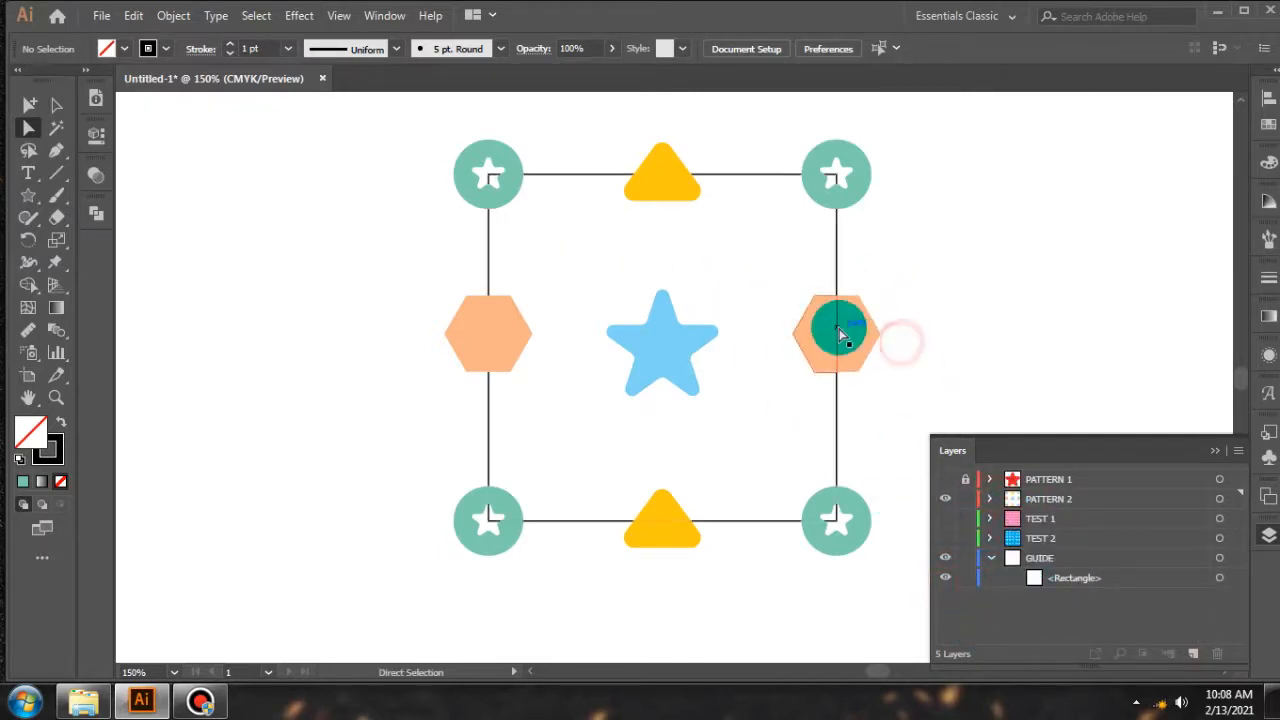
Delete the circle, triangle and hexagon pieces lying outside the guide square, then hide the guide rectangle
ctrl+click(858, 327)
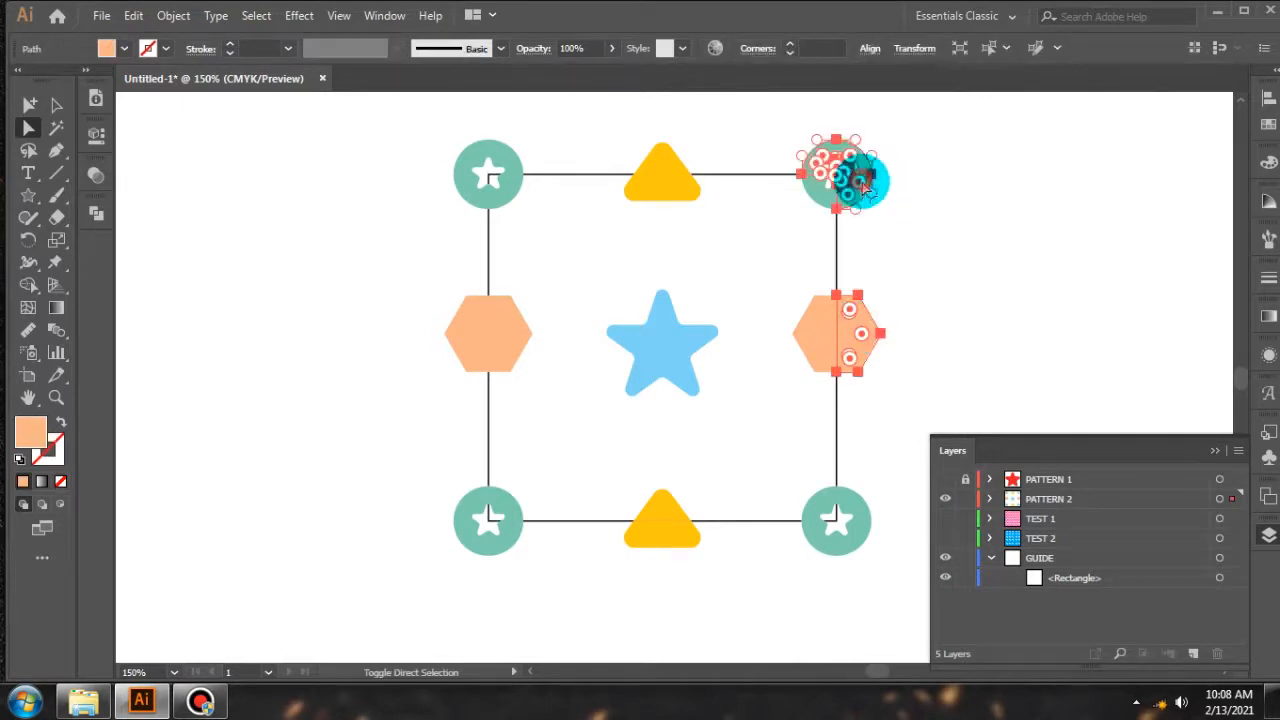
shift+click(493, 157)
shift+click(660, 165)
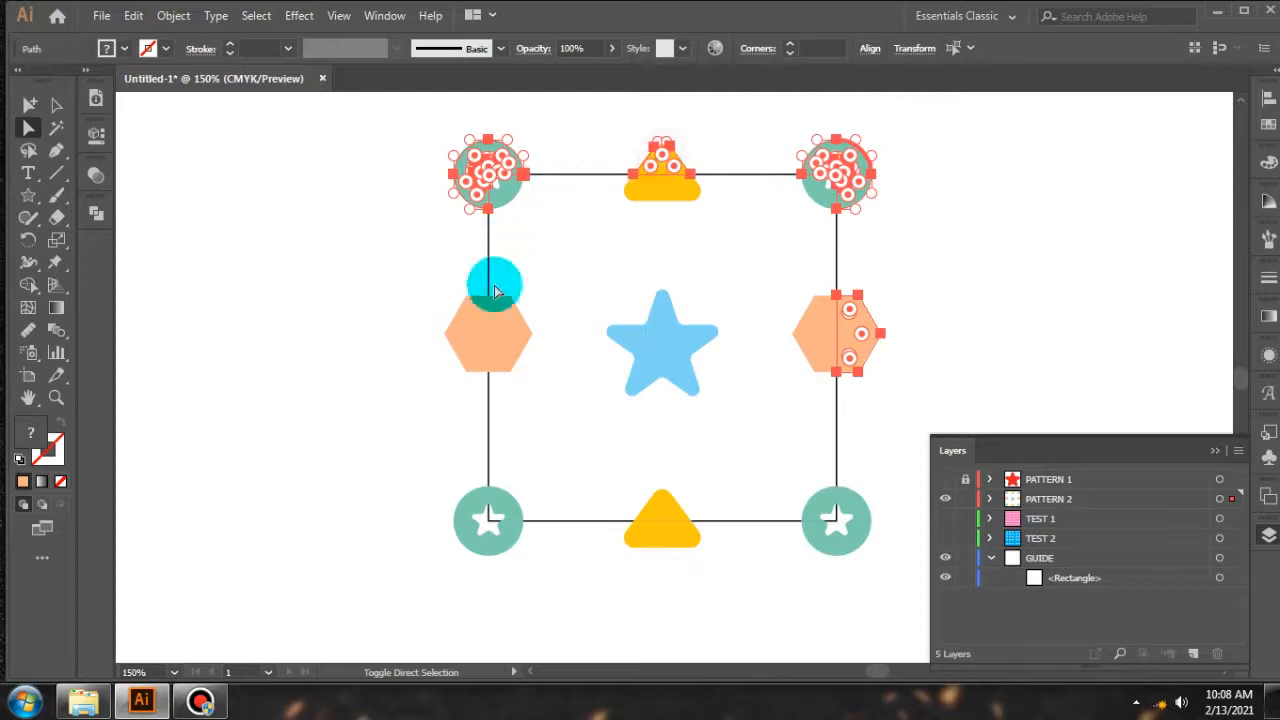
shift+click(466, 342)
shift+click(478, 548)
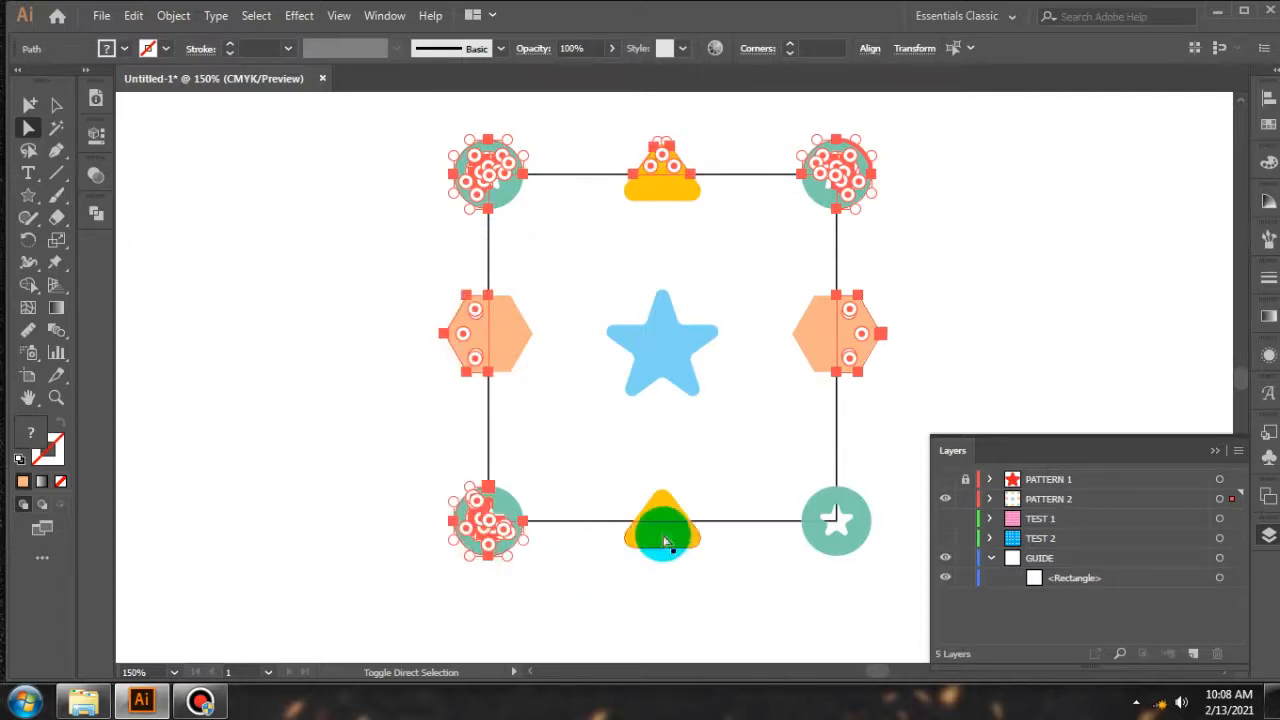
shift+click(659, 526)
shift+click(847, 558)
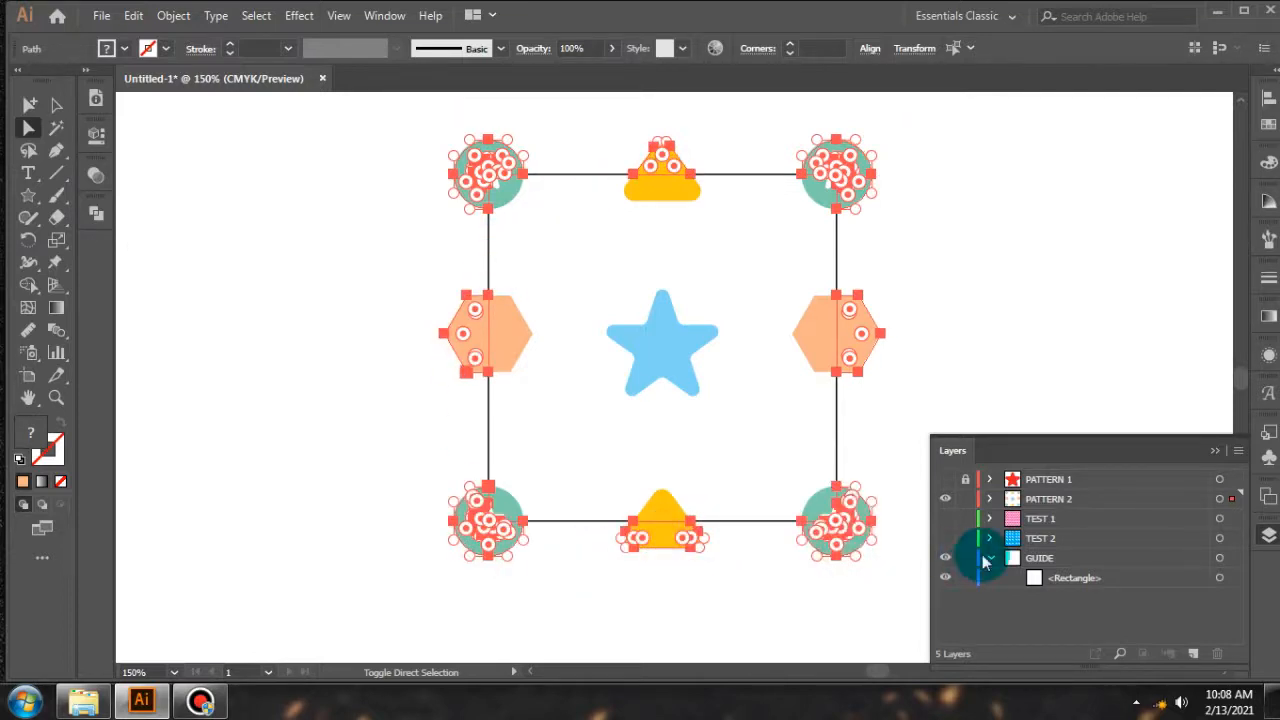
key(Delete)
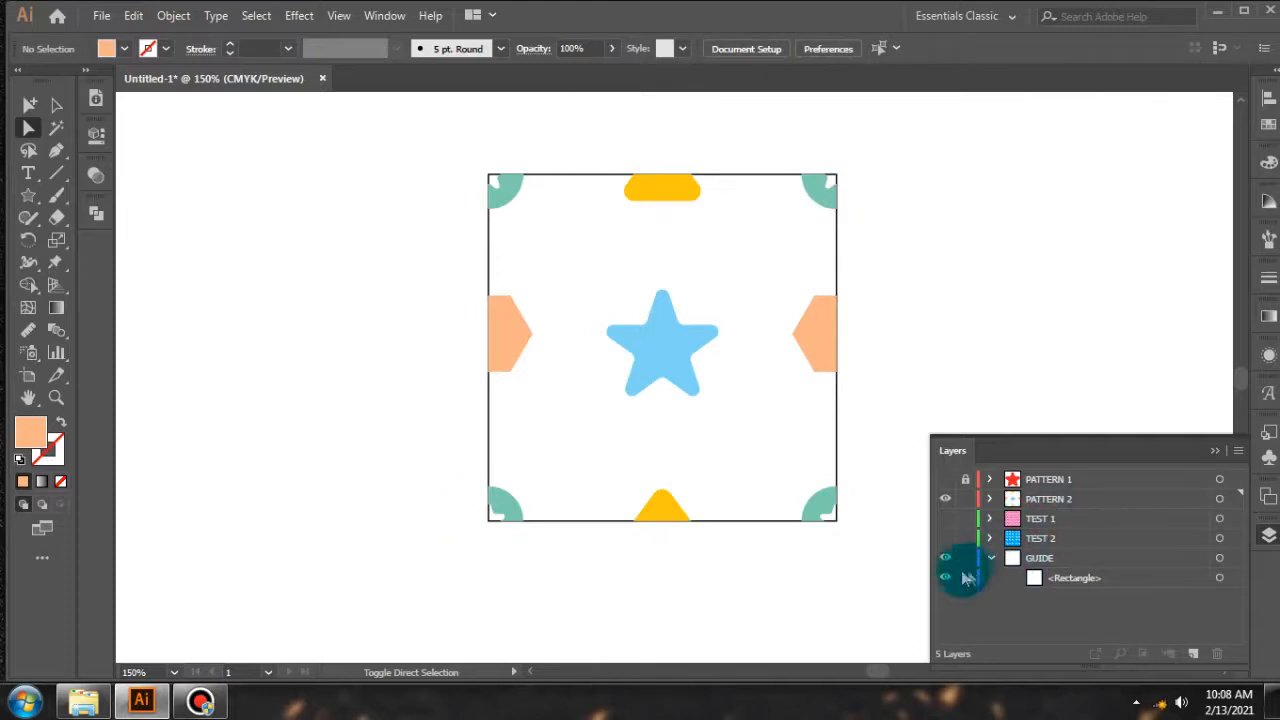
click(952, 580)
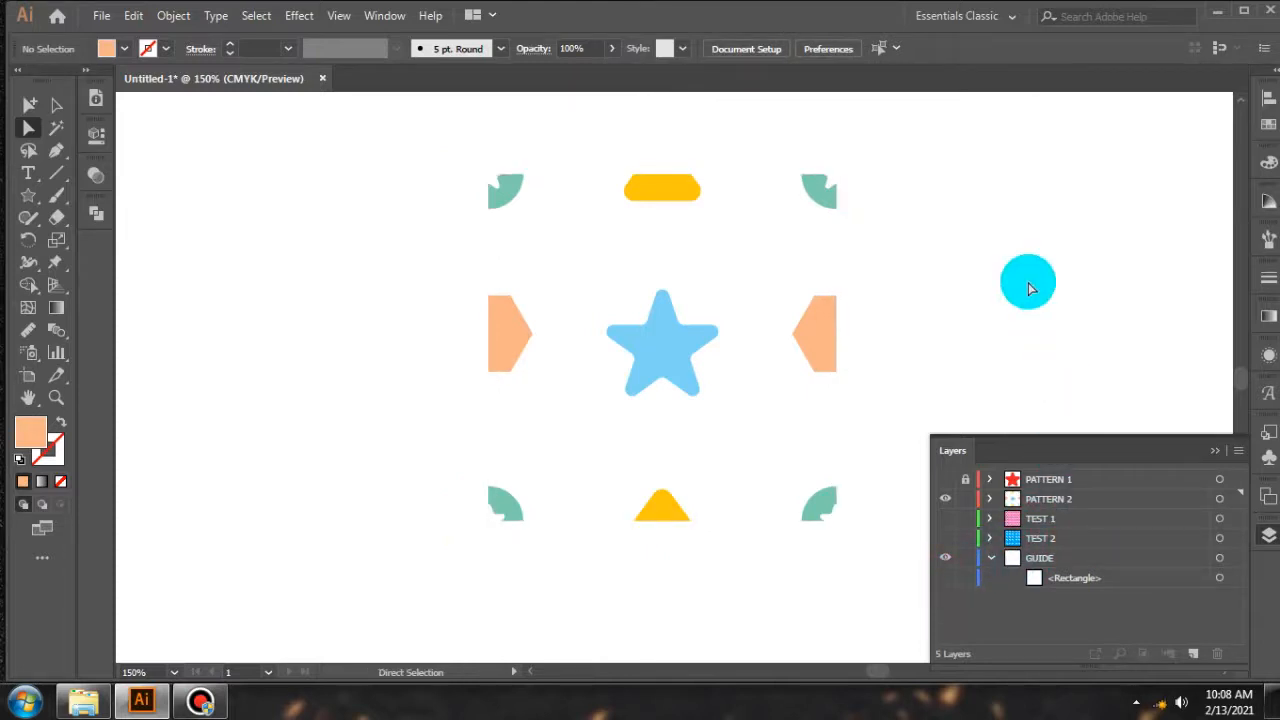
Select all the trimmed tile's pieces, including the centre star, and add them to the swatches as a new pattern
scroll(590, 292, down, 2)
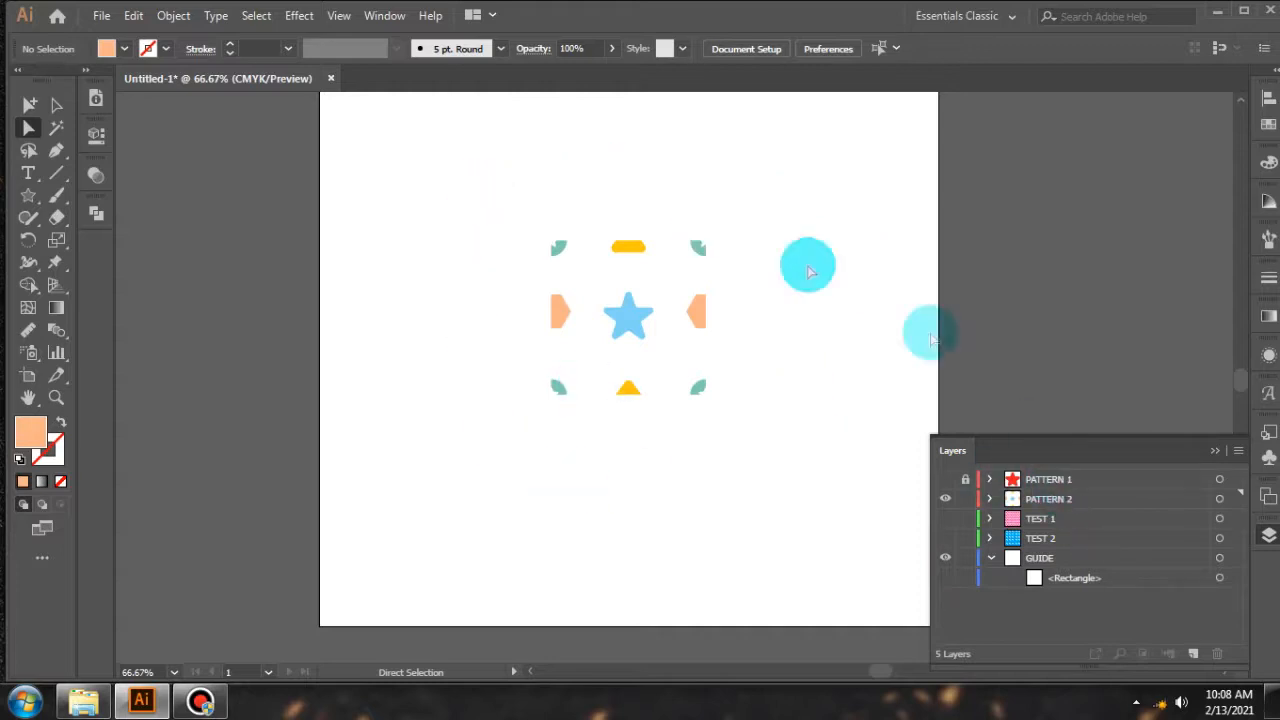
drag(530, 208, 805, 468)
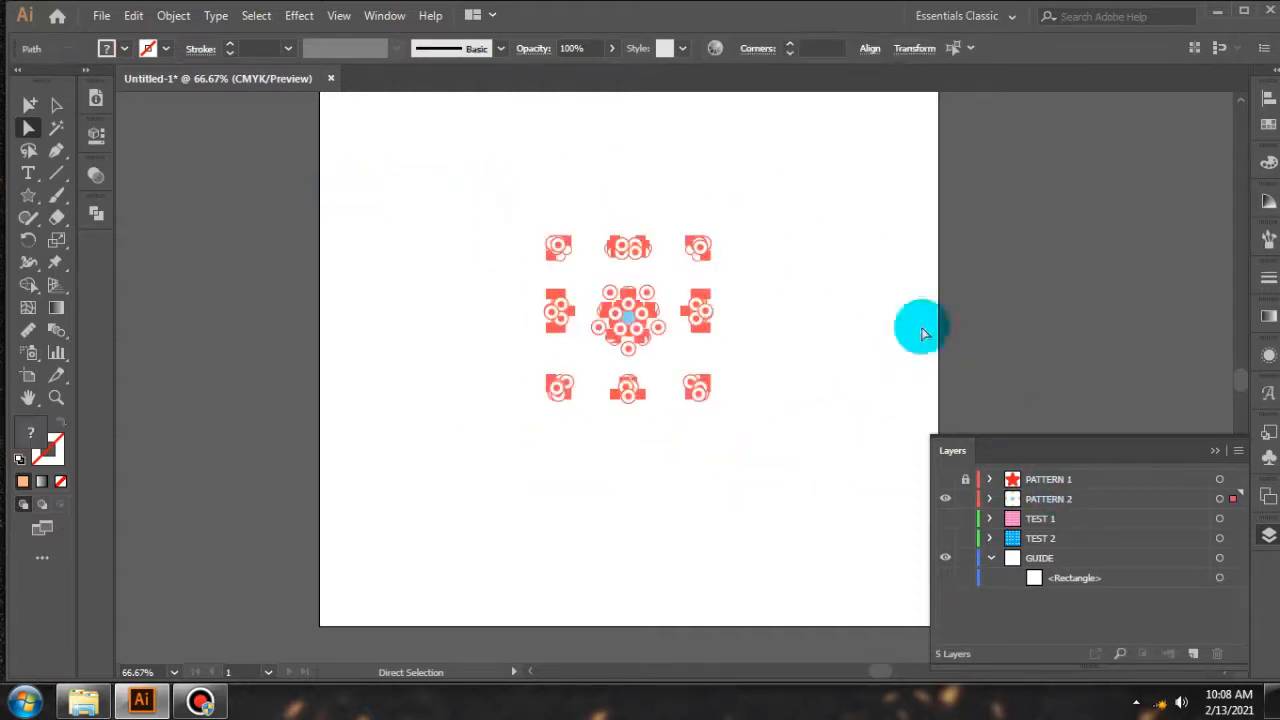
click(1268, 127)
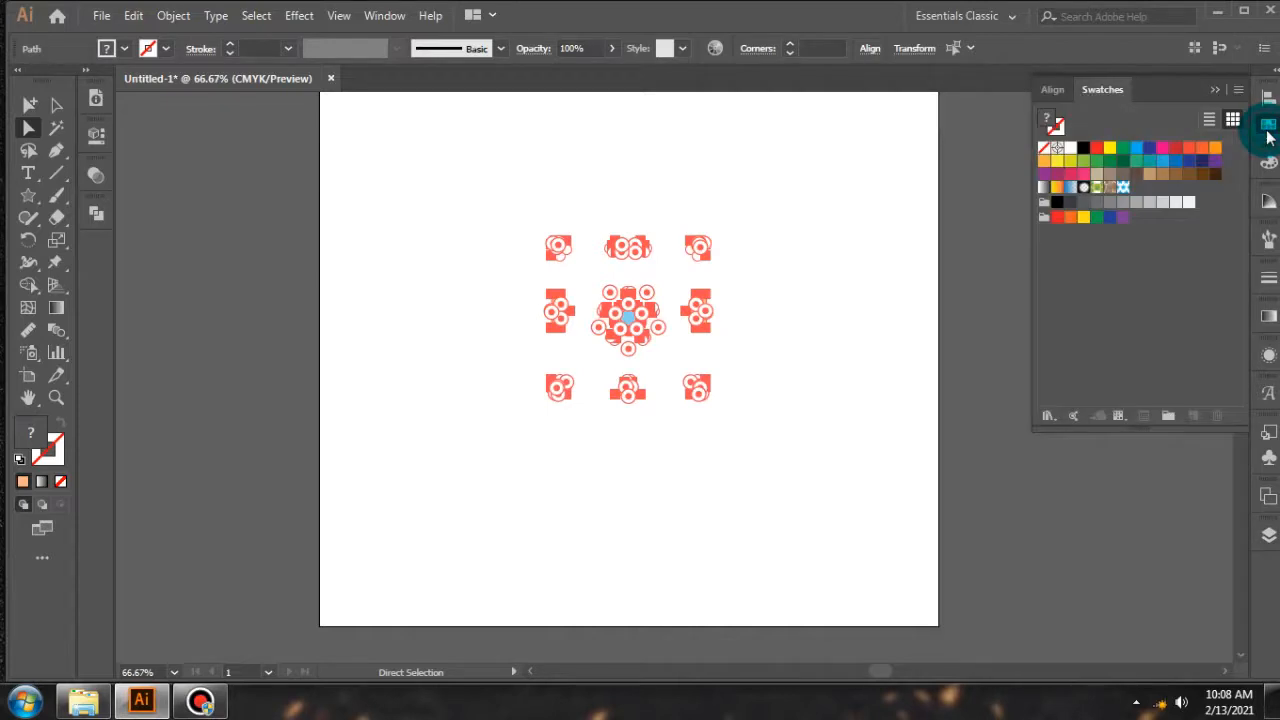
click(968, 246)
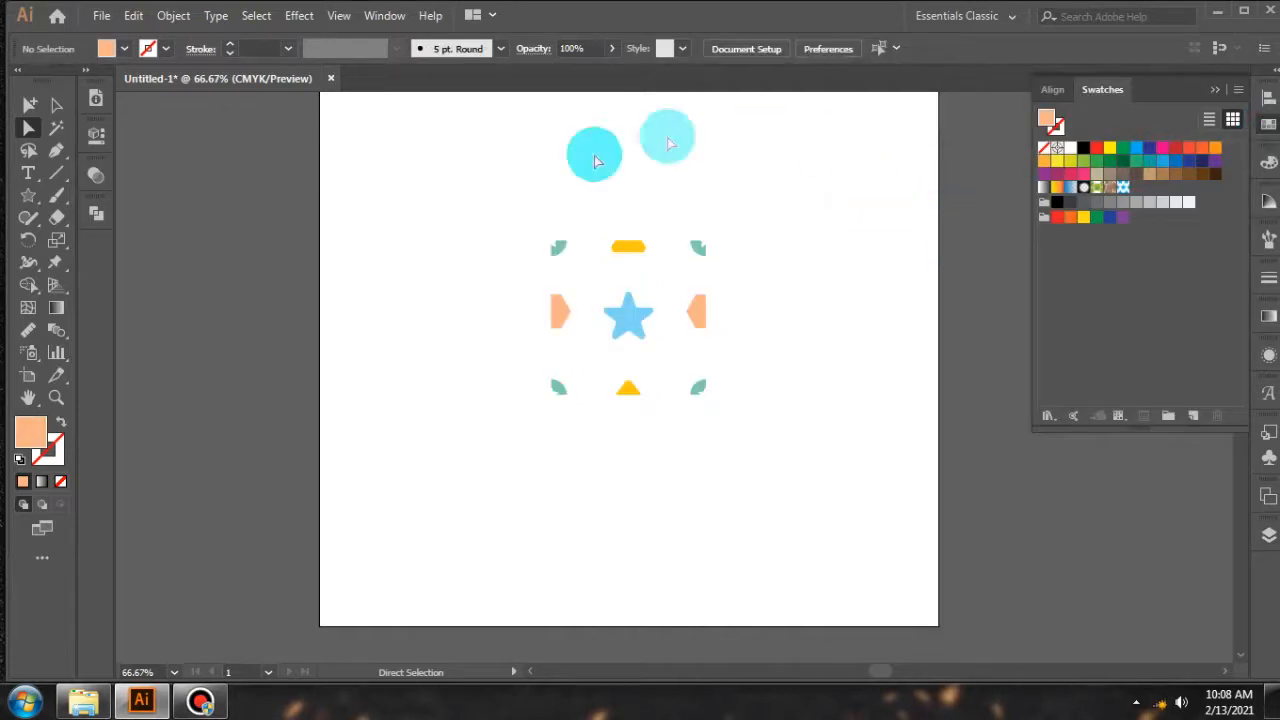
drag(478, 197, 857, 409)
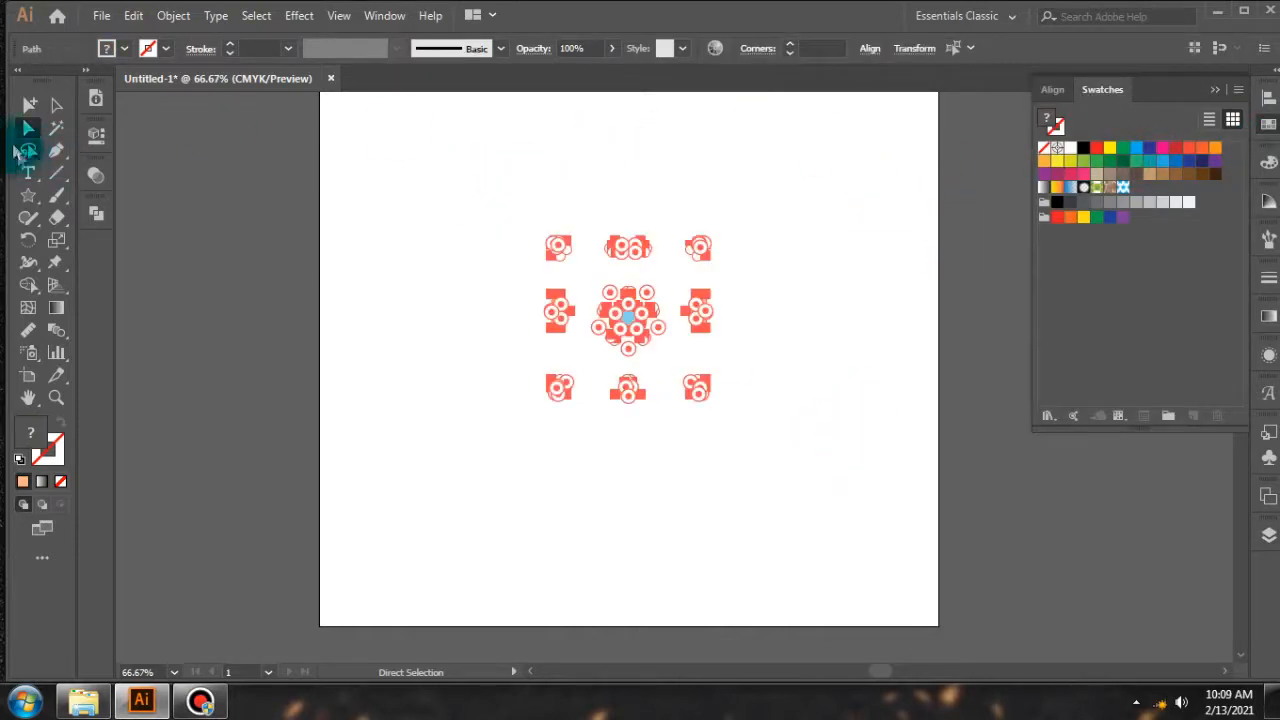
click(491, 214)
drag(460, 194, 790, 450)
click(57, 105)
click(361, 241)
click(545, 298)
click(627, 312)
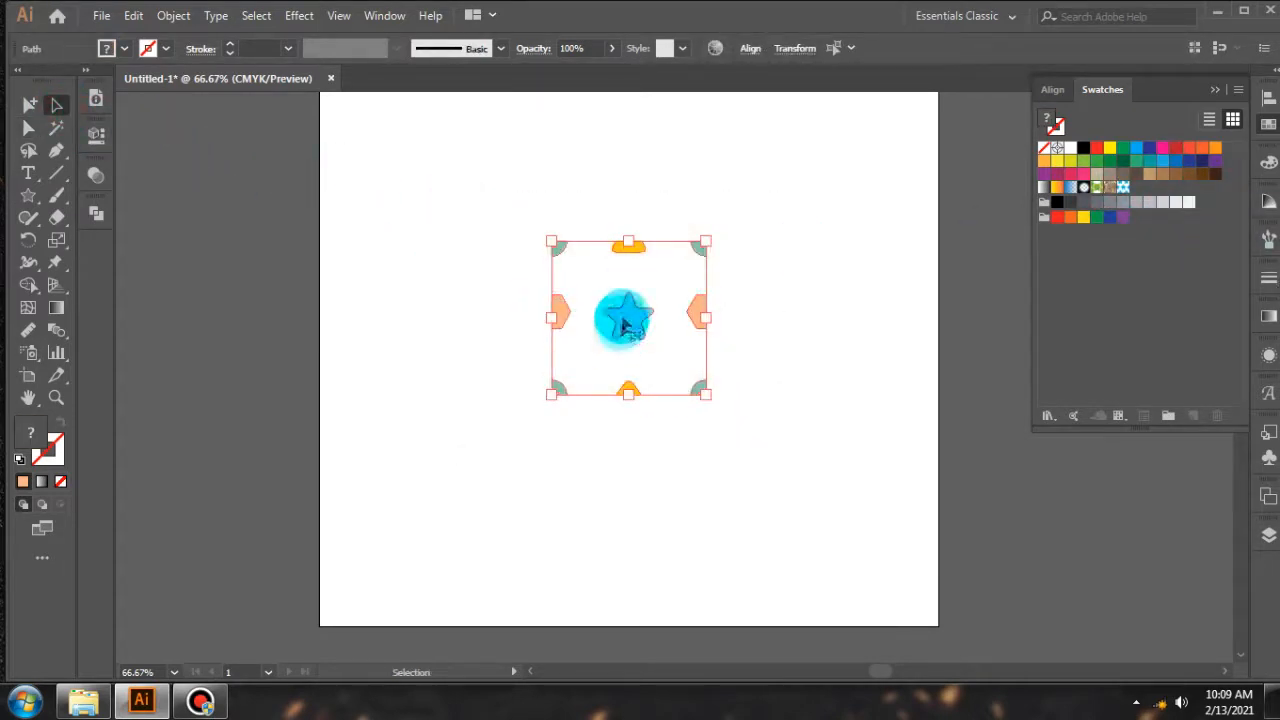
drag(623, 323, 1100, 357)
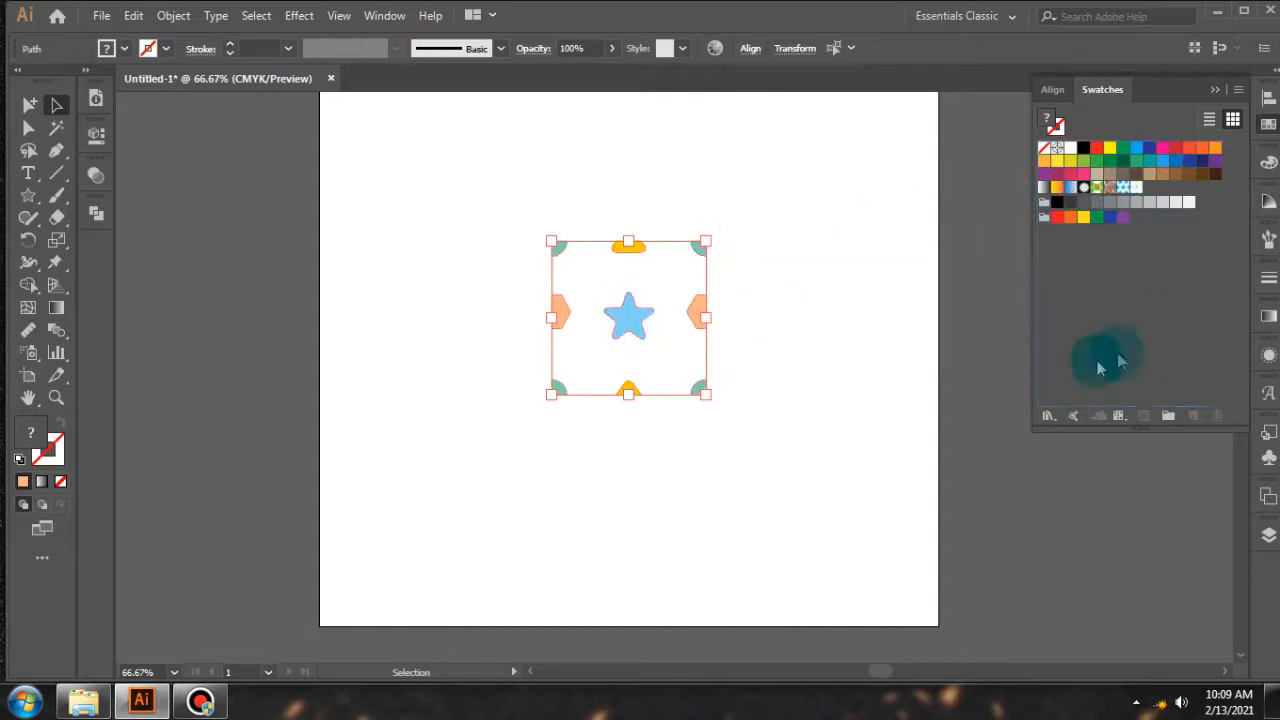
Lock and hide the PATTERN 2 layer
click(1266, 540)
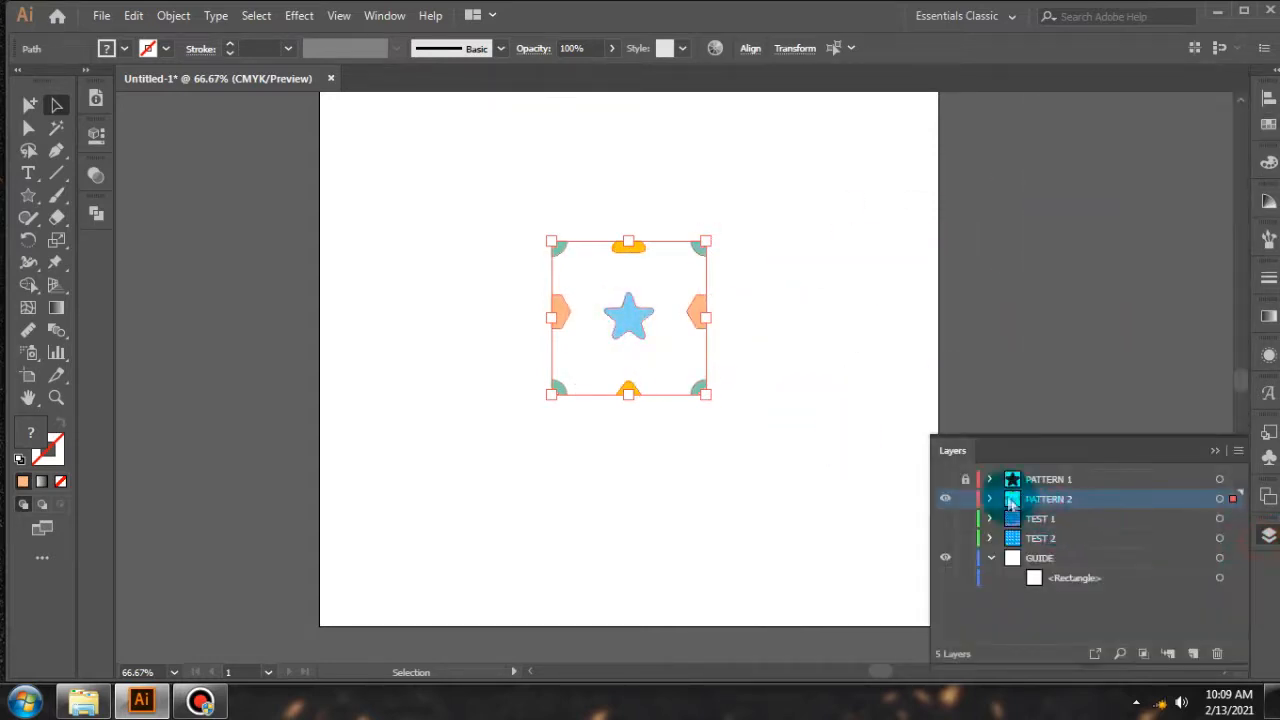
click(962, 500)
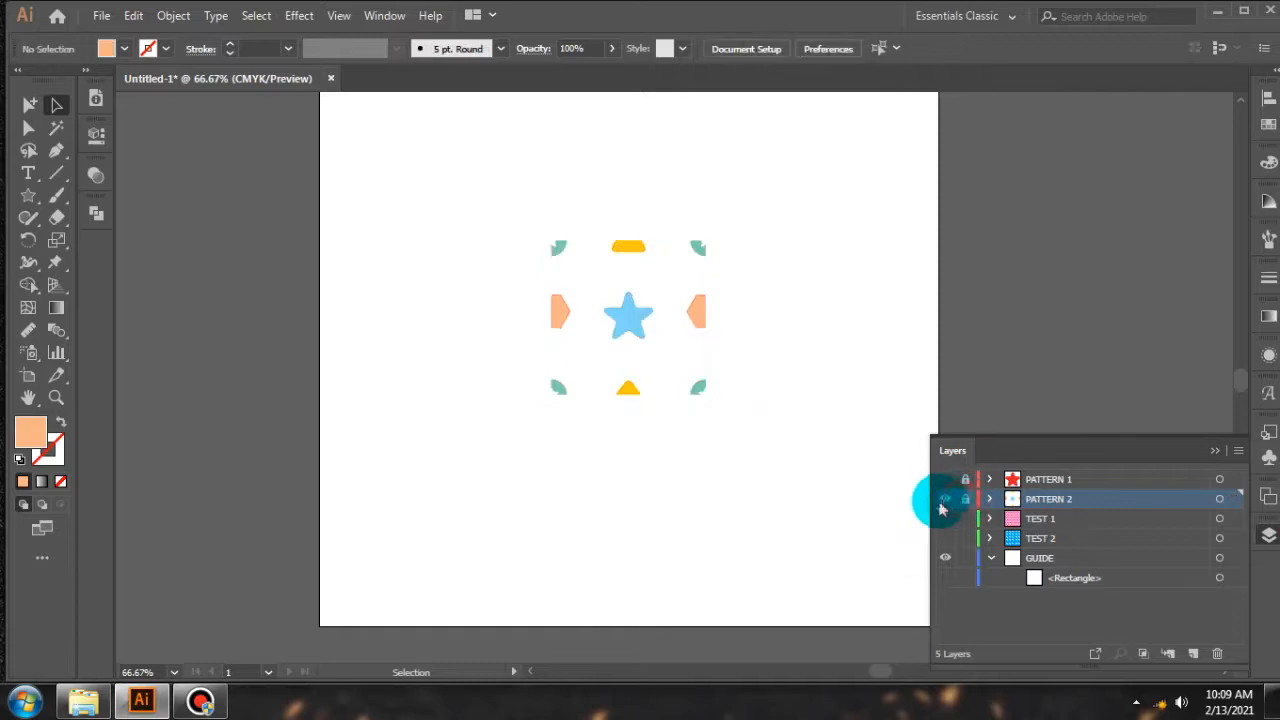
click(946, 500)
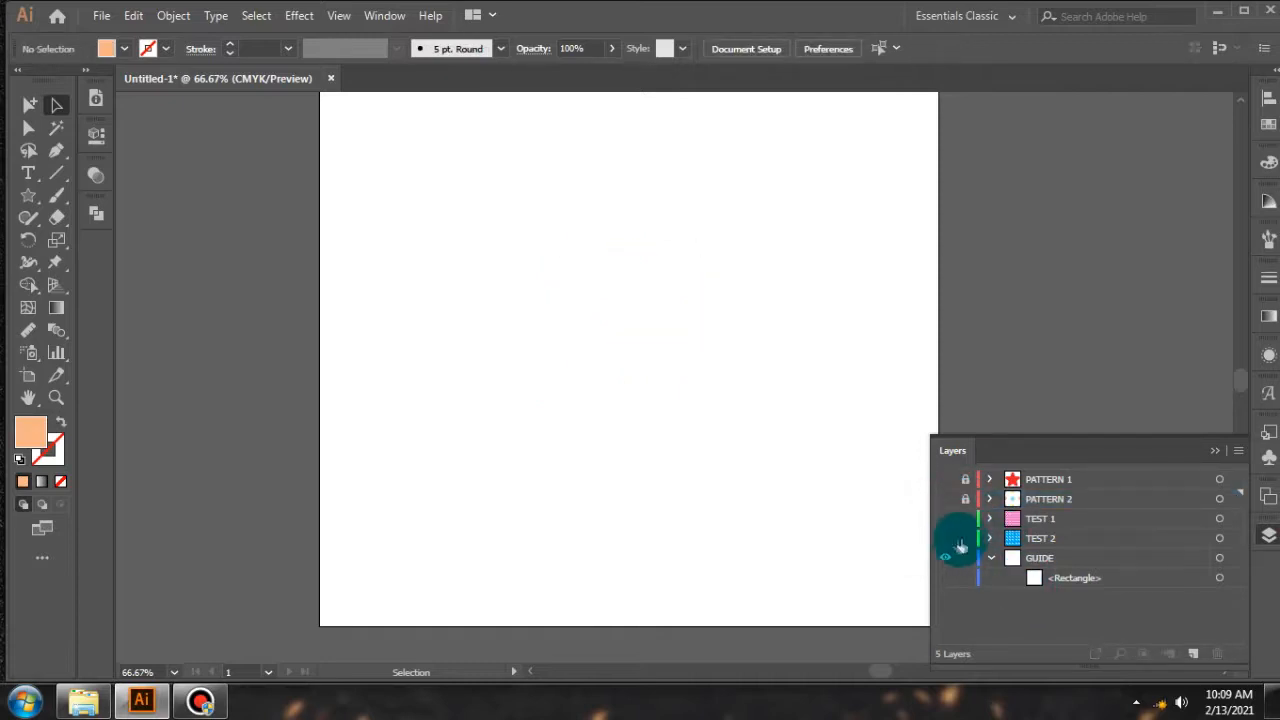
Show the TEST 2 layer and fill its rectangle with New Pattern Swatch 2
click(946, 538)
click(737, 371)
key(ctrl+minus)
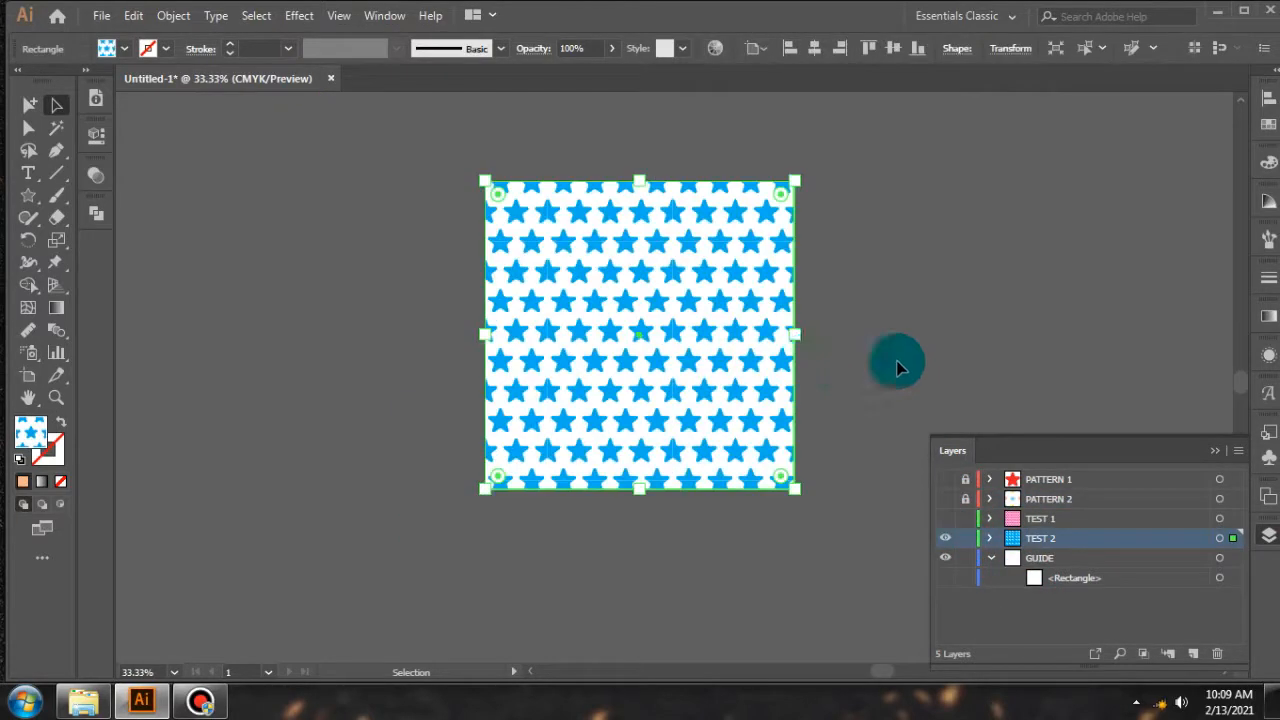
scroll(649, 299, up, 1)
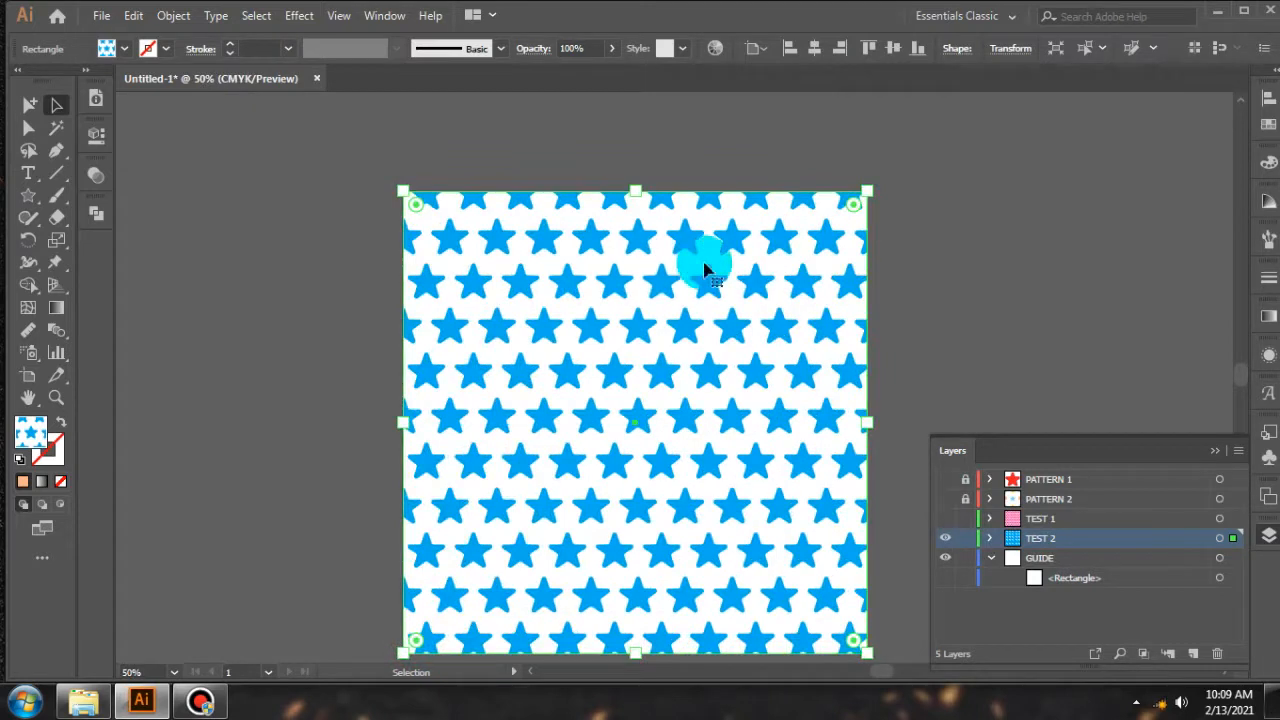
scroll(798, 325, down, 2)
click(1267, 128)
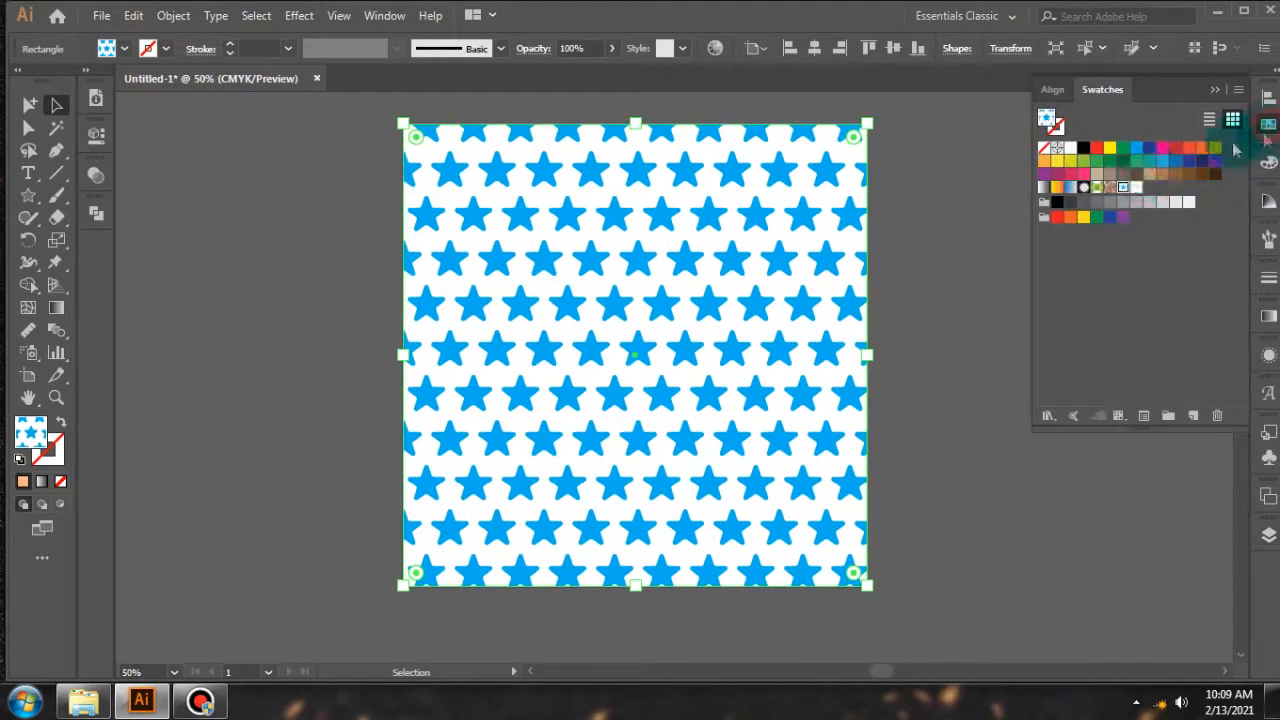
click(1133, 188)
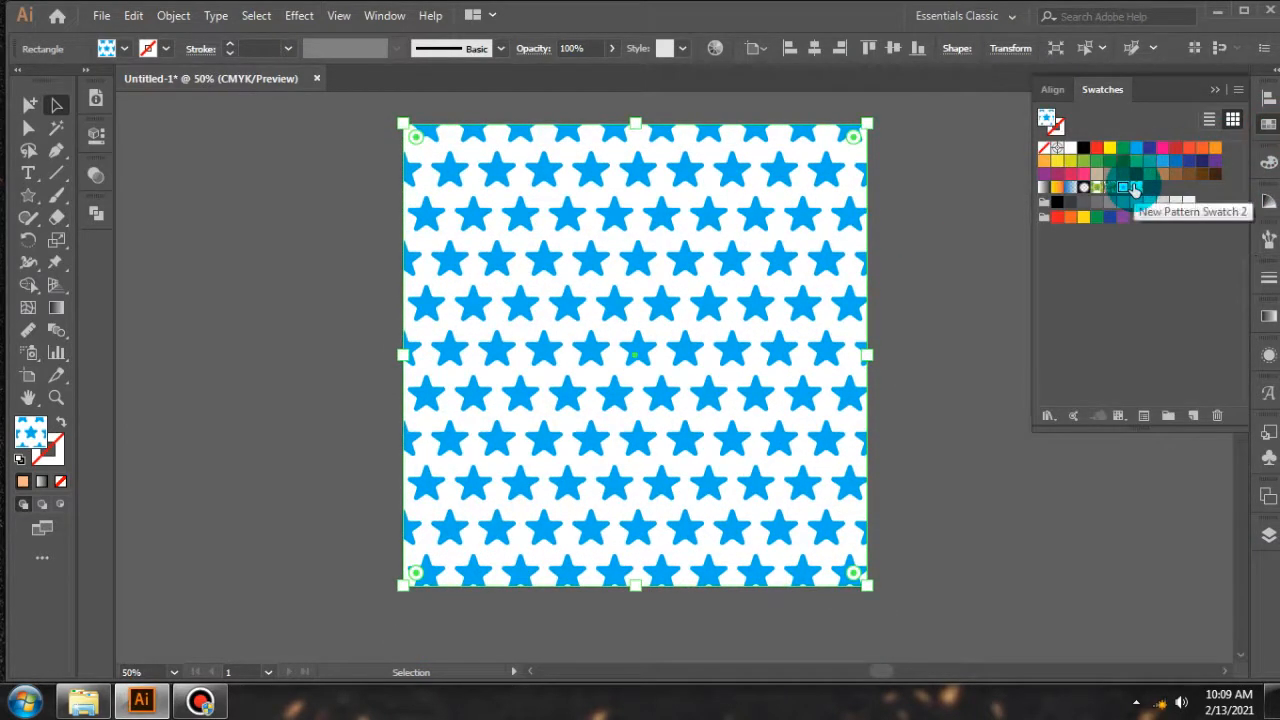
click(1129, 188)
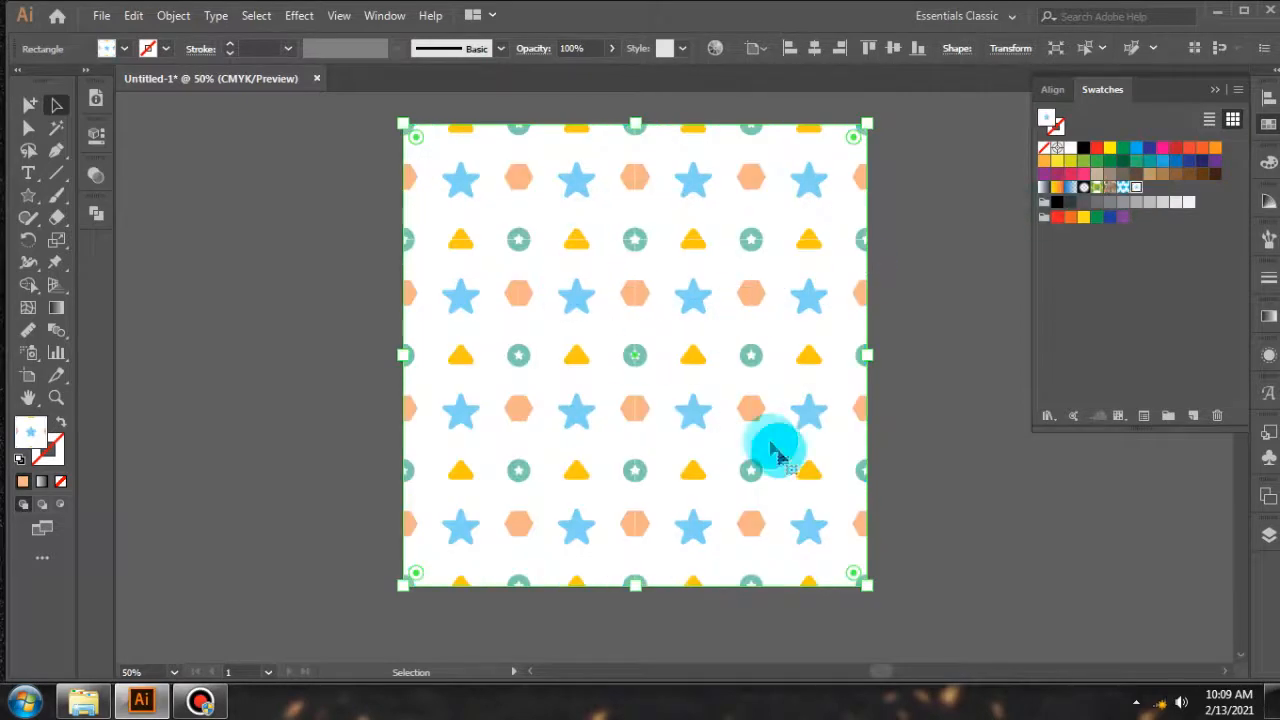
Inspect the filled rectangle up close and as a whole for gaps where the pattern tiles meet, then deselect it
scroll(640, 360, up, 3)
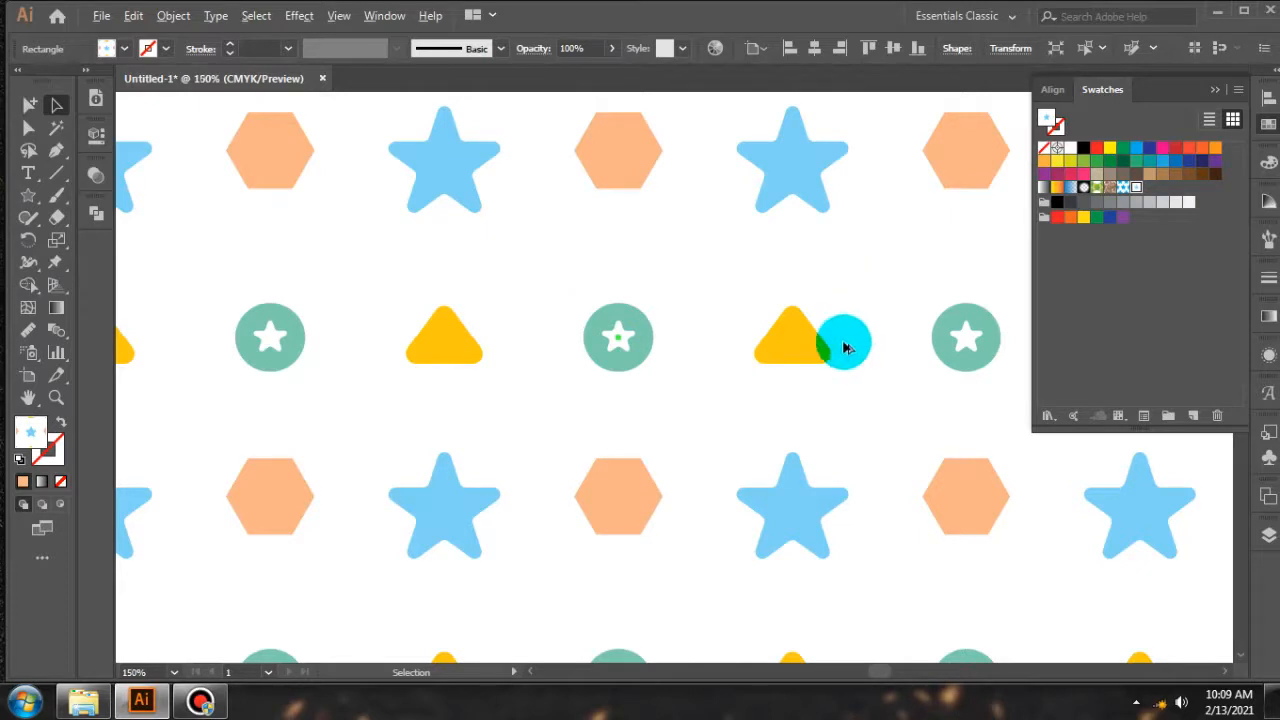
scroll(800, 310, down, 3)
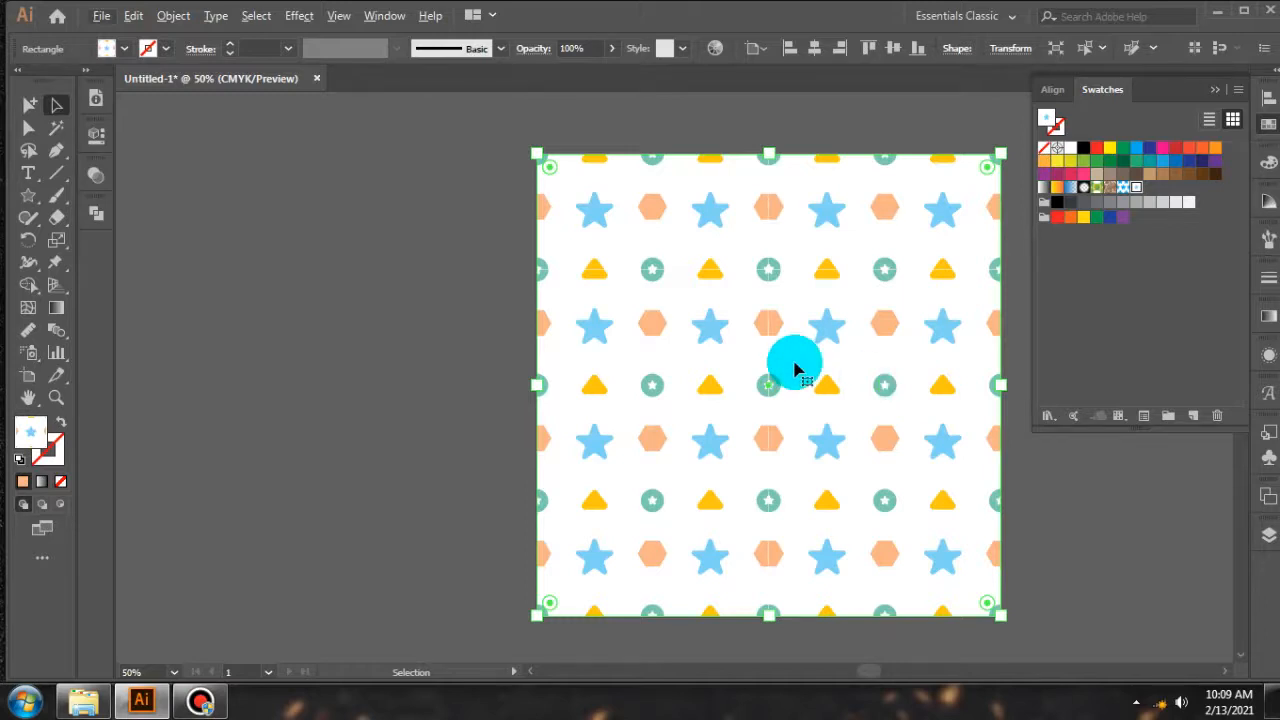
scroll(843, 337, up, 2)
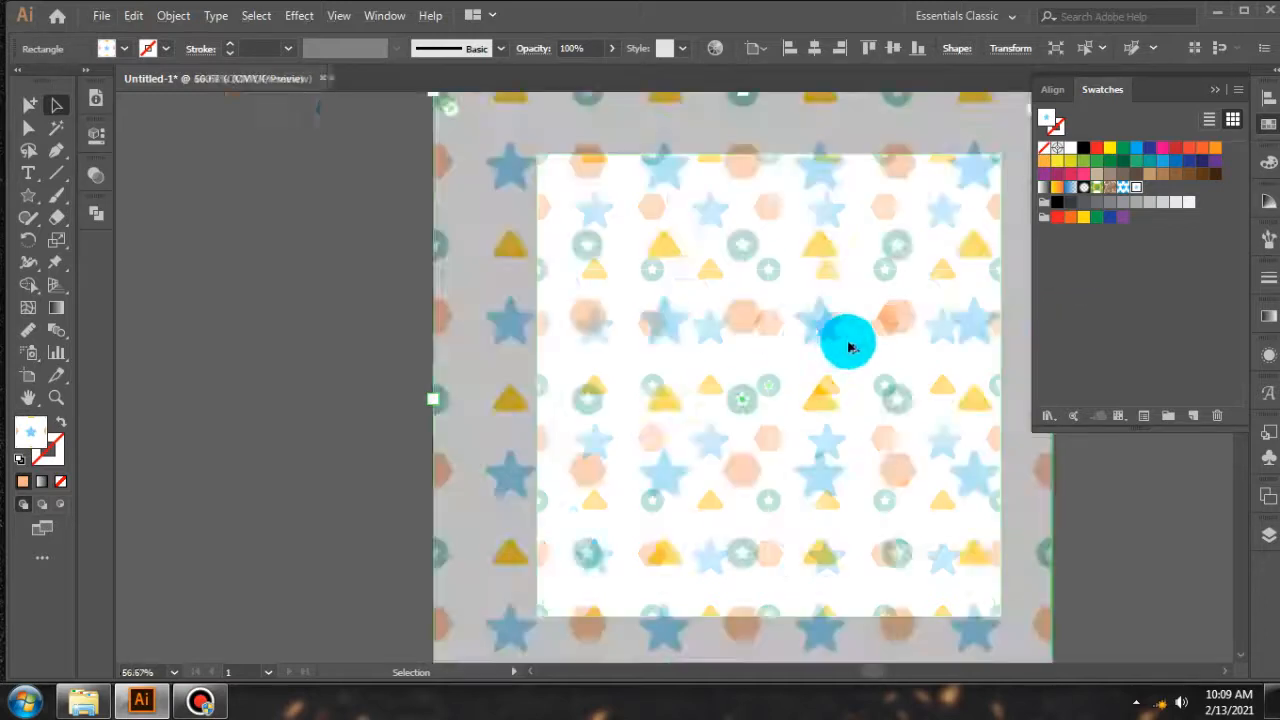
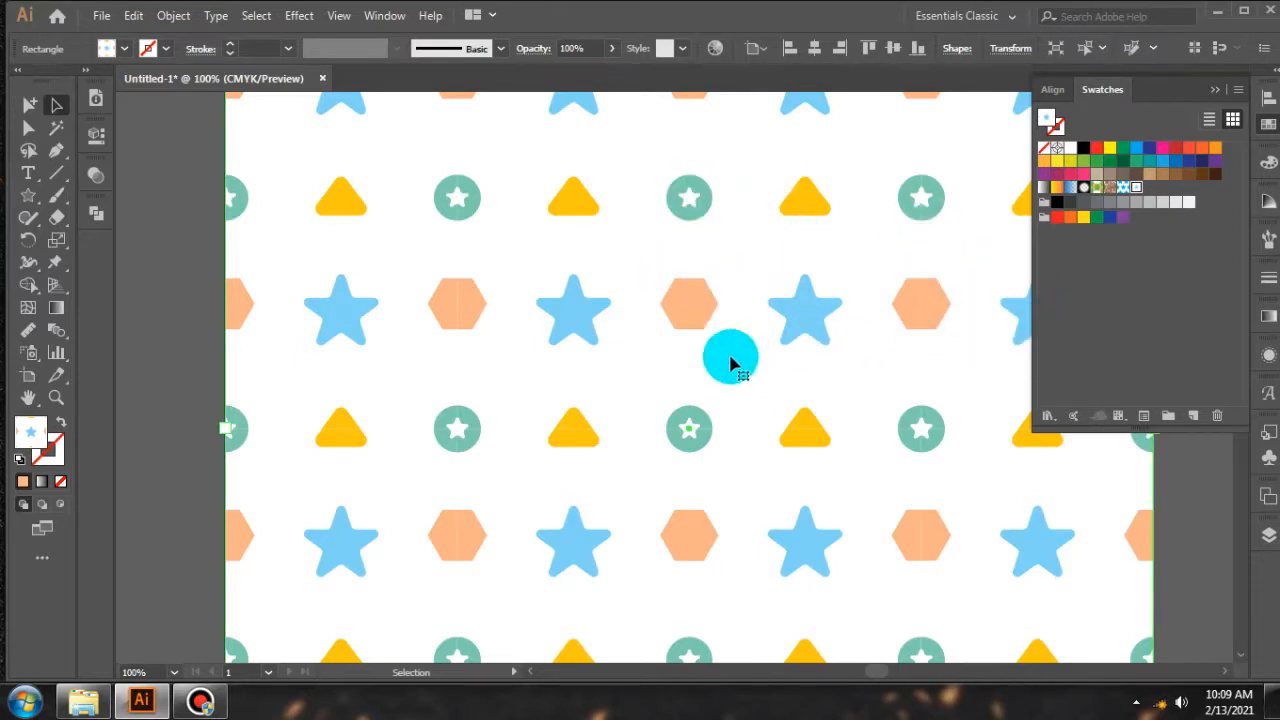
scroll(737, 352, down, 1)
scroll(737, 347, down, 2)
scroll(750, 308, down, 1)
scroll(822, 290, up, 1)
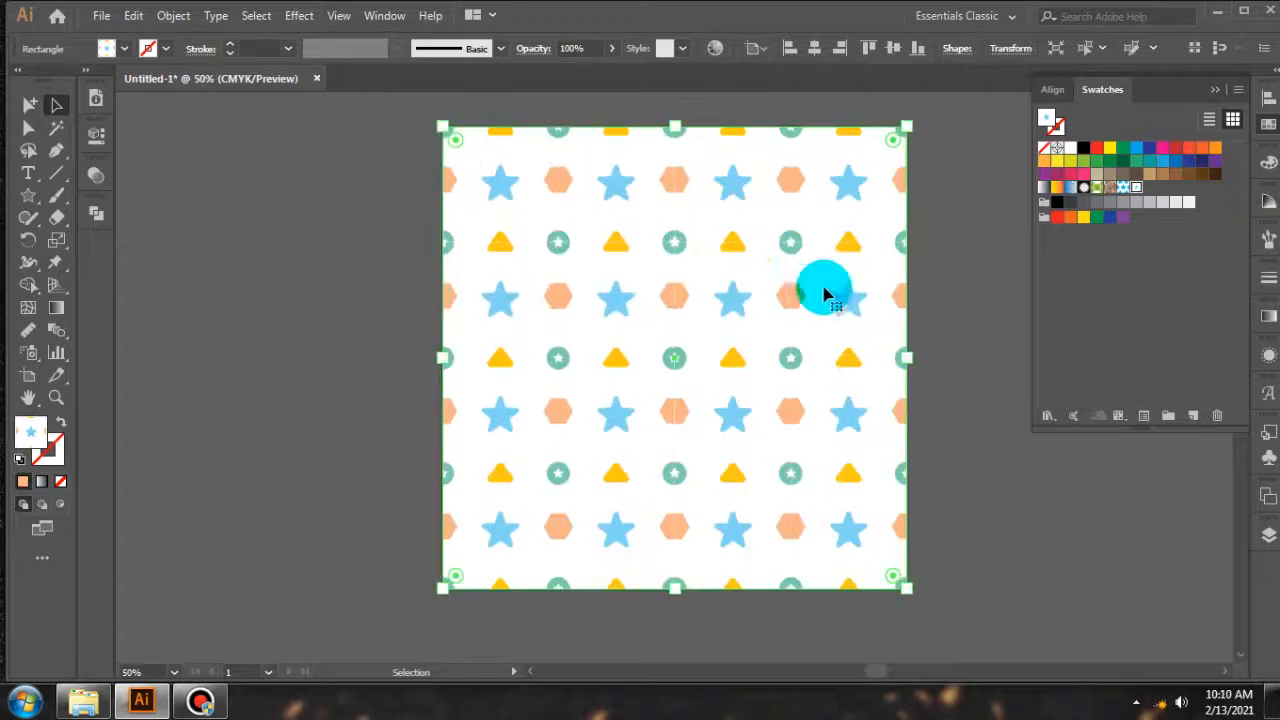
click(966, 312)
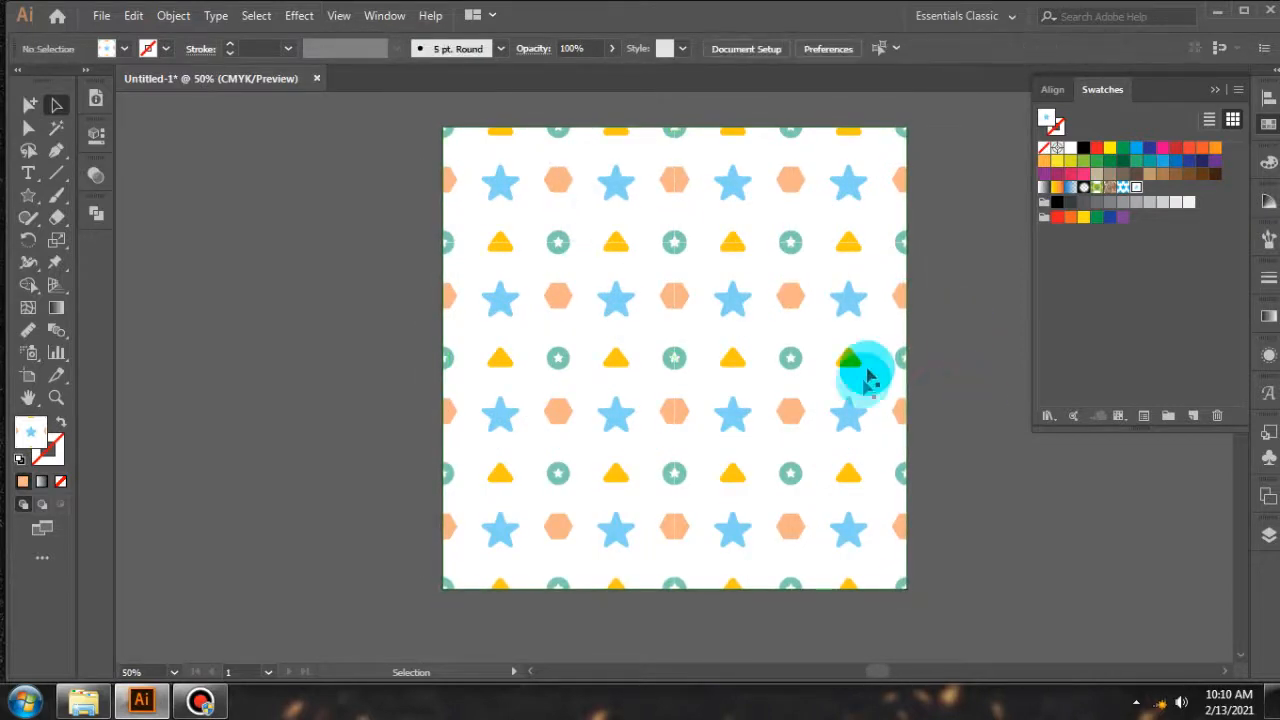
Select the TEST 2 rectangle and open New Pattern Swatch 2 in pattern editing mode
click(1270, 546)
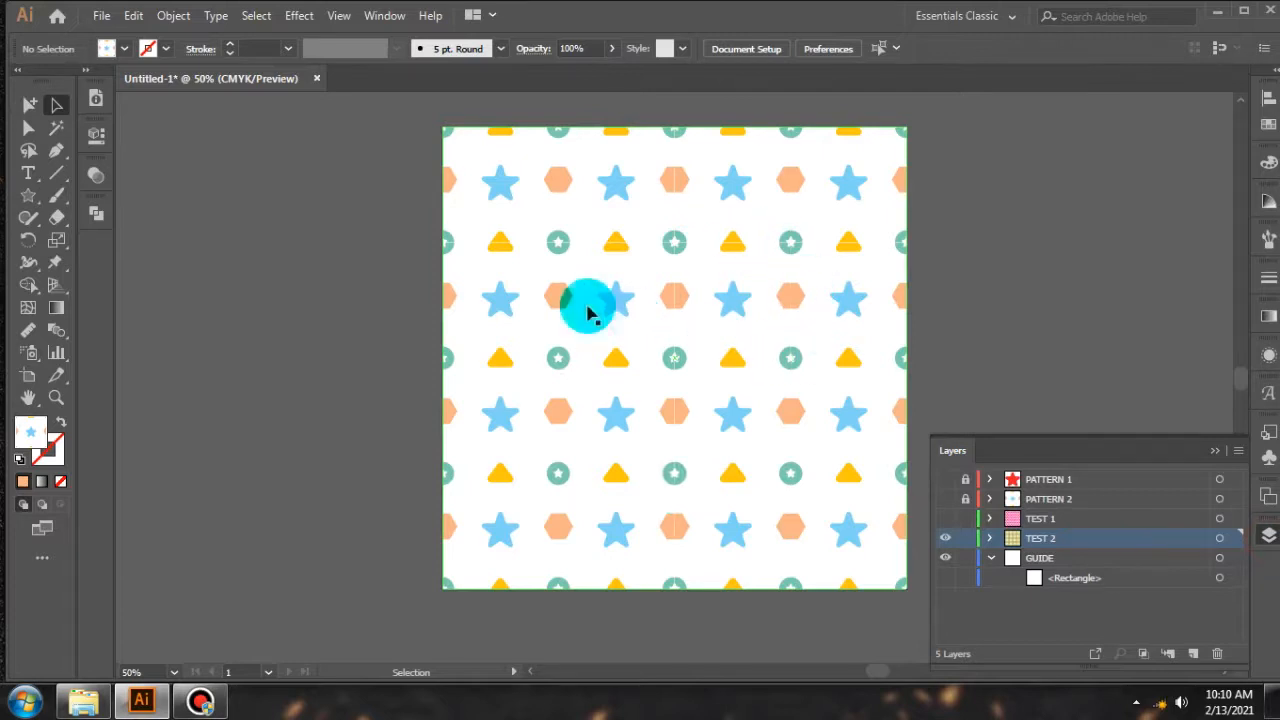
click(645, 298)
click(1269, 162)
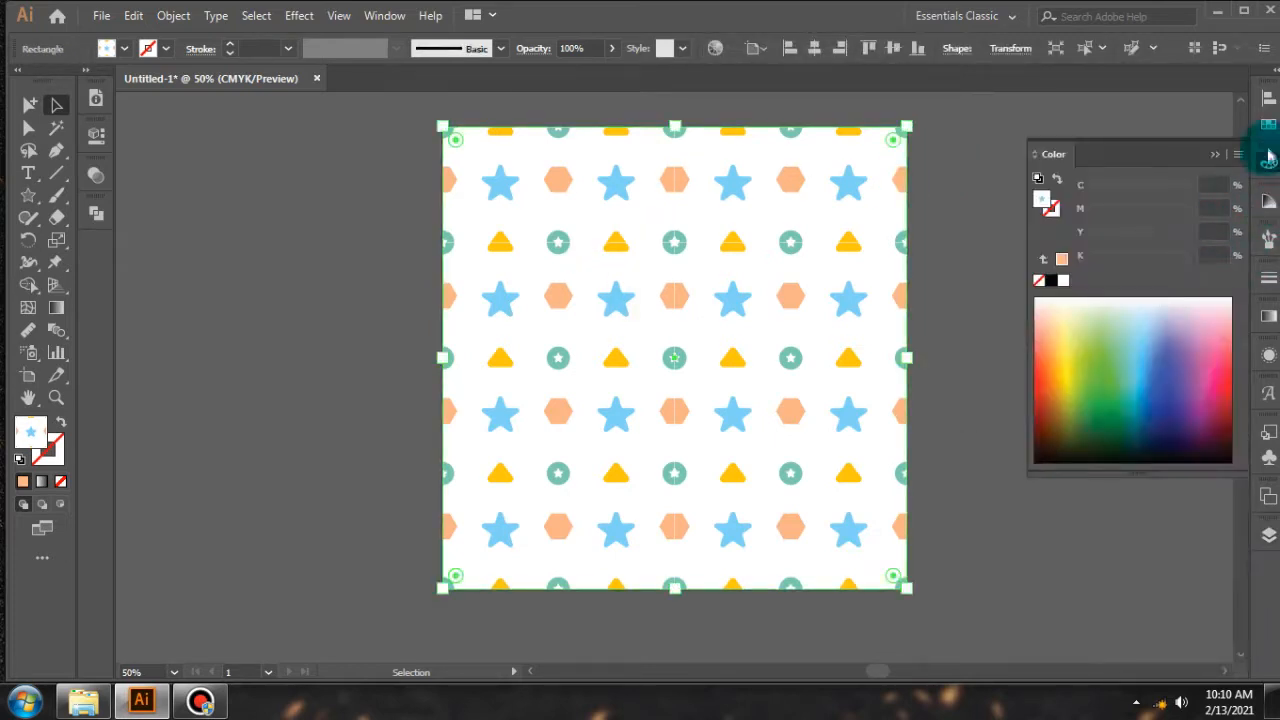
click(1269, 124)
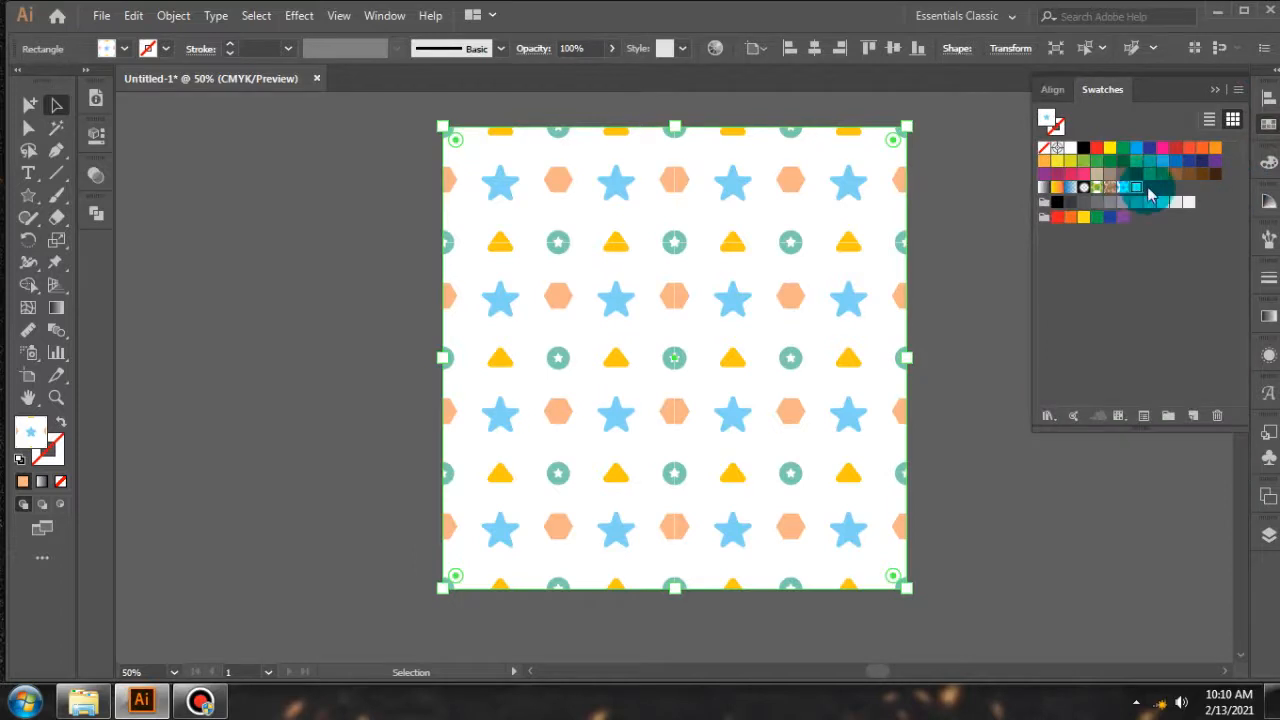
double_click(1137, 189)
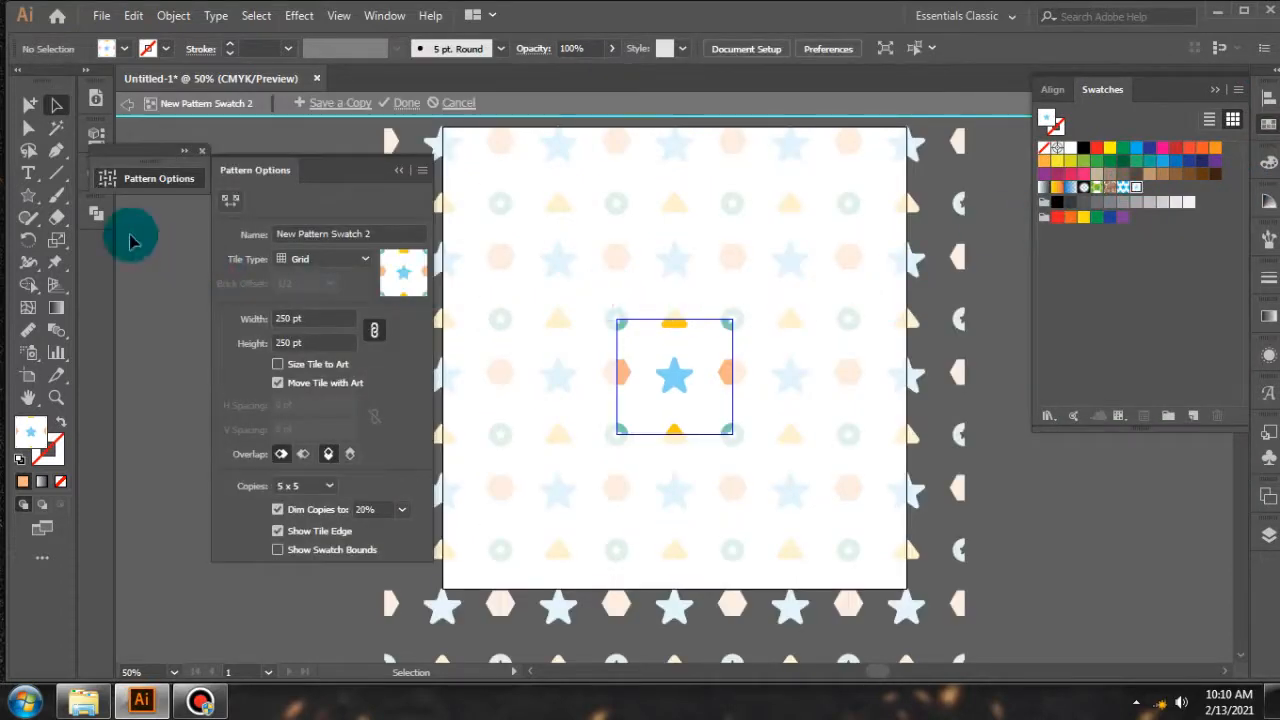
Select both yellow triangle pieces in the tile and recolor them a paler yellow, about 45° hue and 54% saturation
click(30, 130)
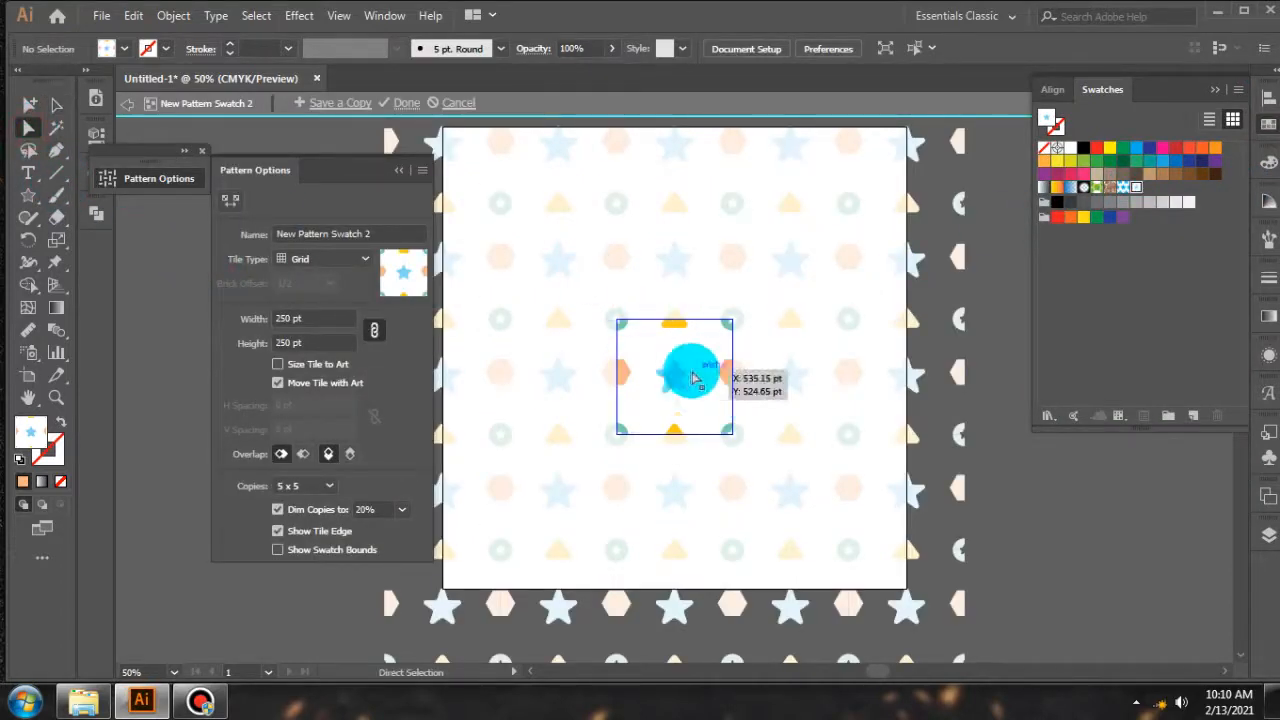
scroll(670, 385, up, 2)
scroll(680, 380, up, 1)
drag(680, 380, 678, 545)
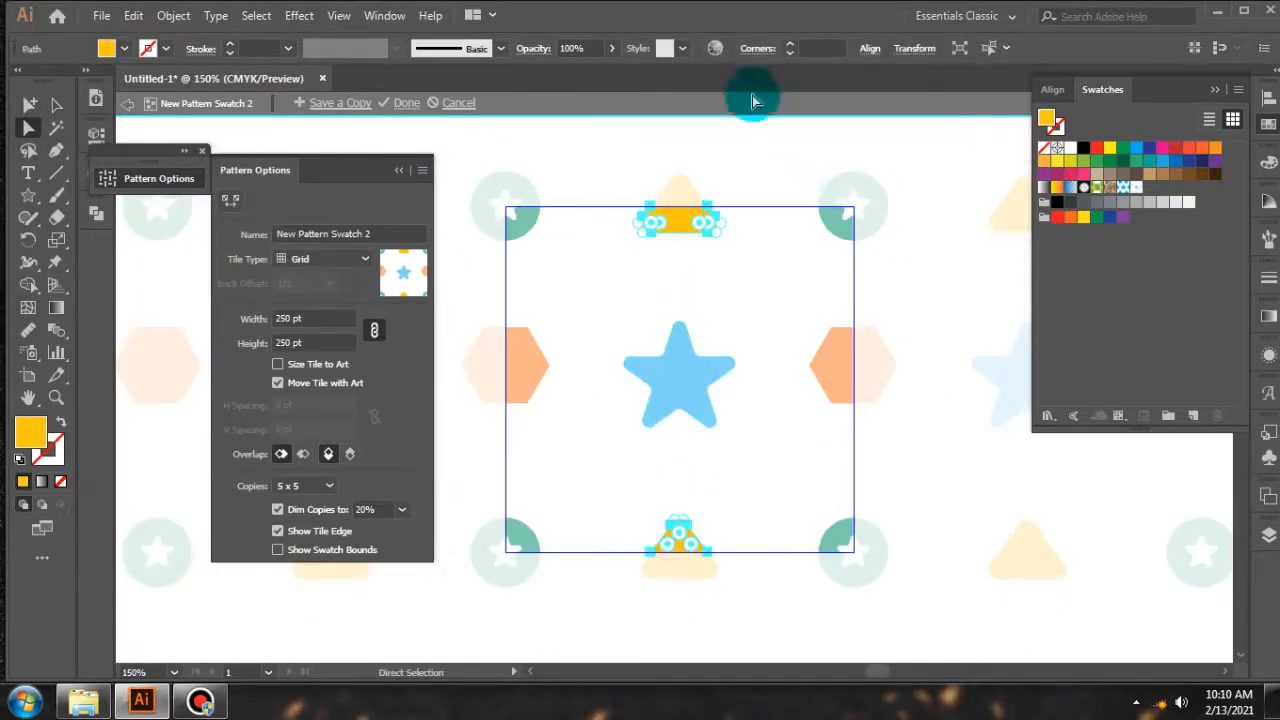
click(713, 48)
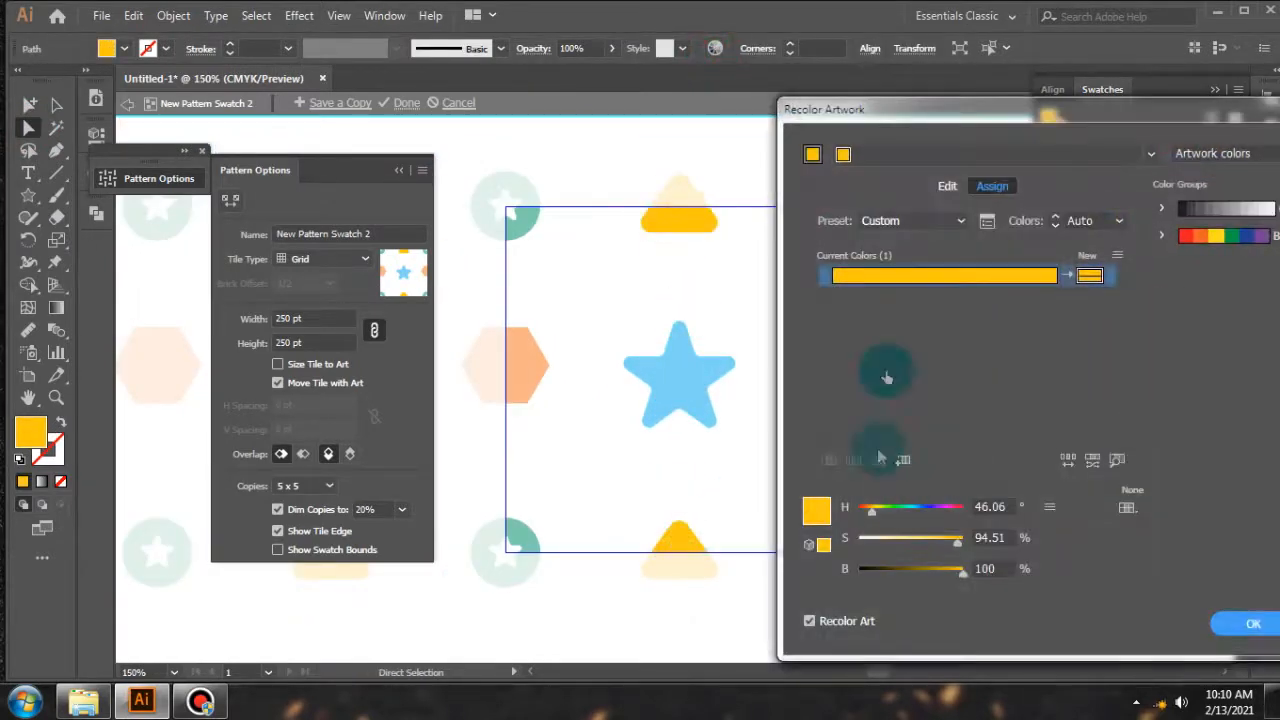
click(946, 186)
drag(981, 230, 994, 288)
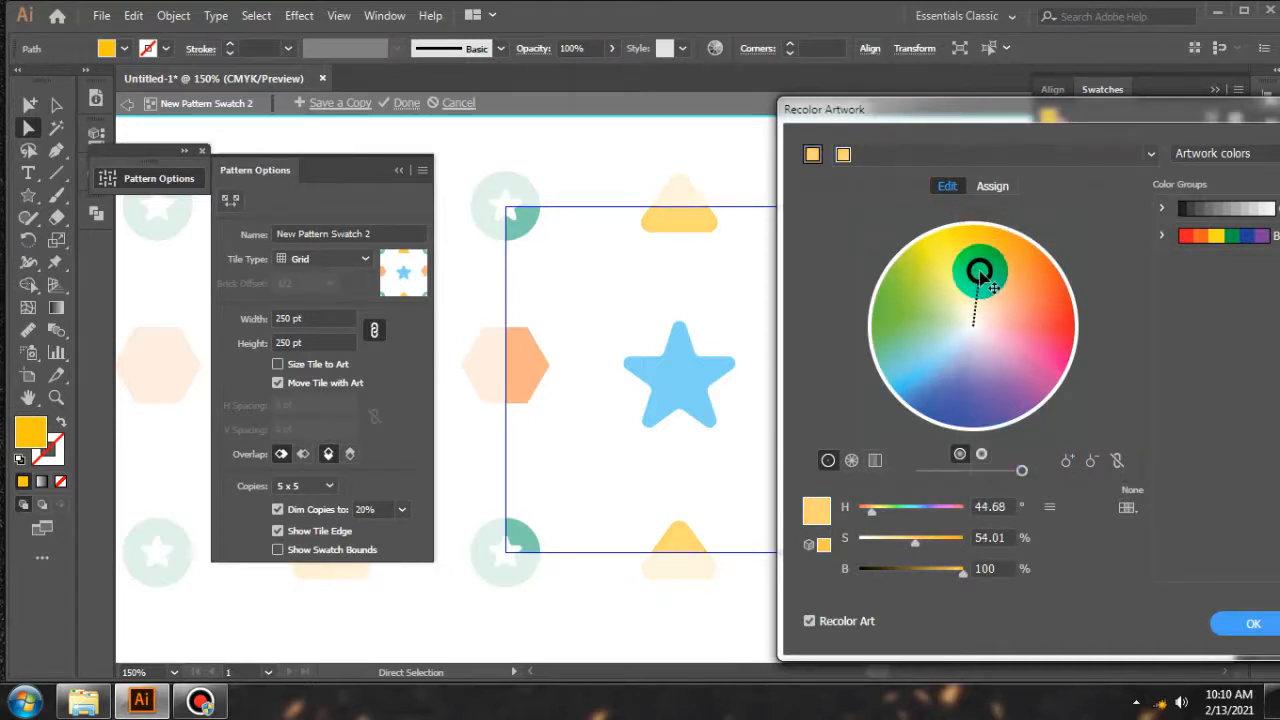
click(1251, 623)
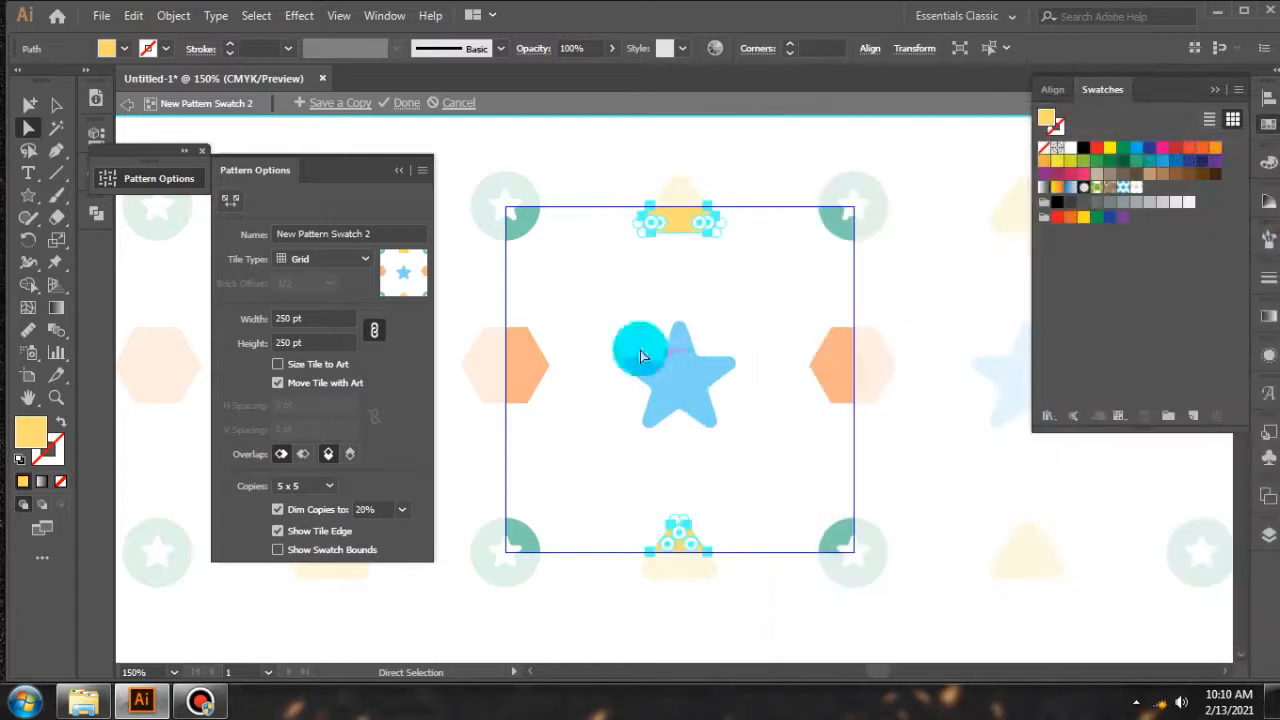
Recolor the tile's centre star a softer blue, about 184° hue and 40% saturation
click(696, 384)
click(712, 49)
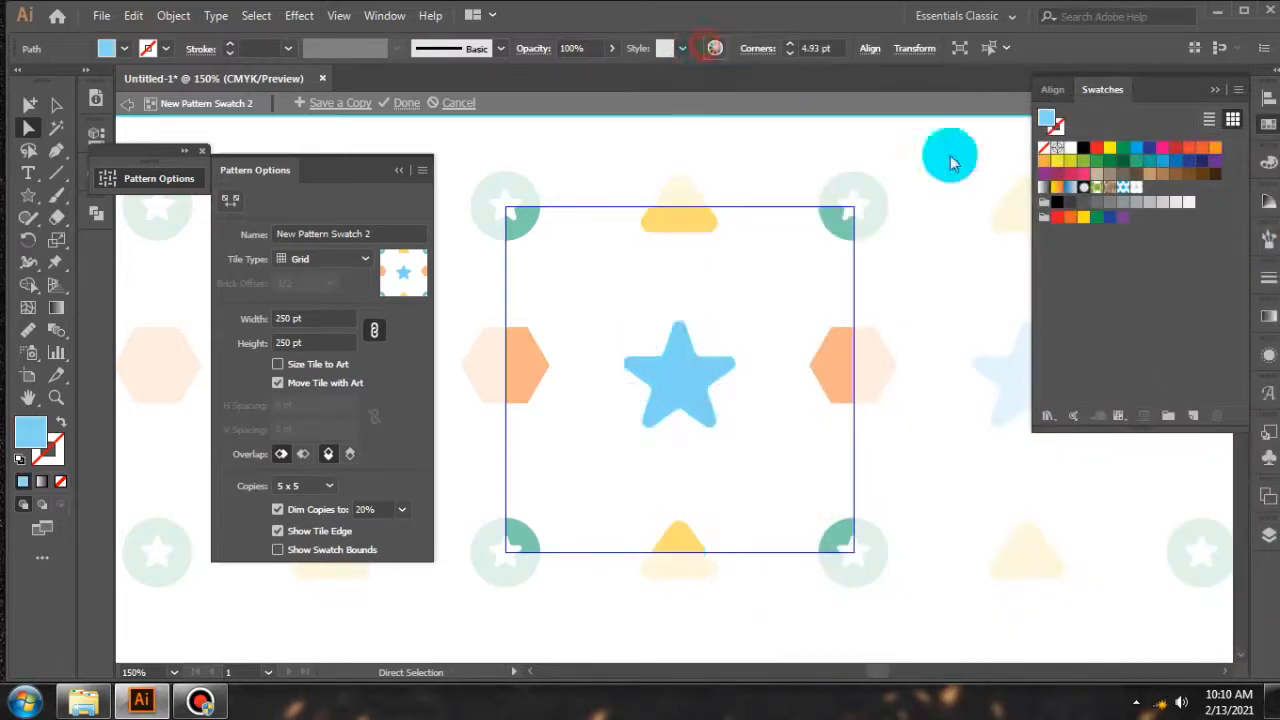
click(943, 184)
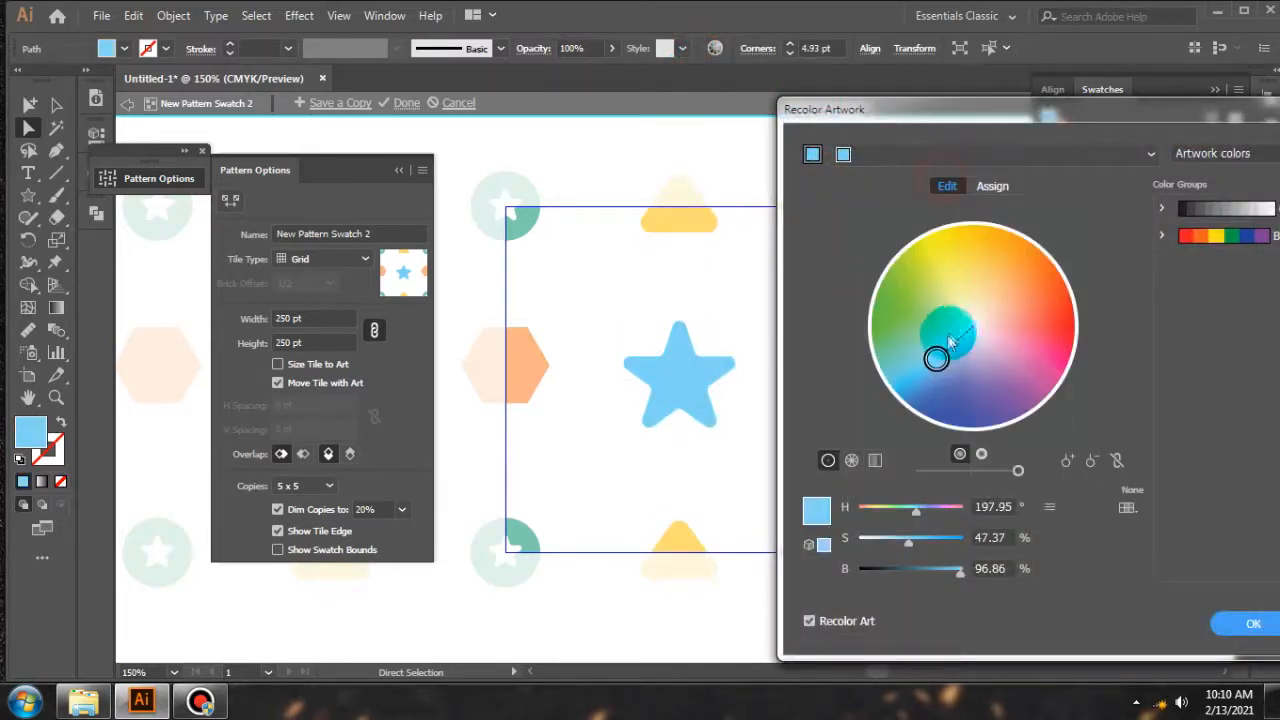
mouse_move(945, 367)
mouse_down()
mouse_move(939, 357)
mouse_move(953, 362)
mouse_up()
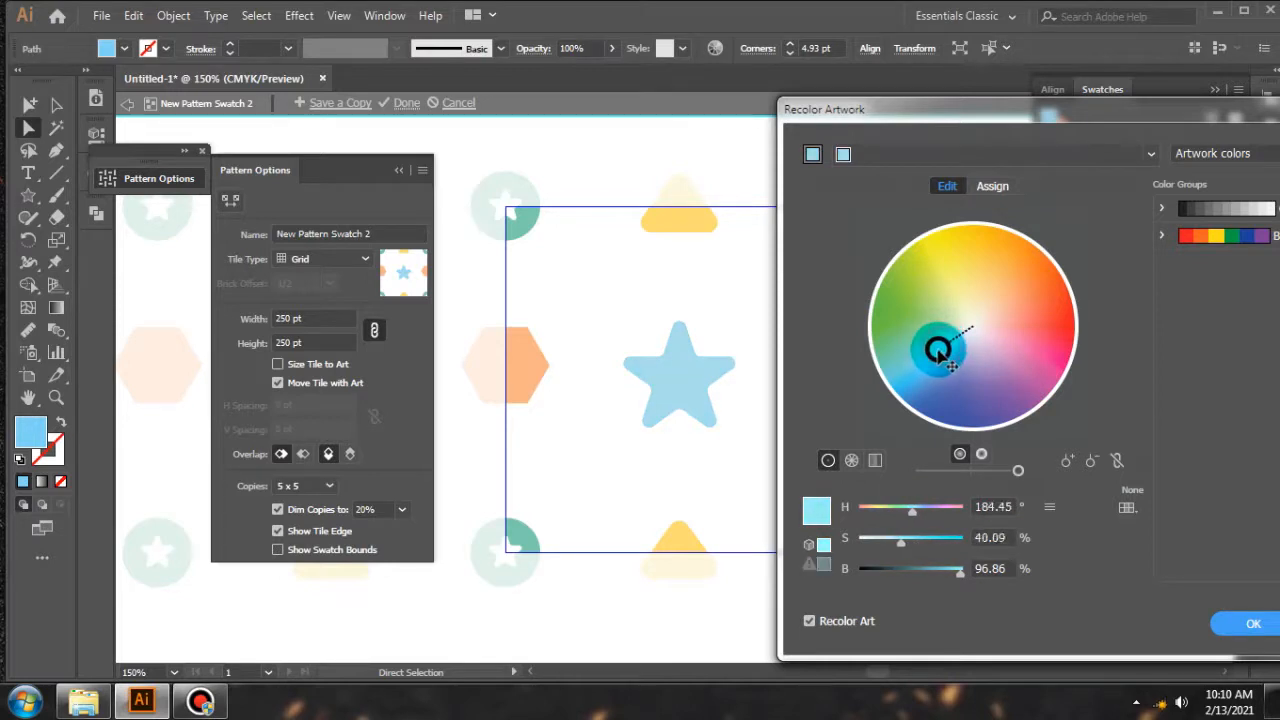
click(1238, 625)
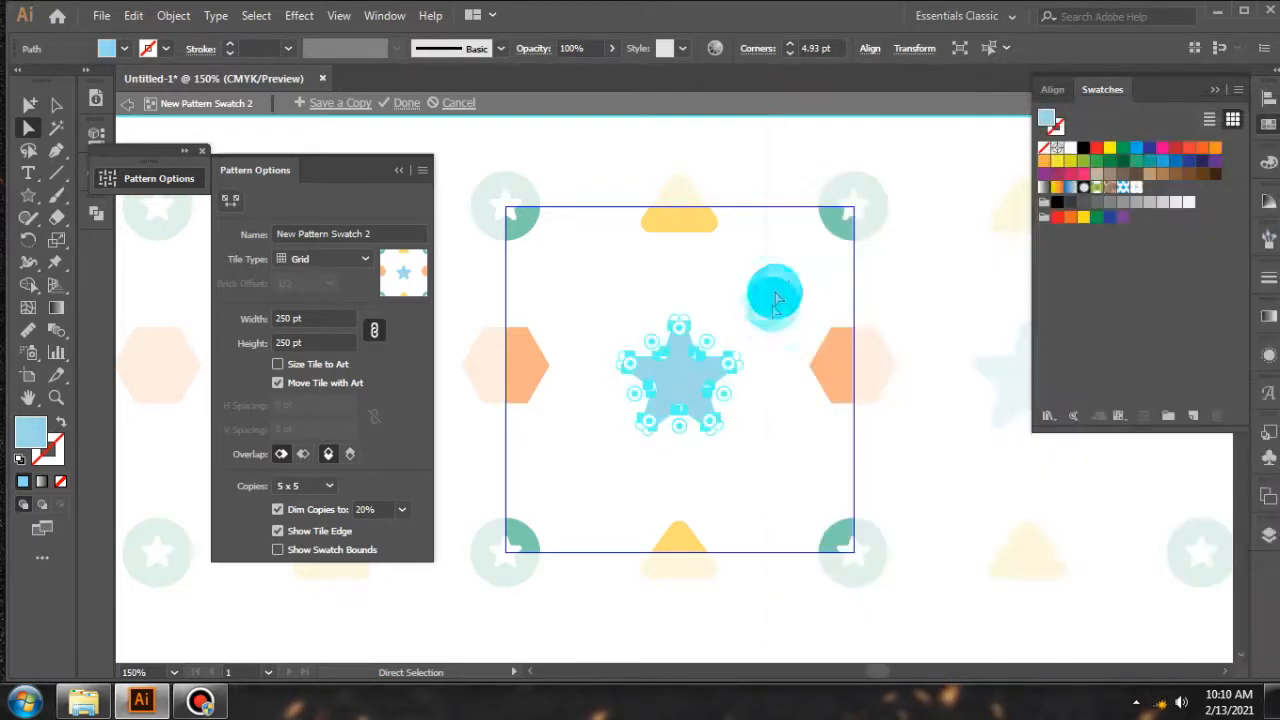
Finish editing the pattern swatch, keeping the color changes, and leave nothing selected
click(406, 105)
scroll(663, 294, down, 4)
click(938, 253)
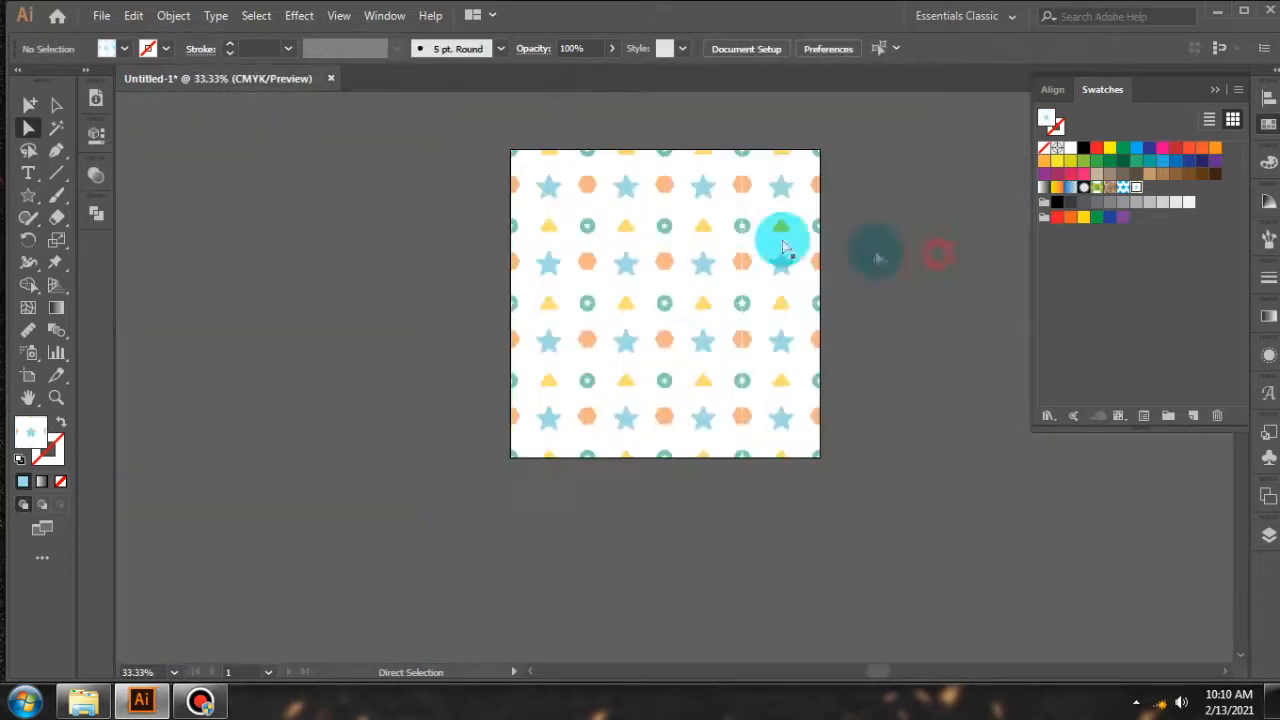
Examine the recolored pattern on the TEST 2 rectangle up close and from afar, checking the joins within the repeated shapes
scroll(539, 177, up, 1)
scroll(483, 170, down, 2)
scroll(464, 136, up, 1)
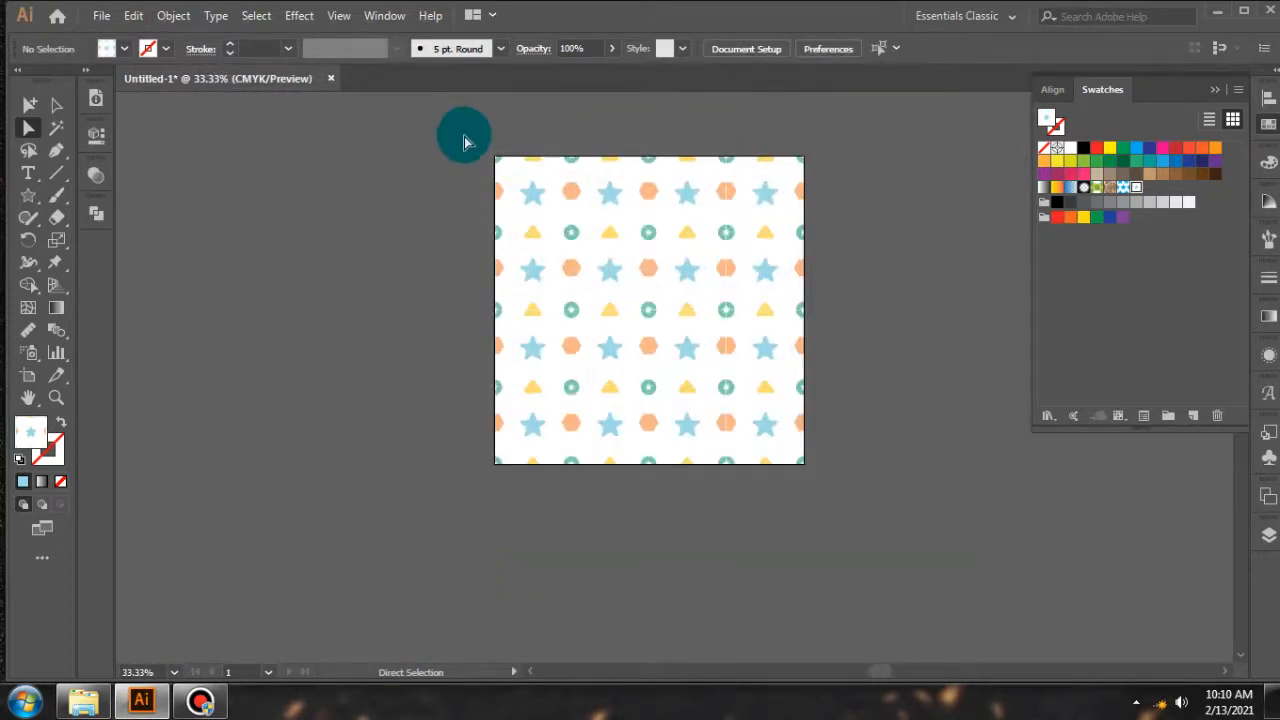
click(629, 234)
scroll(758, 283, up, 1)
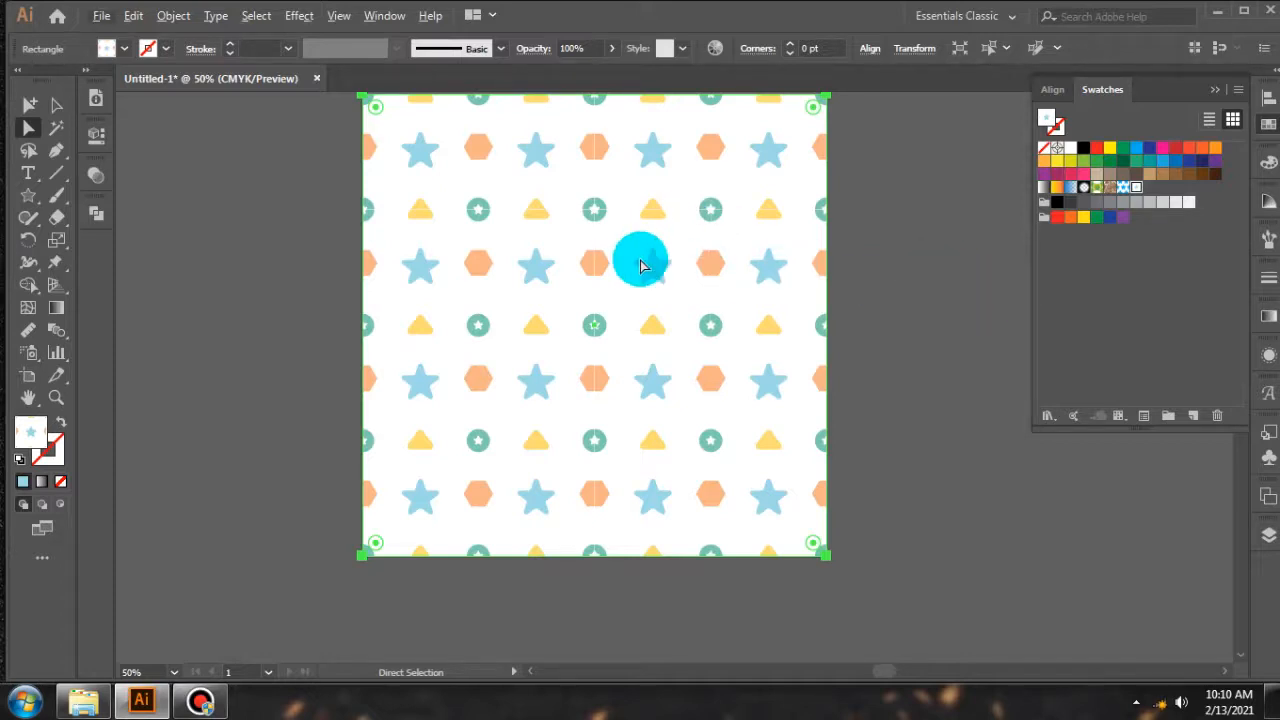
scroll(663, 291, up, 2)
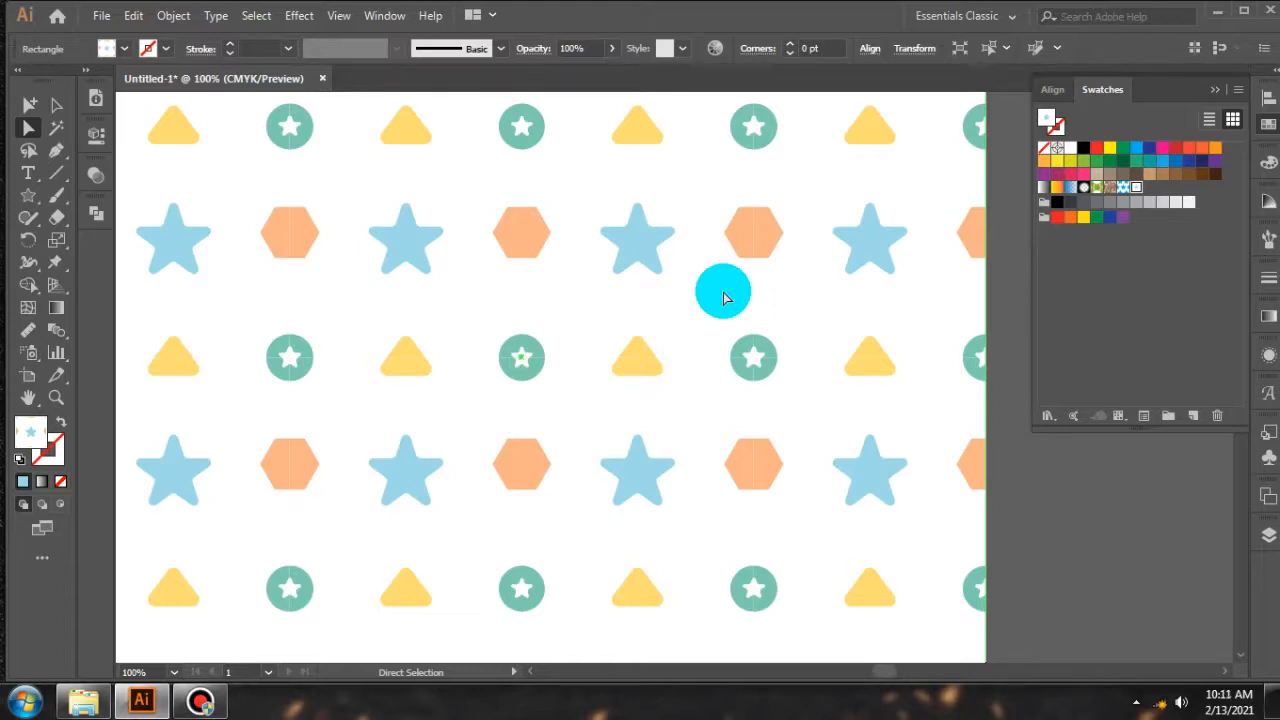
scroll(724, 297, down, 1)
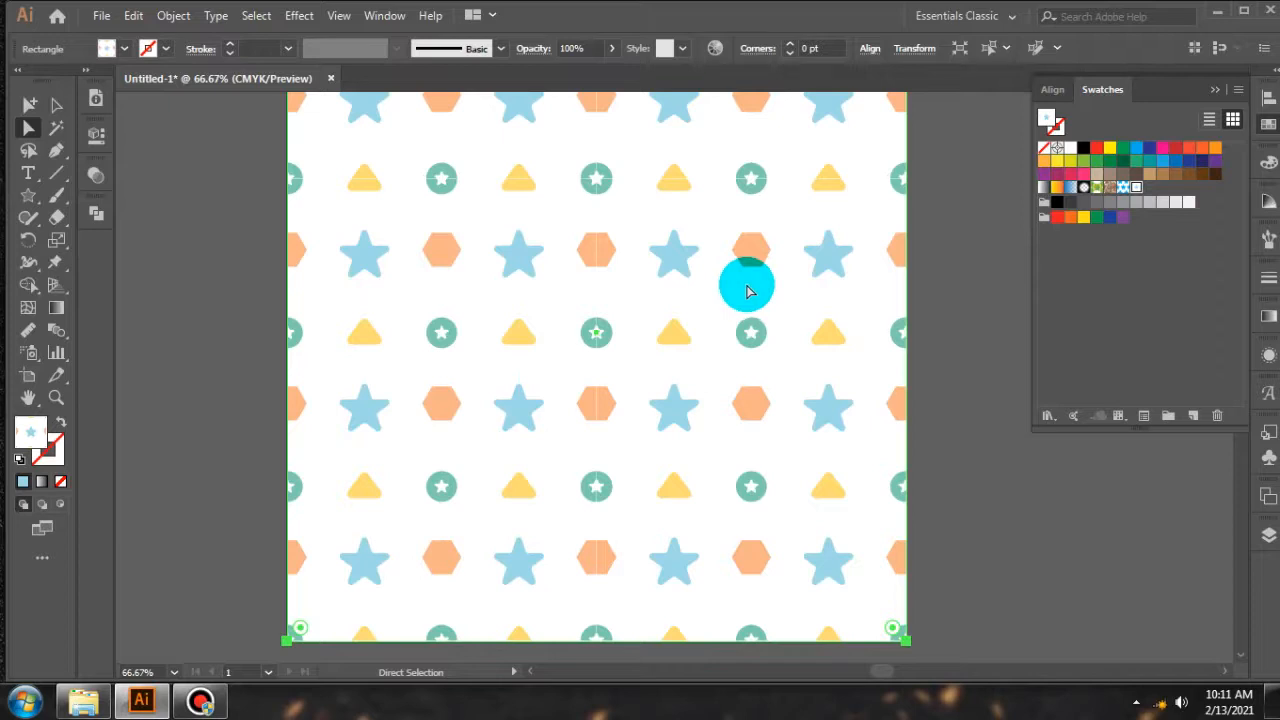
scroll(745, 288, down, 1)
scroll(700, 251, up, 2)
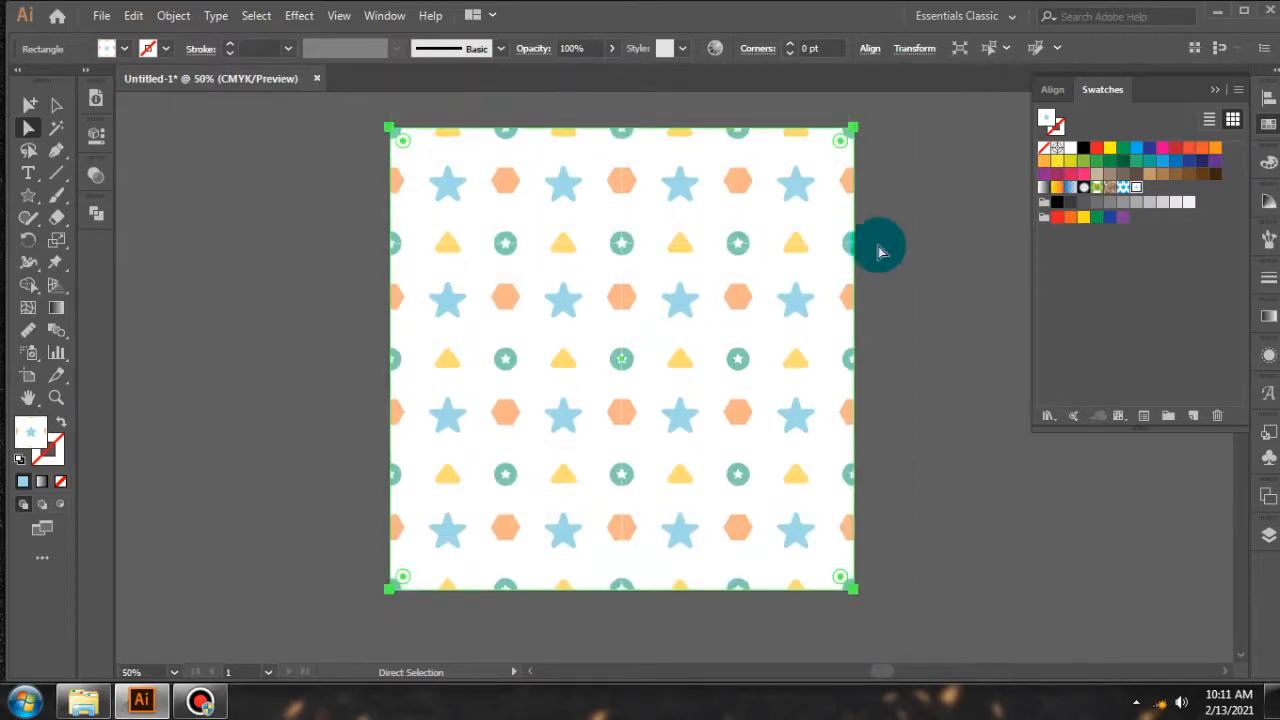
click(931, 260)
scroll(651, 224, down, 1)
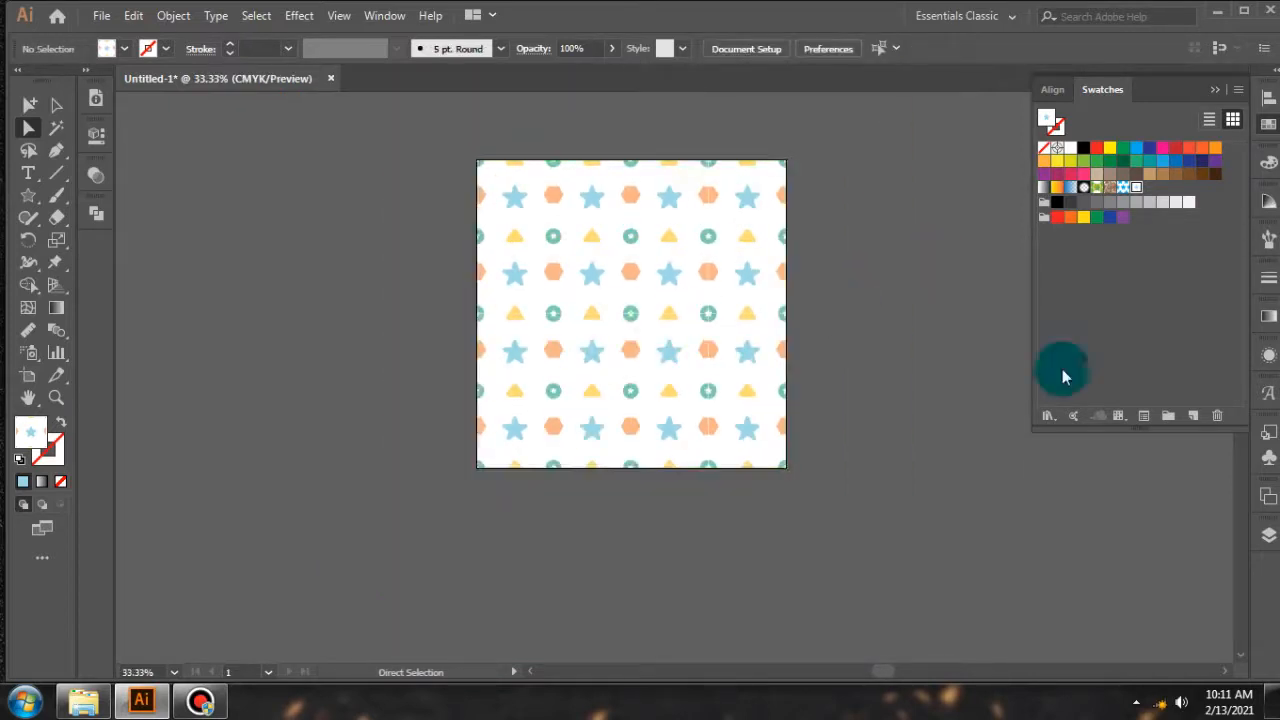
Collapse the GUIDE layer, select the TEST 2 artwork and expand its pattern fill into editable shapes
click(1268, 535)
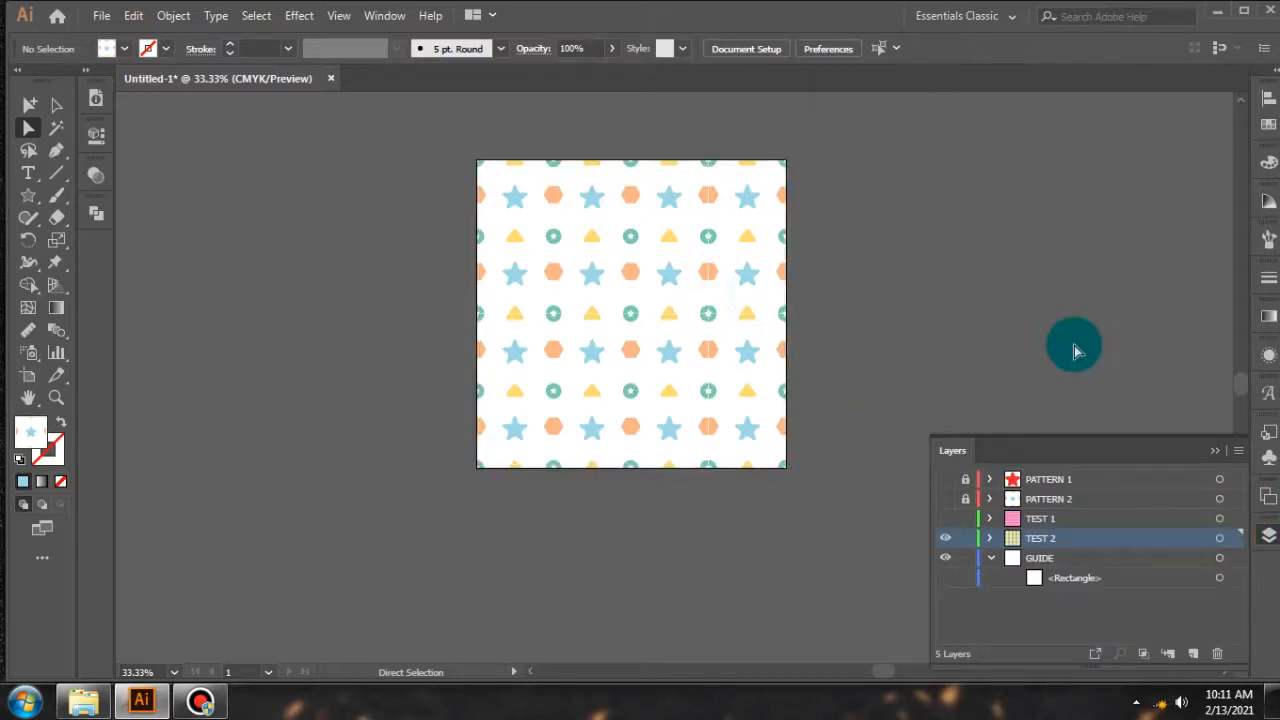
scroll(581, 340, up, 1)
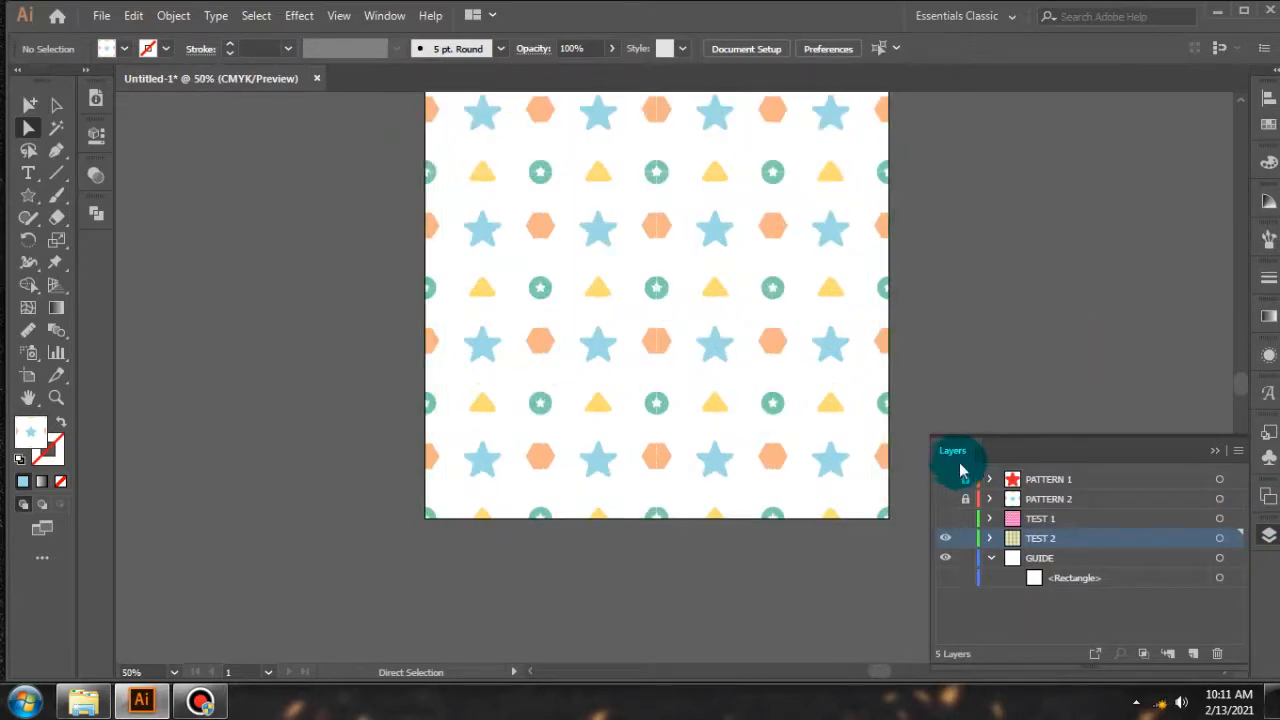
scroll(549, 206, up, 1)
scroll(549, 206, down, 1)
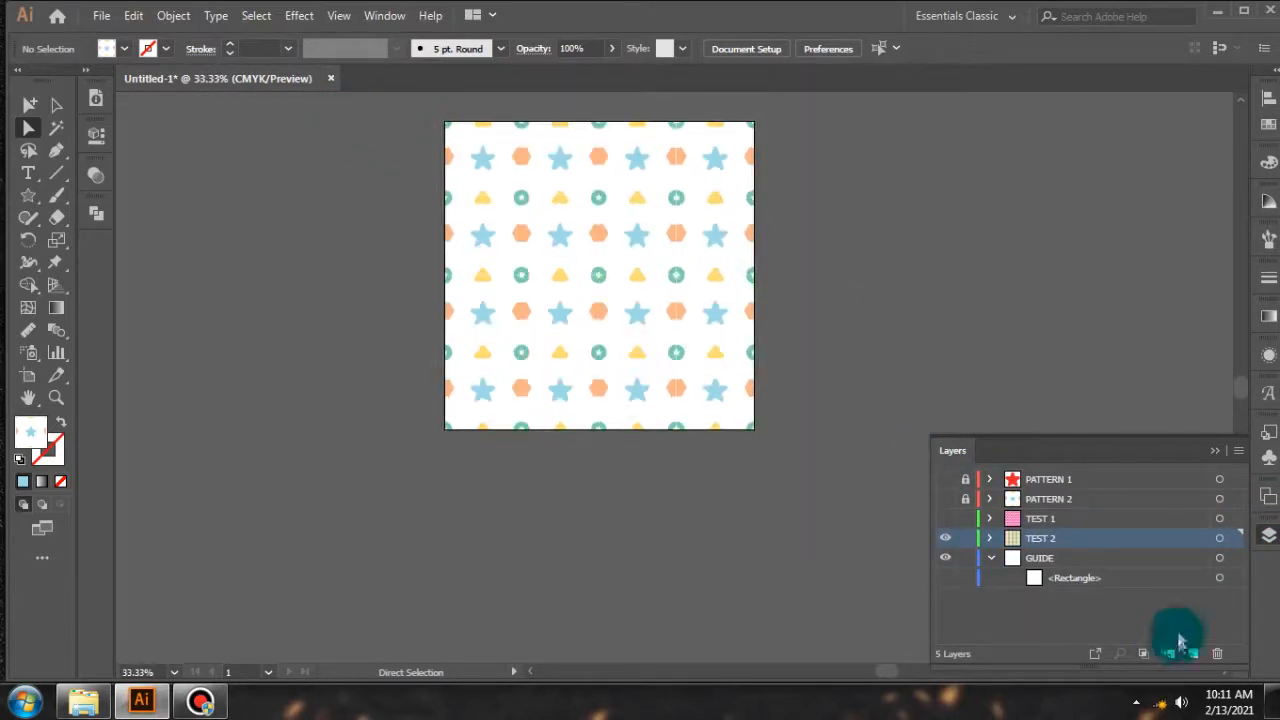
click(987, 560)
click(1217, 539)
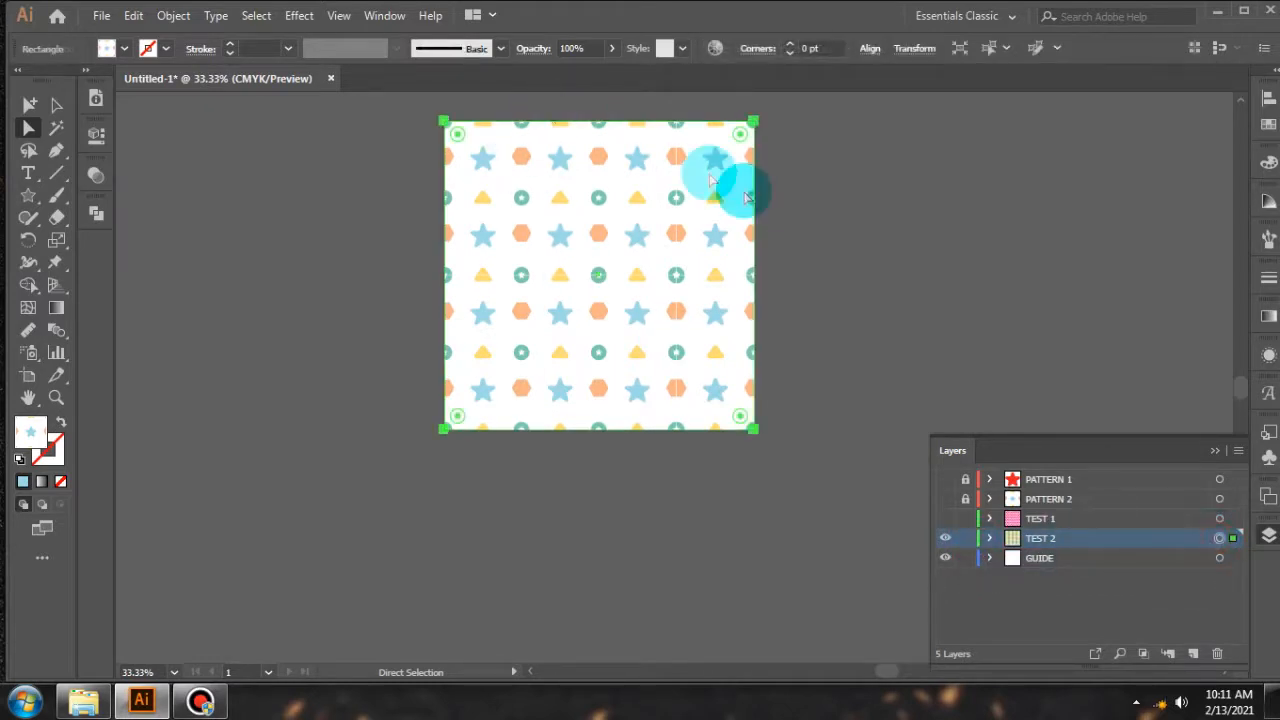
click(170, 18)
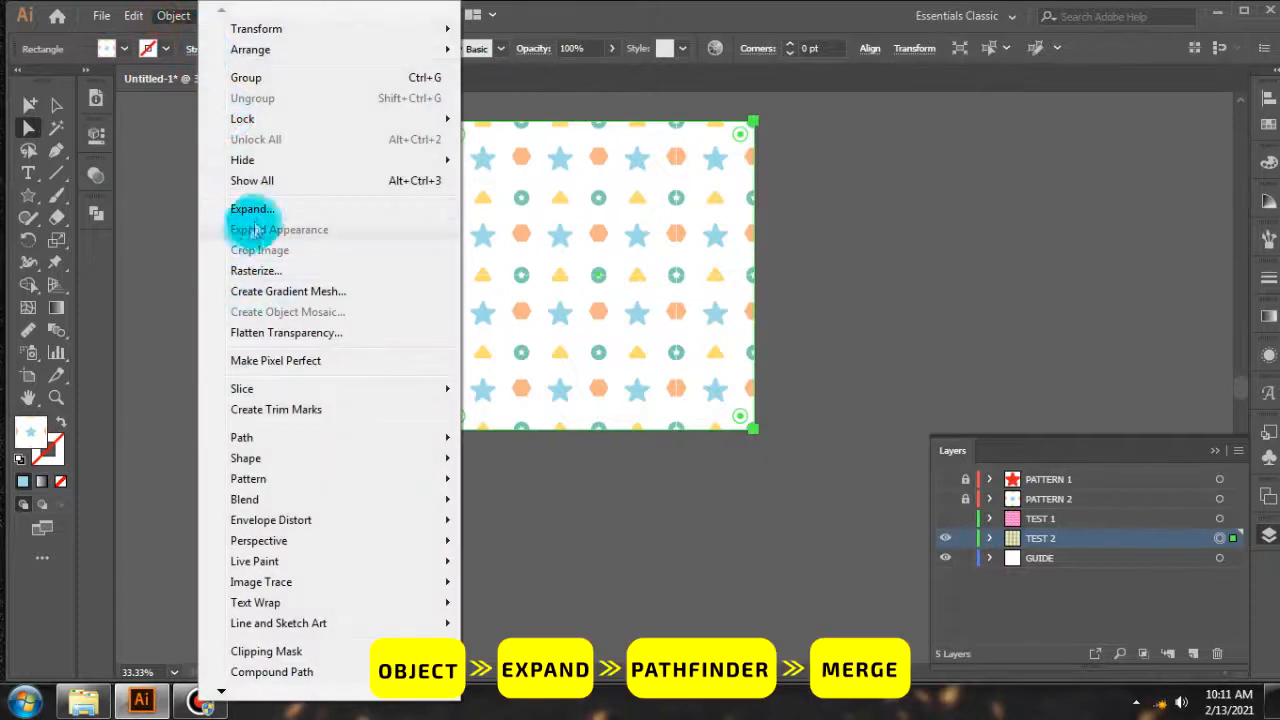
click(252, 209)
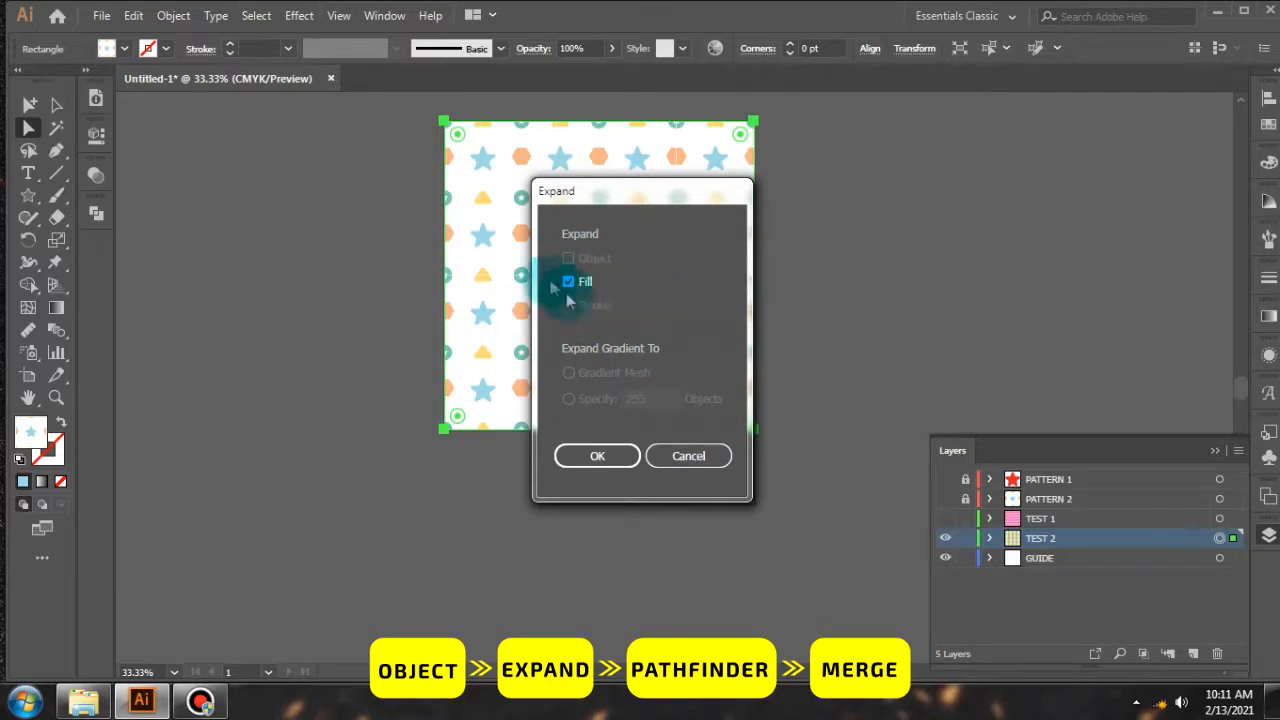
click(603, 462)
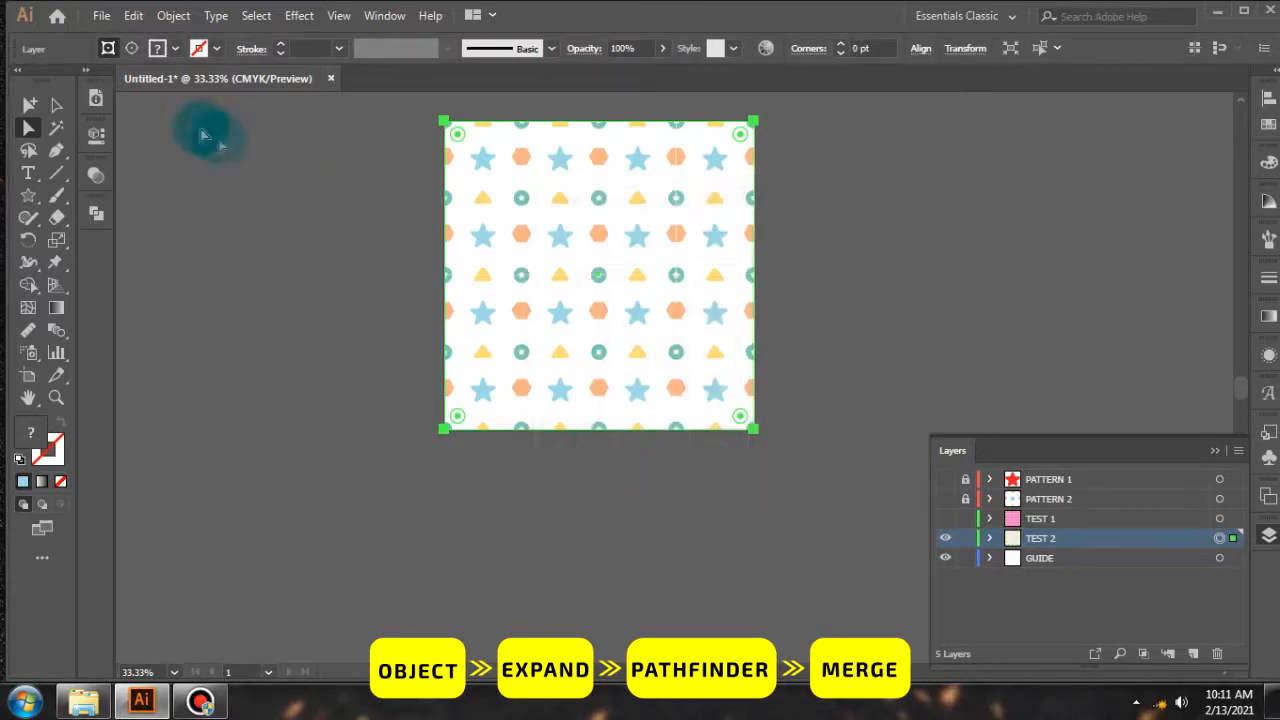
Merge the expanded TEST 2 artwork with the Pathfinder Merge operation and leave nothing selected
click(99, 219)
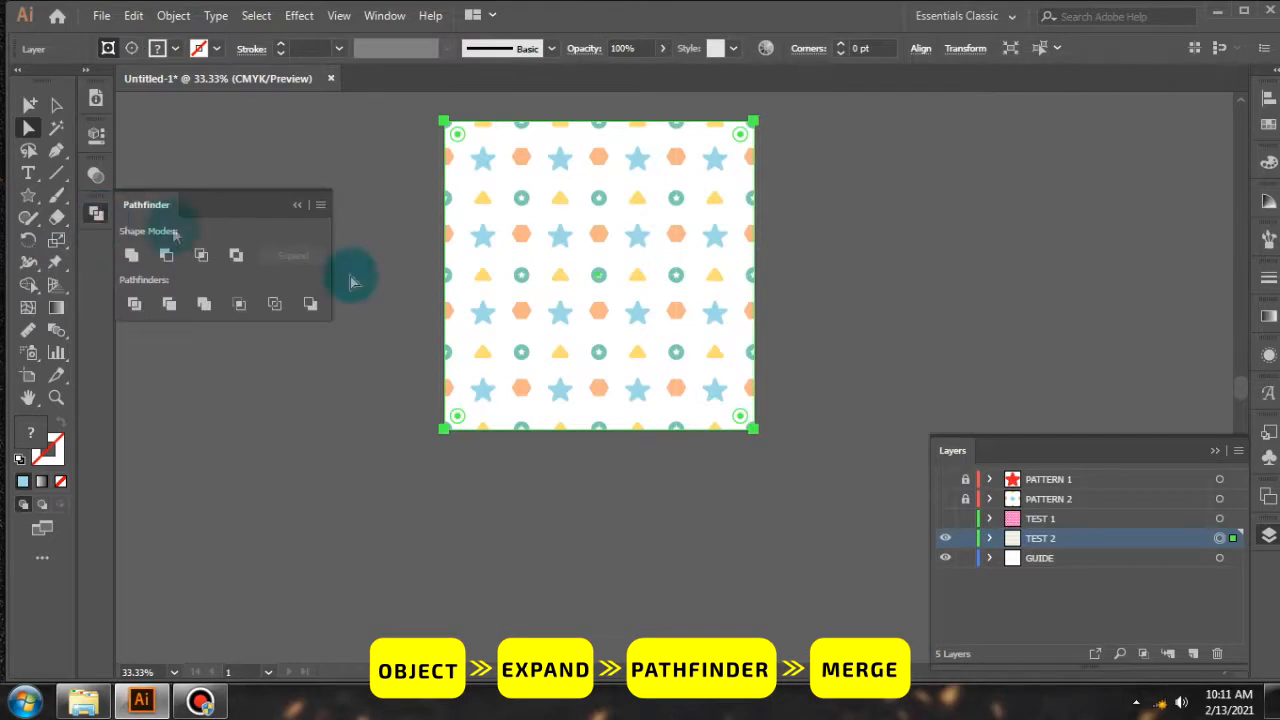
click(204, 306)
scroll(527, 211, up, 2)
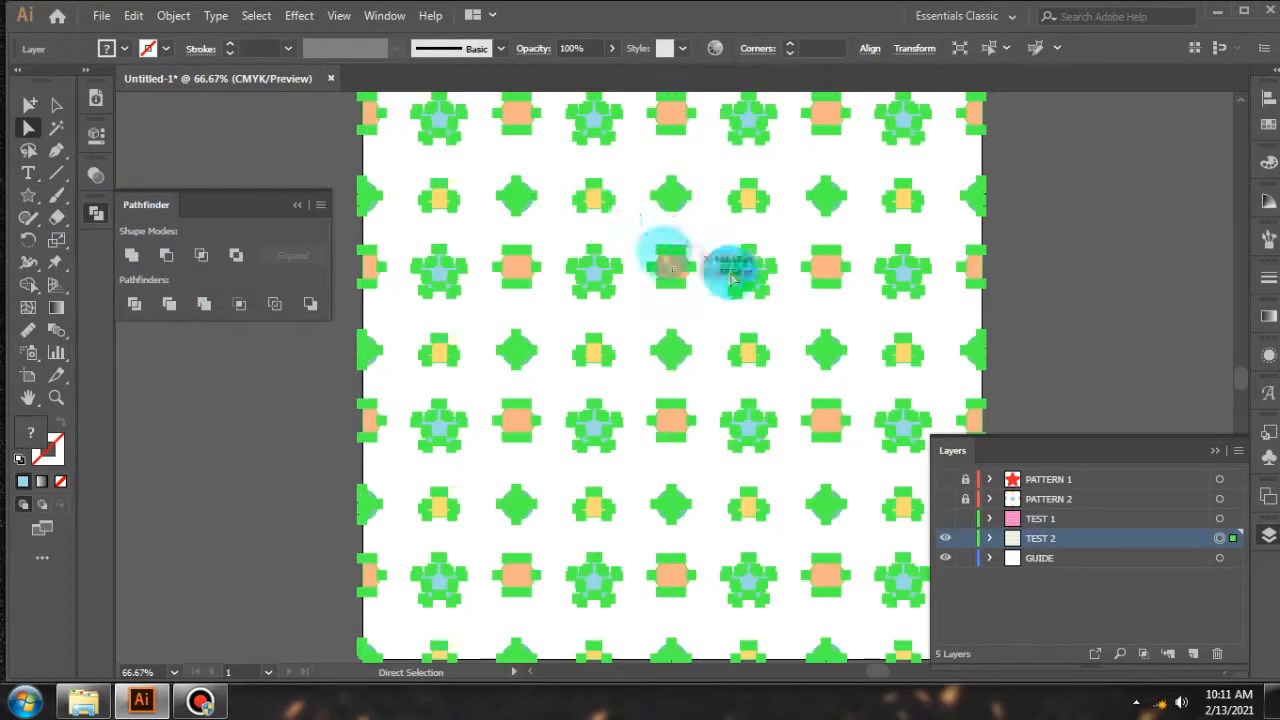
scroll(722, 275, down, 2)
click(903, 251)
click(98, 213)
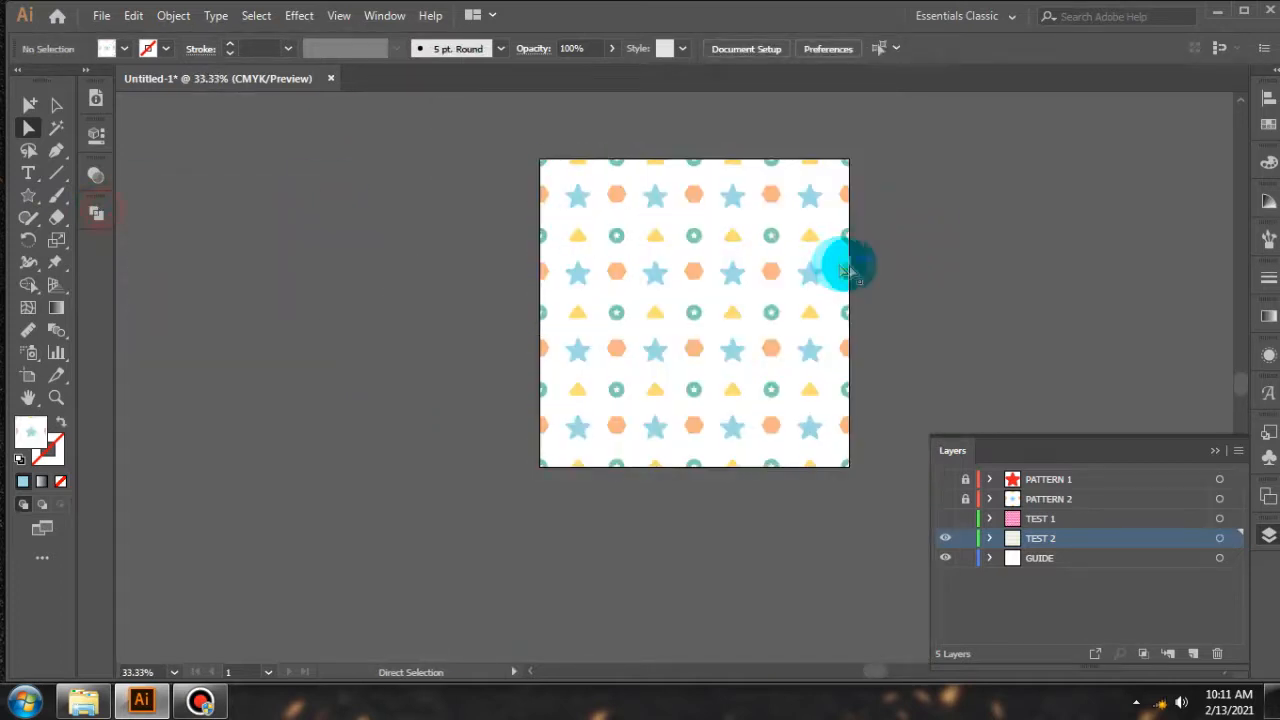
scroll(902, 283, up, 2)
scroll(915, 300, down, 2)
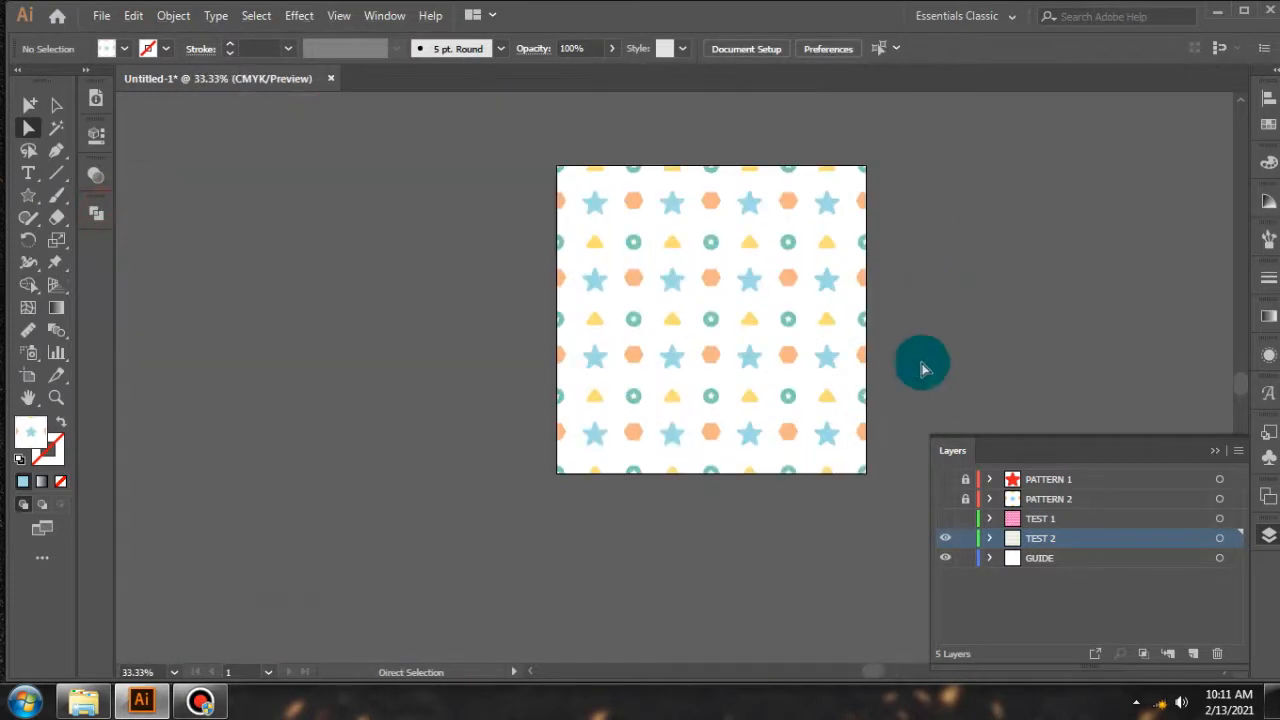
Select the merged pattern group and scale it down proportionally about its centre to about 400 pt square
click(1221, 539)
scroll(940, 355, up, 1)
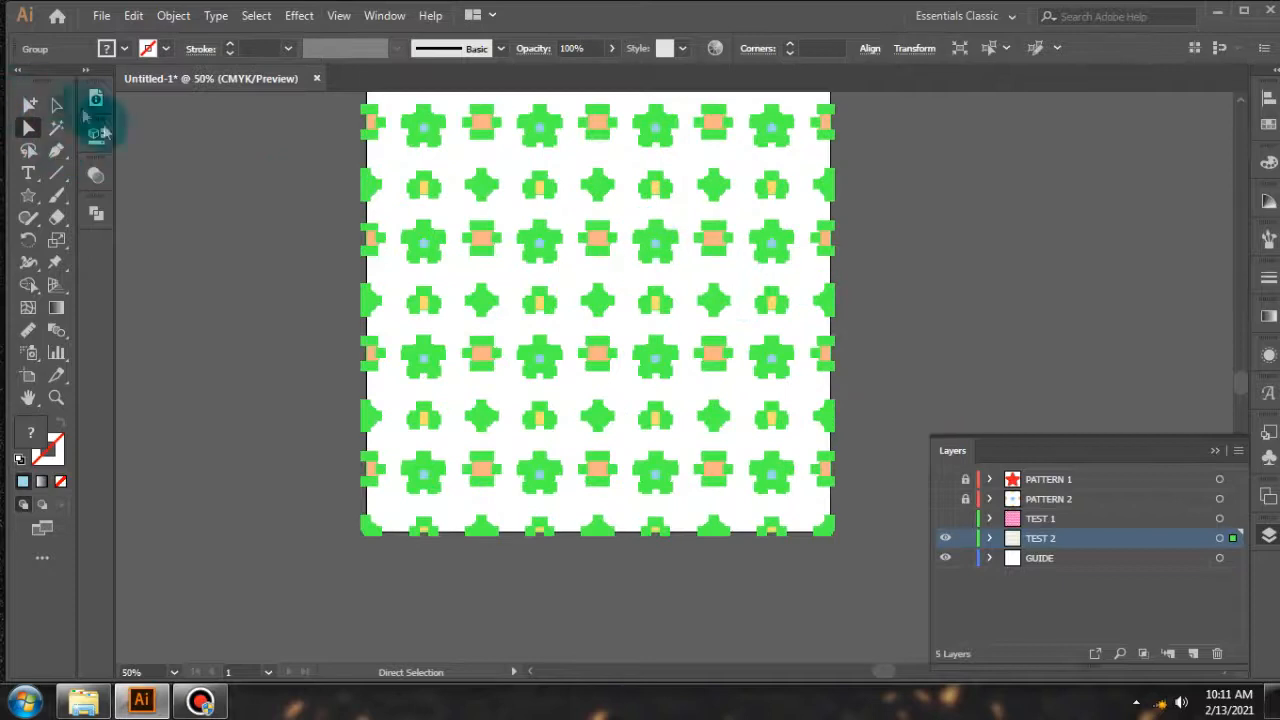
click(186, 195)
scroll(602, 274, down, 1)
scroll(585, 262, up, 2)
drag(415, 163, 831, 497)
click(55, 106)
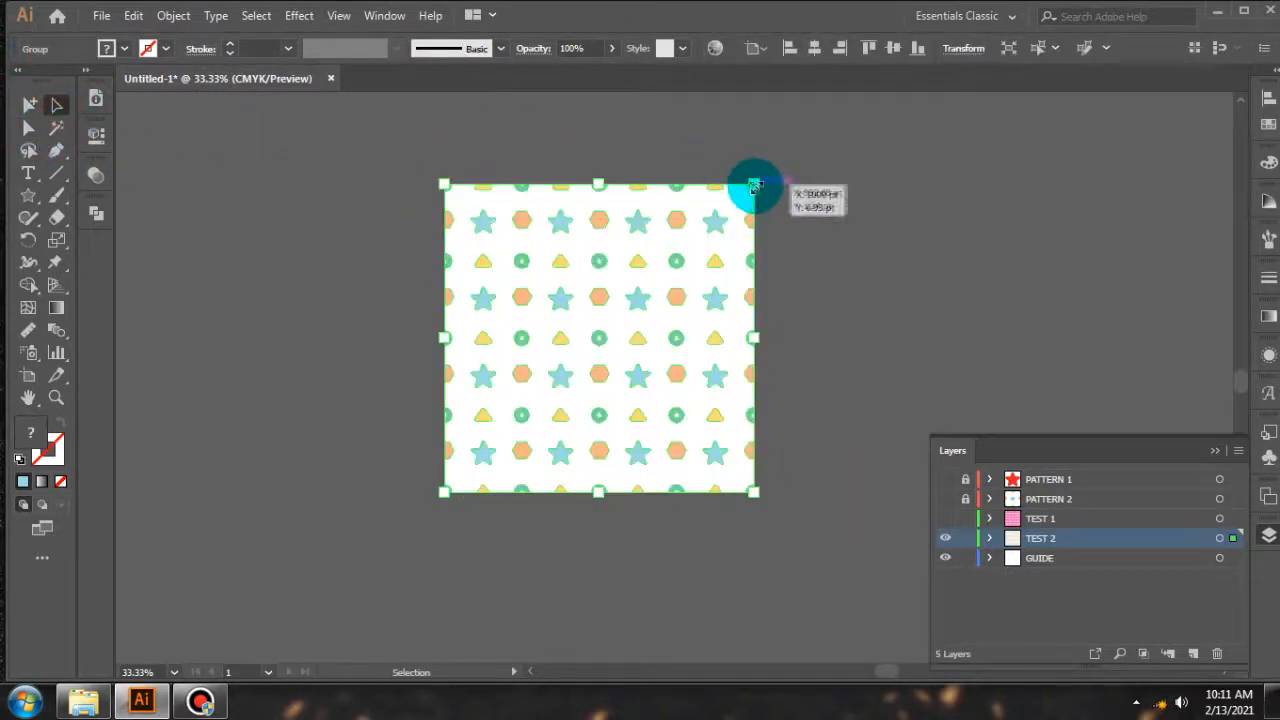
drag(754, 185, 669, 271)
click(846, 249)
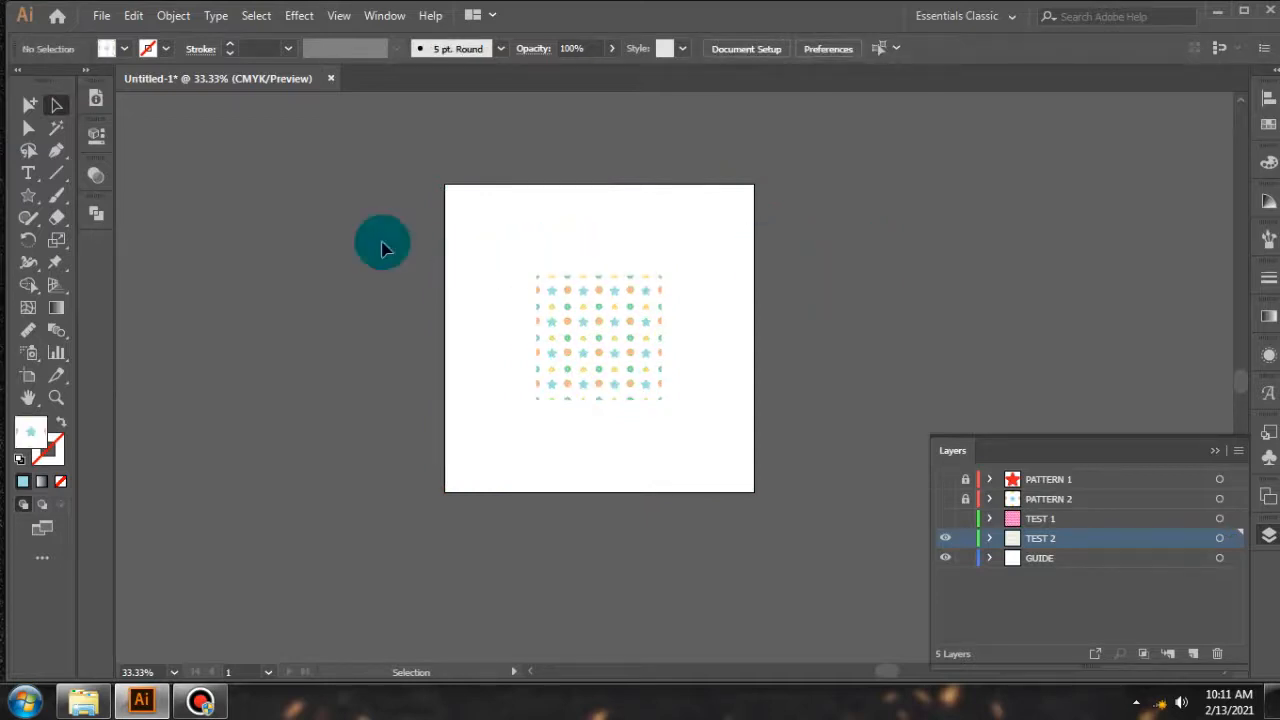
Enlarge the reduced pattern group proportionally about its centre to about 744 pt square and select it again
drag(342, 226, 858, 587)
scroll(632, 308, up, 2)
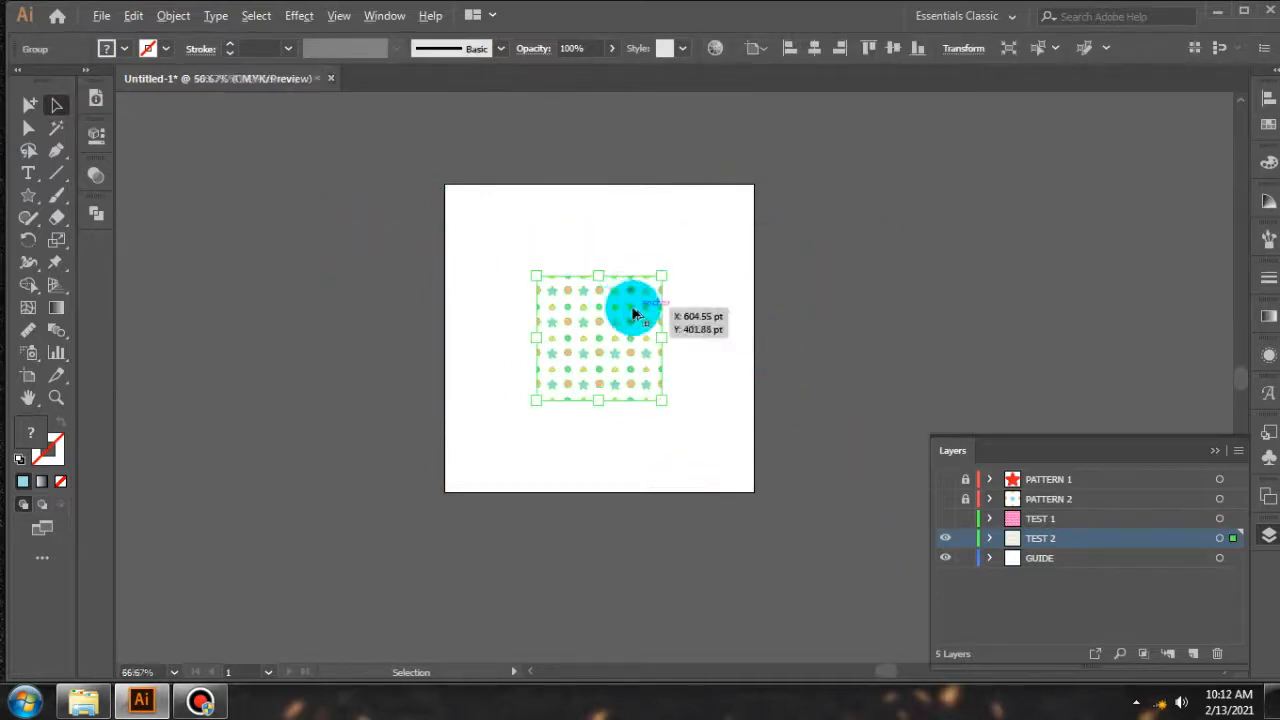
scroll(632, 313, up, 2)
scroll(700, 277, down, 3)
drag(706, 449, 818, 534)
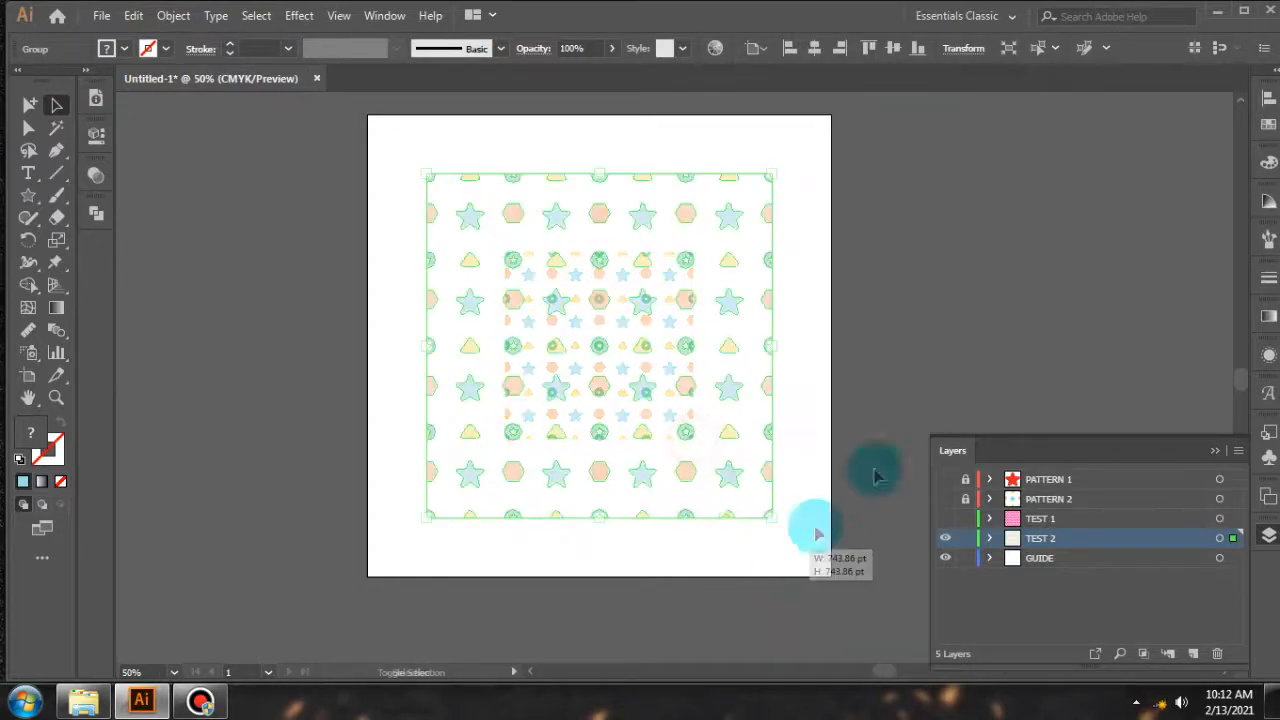
click(928, 354)
scroll(613, 346, down, 1)
drag(434, 218, 938, 636)
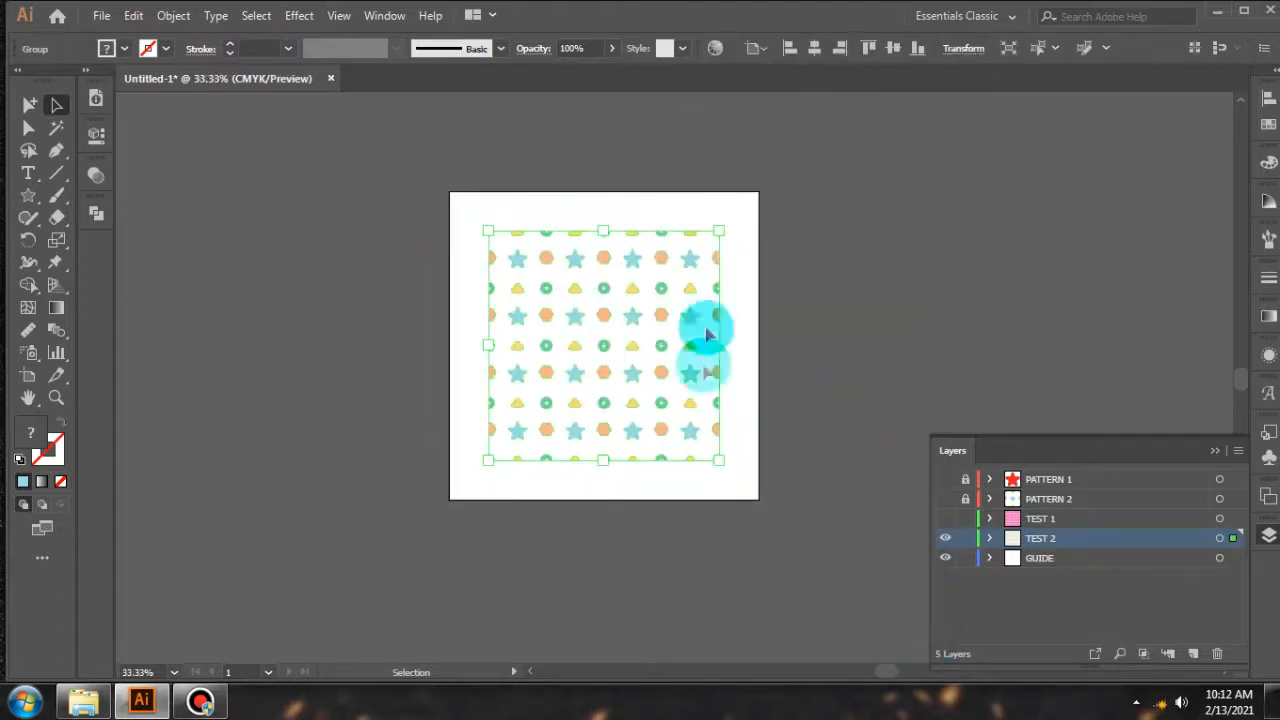
Undo both scale changes on the pattern group and deselect it
key(ctrl+z)
key(ctrl+z)
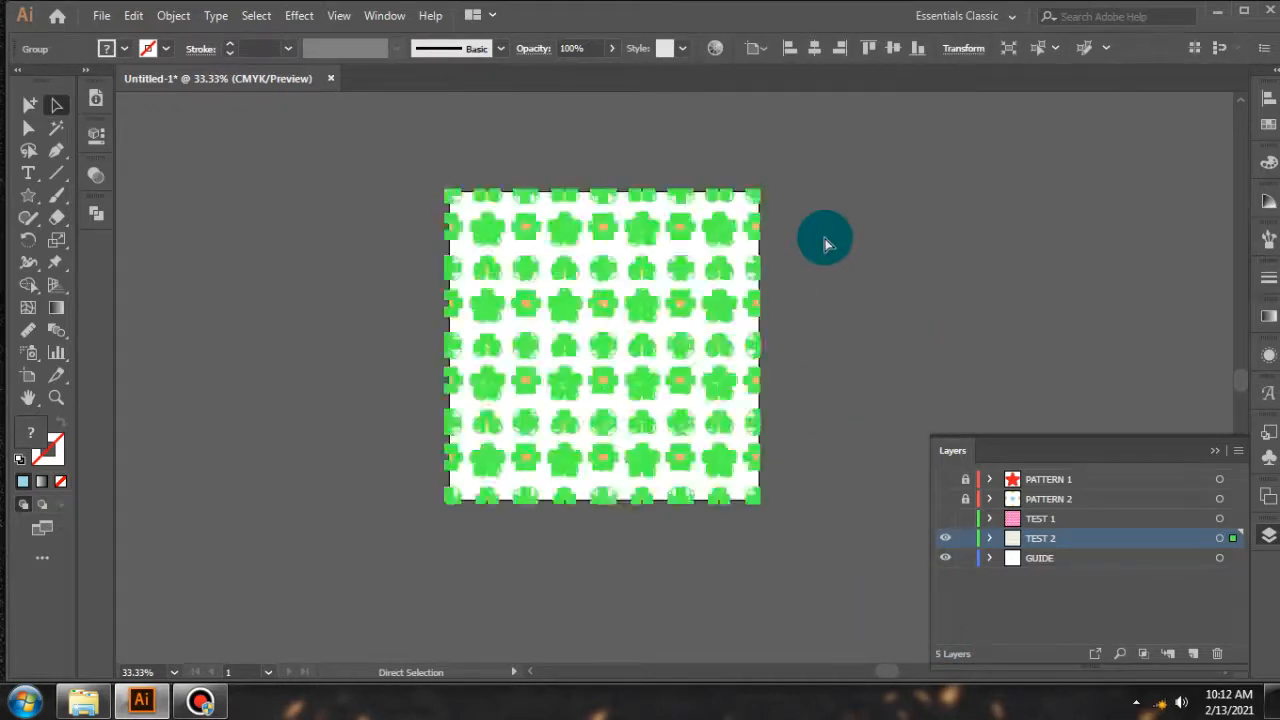
click(891, 257)
Examine the merged pattern up close, both selected and deselected, checking the shape outlines for leftover seams
scroll(645, 296, up, 2)
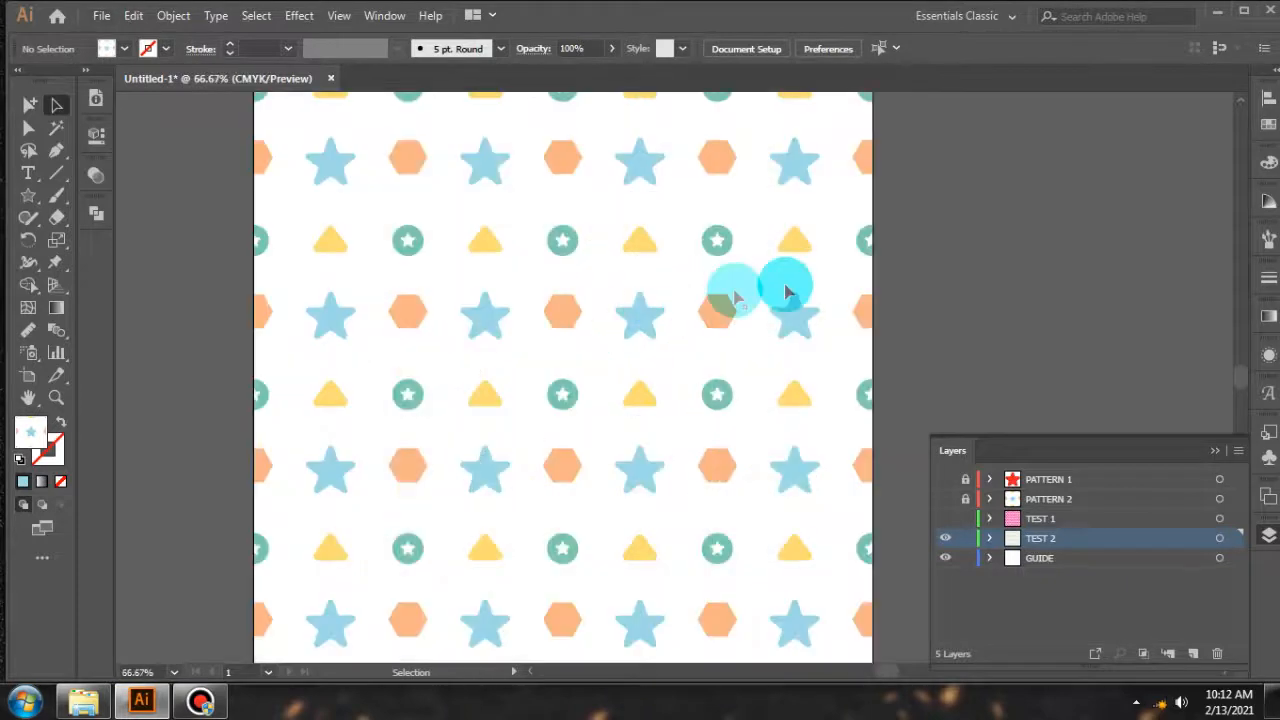
scroll(557, 178, down, 1)
key(ctrl+minus)
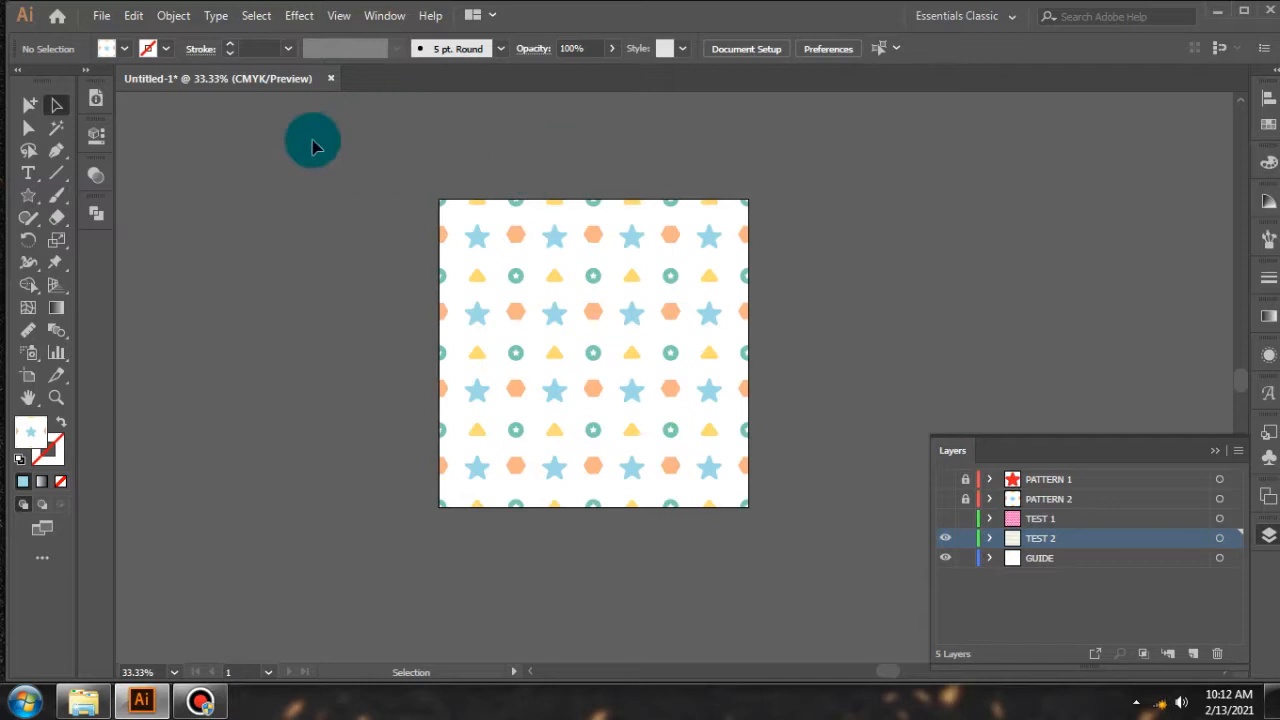
drag(394, 177, 848, 576)
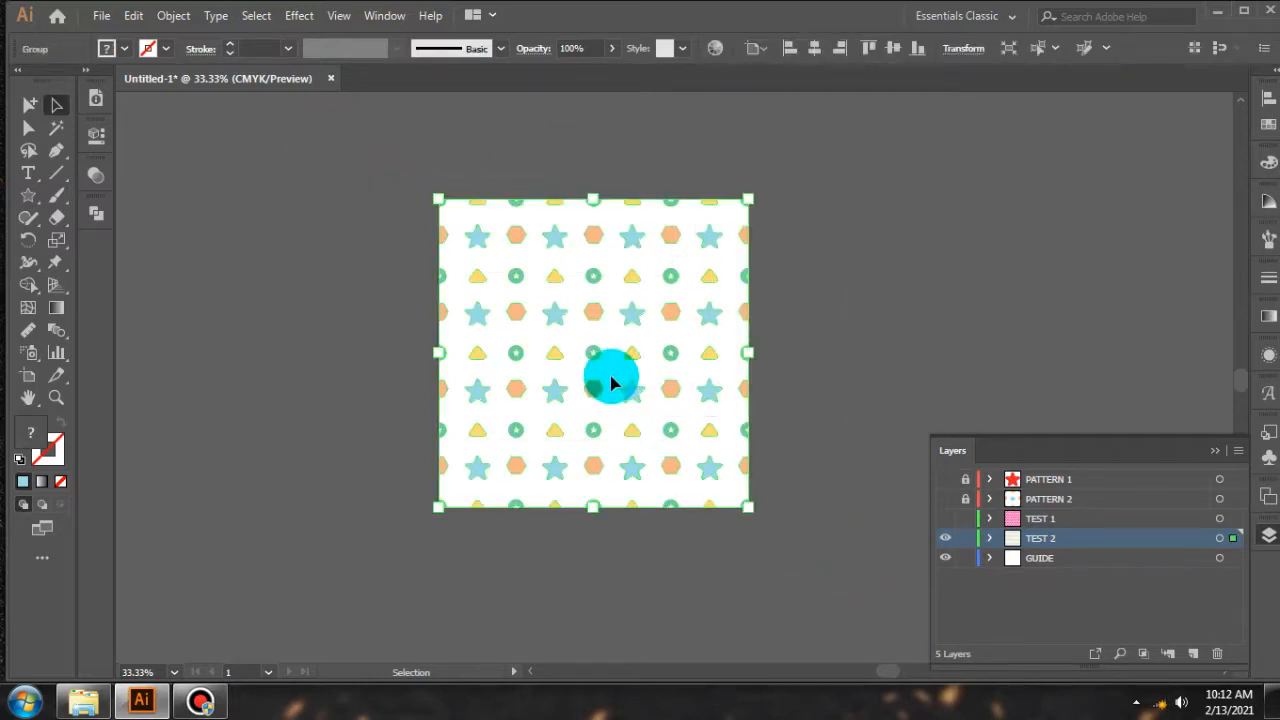
scroll(598, 386, up, 1)
scroll(596, 386, up, 2)
scroll(748, 357, down, 1)
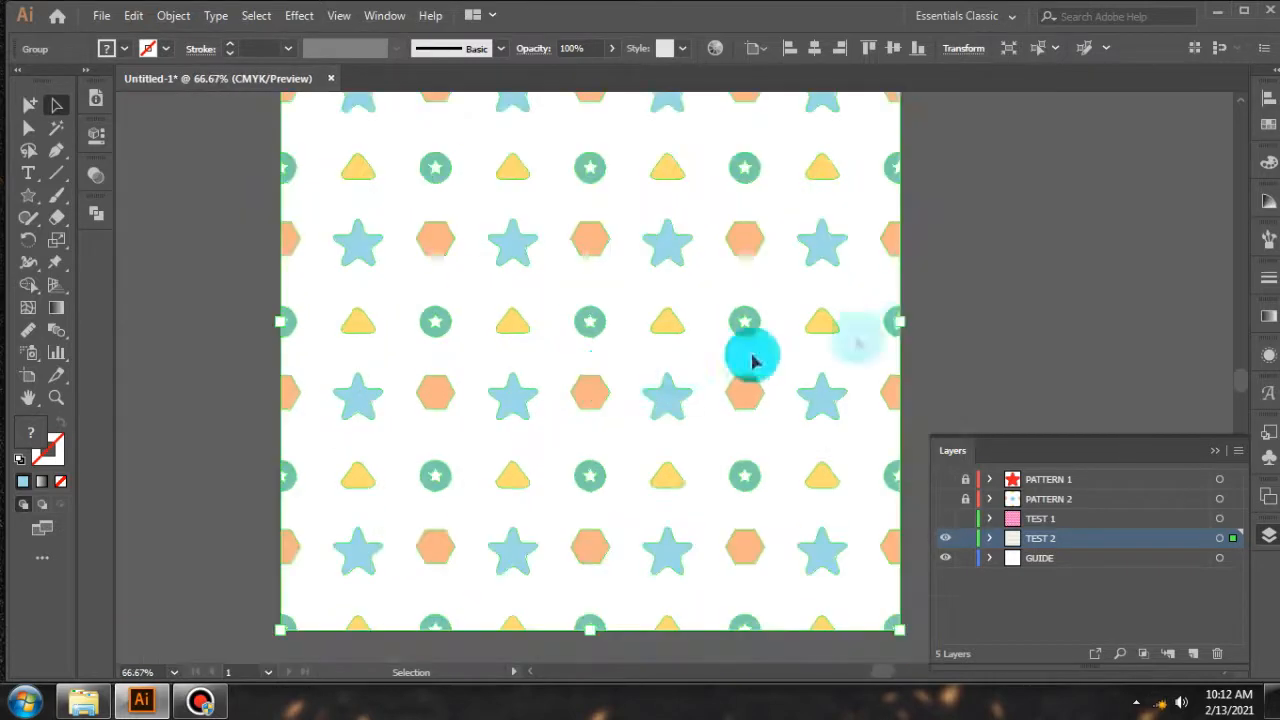
click(971, 303)
scroll(709, 326, down, 1)
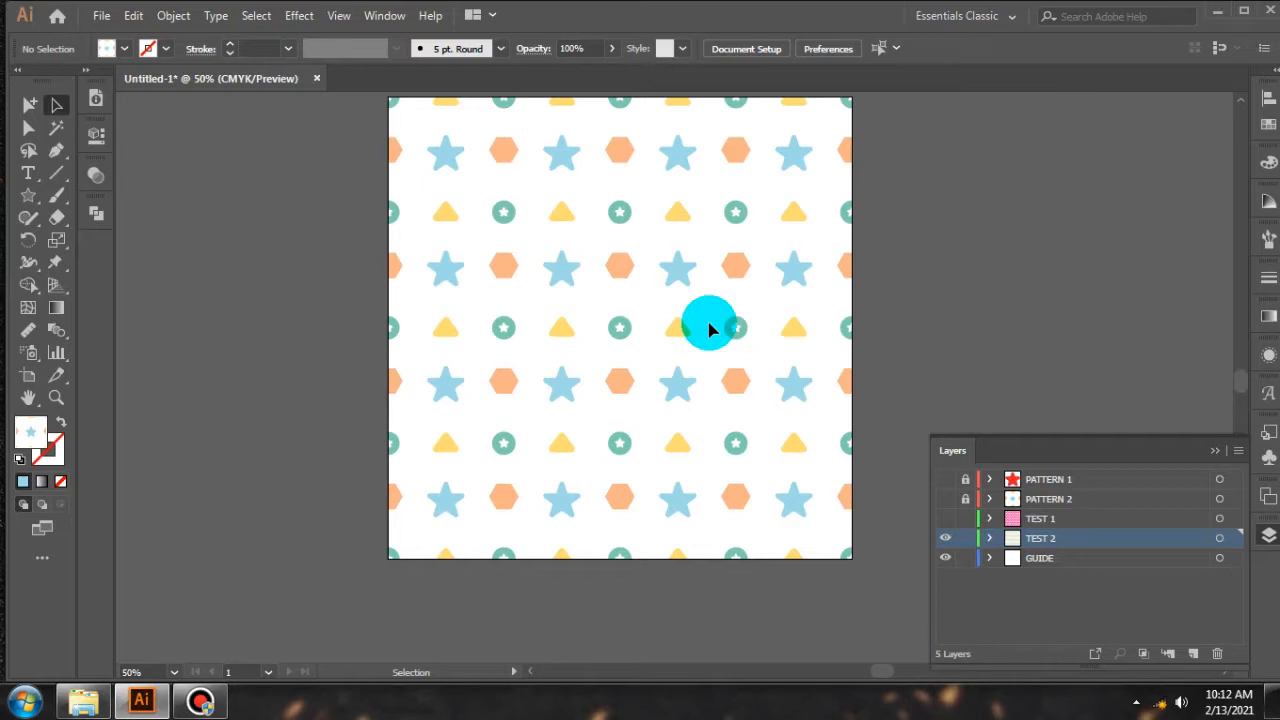
scroll(709, 329, up, 1)
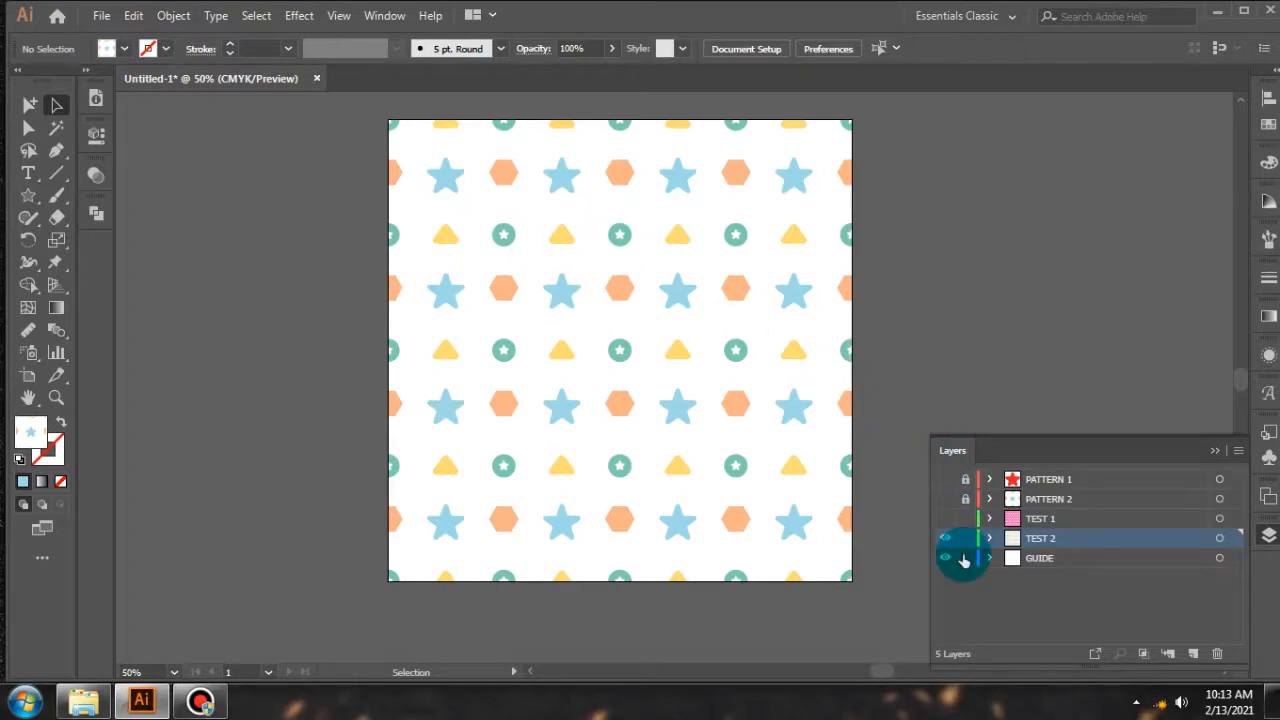
click(1268, 162)
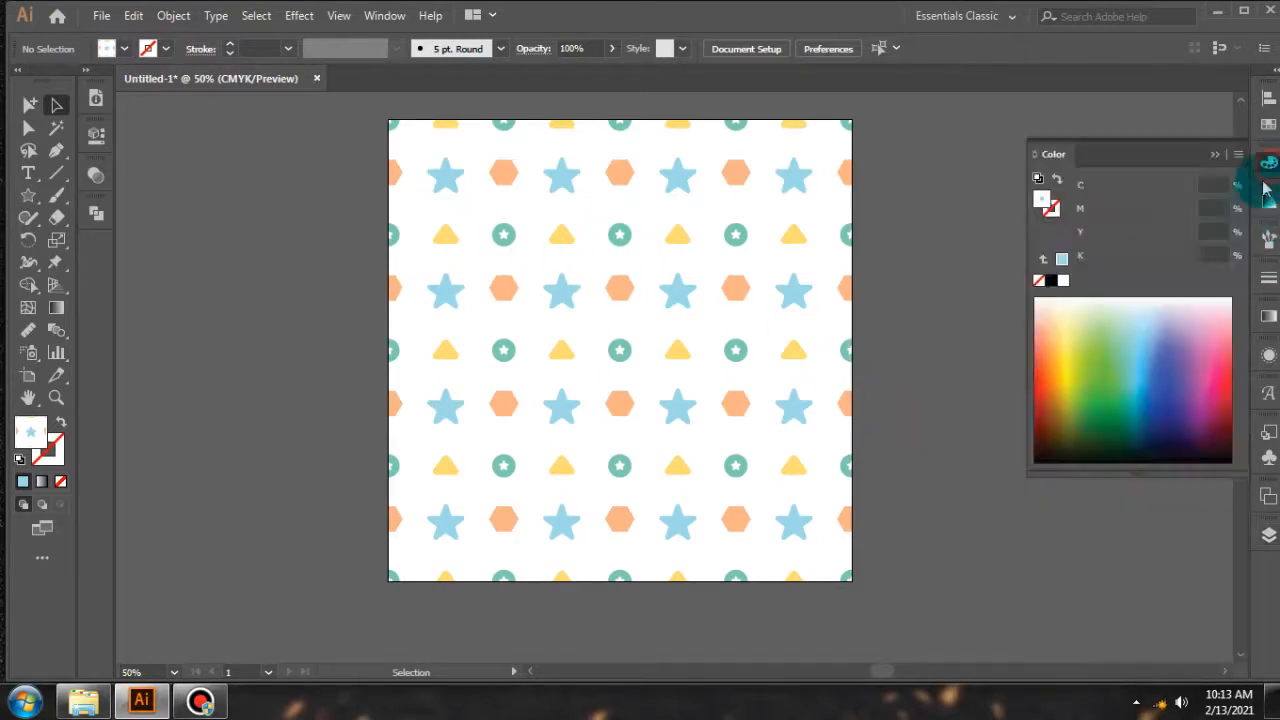
click(1268, 125)
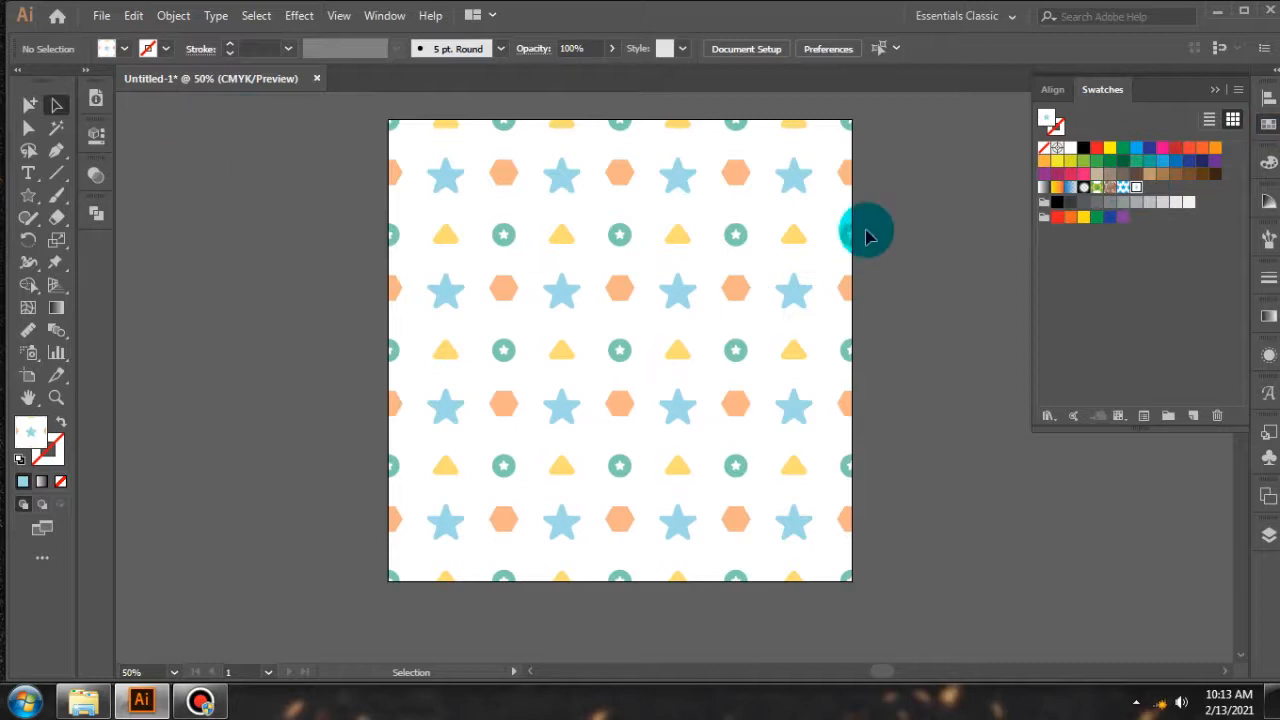
scroll(903, 240, up, 2)
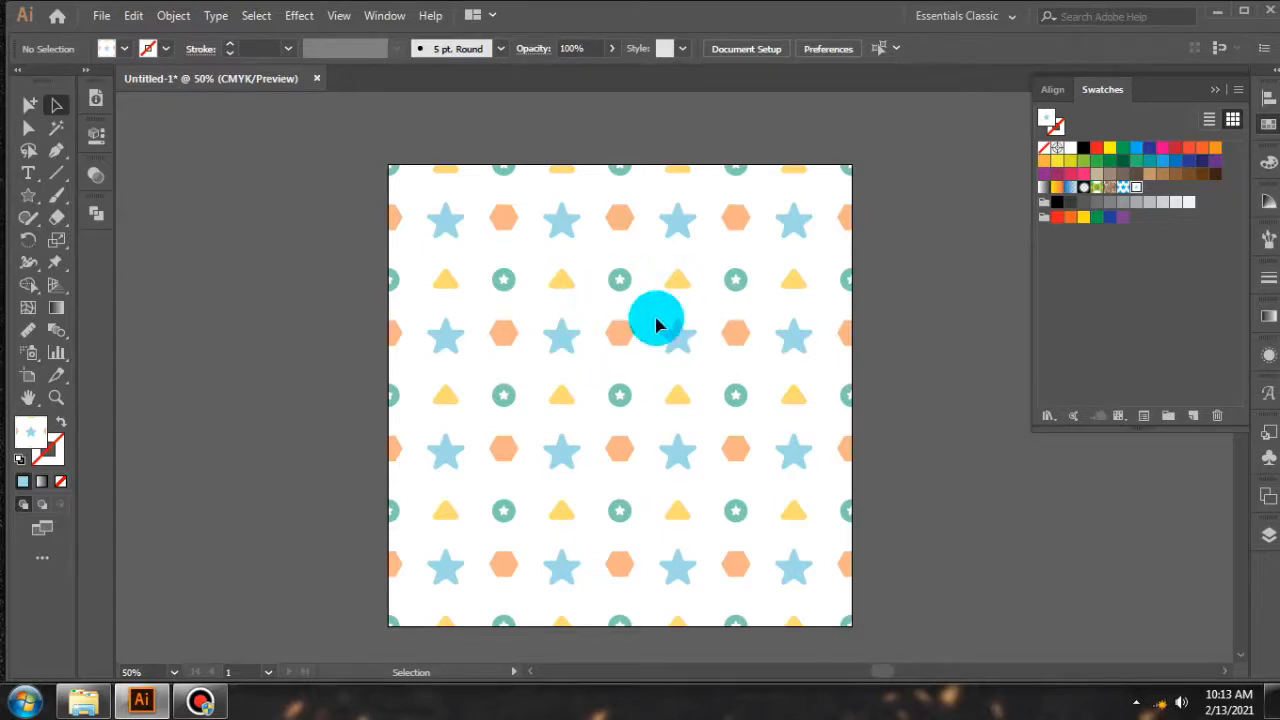
Show the rectangle in the GUIDE layer over the pattern to compare it with one tile, and hide the GUIDE layer again
click(1267, 544)
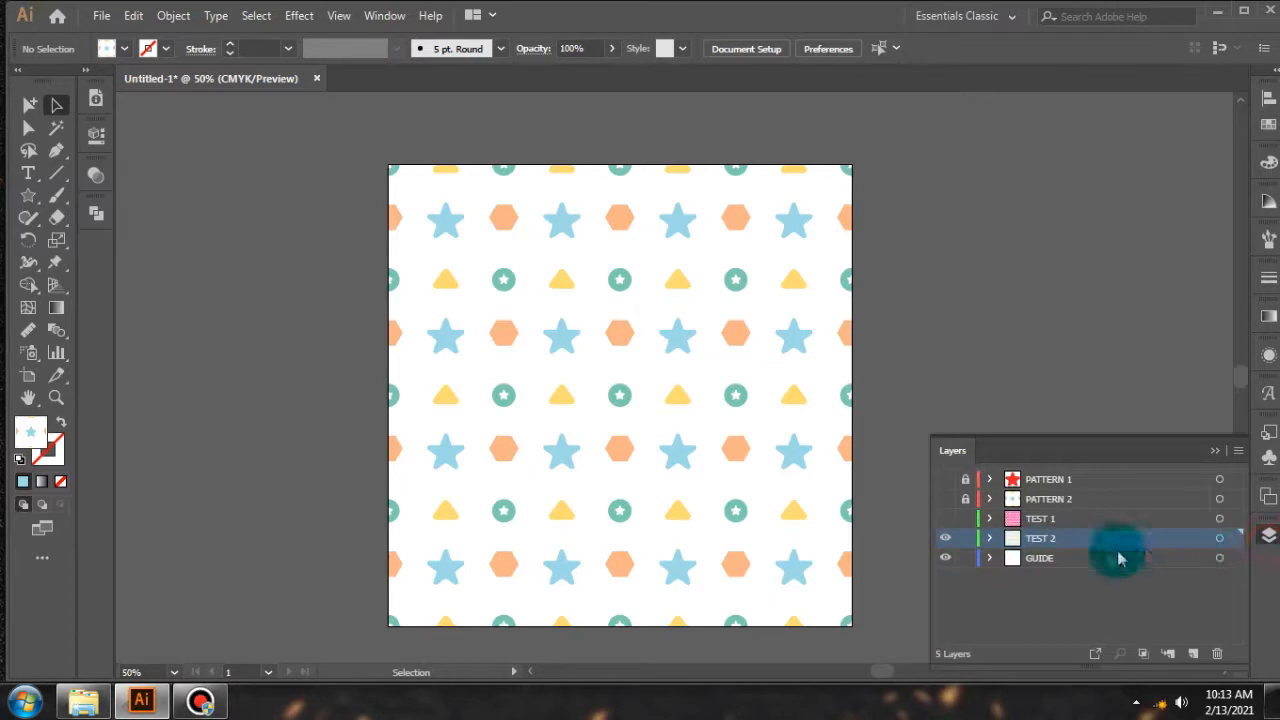
click(966, 562)
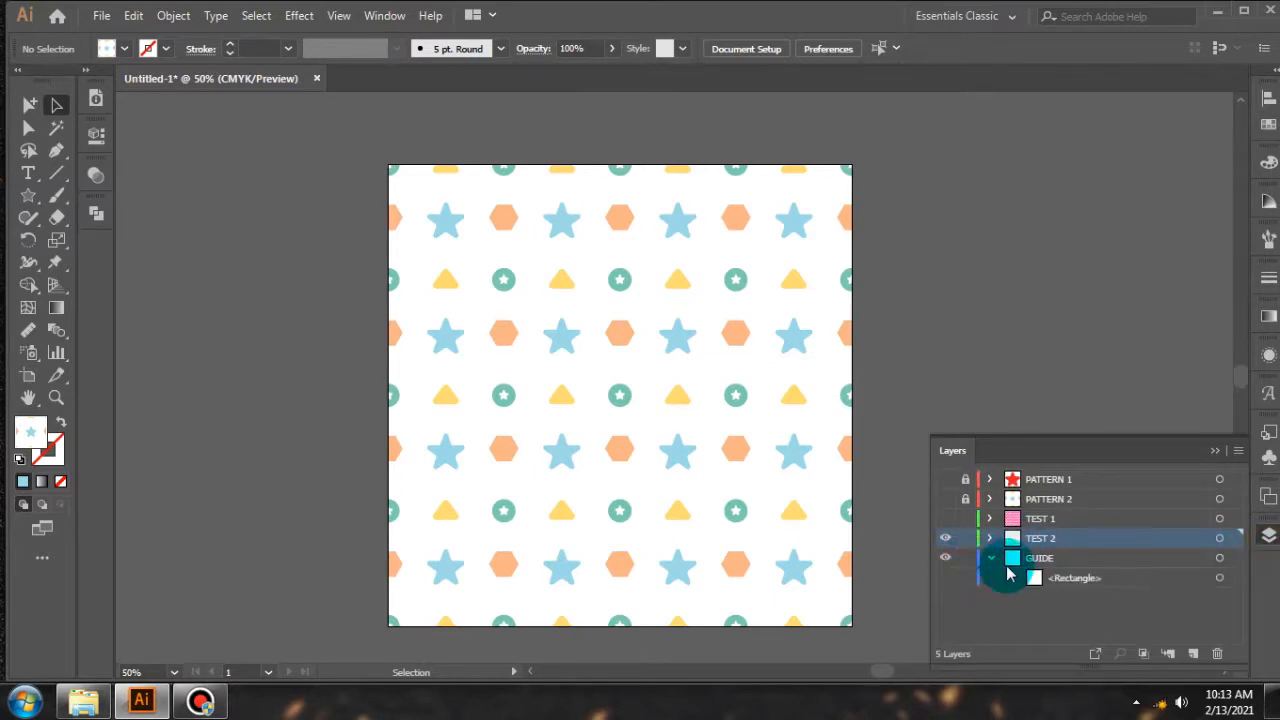
click(945, 577)
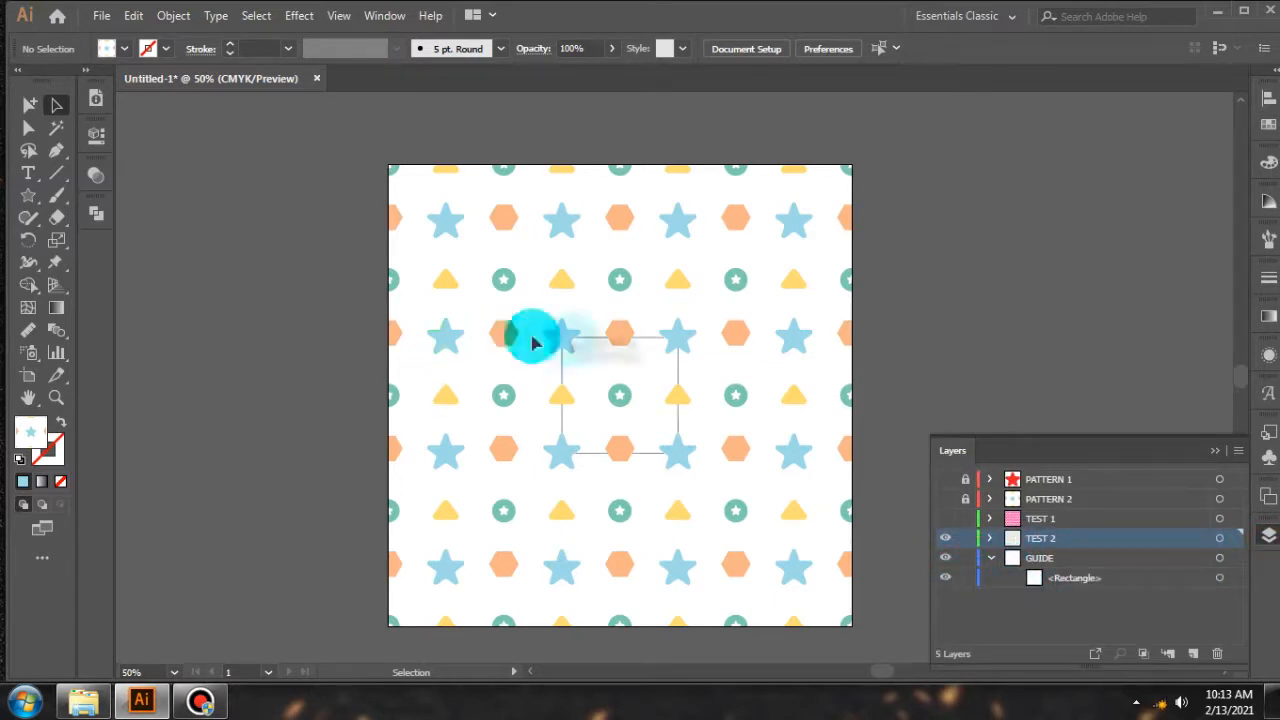
click(945, 560)
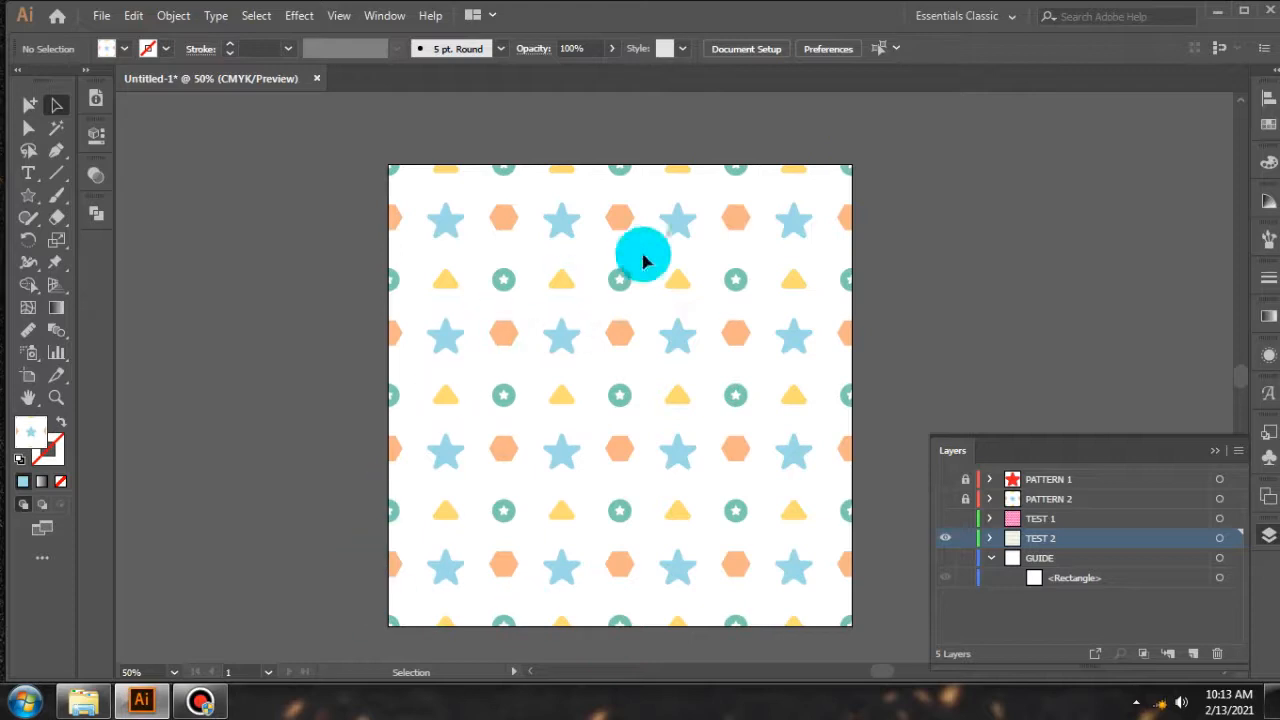
scroll(651, 363, down, 3)
scroll(660, 360, up, 3)
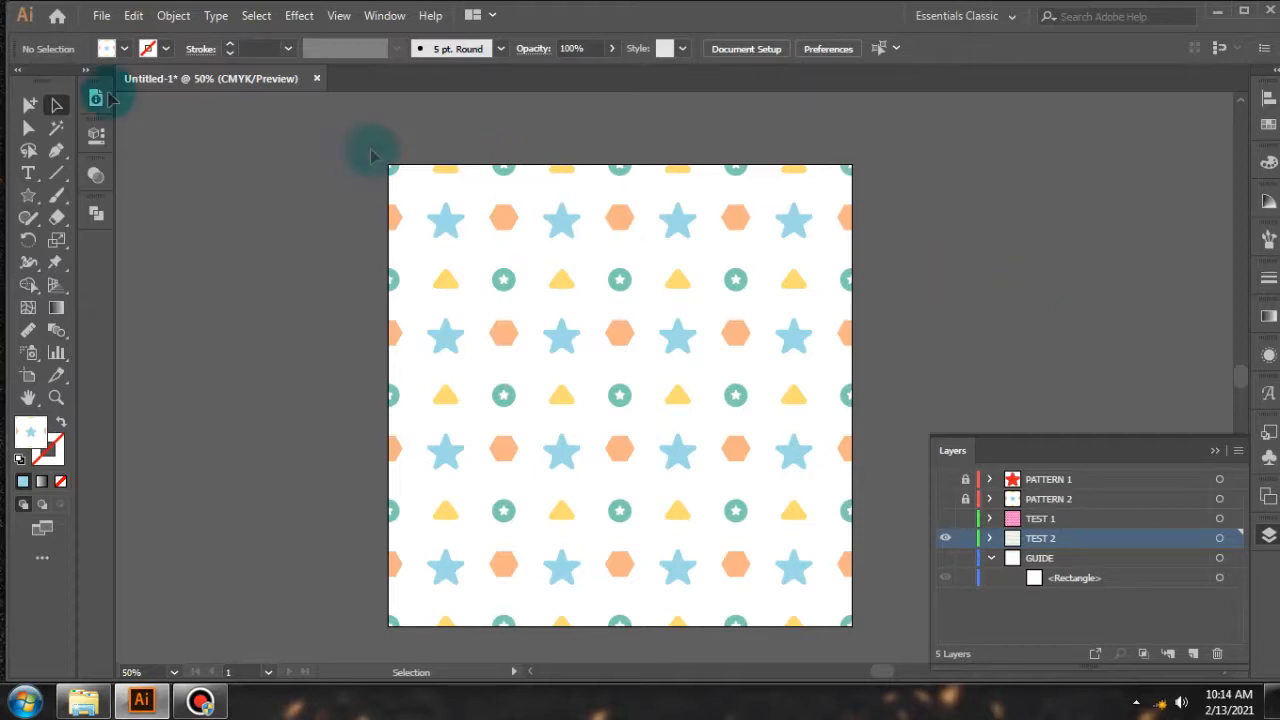
Select a single blue star in the pattern's first full row to check that it is a separate path, and deselect it
click(38, 124)
scroll(563, 223, up, 2)
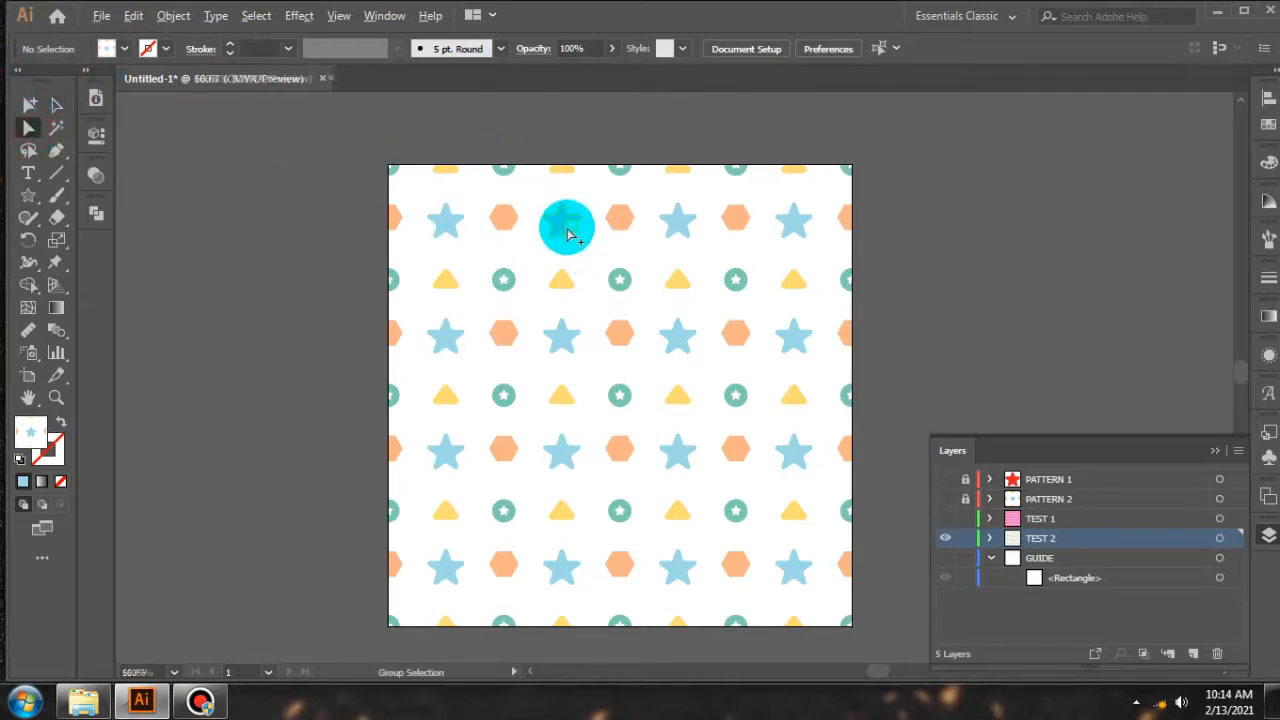
click(584, 233)
scroll(584, 233, up, 1)
click(31, 105)
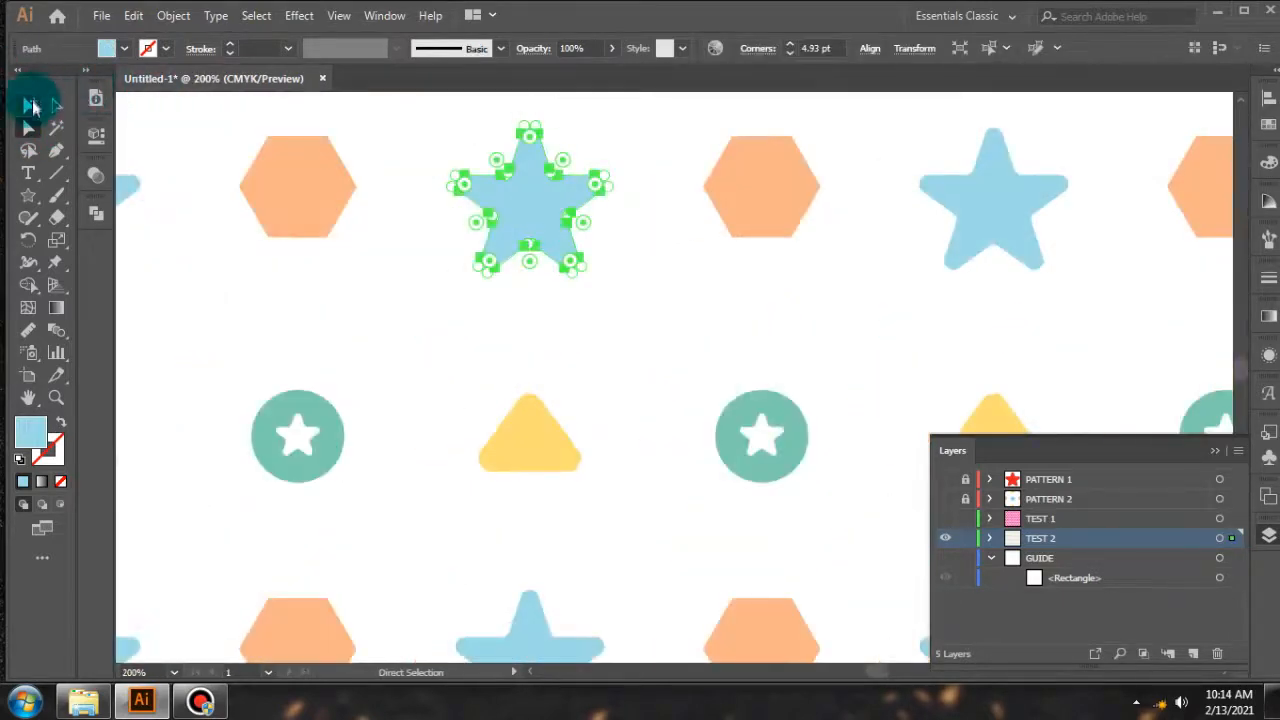
click(56, 108)
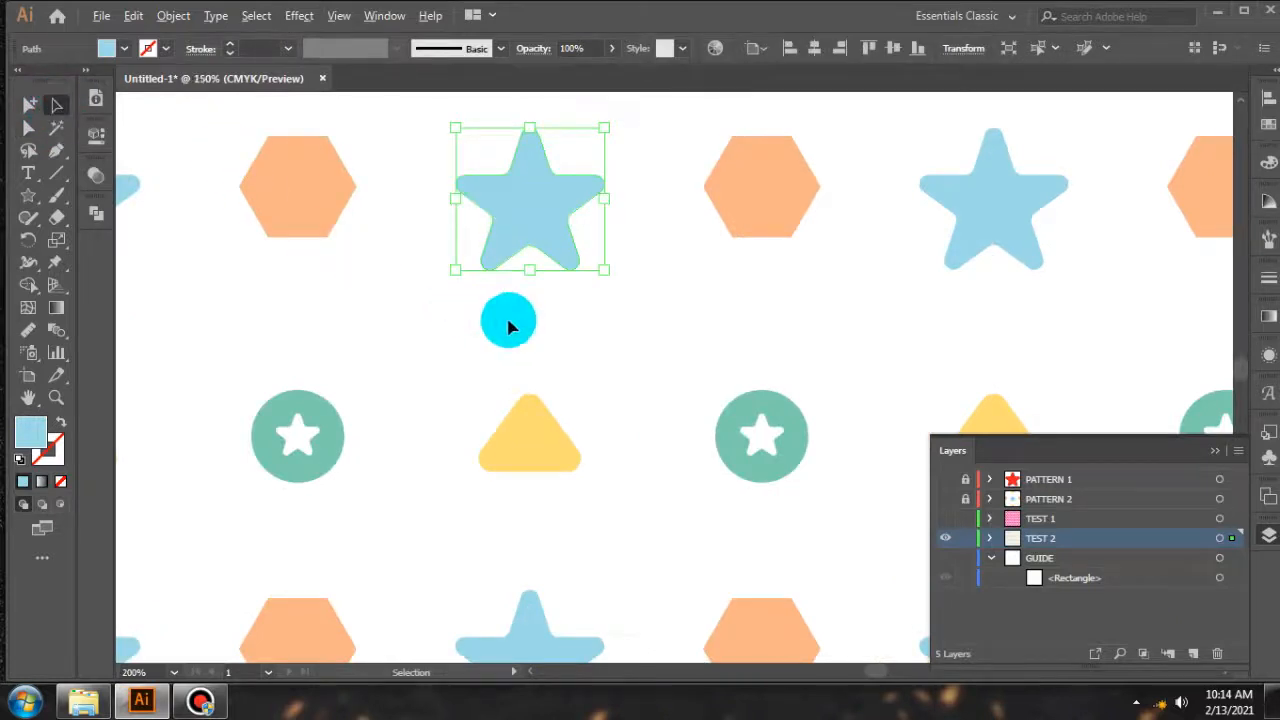
scroll(508, 323, down, 2)
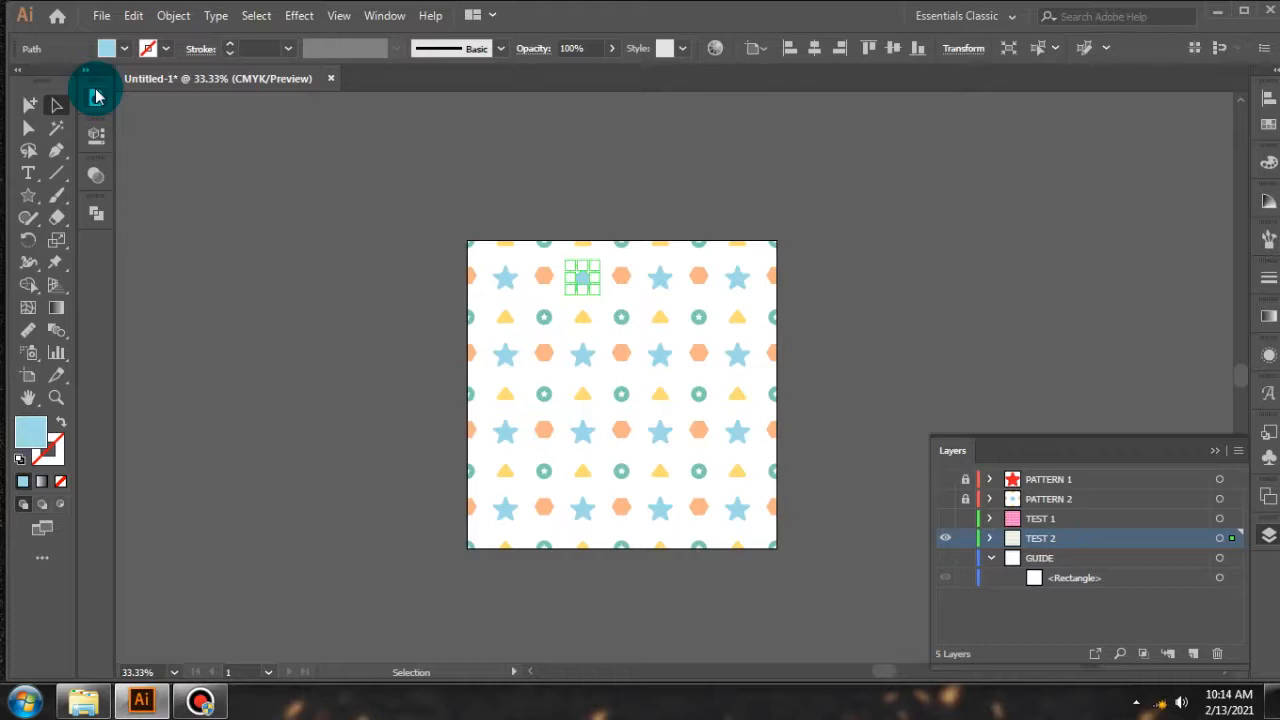
click(446, 190)
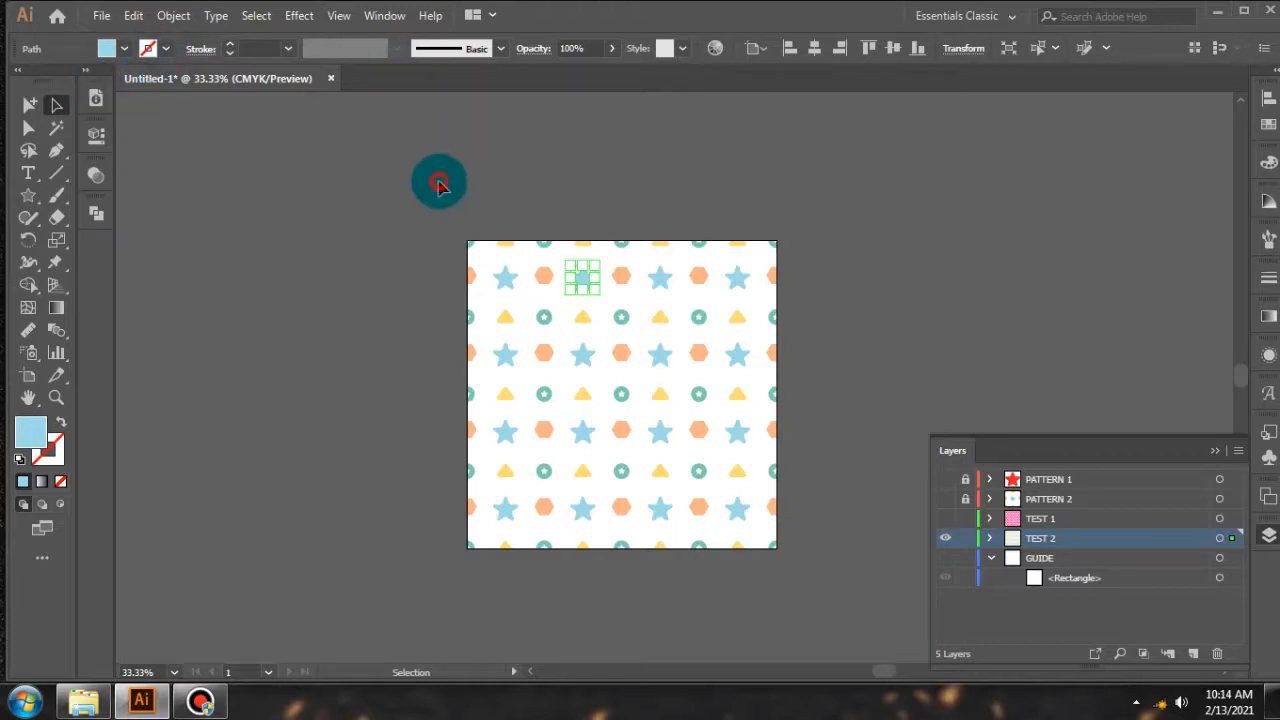
Toggle the visibility of the TEST 2 and TEST 1 layers, restore TEST 2 alone, and briefly select the pattern group
click(945, 538)
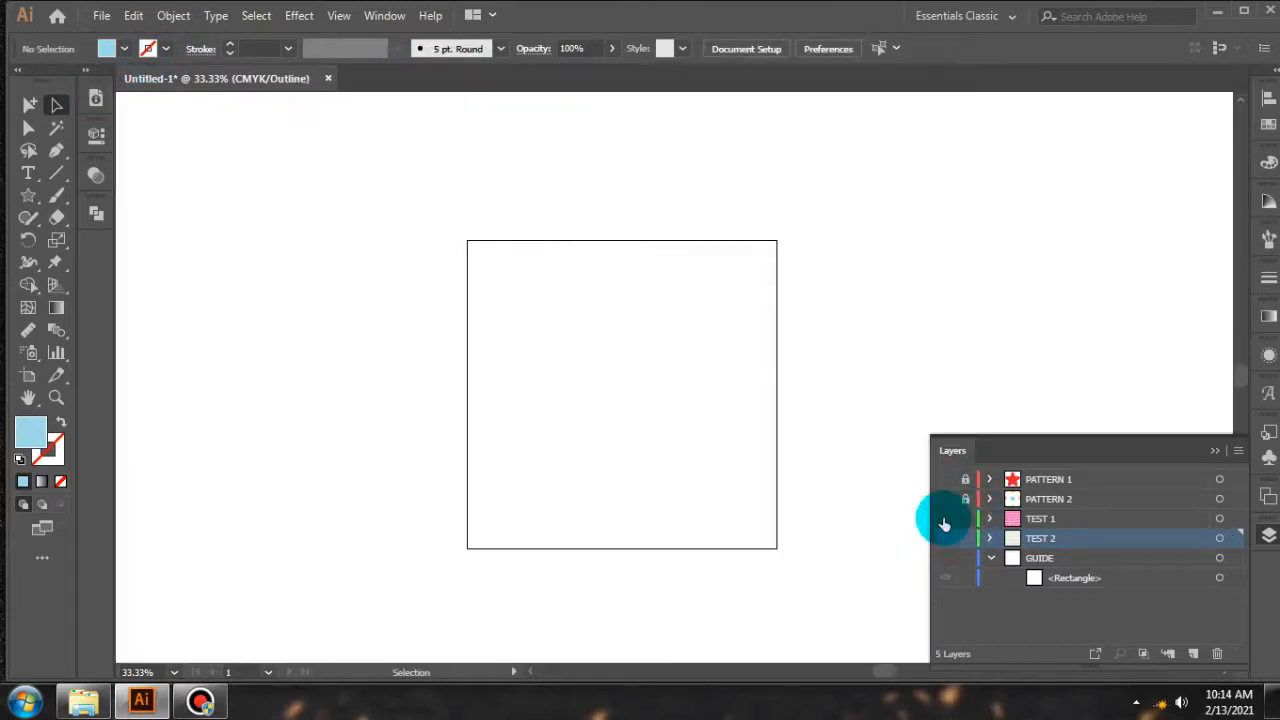
click(944, 519)
click(944, 519)
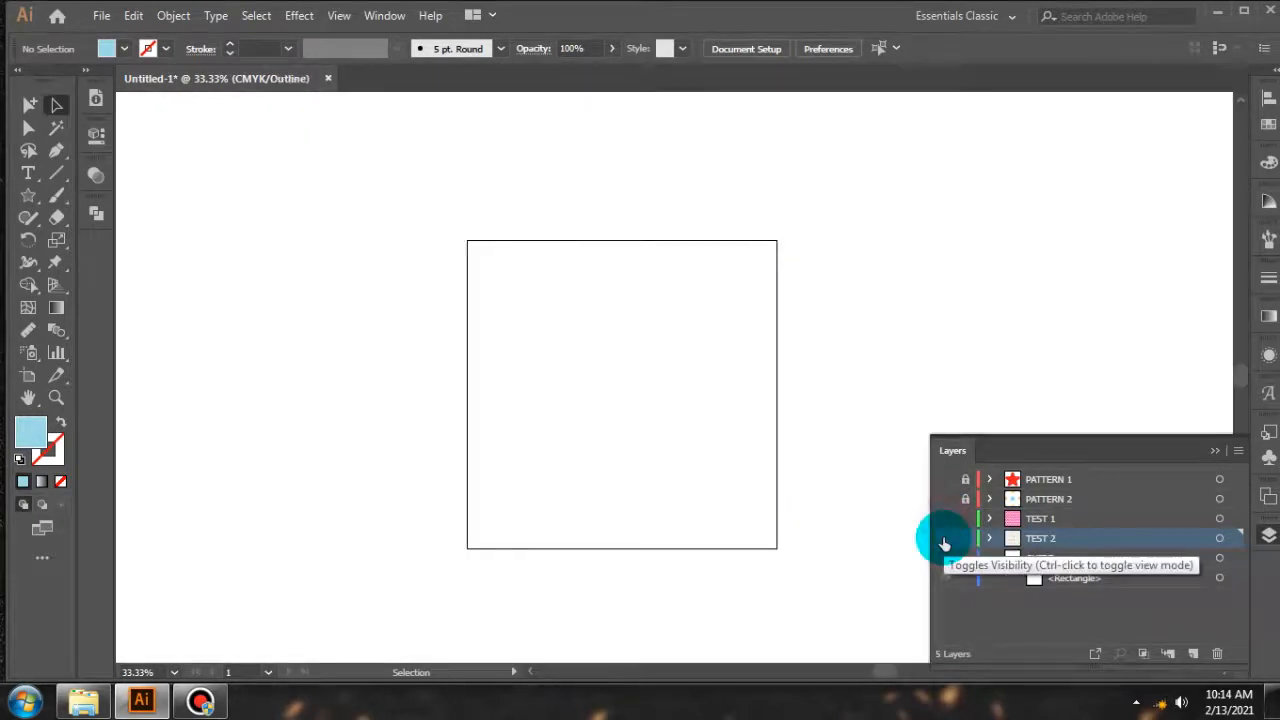
click(944, 538)
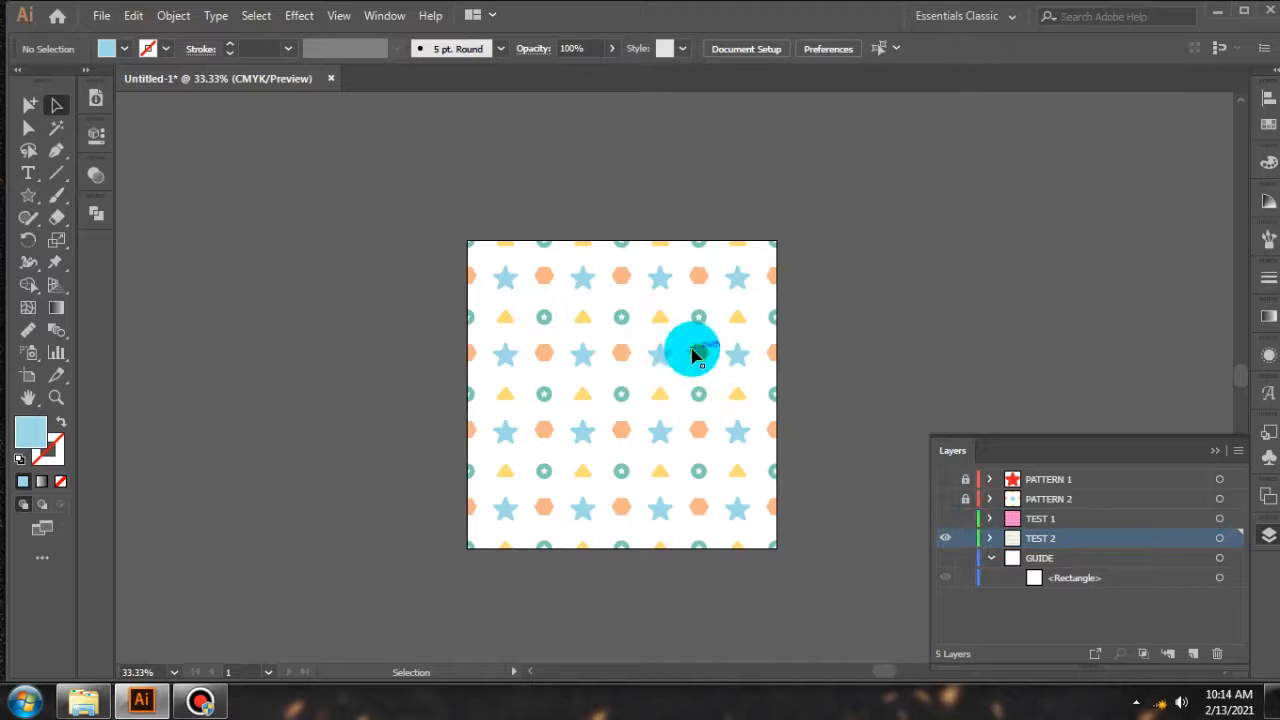
click(692, 352)
click(906, 309)
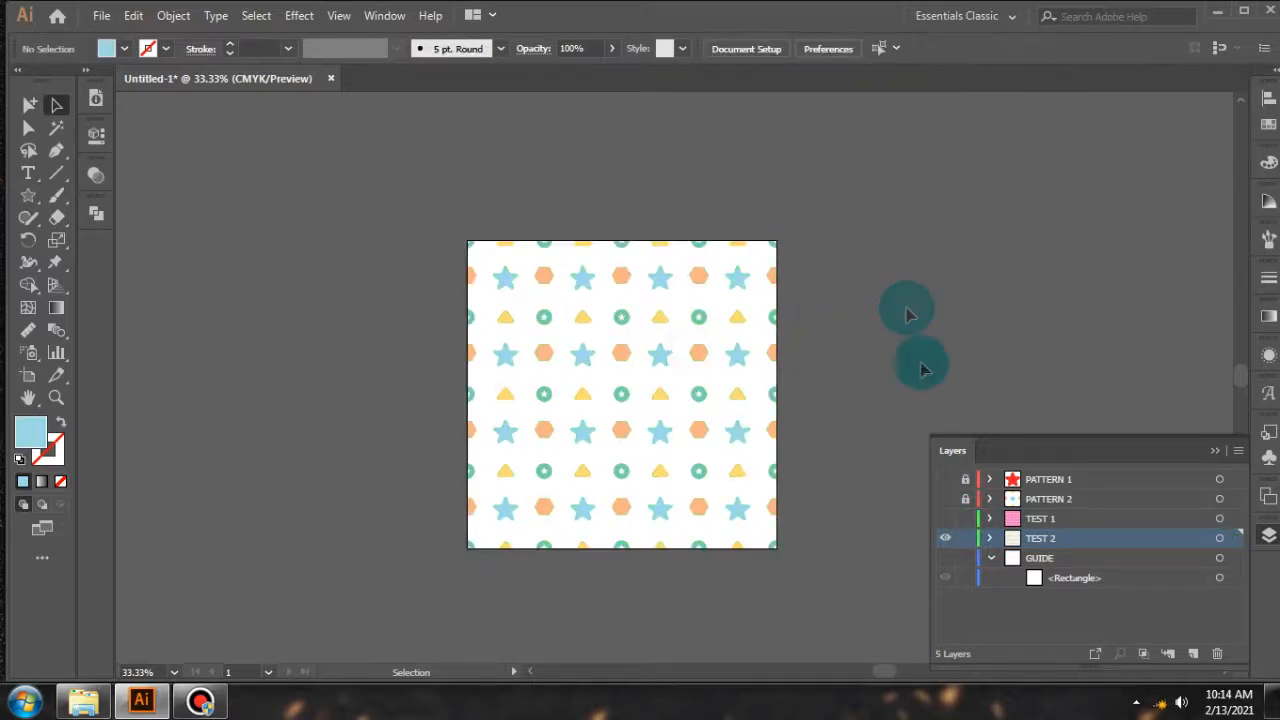
Use Direct Selection to select seven orange hexagons along two parallel diagonals, including the cropped ones at the pattern's edges
click(28, 128)
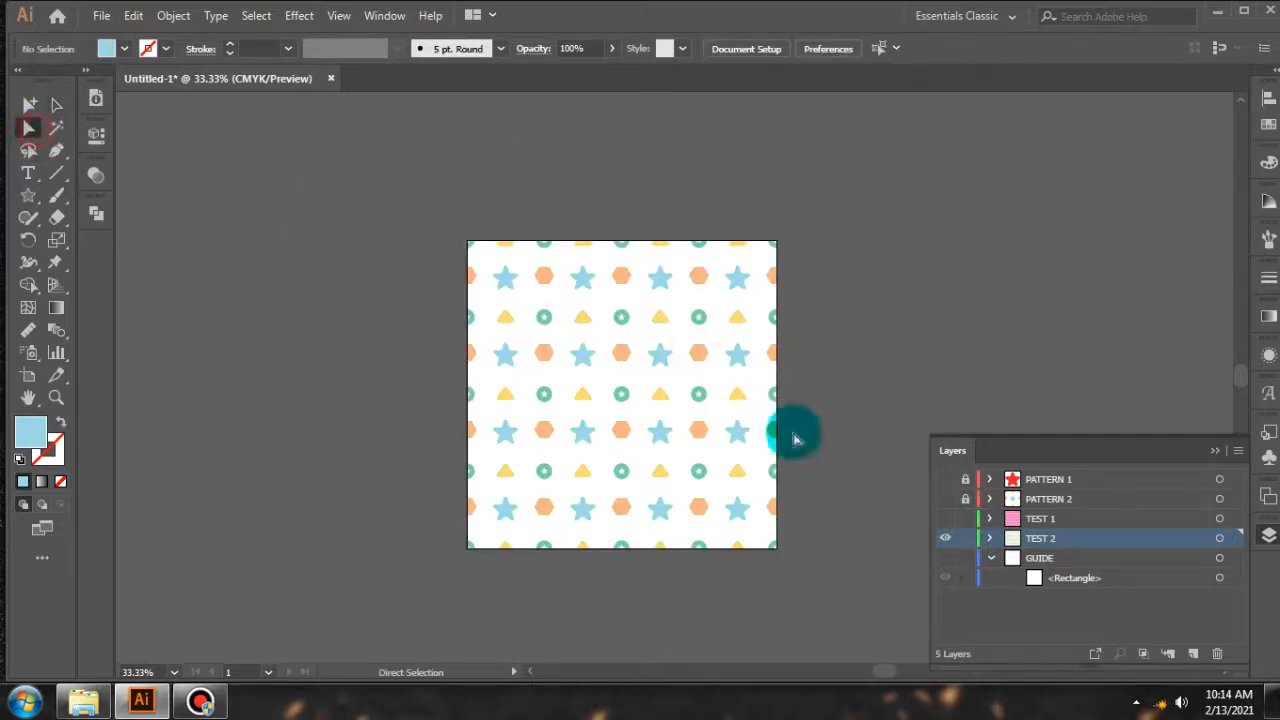
scroll(618, 365, up, 2)
click(623, 342)
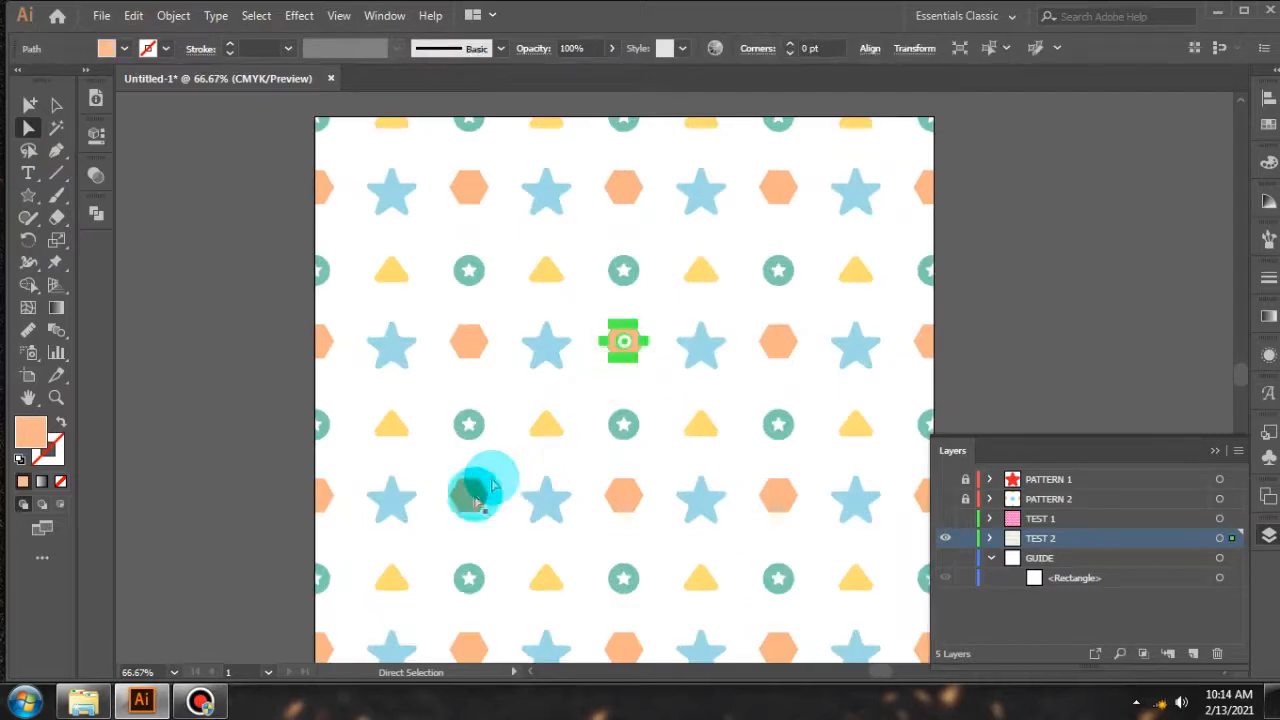
scroll(827, 250, down, 1)
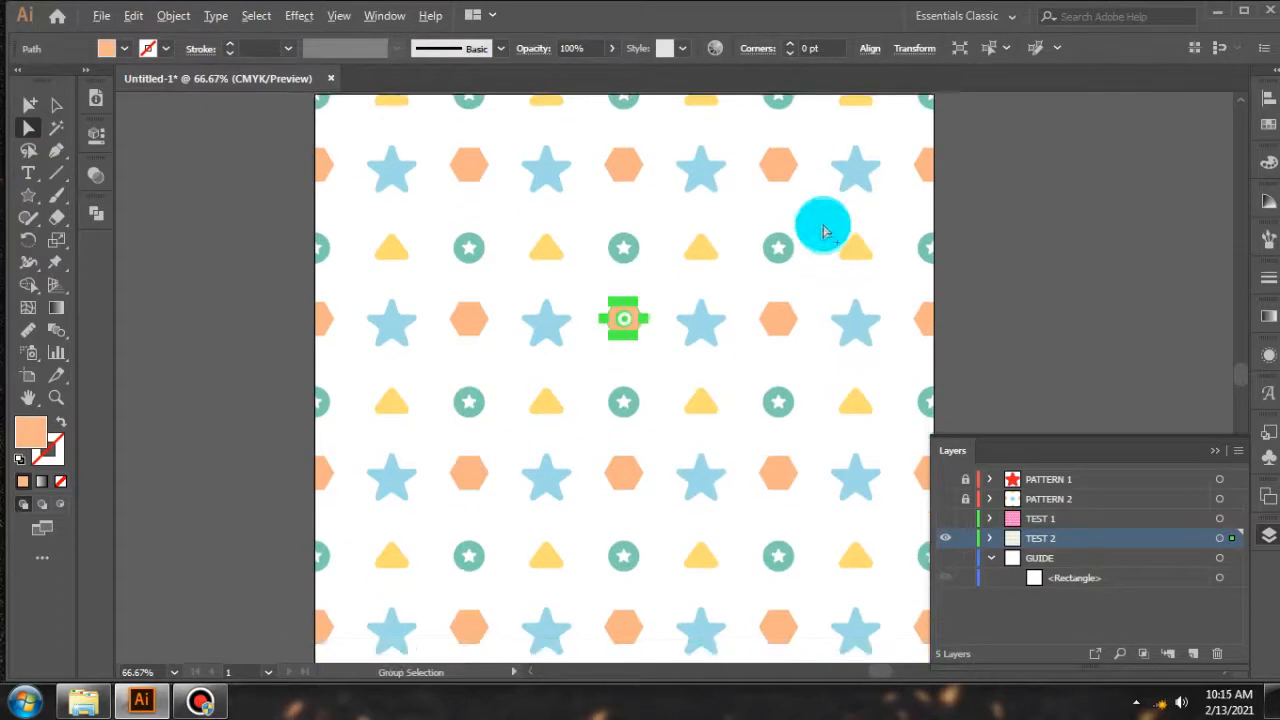
shift+click(783, 173)
shift+click(625, 322)
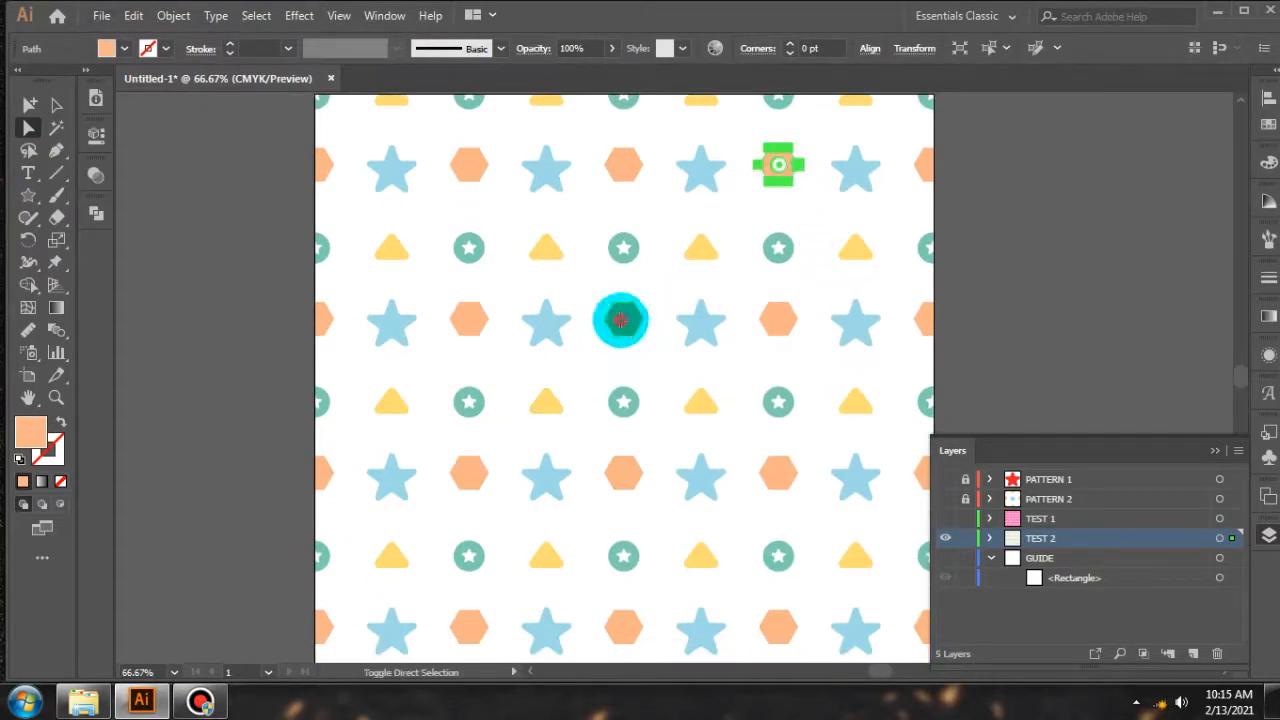
shift+click(472, 476)
shift+click(320, 626)
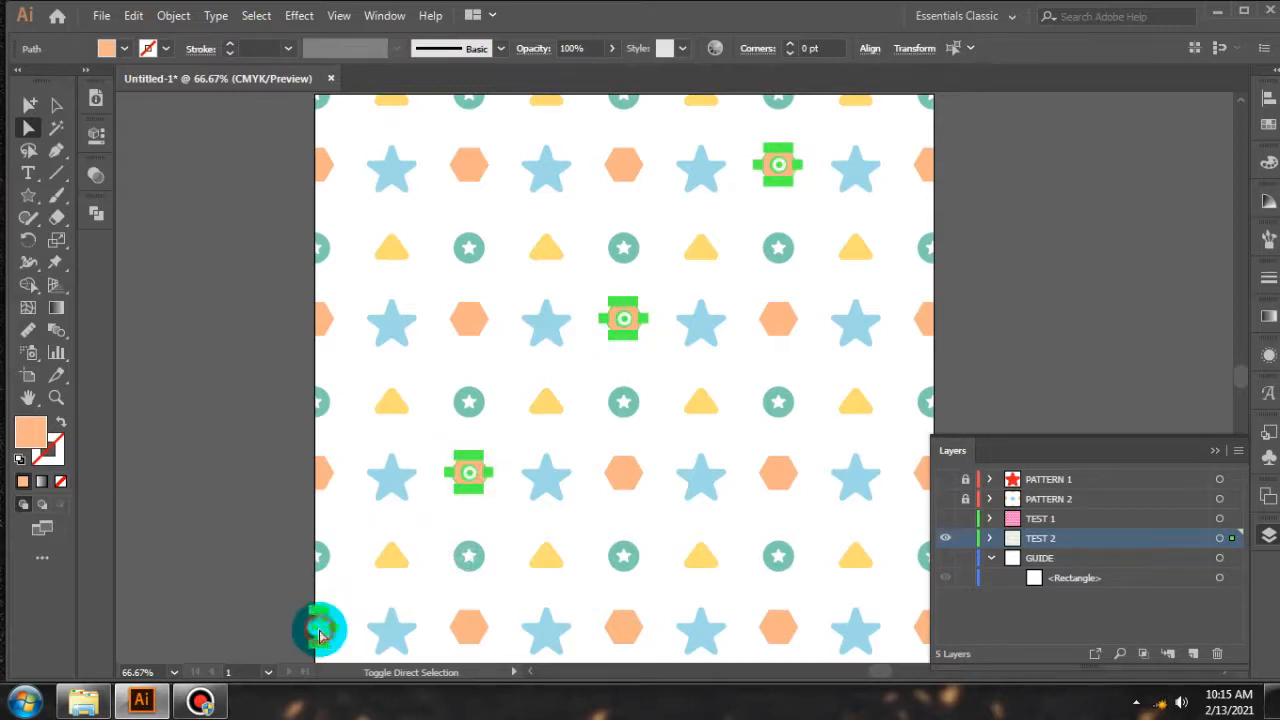
shift+click(783, 473)
shift+click(925, 316)
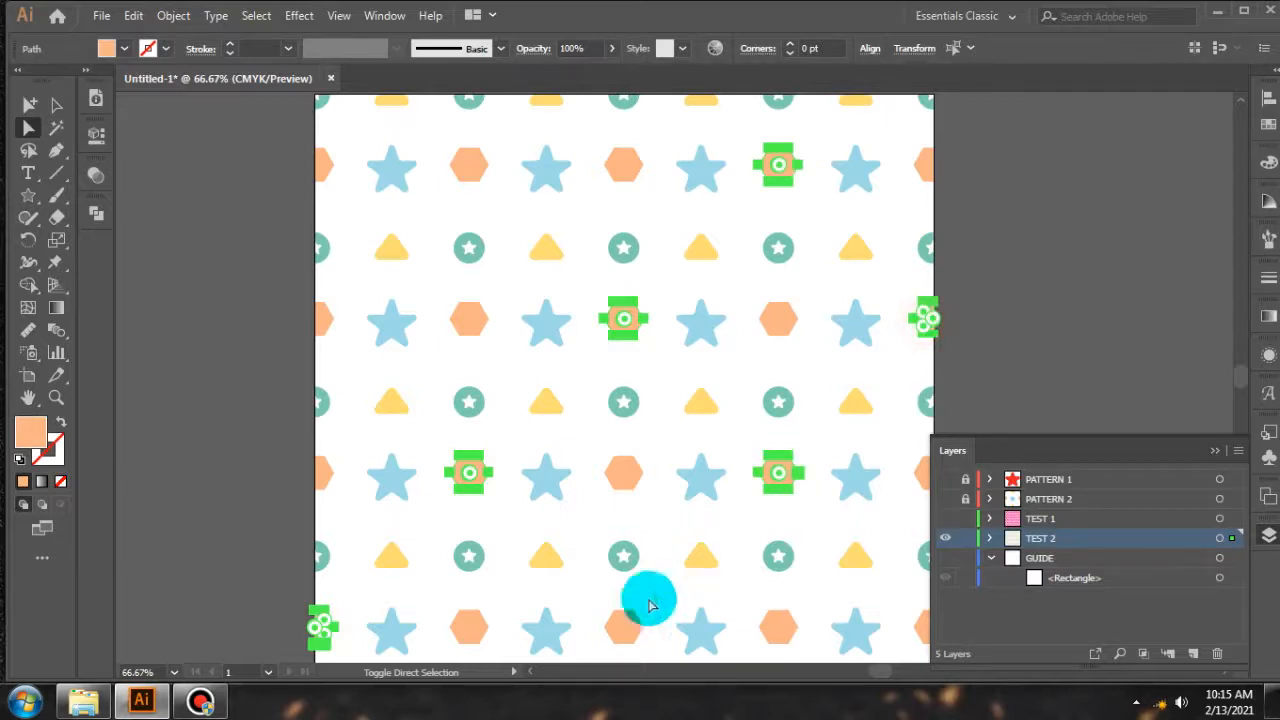
shift+click(630, 626)
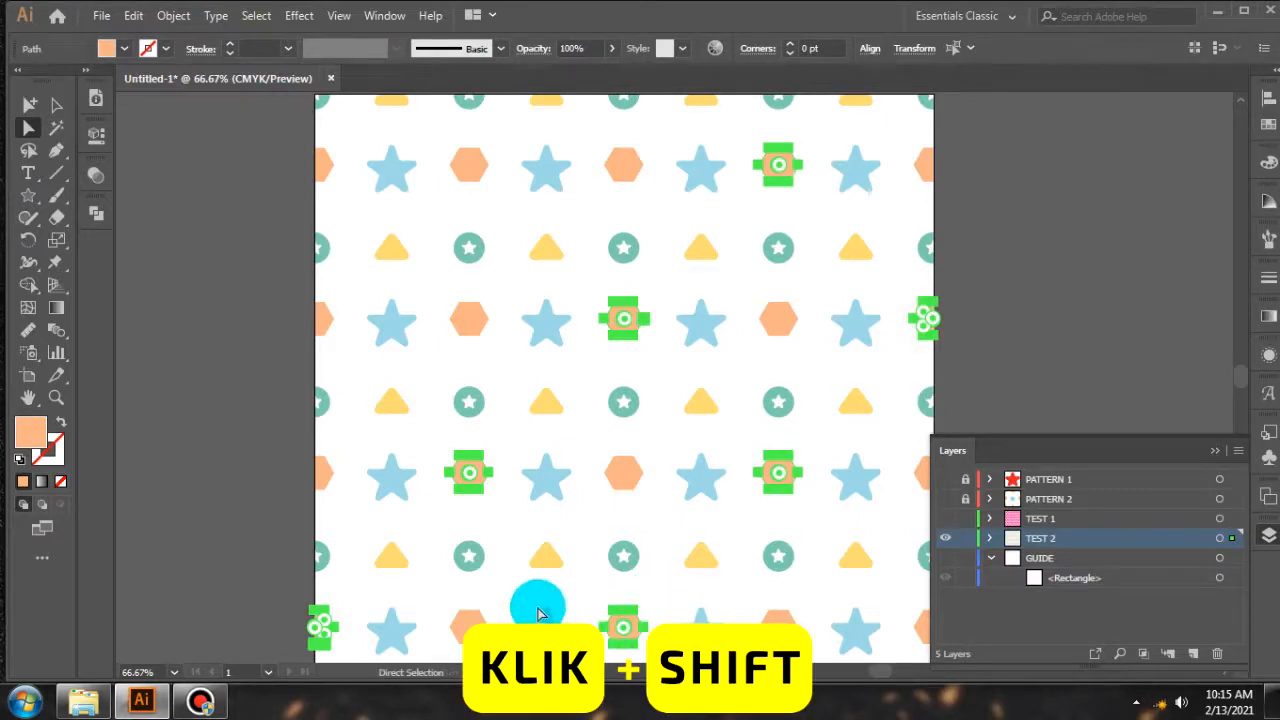
scroll(548, 600, down, 2)
scroll(551, 598, down, 3)
scroll(772, 456, up, 2)
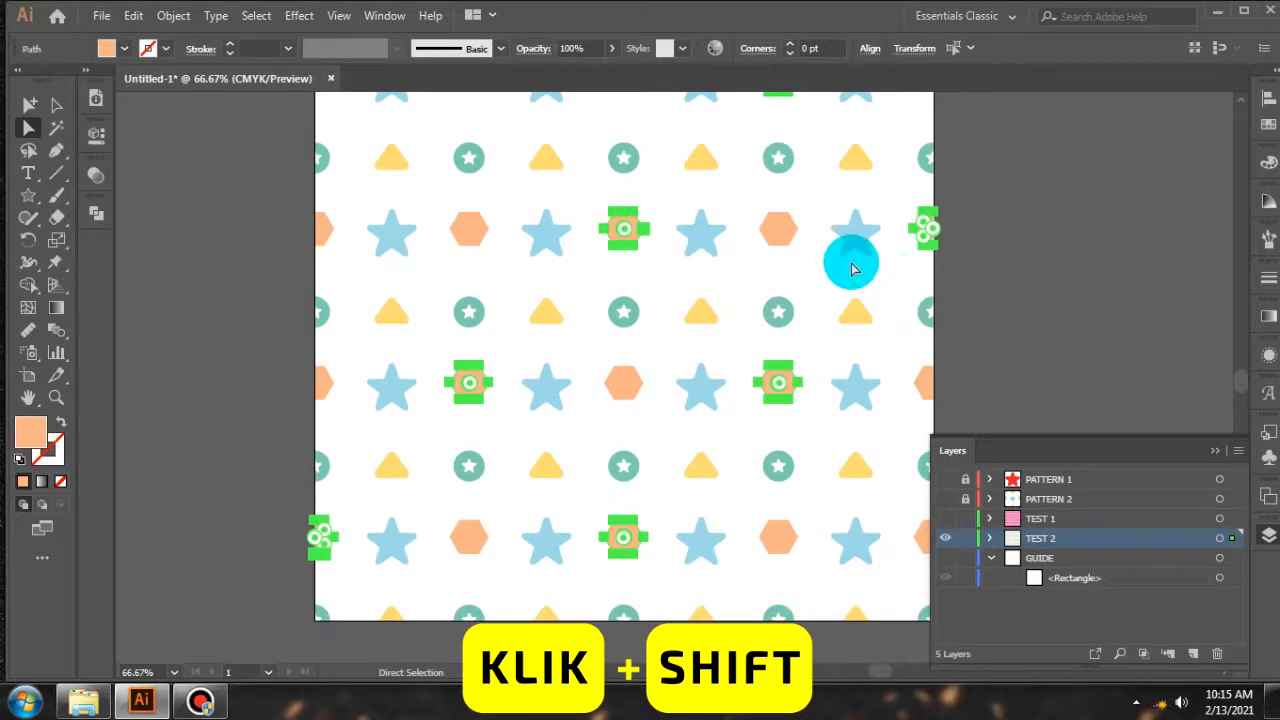
scroll(850, 265, up, 1)
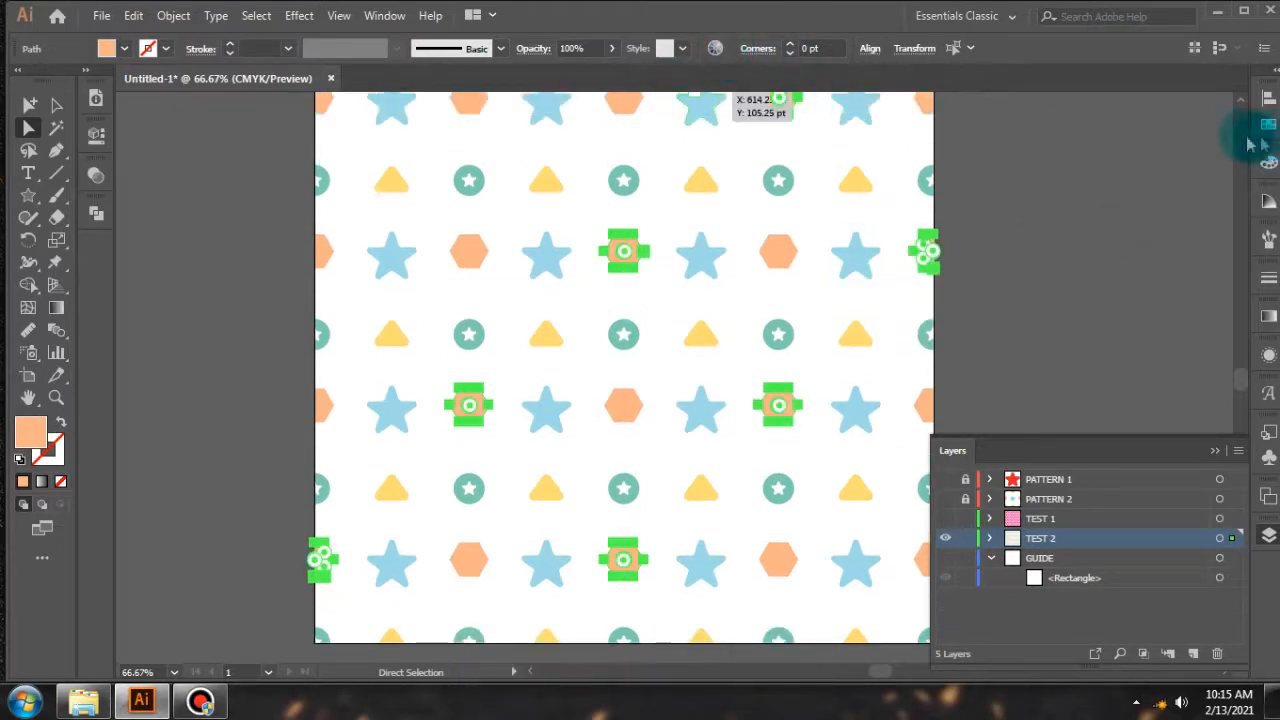
Recolor the selected hexagons light pink with C 0, M 46.27, Y 0, K 0 and deselect them
click(1268, 161)
click(1062, 338)
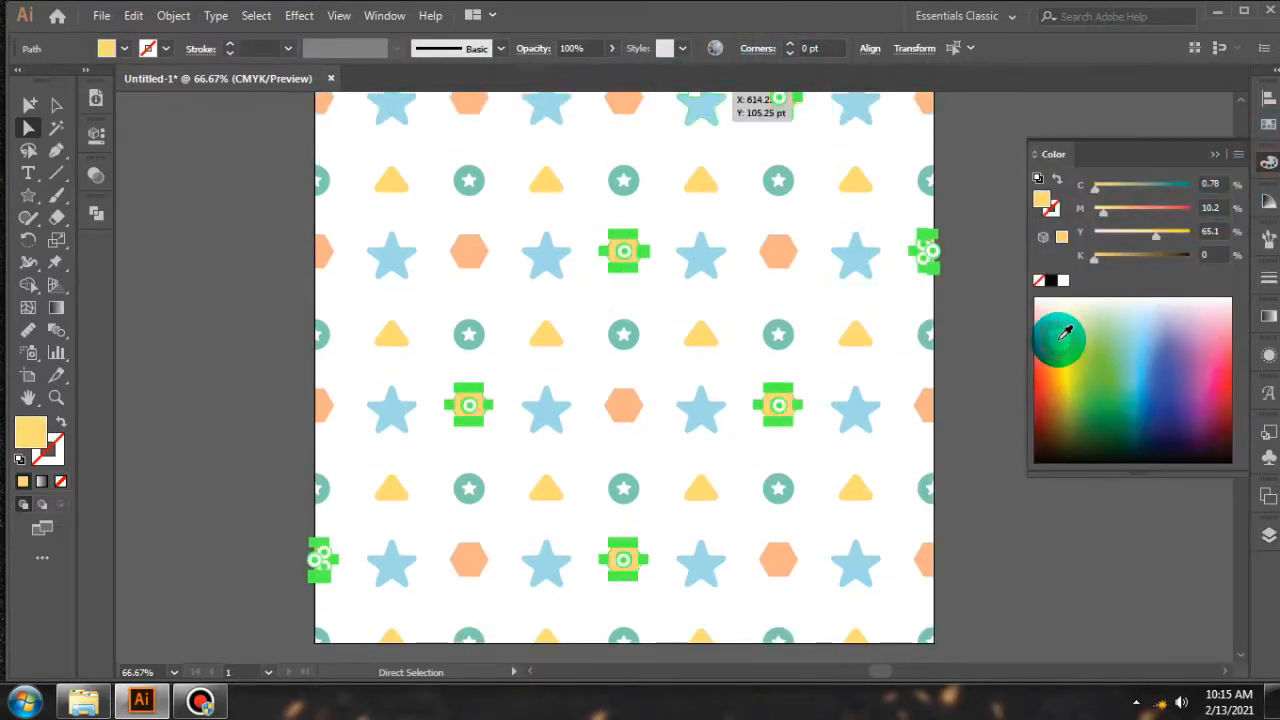
click(1151, 337)
click(1202, 342)
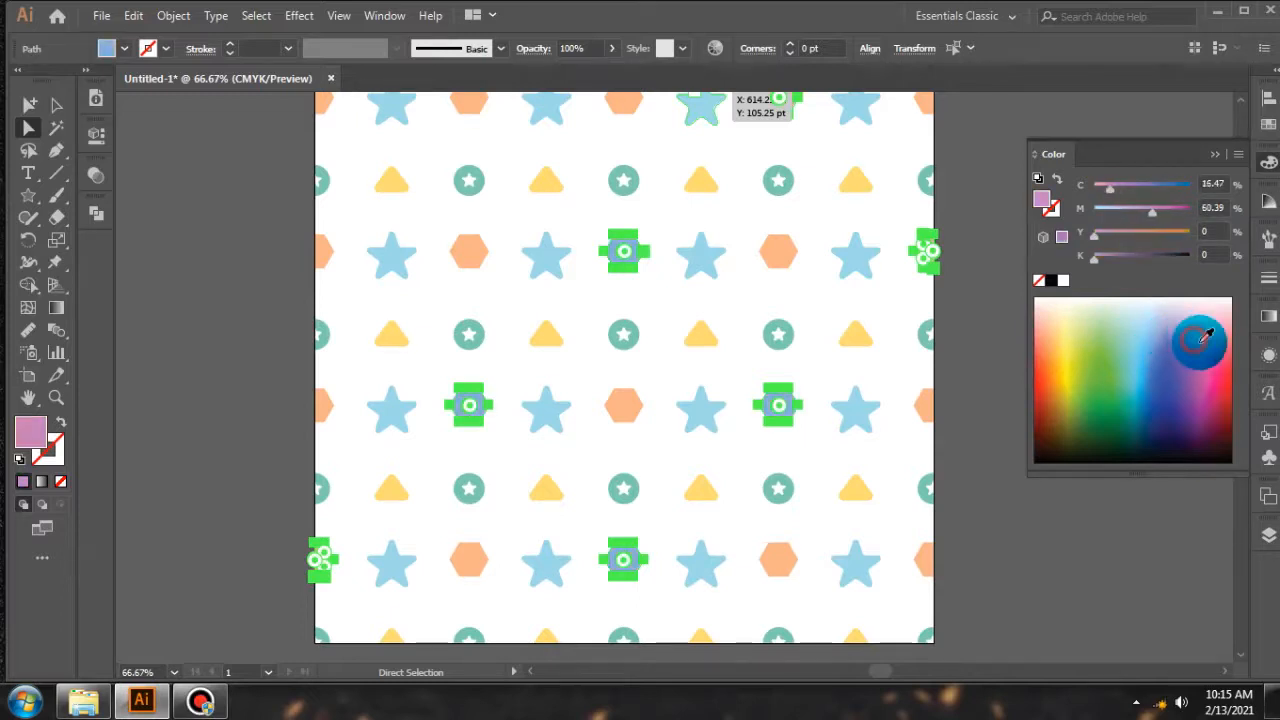
click(1204, 333)
click(1201, 330)
click(1214, 319)
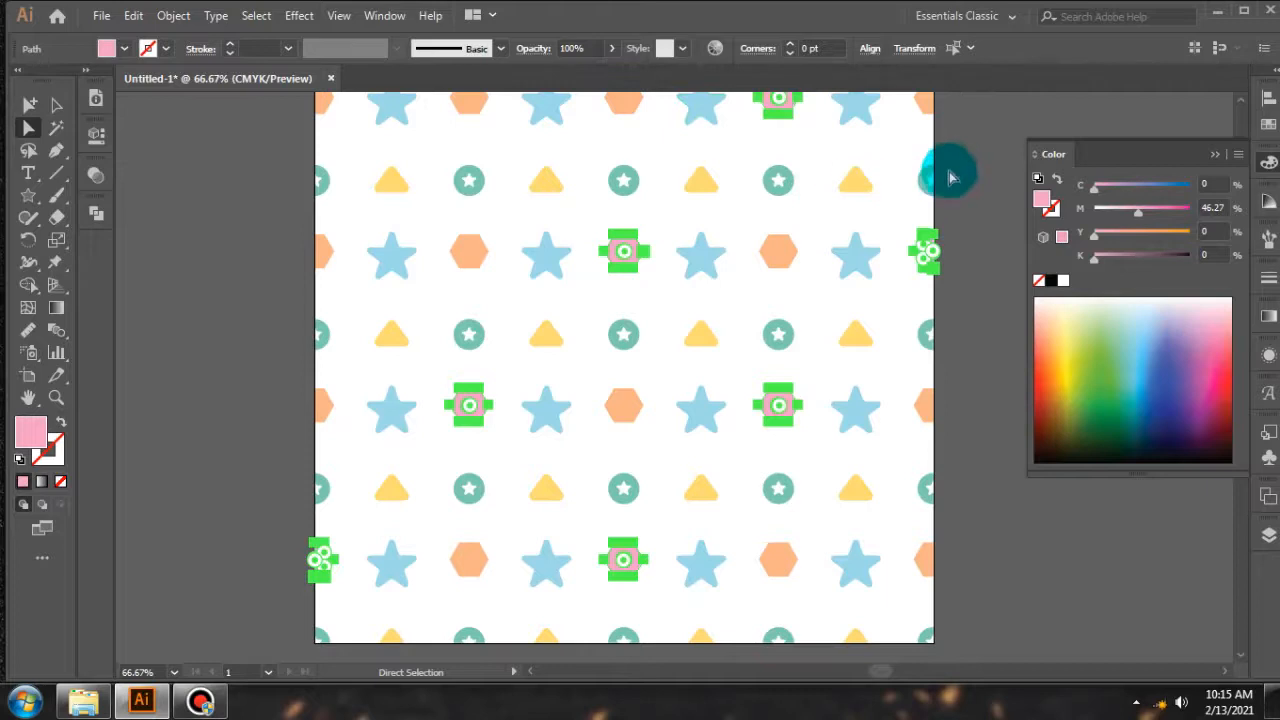
click(985, 167)
scroll(732, 217, down, 2)
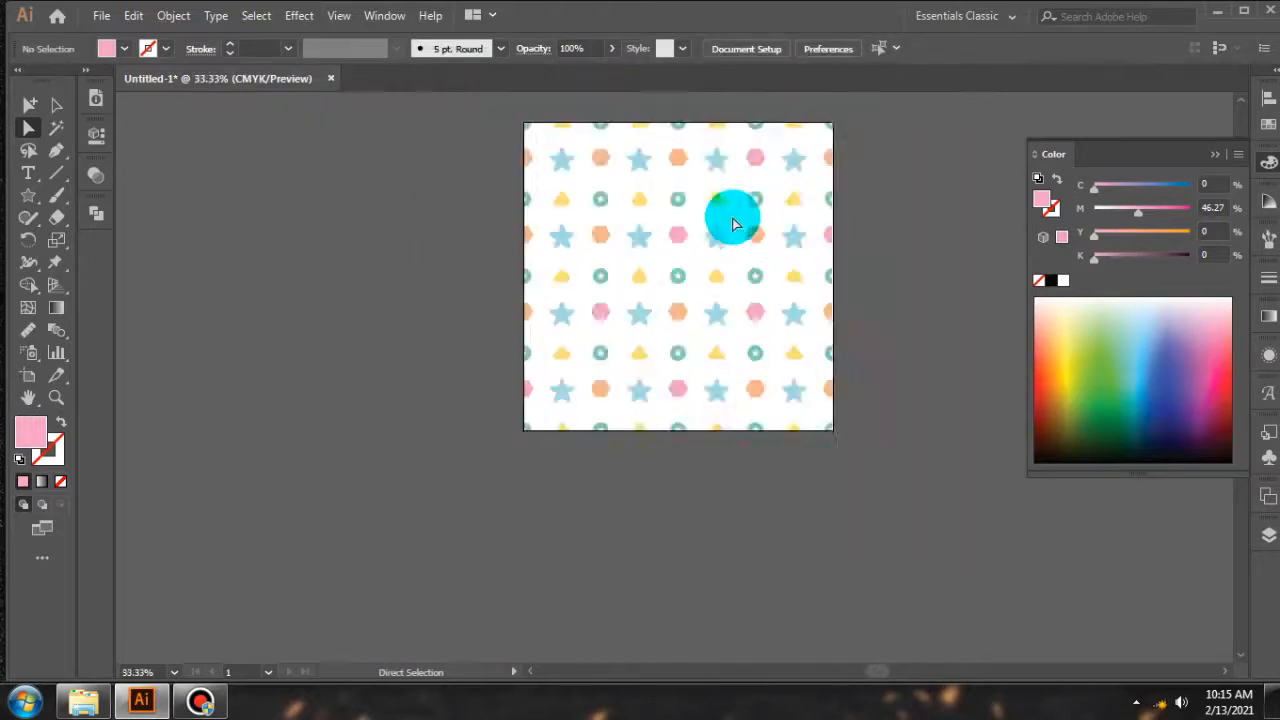
scroll(794, 280, up, 3)
scroll(702, 294, up, 1)
scroll(310, 293, up, 1)
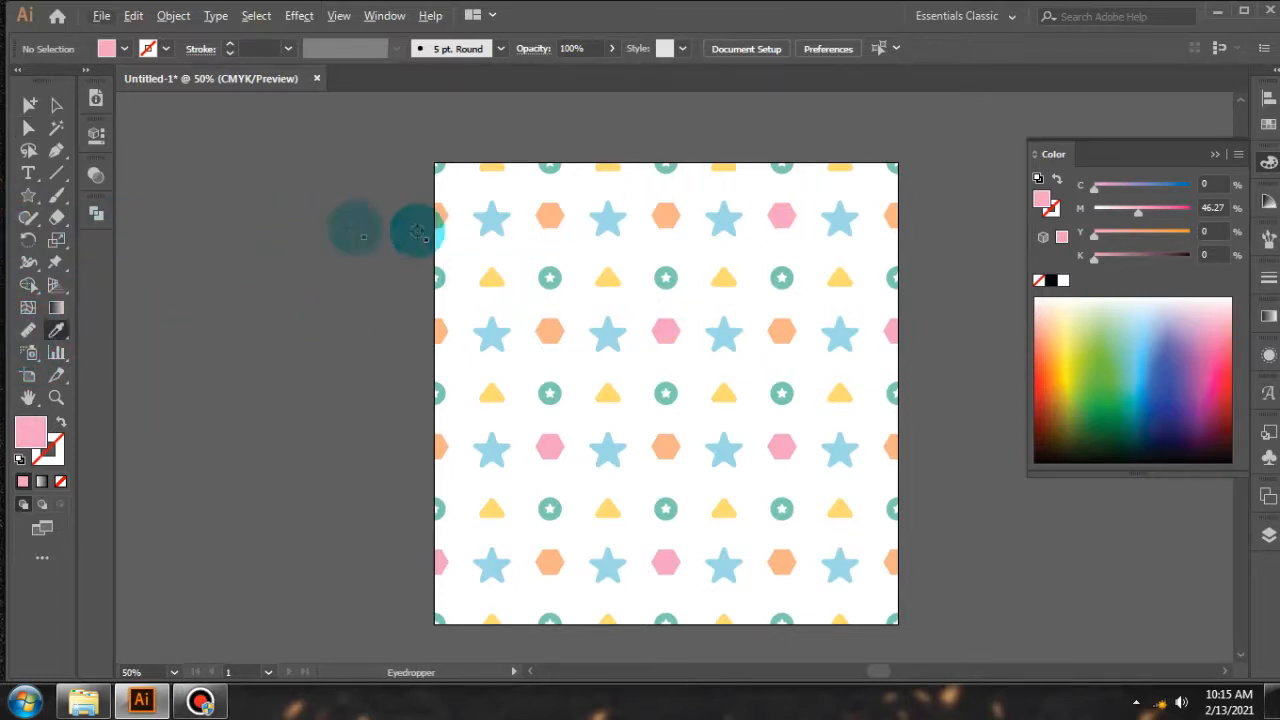
Use the Eyedropper to apply the pink fill to the remaining orange hexagons that break the alternating orange and pink arrangement
key(i)
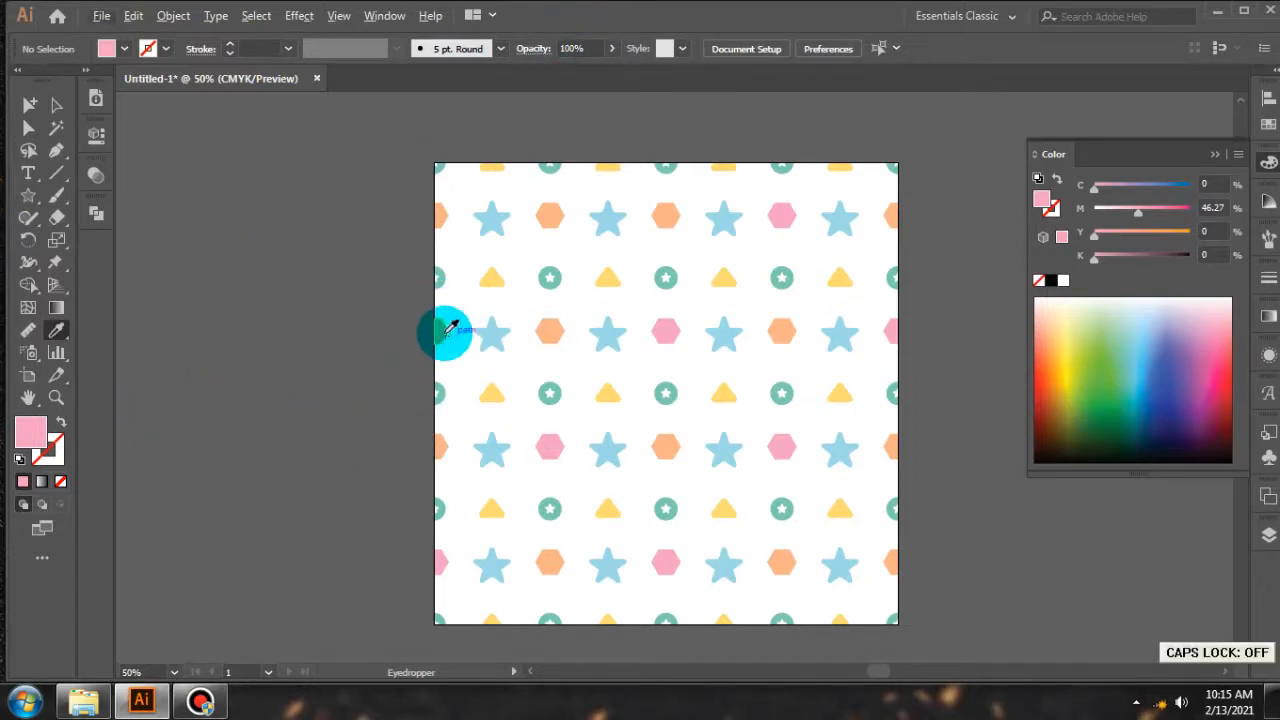
scroll(444, 334, up, 1)
scroll(444, 334, down, 1)
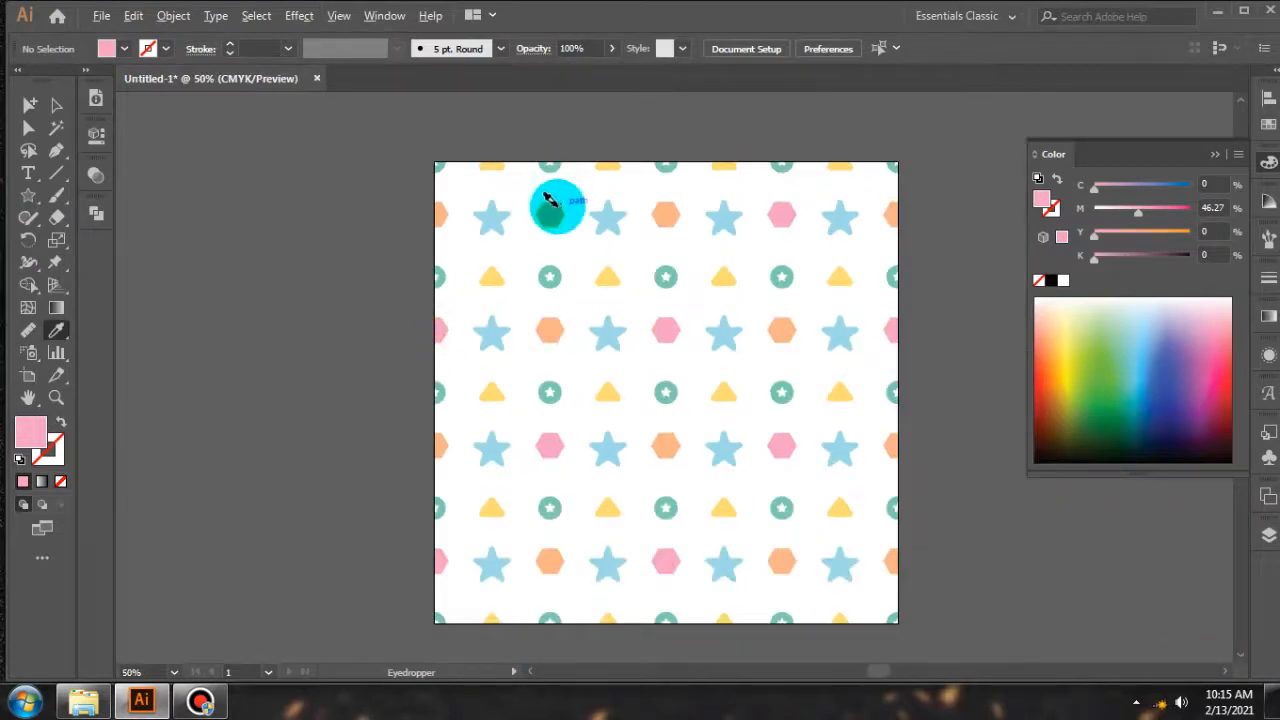
scroll(440, 330, down, 1)
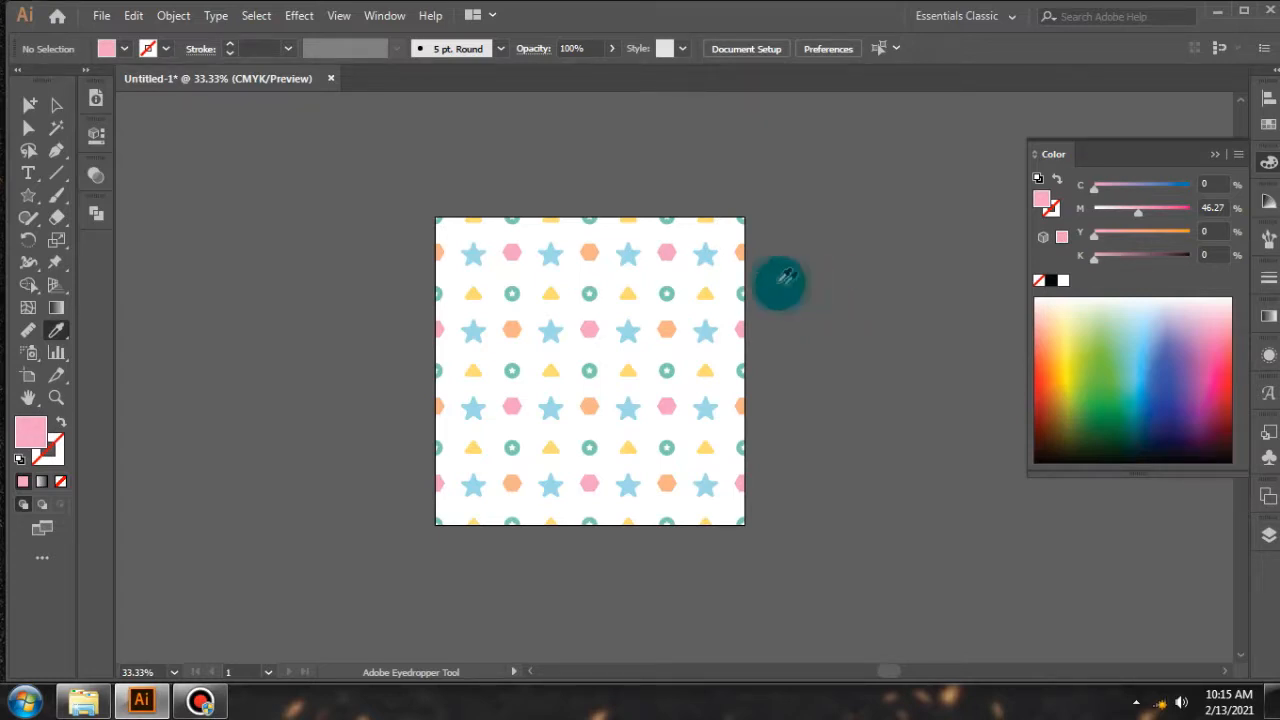
Select the entire recolored pattern group to check its extent, and deselect it
click(57, 105)
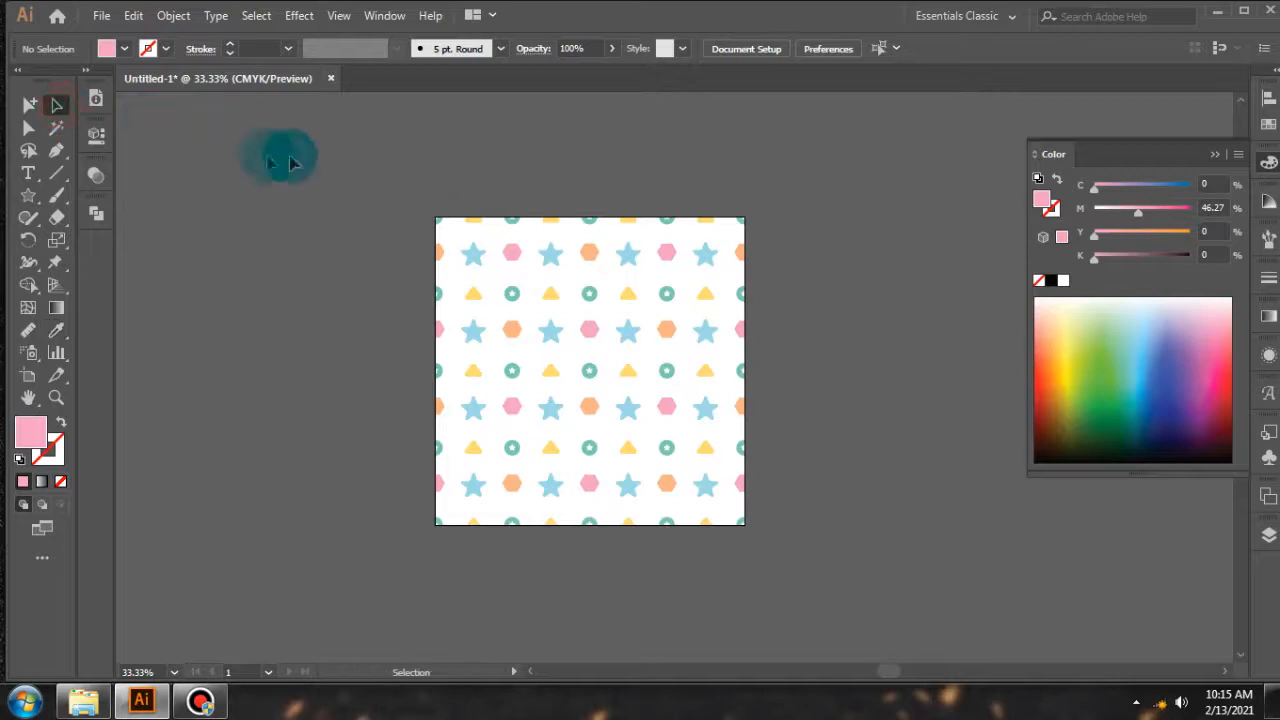
drag(371, 177, 903, 600)
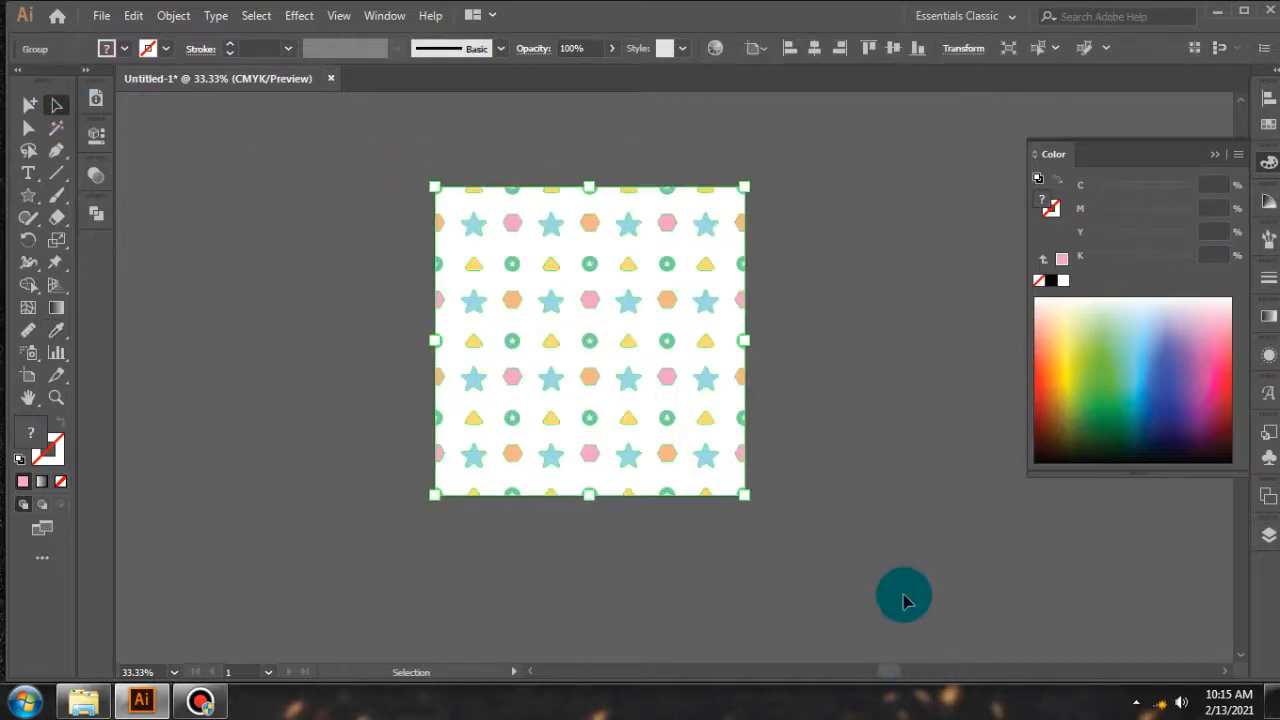
click(893, 548)
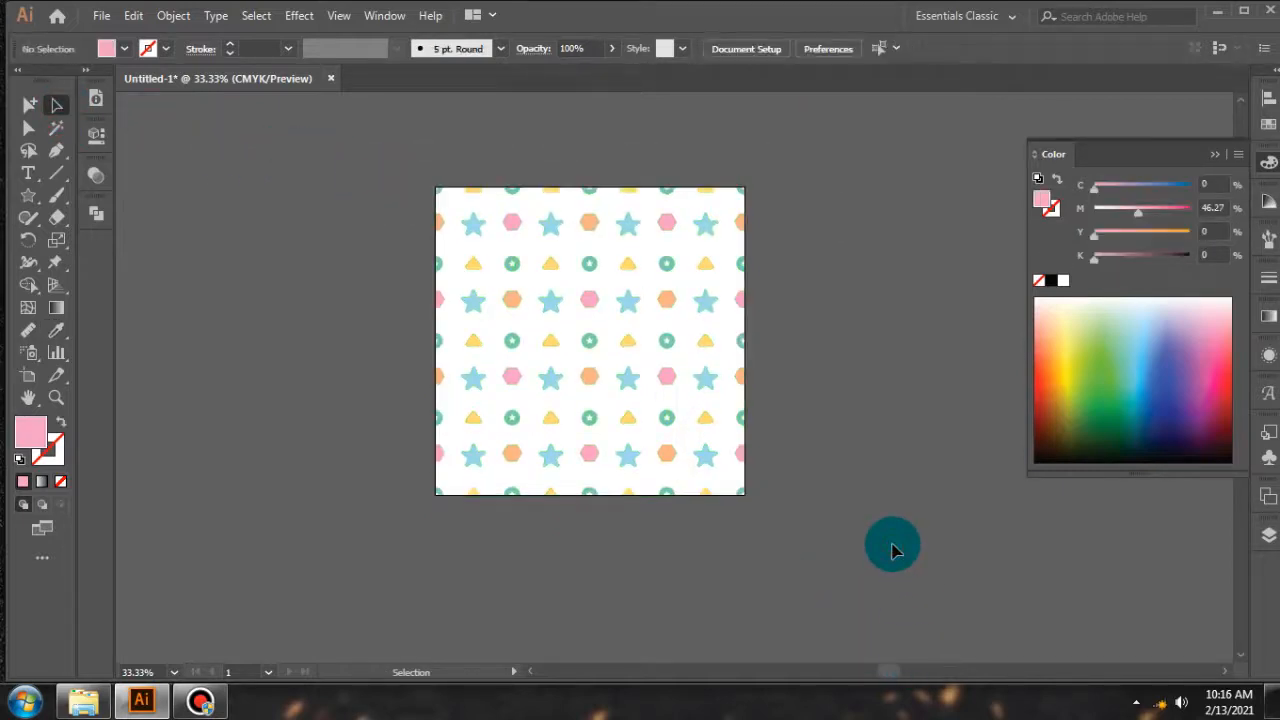
Save the document in the PNG folder as an Adobe Illustrator file named PATTER, with the Illustrator CC version and default options
click(101, 15)
click(190, 189)
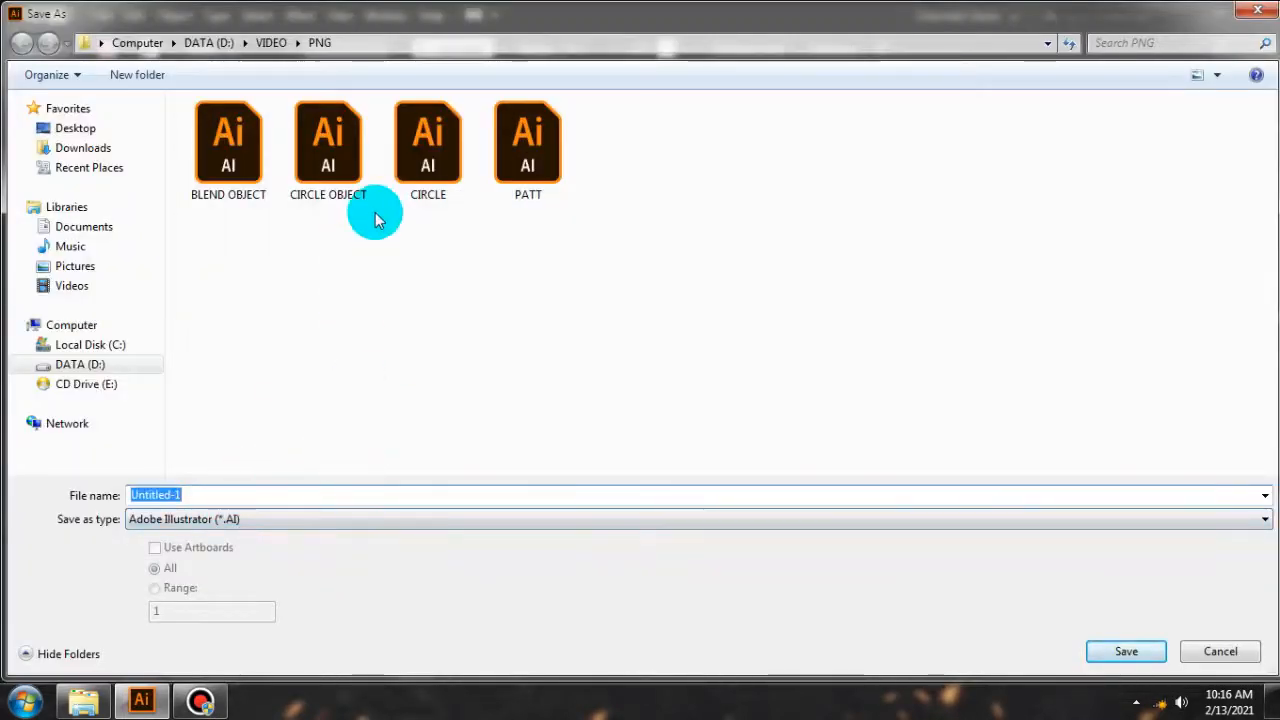
text(PATT)
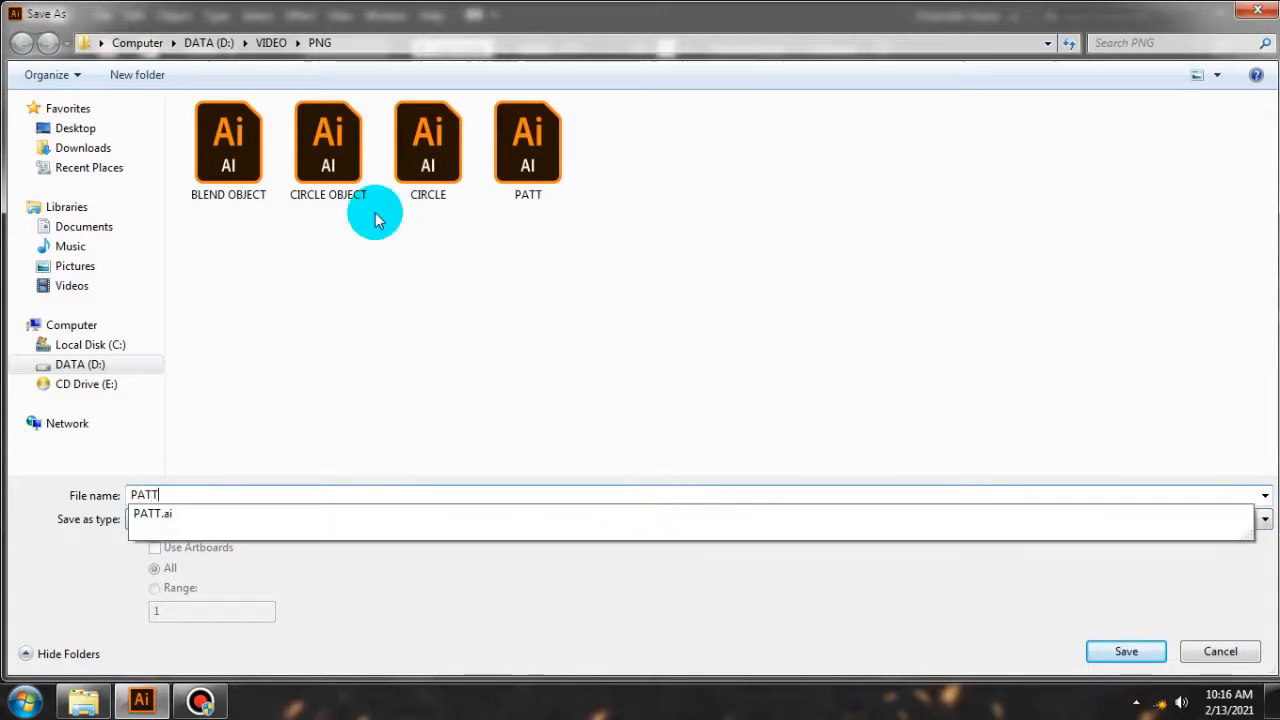
text(ER N)
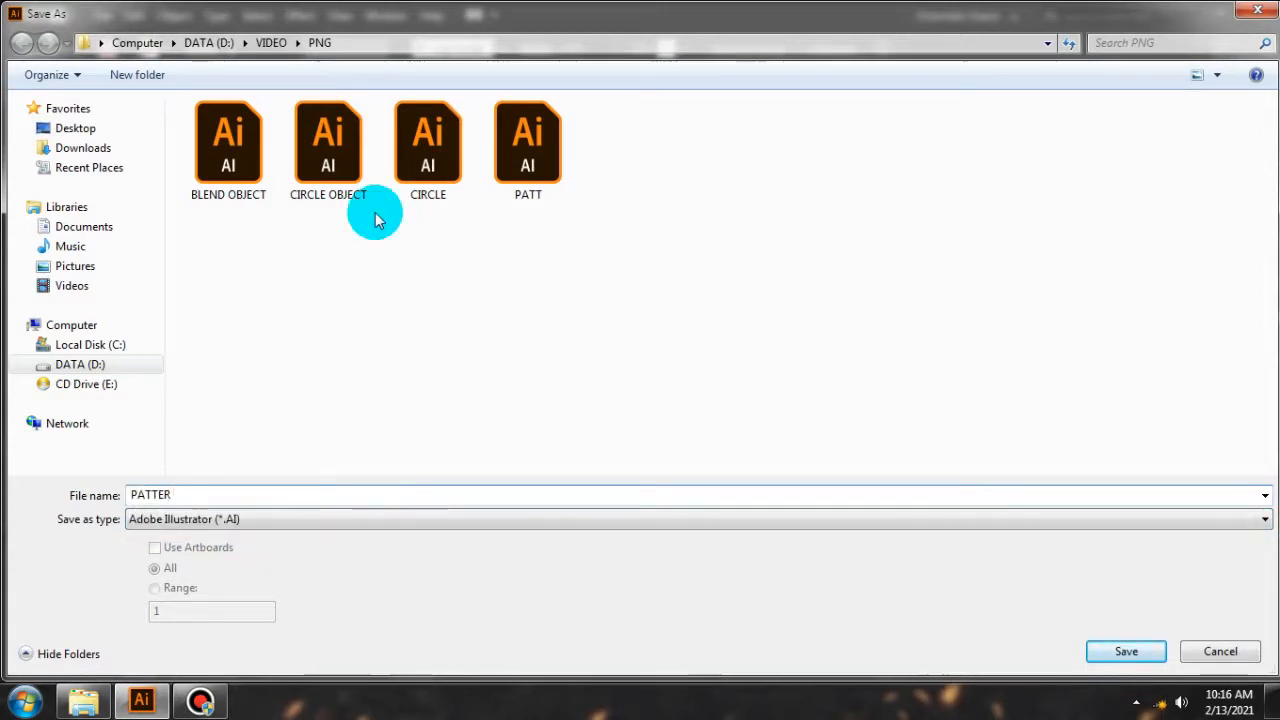
key(BackSpace)
key(BackSpace)
text(N)
key(Return)
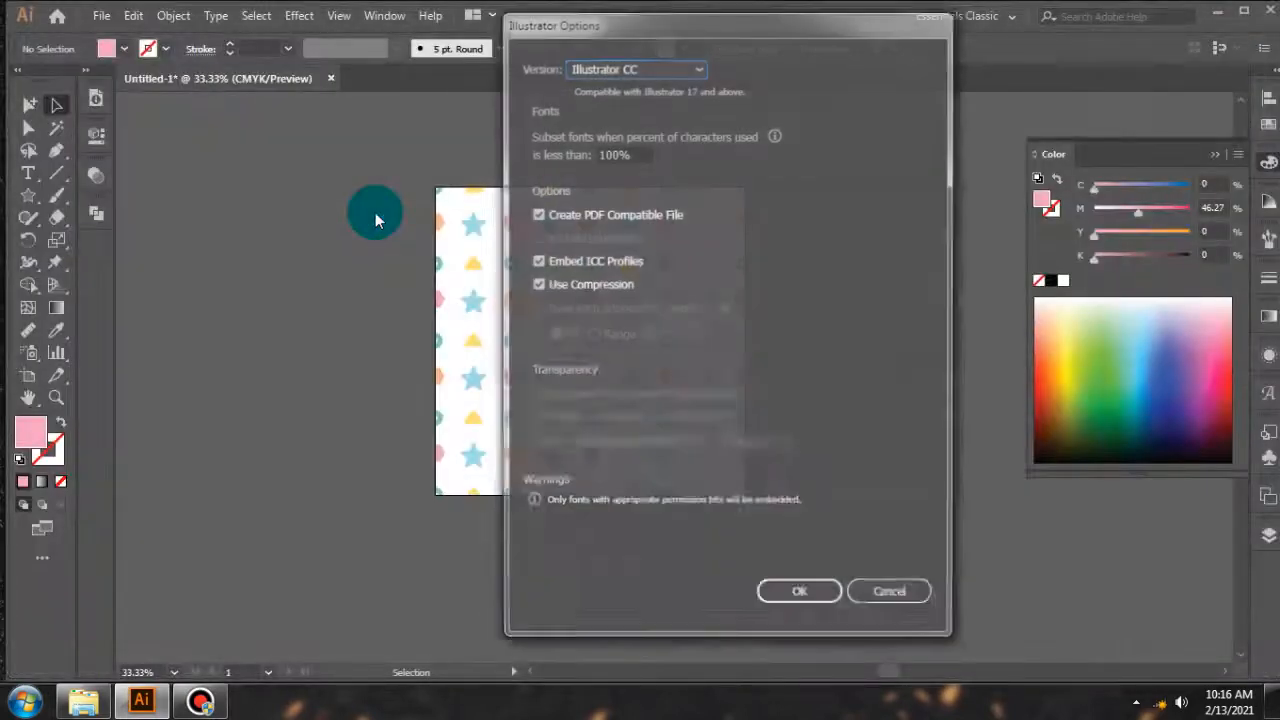
key(Return)
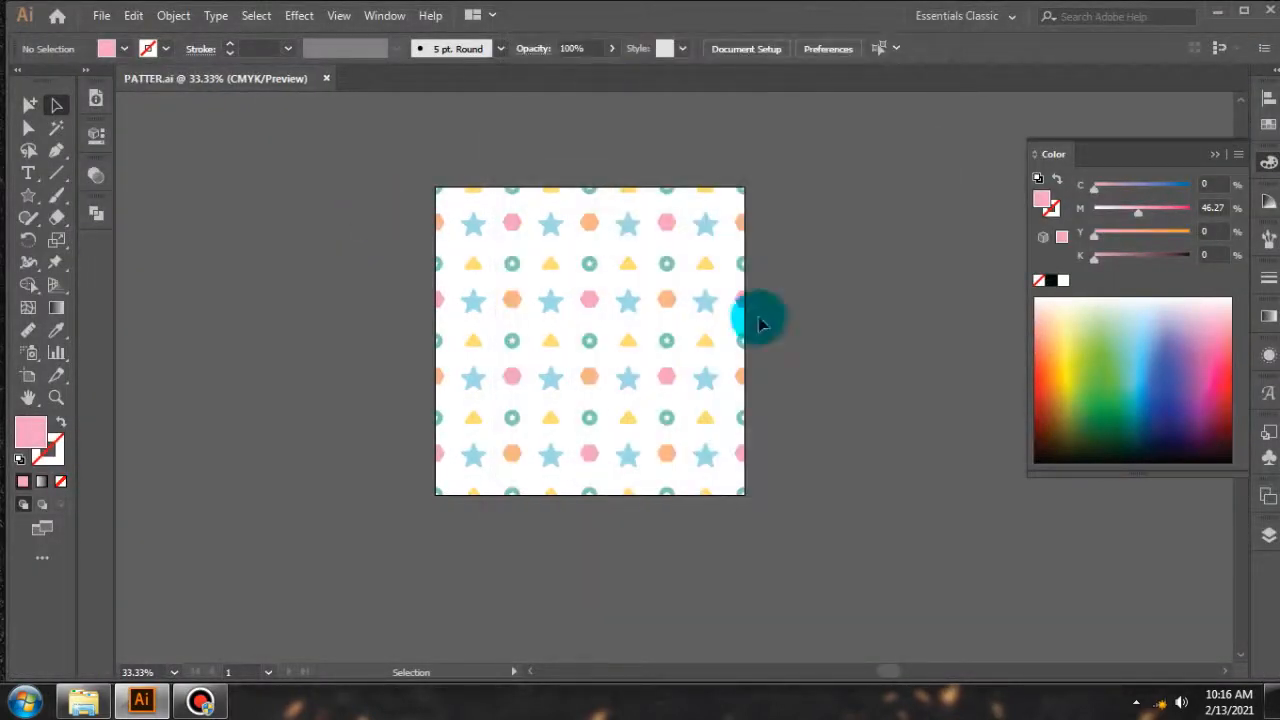
Collapse the Color panel to clear the workspace around the finished pattern, and minimize the program window
click(1266, 162)
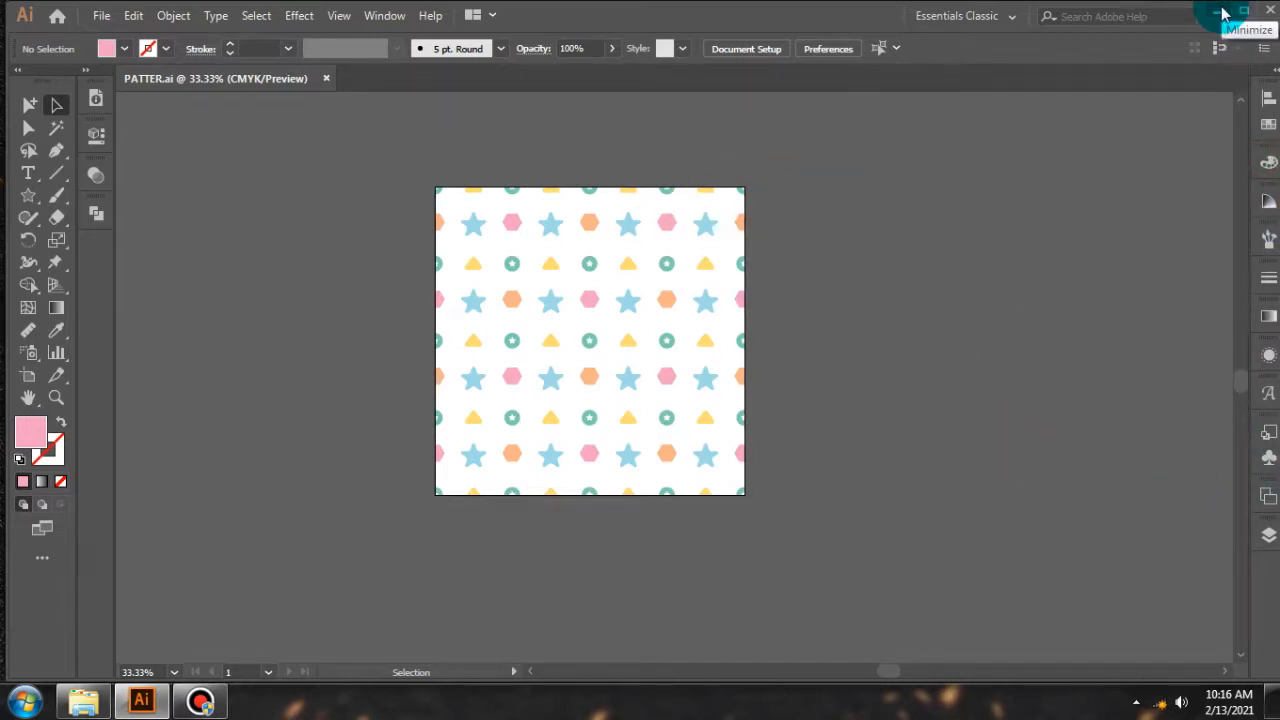
key(ctrl+=)
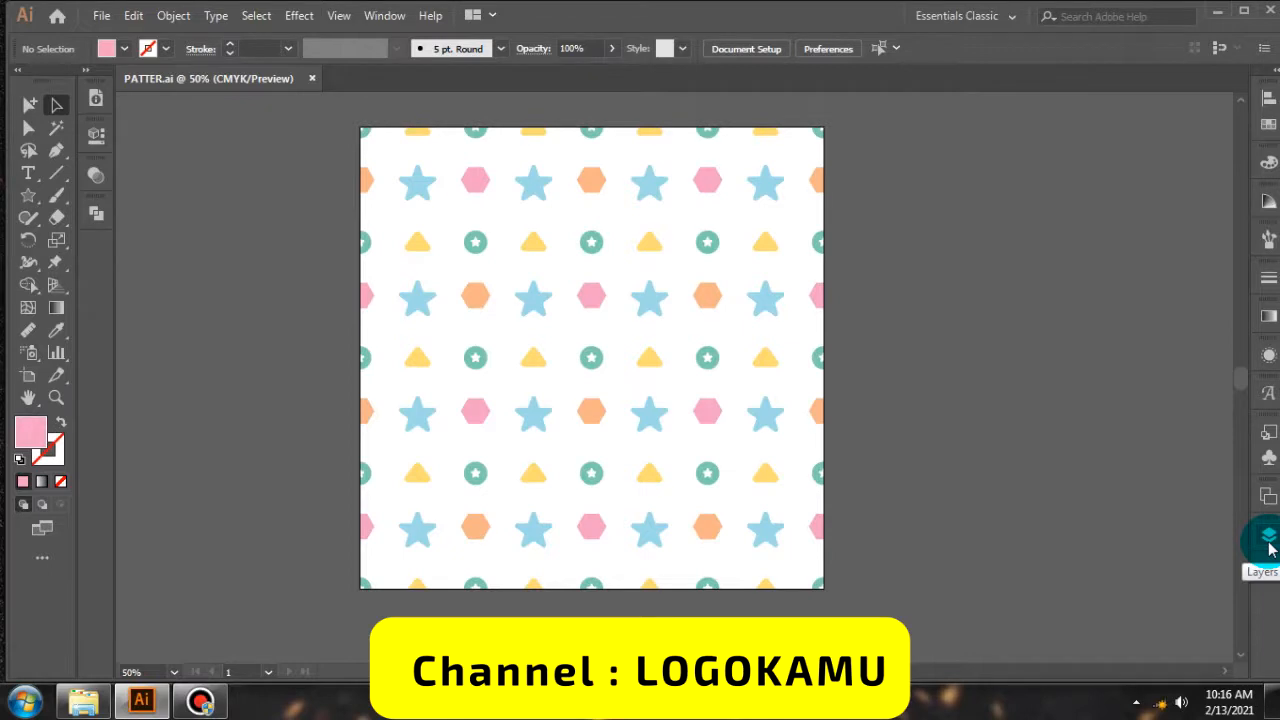
click(1220, 10)
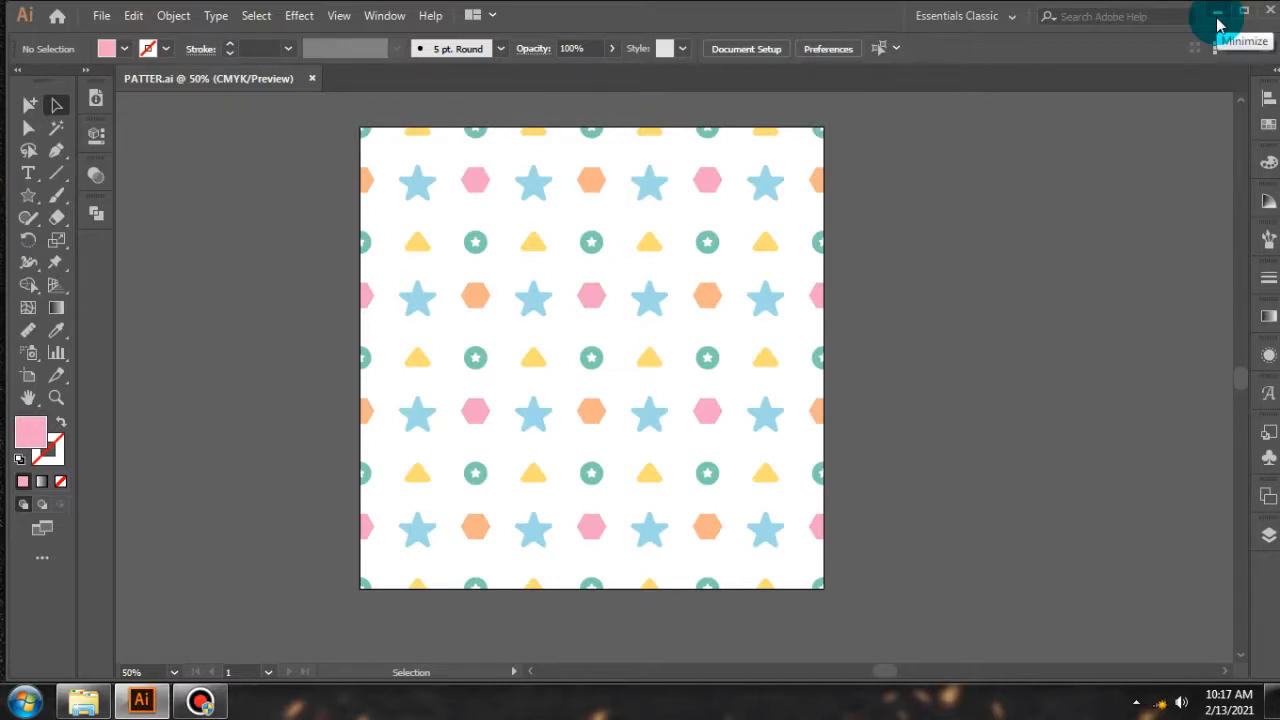
click(1218, 24)
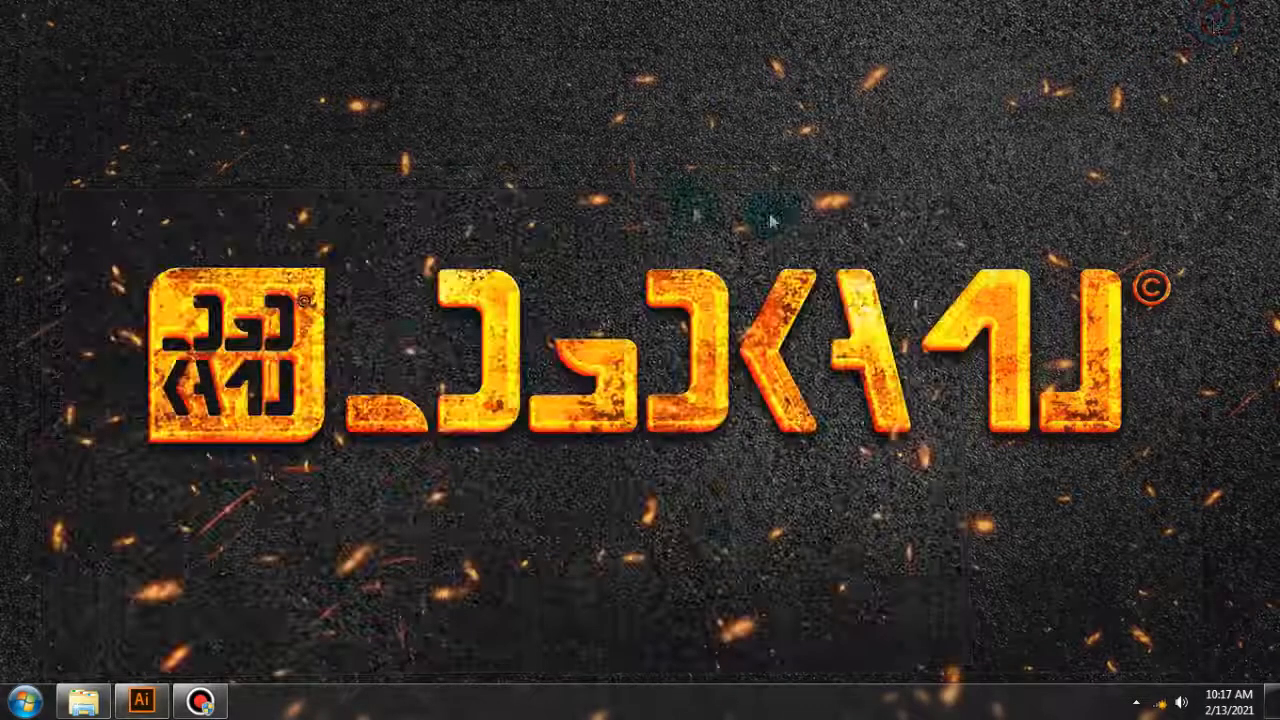
right_click(834, 214)
click(916, 268)
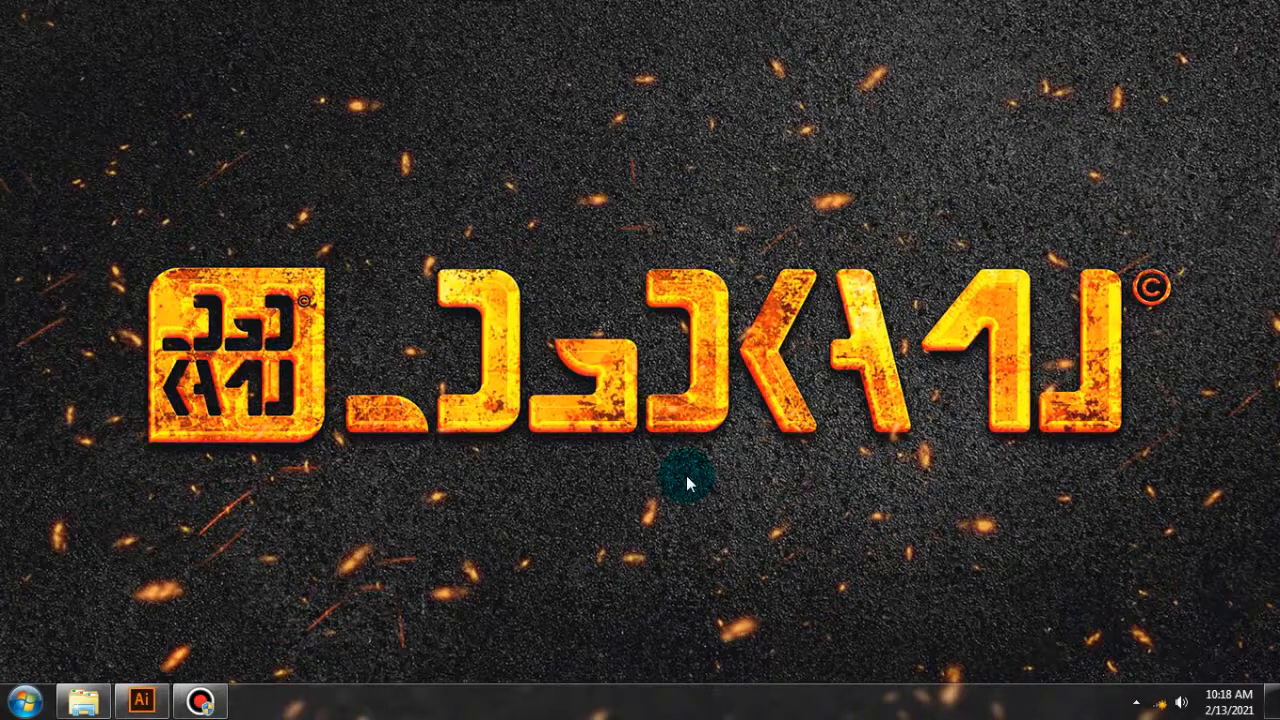
click(204, 706)
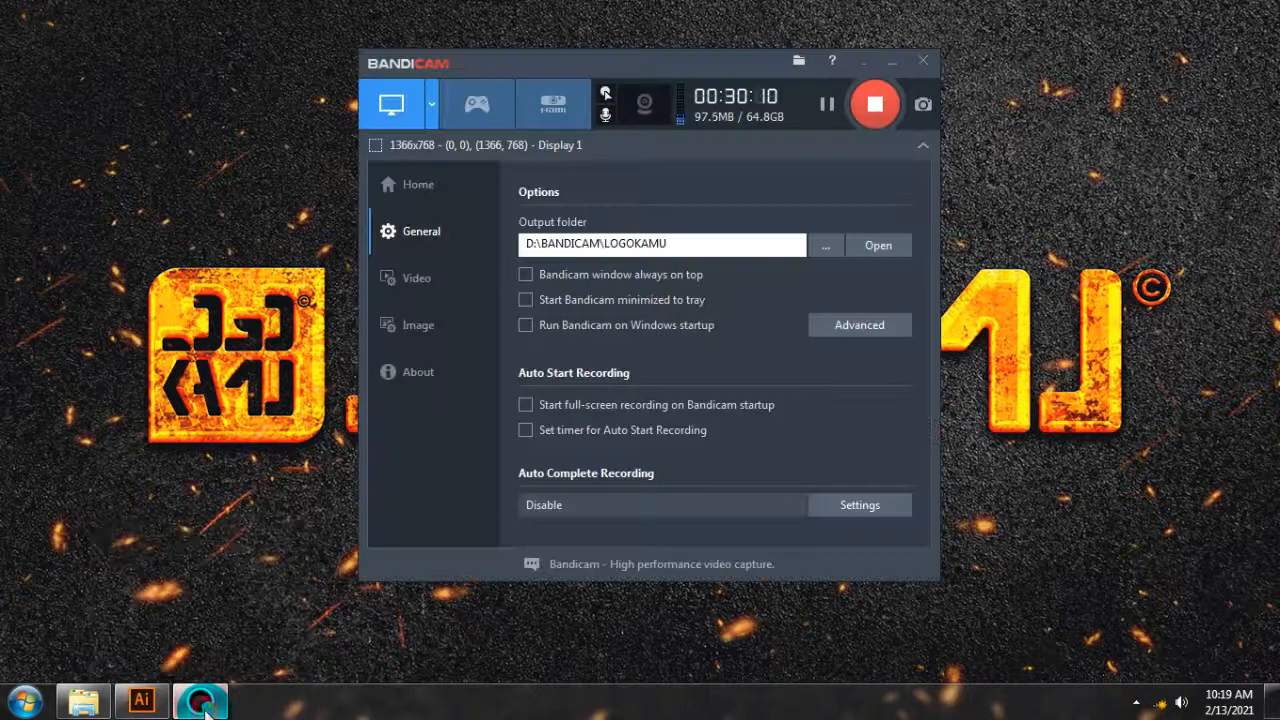
click(150, 706)
click(150, 706)
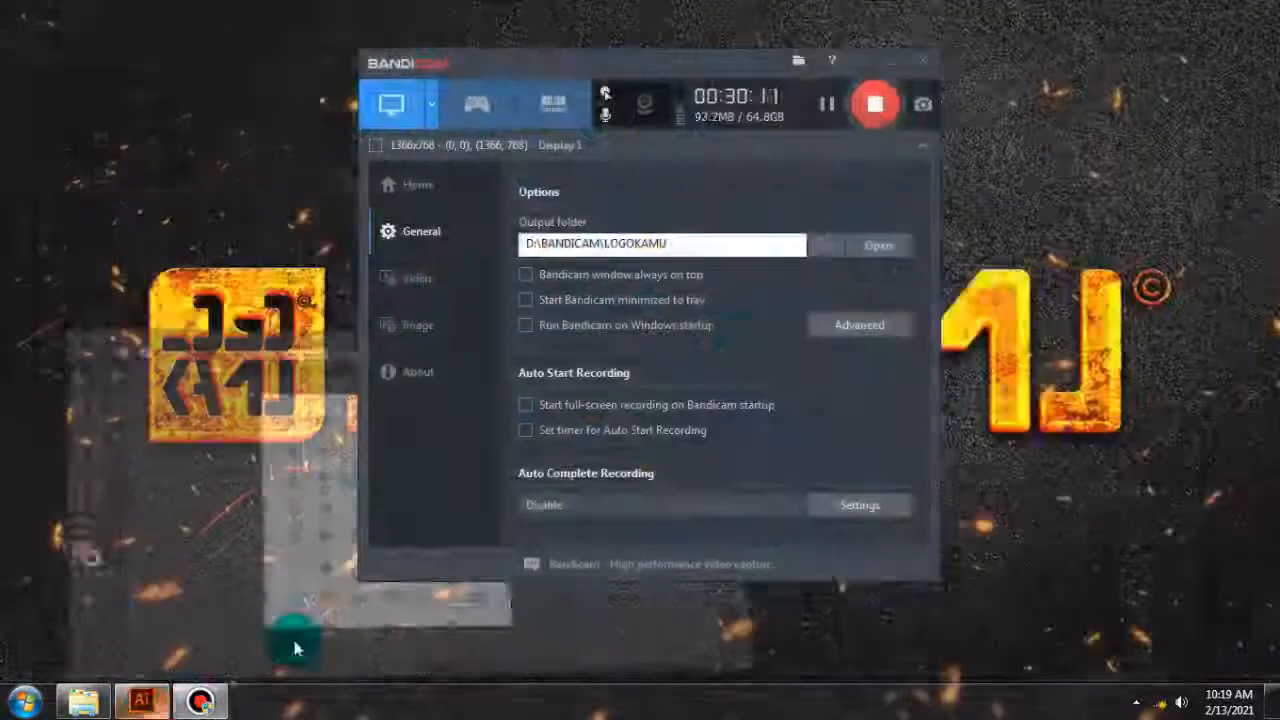